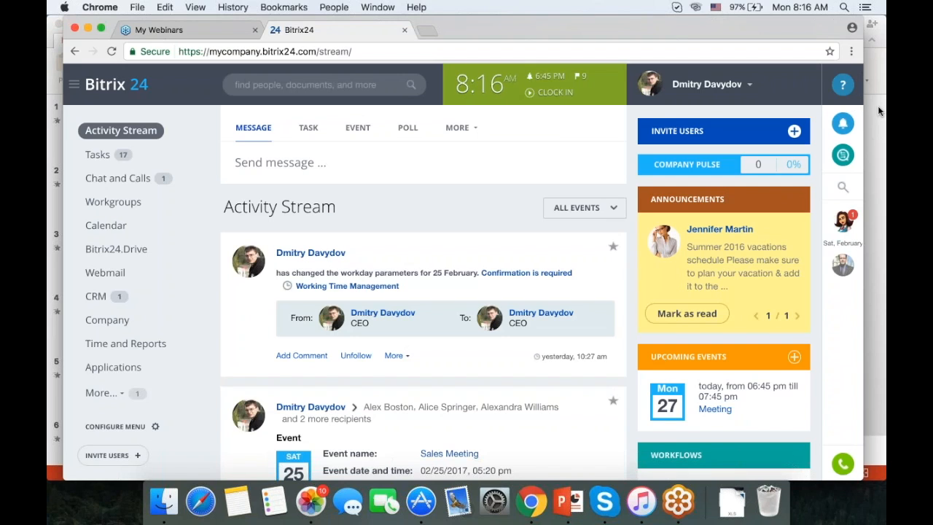
Clock in for the working day, then close the time-tracking panel to see the Activity Stream.
click(542, 88)
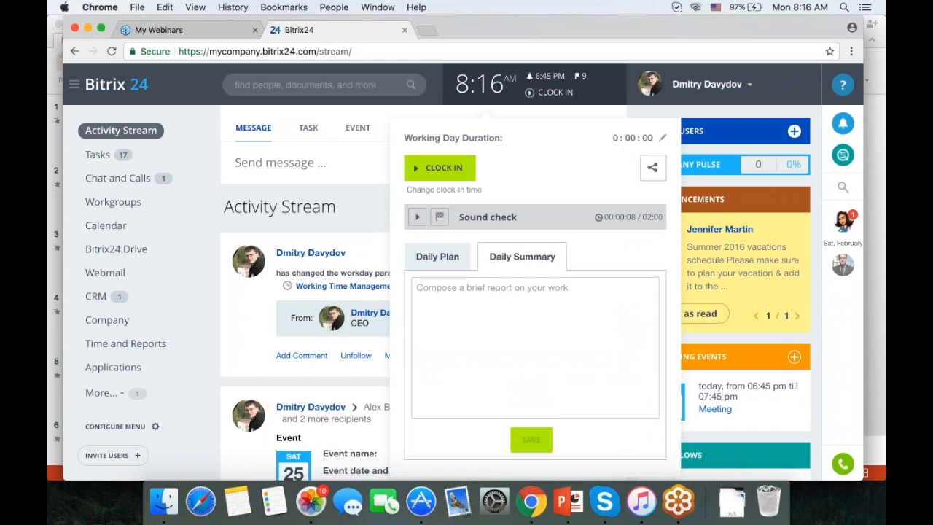
click(448, 168)
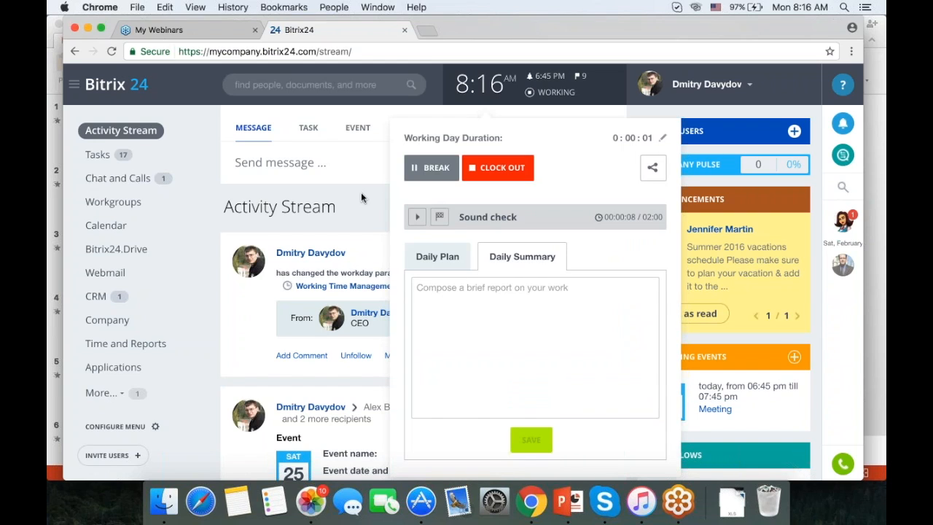
click(357, 193)
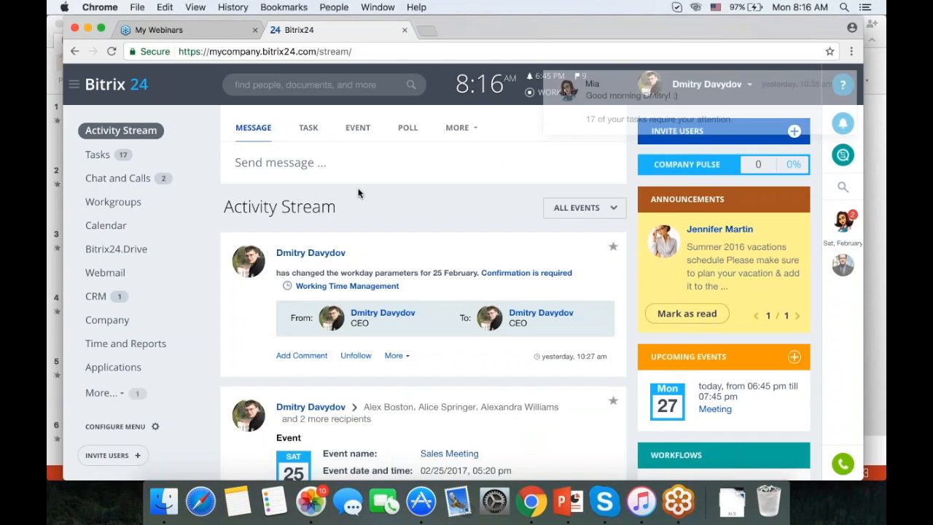
scroll(345, 210, down, 1)
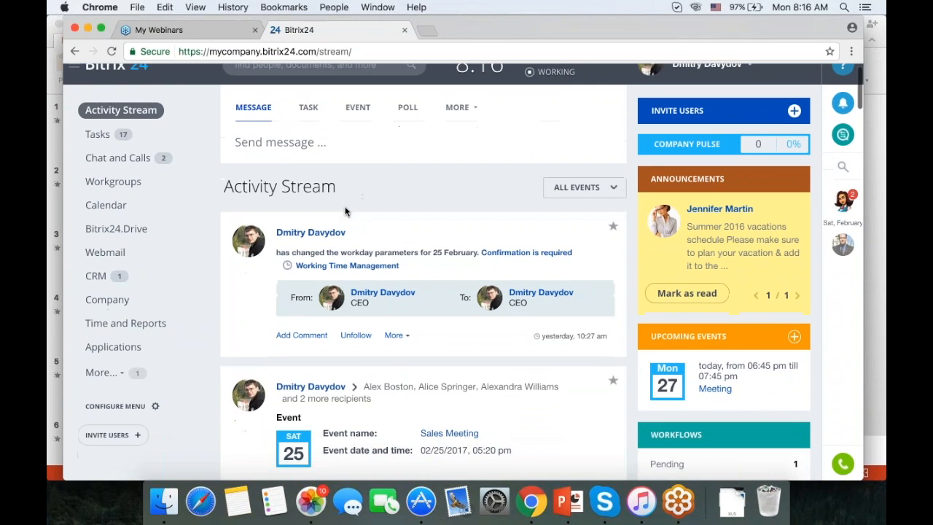
scroll(183, 197, down, 1)
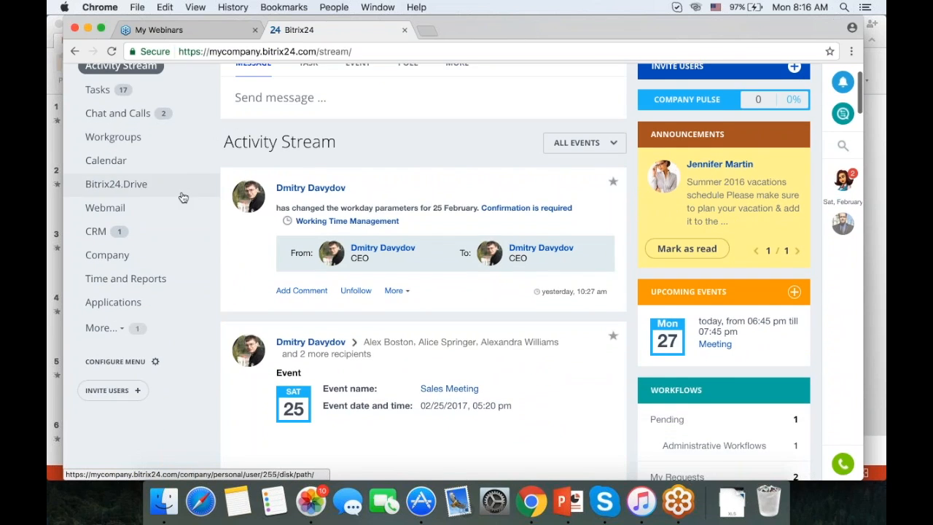
scroll(183, 197, up, 2)
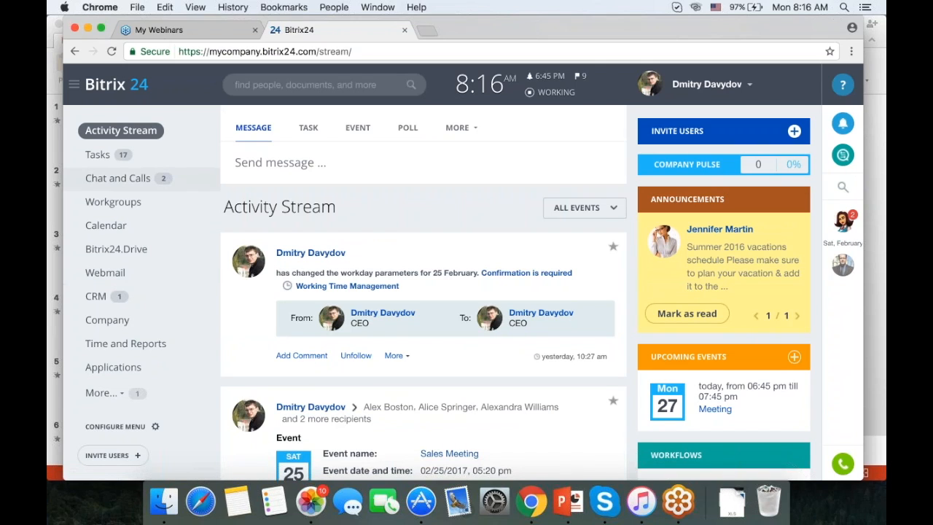
Open My Tasks and reset the left navigation menu to its default layout.
click(98, 156)
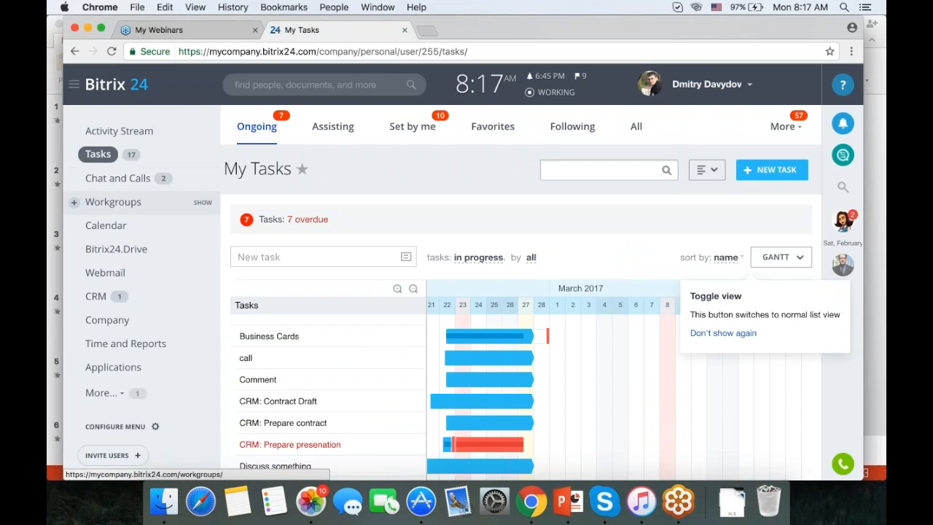
scroll(146, 202, down, 3)
scroll(467, 277, down, 4)
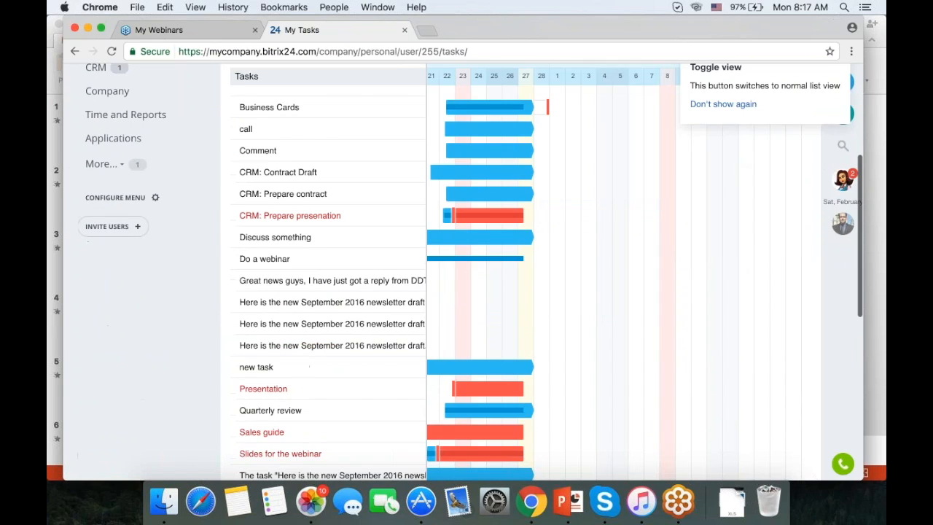
click(155, 195)
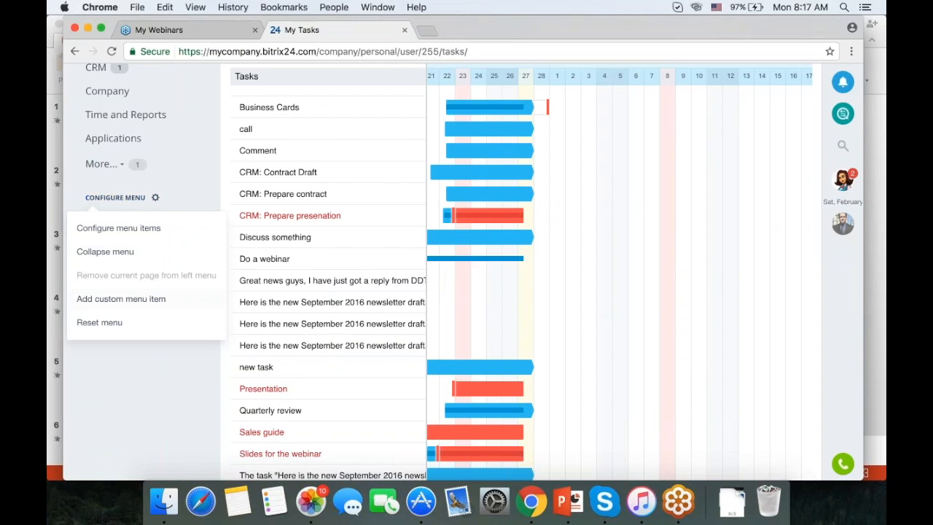
click(109, 323)
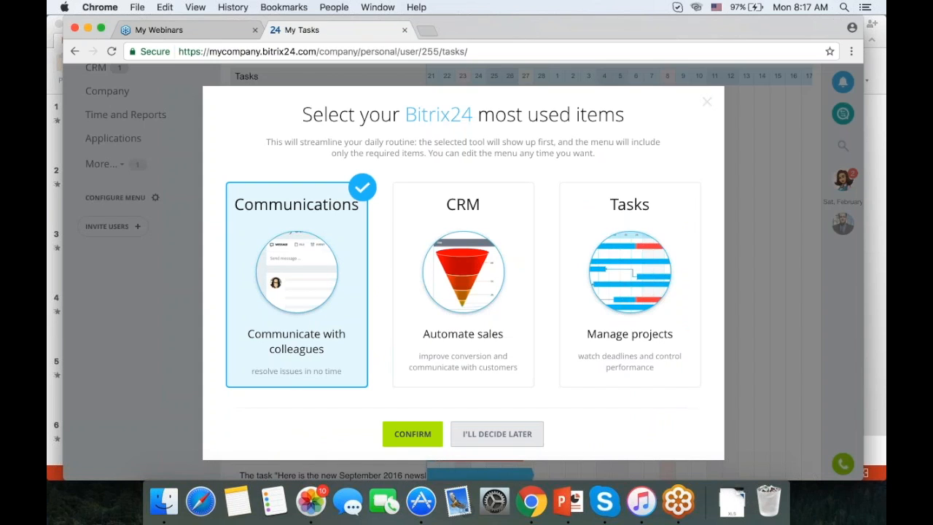
click(706, 102)
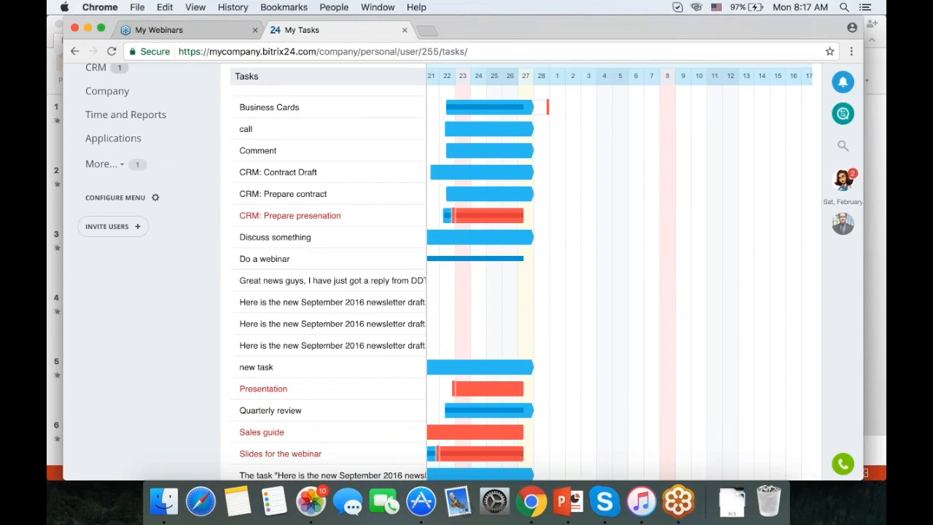
Expand More... to show Open Channels, Telephony, Workflows, Subscription and Settings.
scroll(185, 336, up, 3)
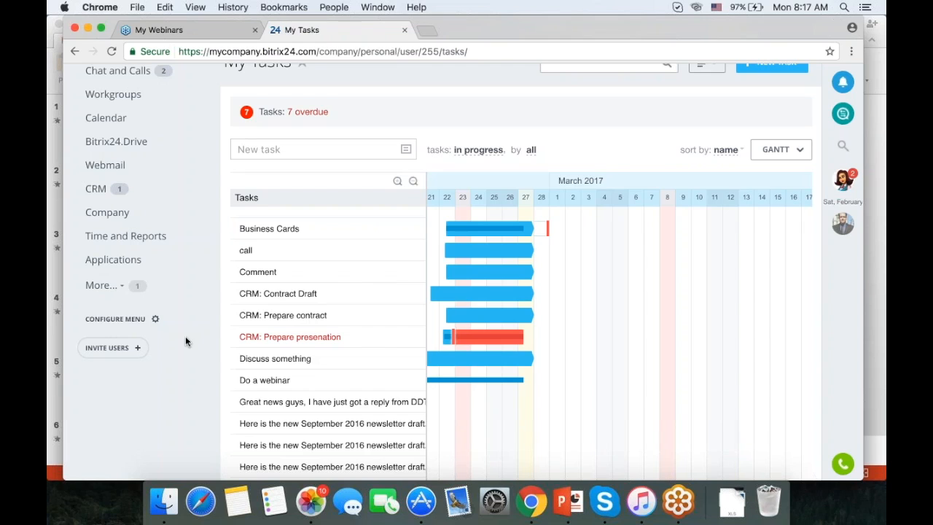
click(117, 286)
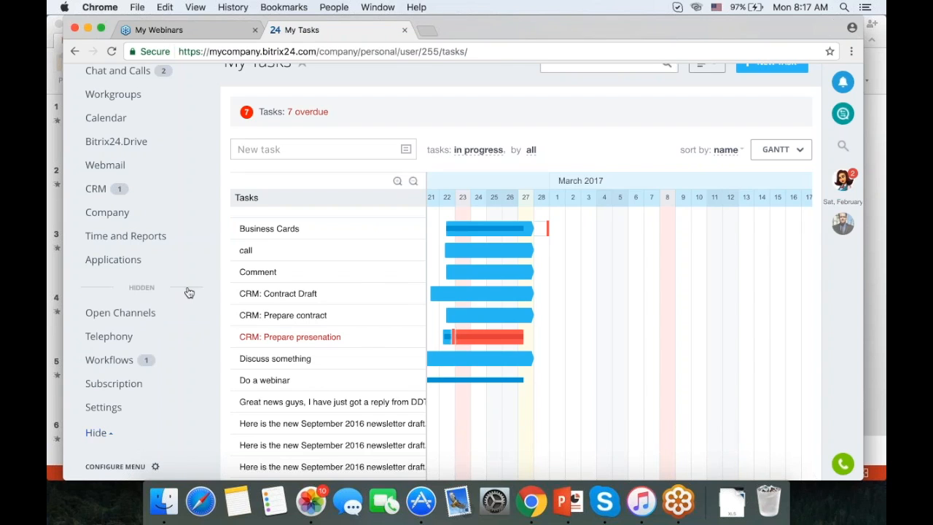
scroll(188, 292, down, 1)
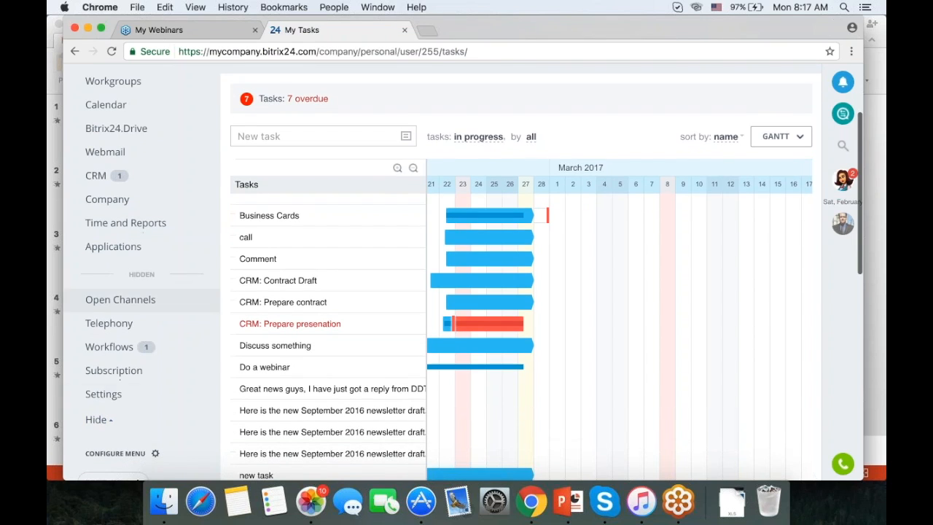
Open Intranet Settings and scroll through company details, date formats, services and logo options.
click(113, 395)
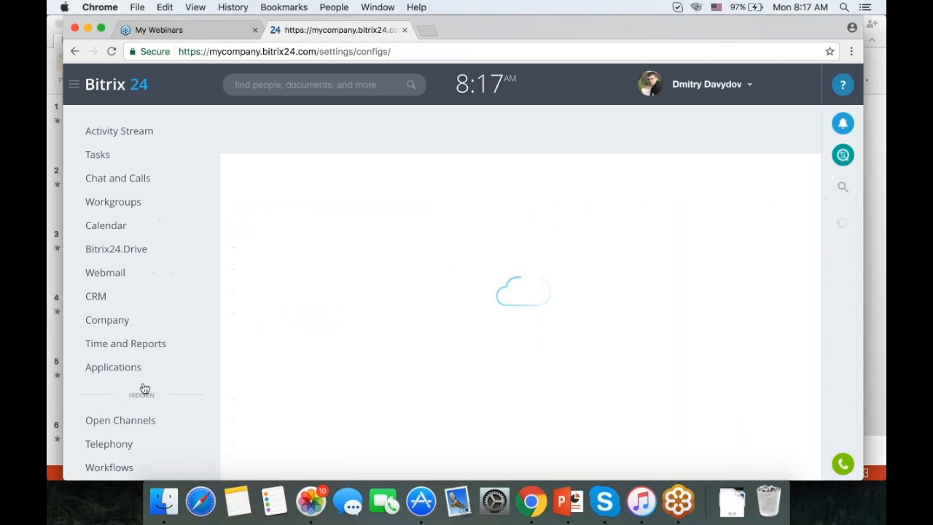
scroll(445, 317, down, 3)
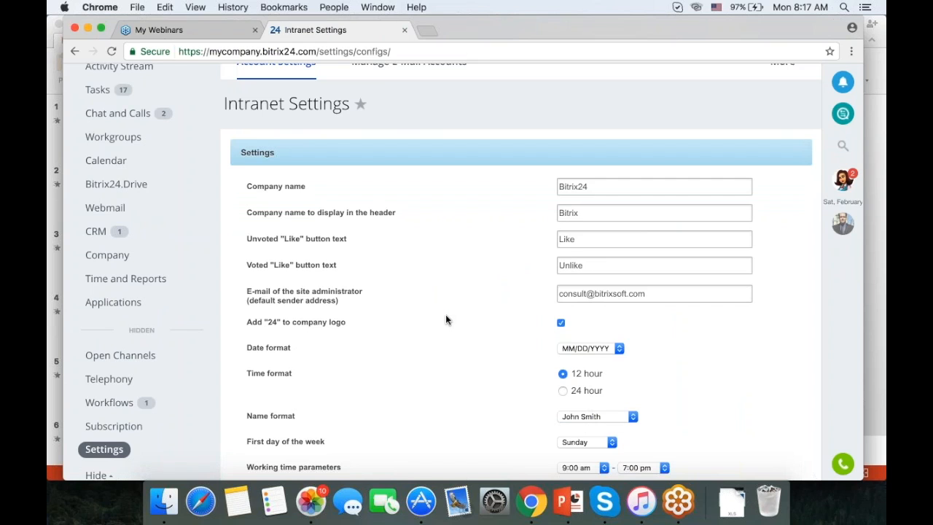
scroll(479, 299, down, 5)
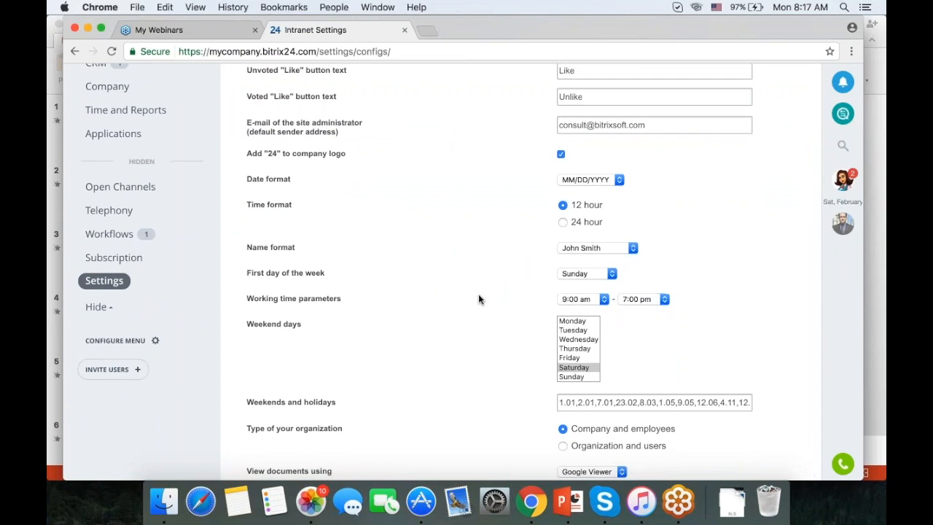
scroll(479, 294, down, 3)
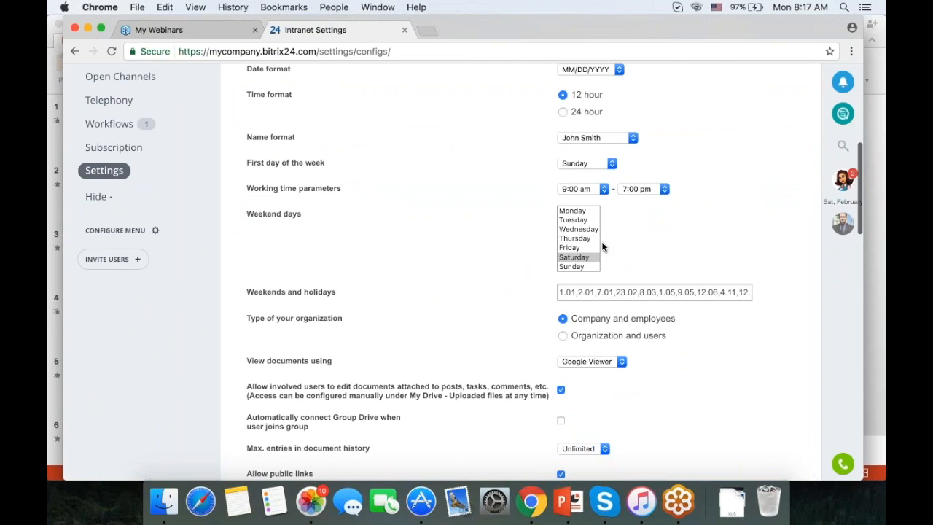
scroll(487, 266, down, 1)
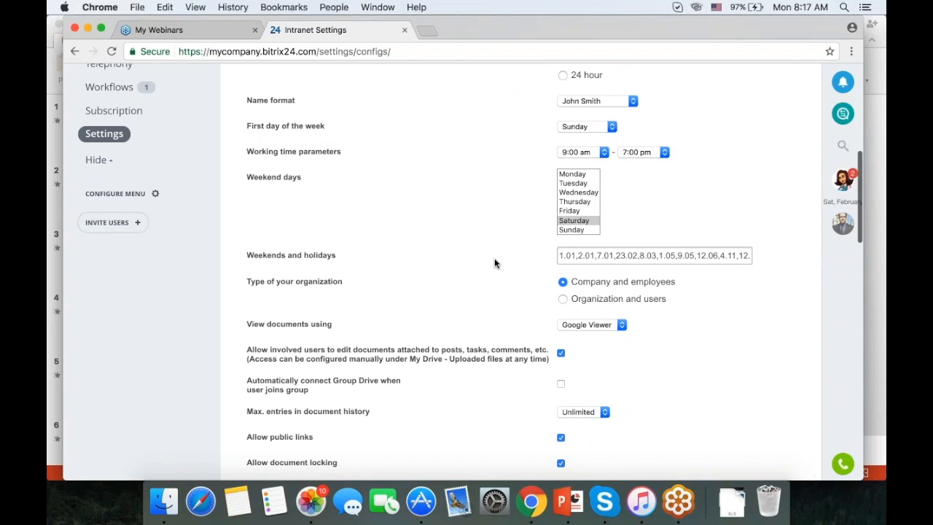
scroll(494, 263, down, 8)
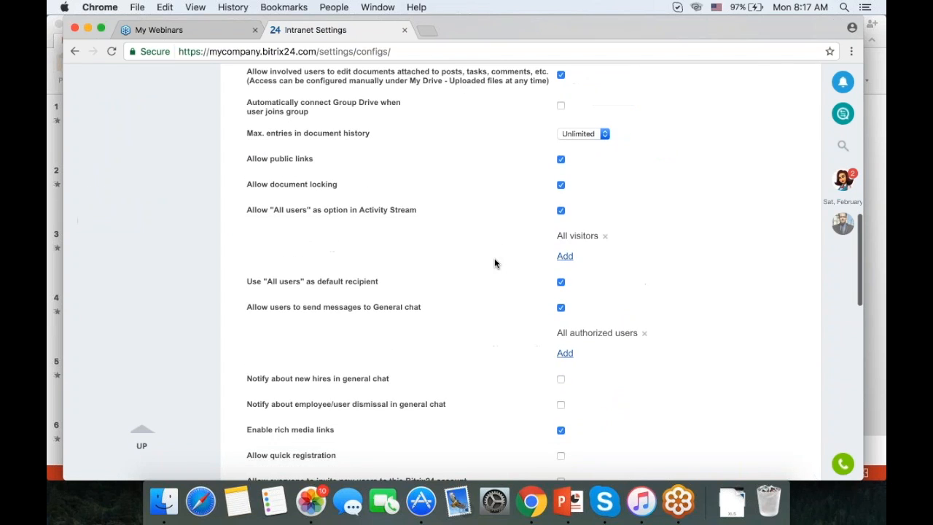
scroll(494, 263, down, 18)
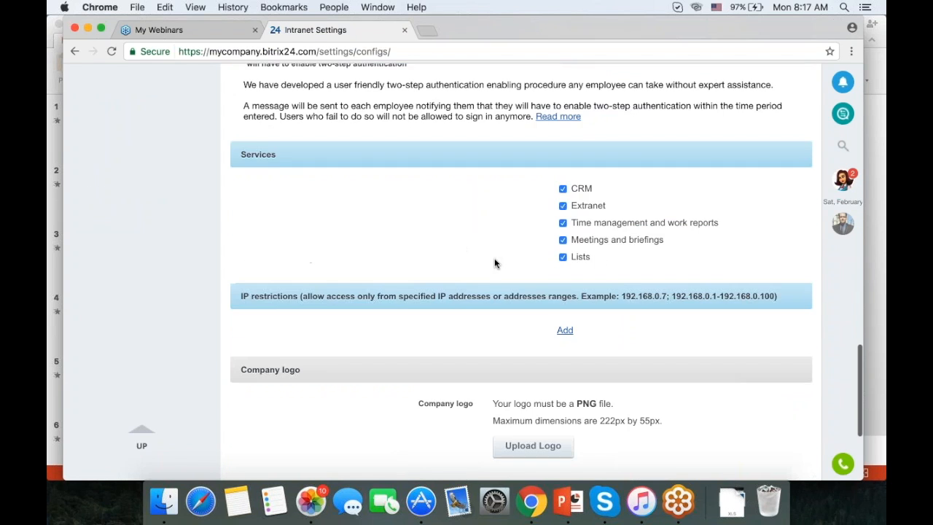
scroll(467, 262, down, 2)
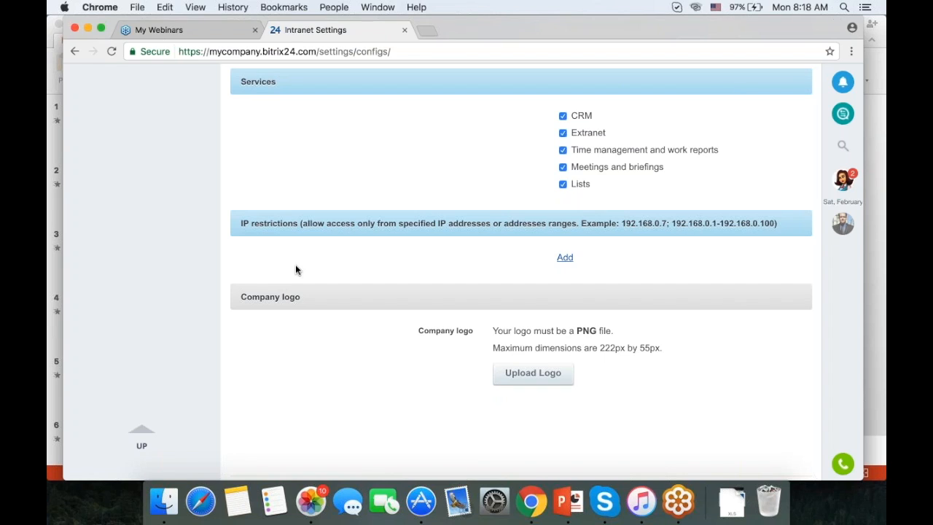
scroll(297, 391, up, 20)
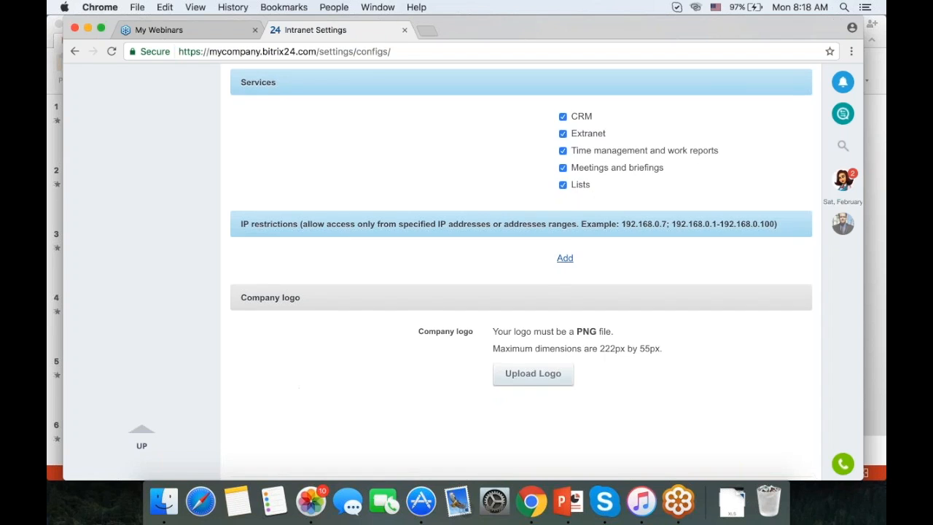
scroll(470, 291, down, 5)
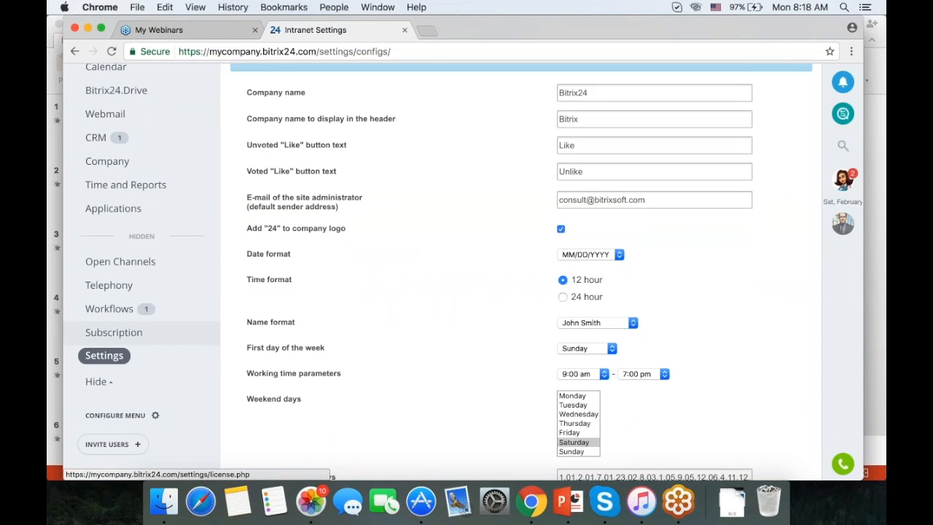
View the Professional plan's Subscription Details, valid until 06/13/2024, then go back to the Activity Stream.
click(115, 333)
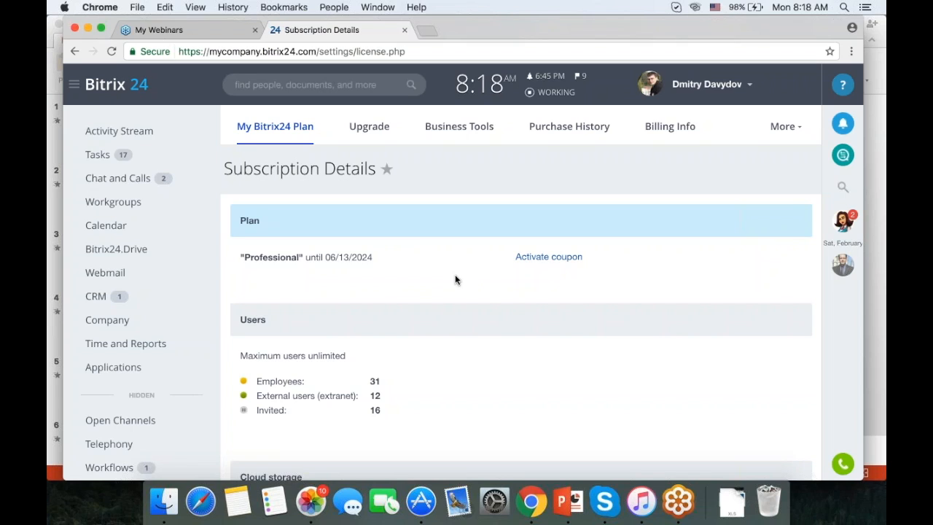
click(138, 136)
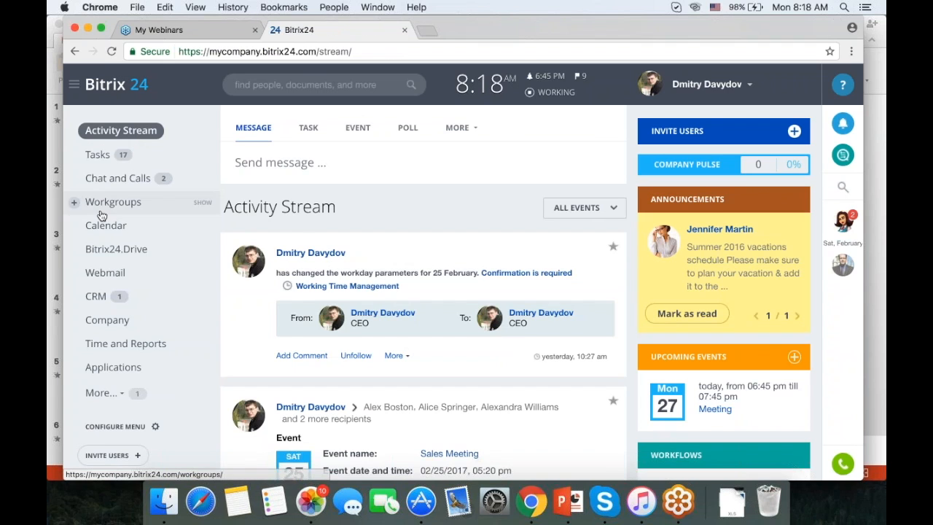
Open the Company Structure page and bring up the Invite employees dialog.
click(113, 322)
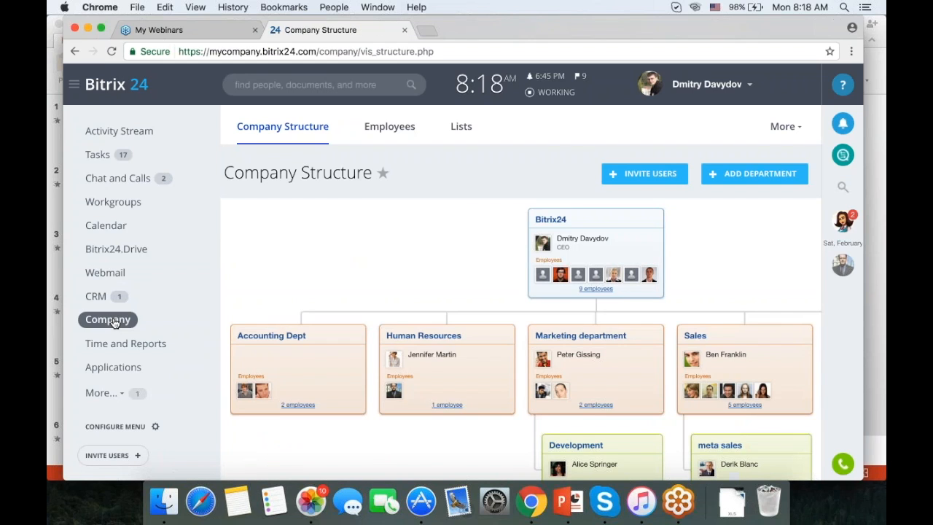
scroll(750, 244, down, 1)
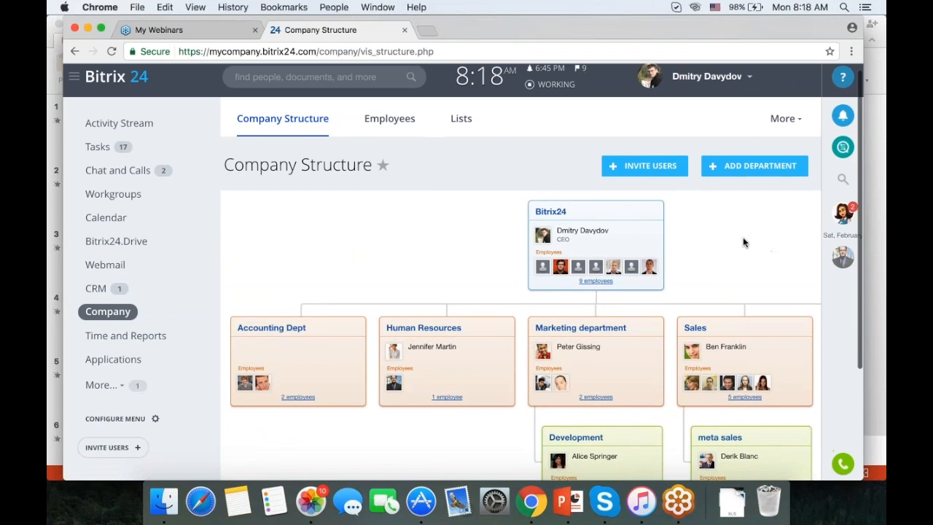
click(651, 168)
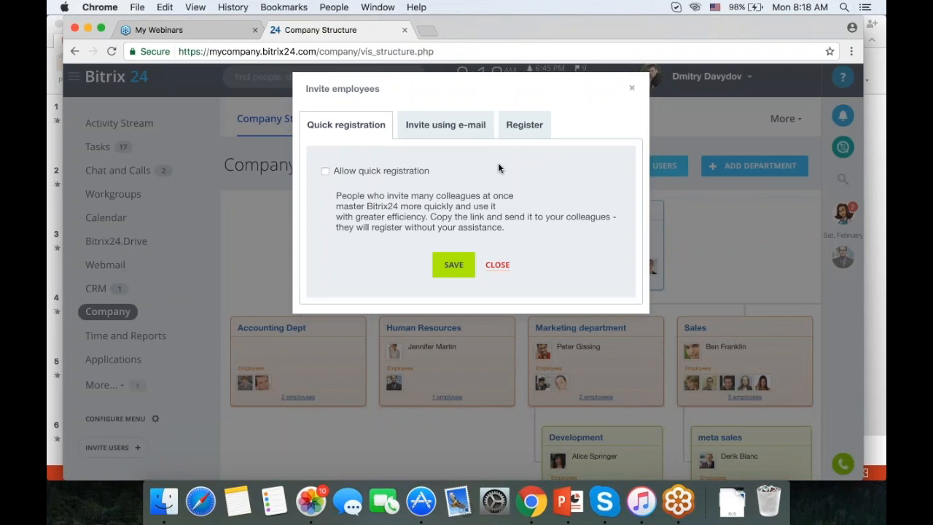
Allow quick registration and review its additional settings, with registration set to Moderated.
click(383, 171)
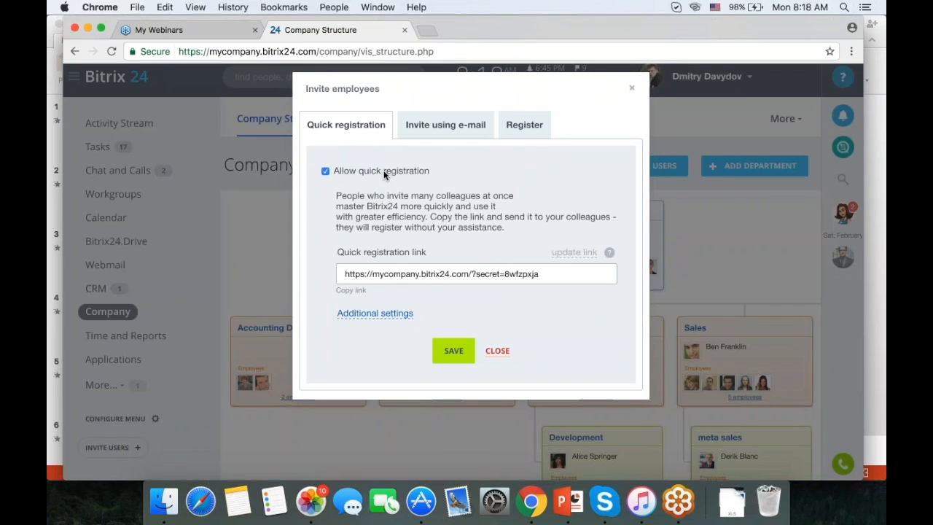
click(364, 320)
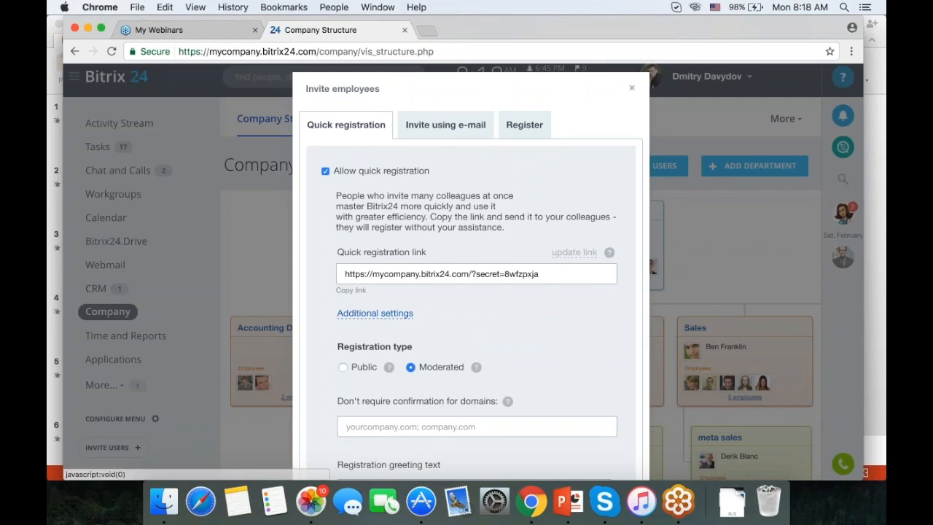
scroll(471, 292, down, 1)
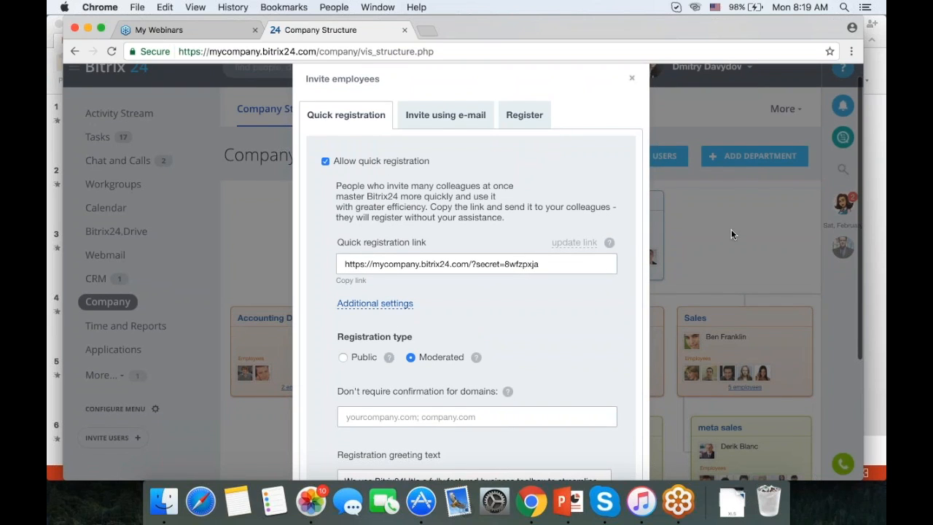
scroll(732, 232, down, 1)
scroll(732, 232, up, 1)
scroll(731, 234, up, 1)
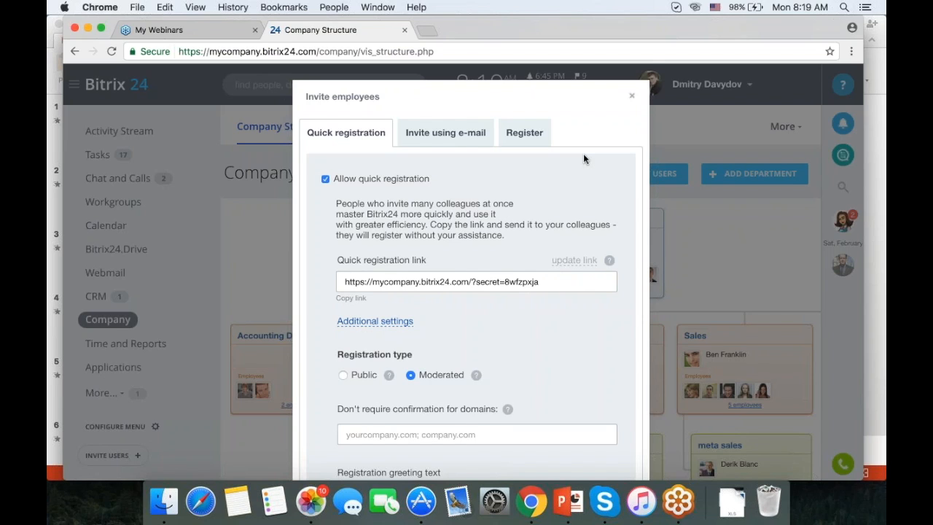
scroll(580, 159, down, 1)
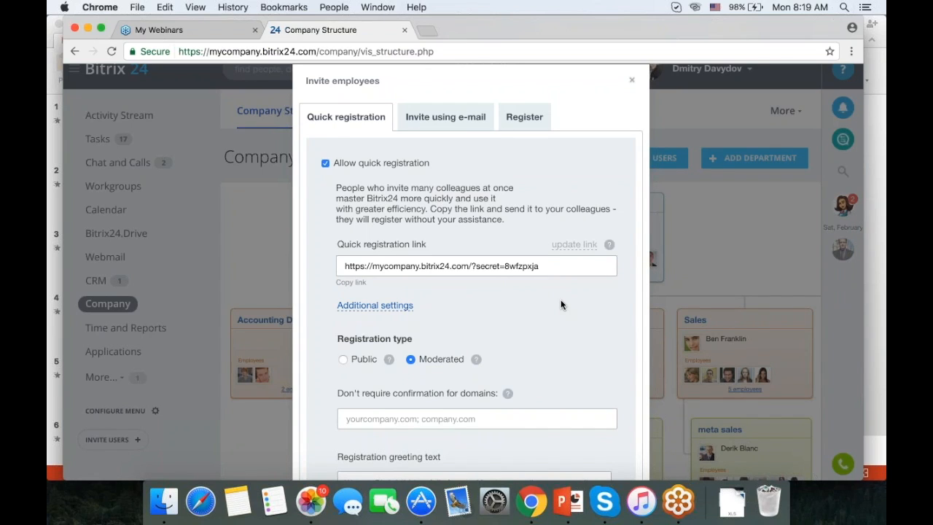
scroll(555, 266, down, 1)
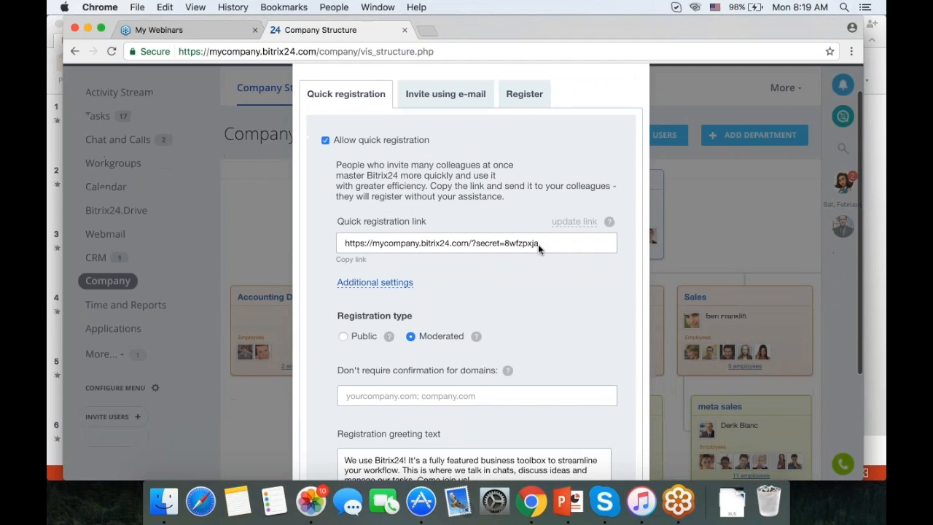
scroll(537, 243, down, 3)
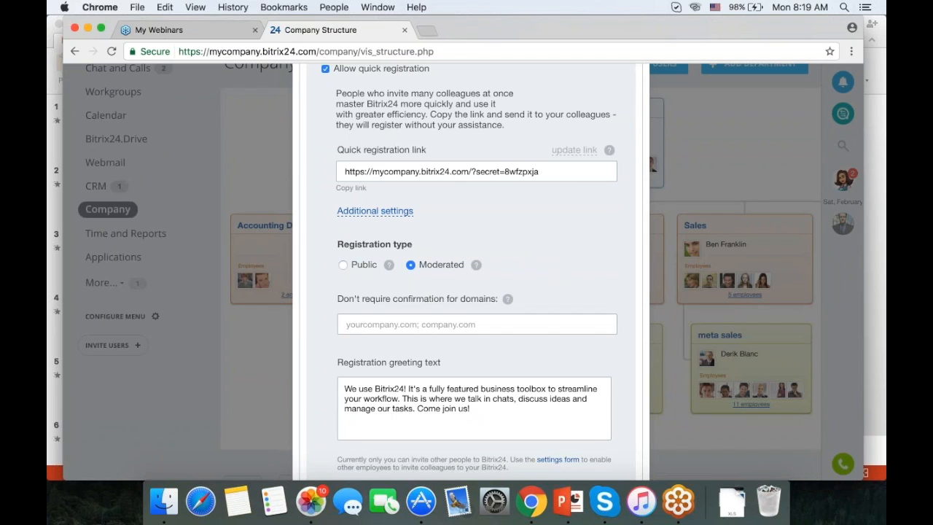
scroll(470, 269, up, 3)
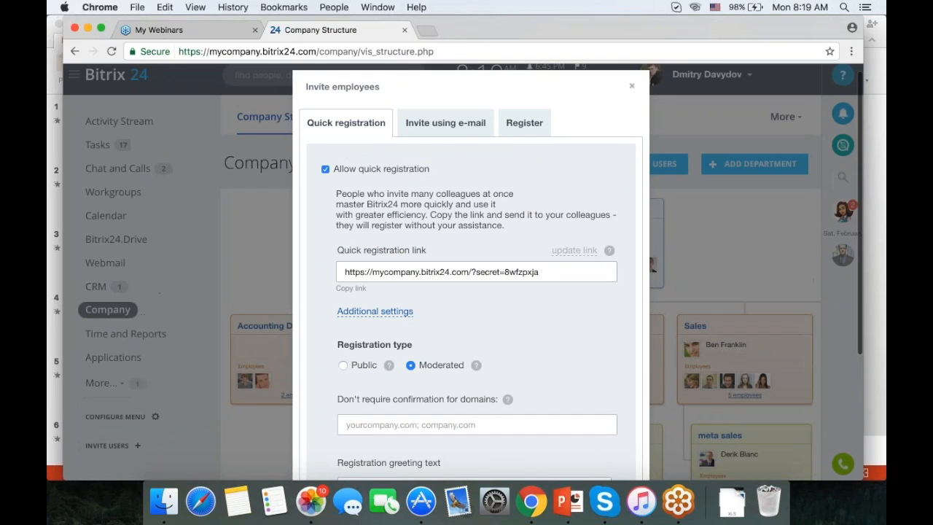
Look at the Register form, then return to the Invite using e-mail form.
click(443, 124)
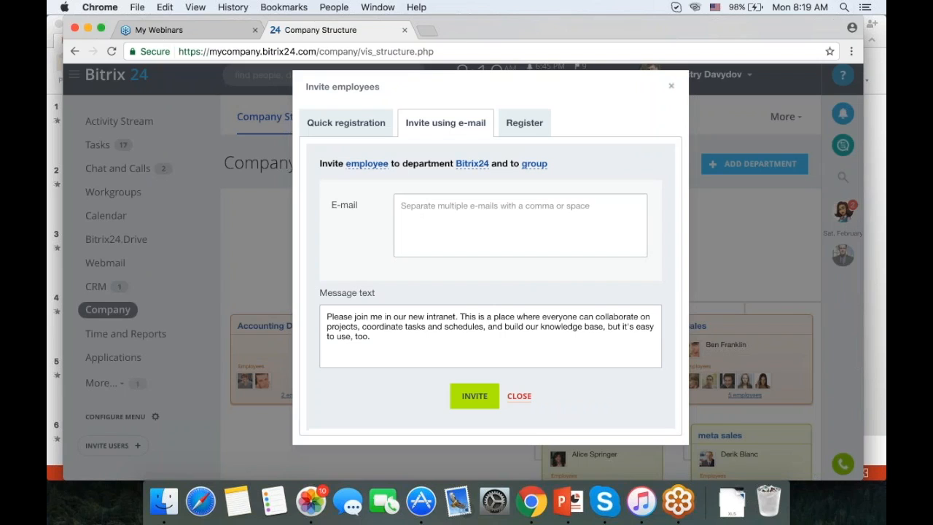
click(522, 123)
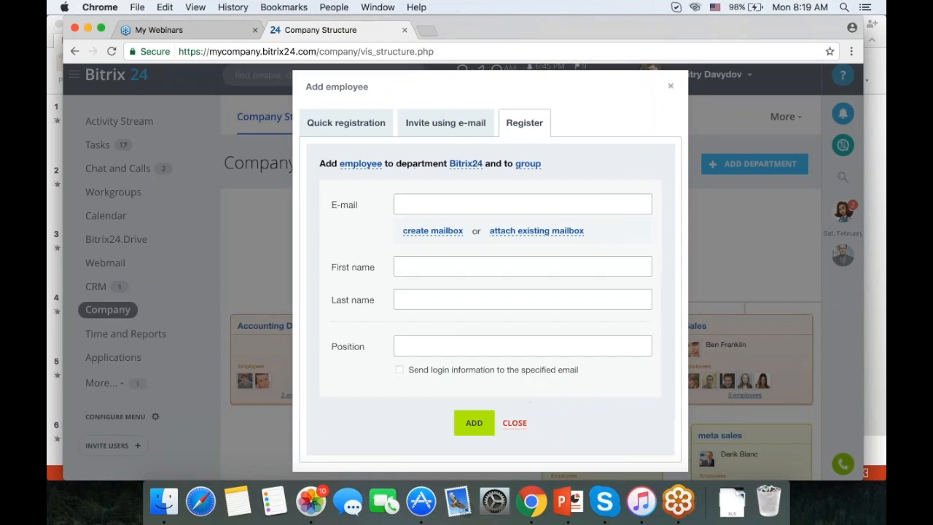
click(446, 124)
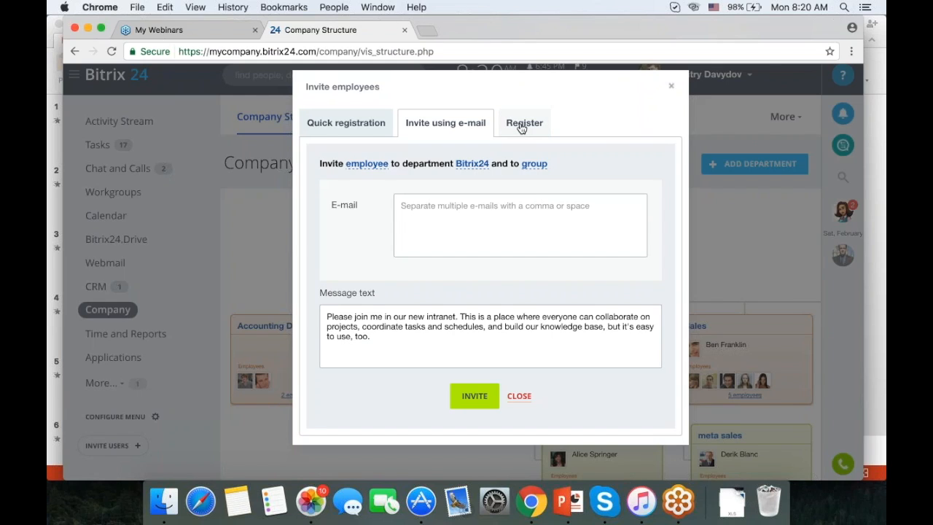
Browse the department picker, including Human Resources sub-departments, and the group picker, then close the dialog.
click(475, 167)
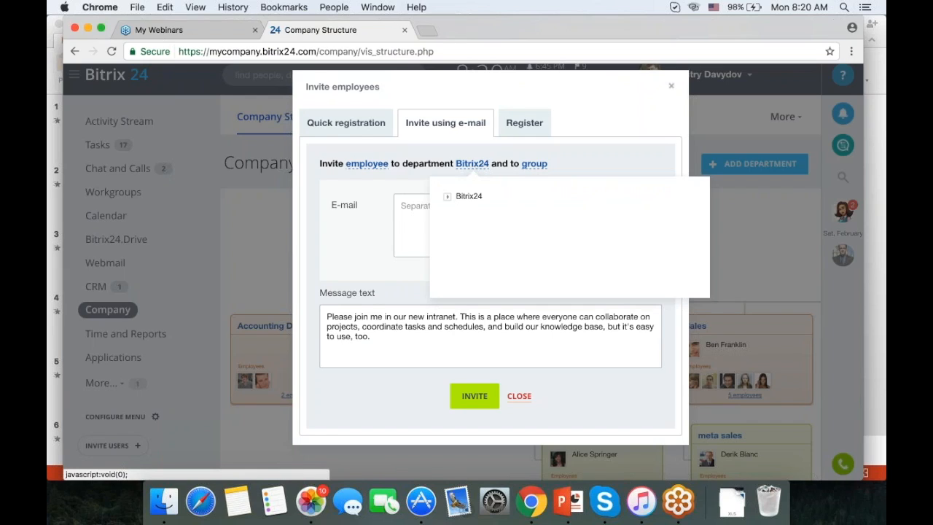
click(448, 196)
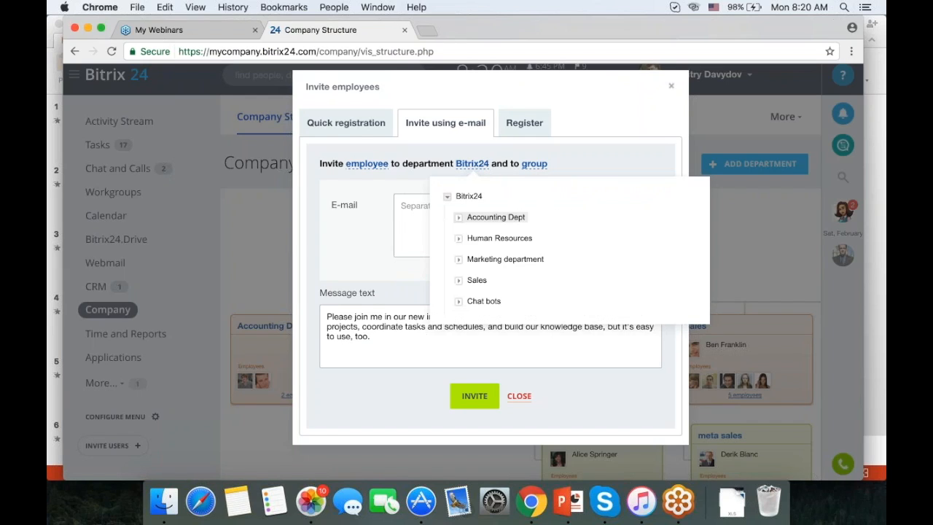
click(459, 239)
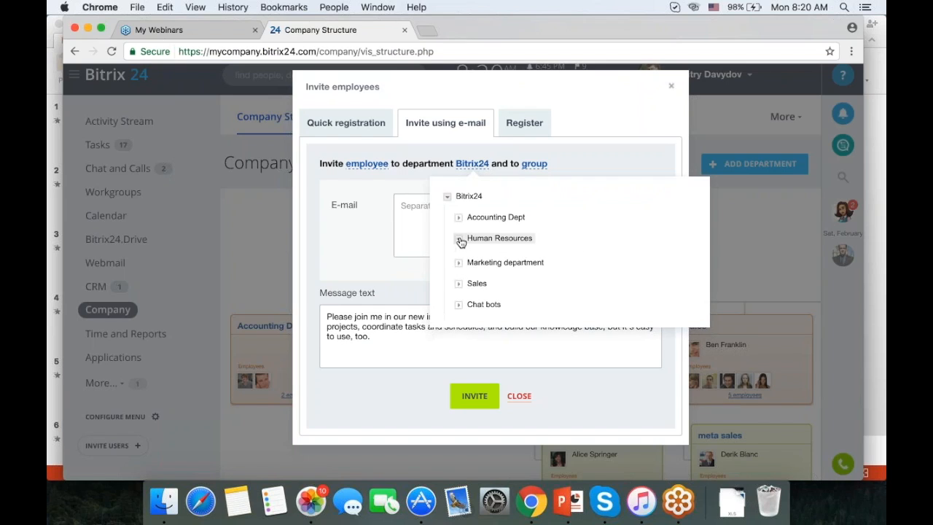
click(534, 164)
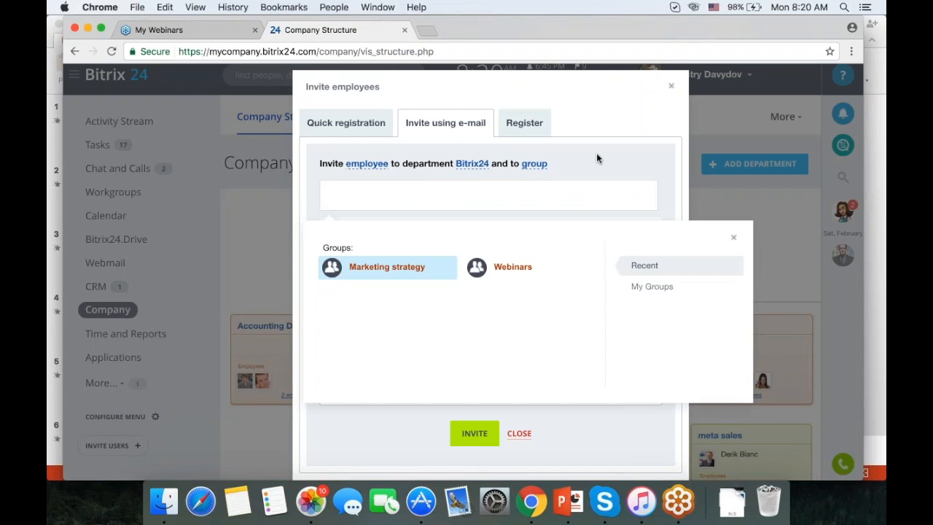
click(670, 87)
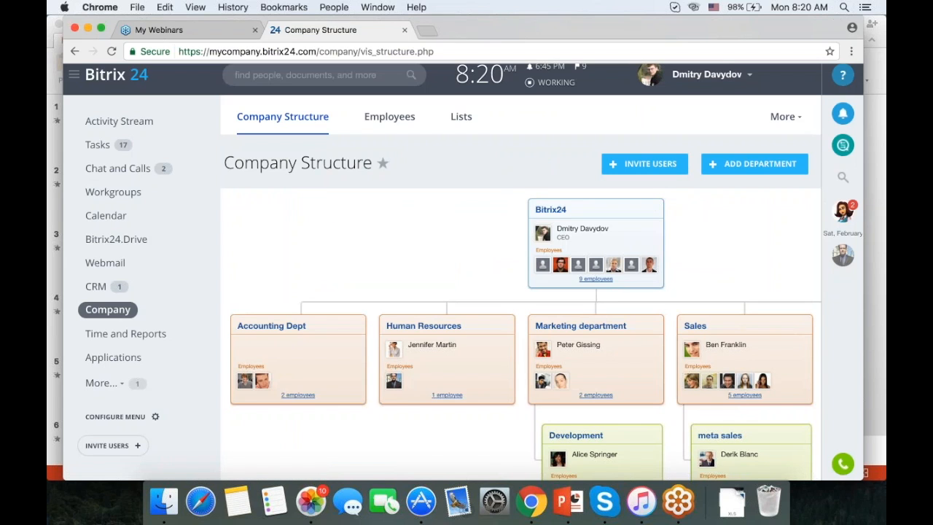
Drag an Accounting Dept employee onto Human Resources, then drag them back to Accounting Dept.
scroll(463, 272, down, 5)
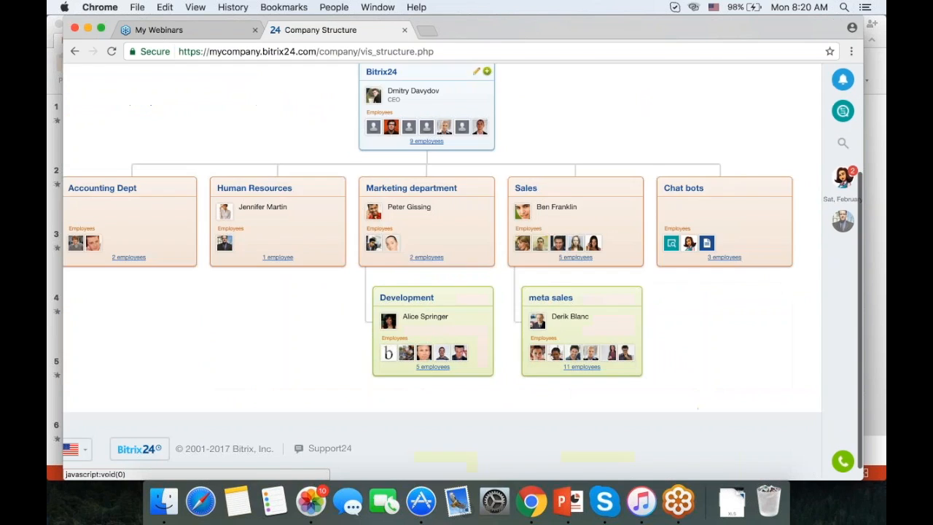
scroll(392, 286, left, 4)
scroll(391, 285, up, 4)
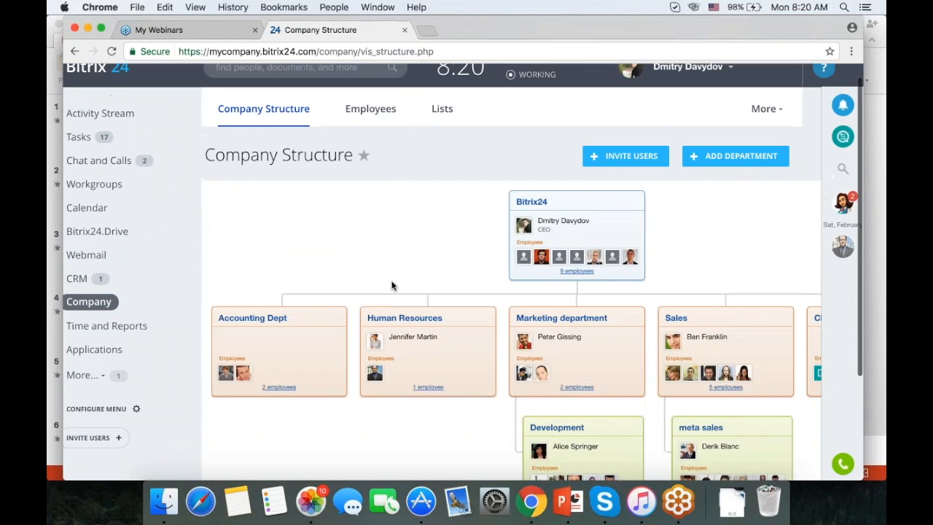
scroll(379, 254, down, 1)
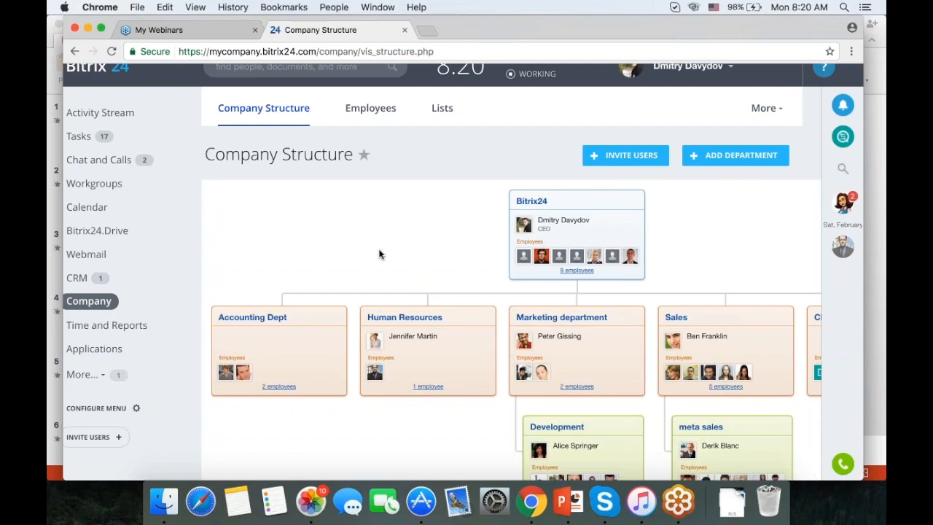
drag(245, 373, 429, 358)
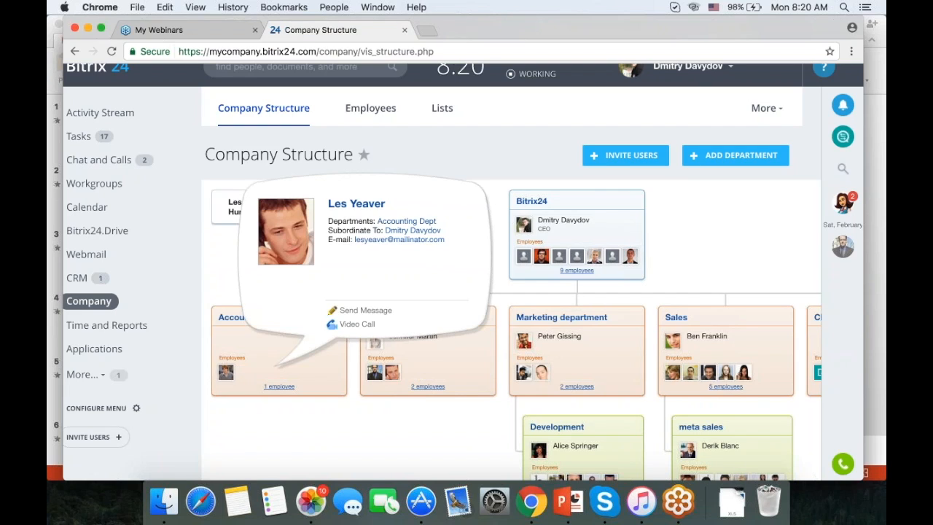
drag(393, 374, 301, 369)
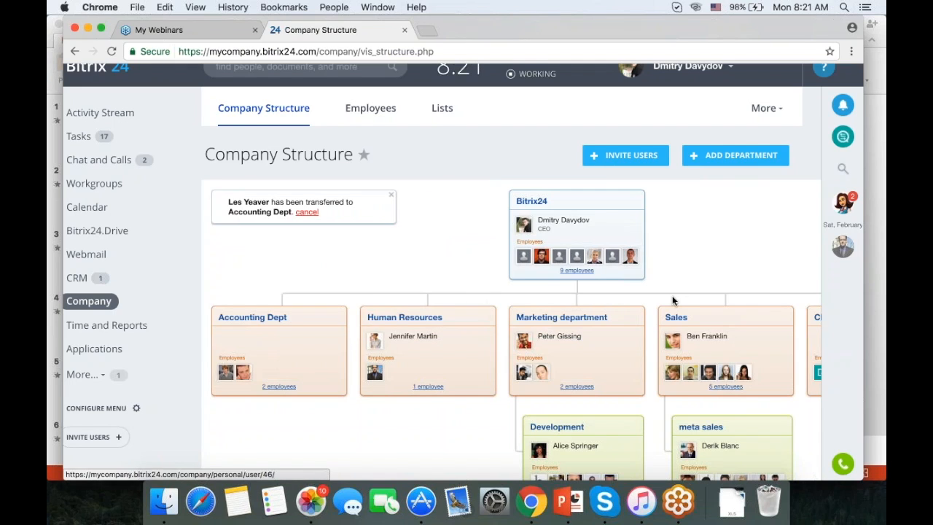
scroll(672, 299, up, 1)
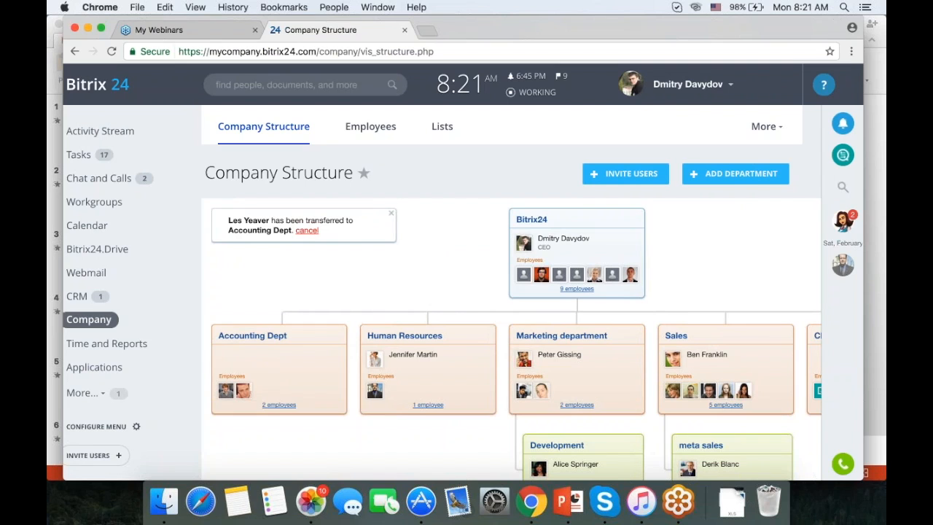
Open the Employees directory and start editing the accountant's profile.
click(377, 132)
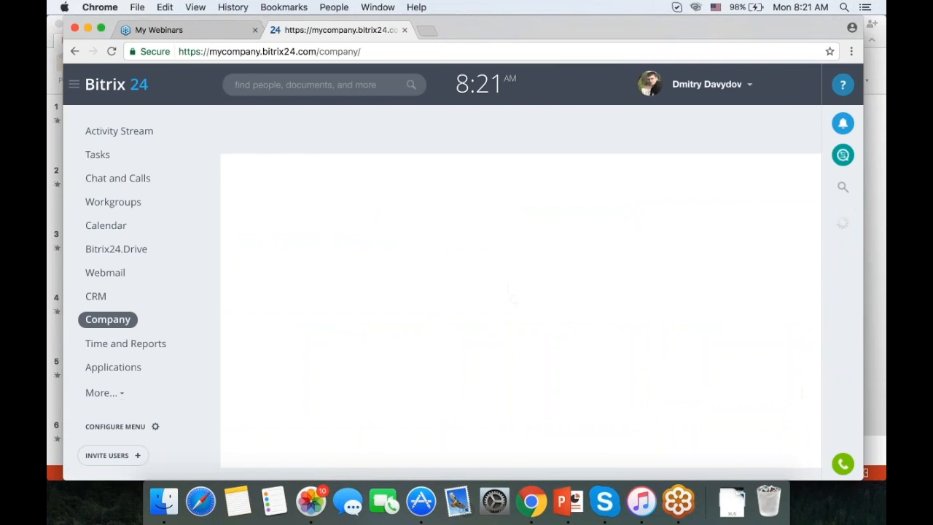
scroll(510, 291, down, 10)
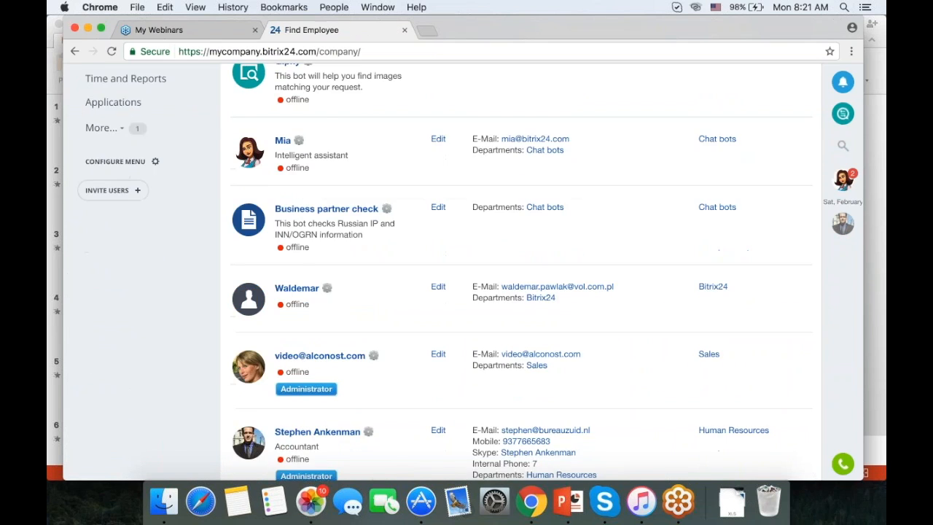
scroll(510, 292, down, 1)
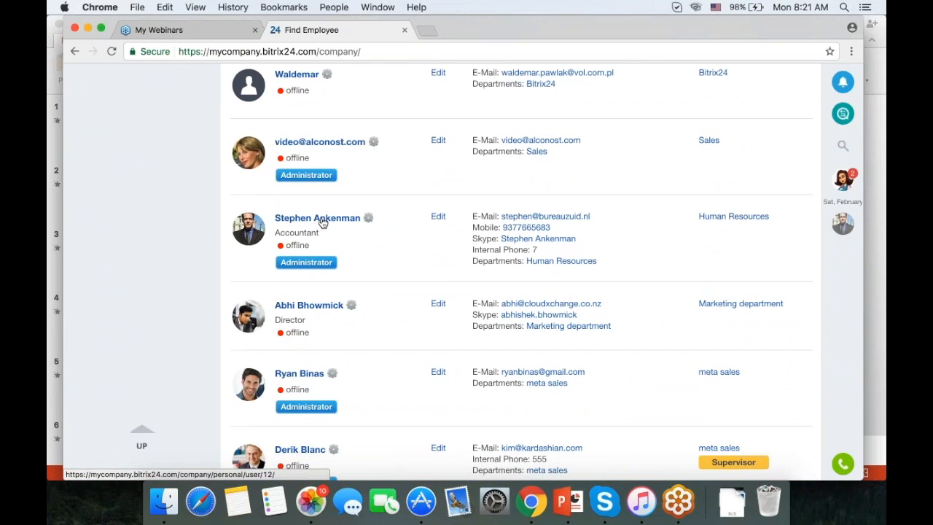
click(438, 218)
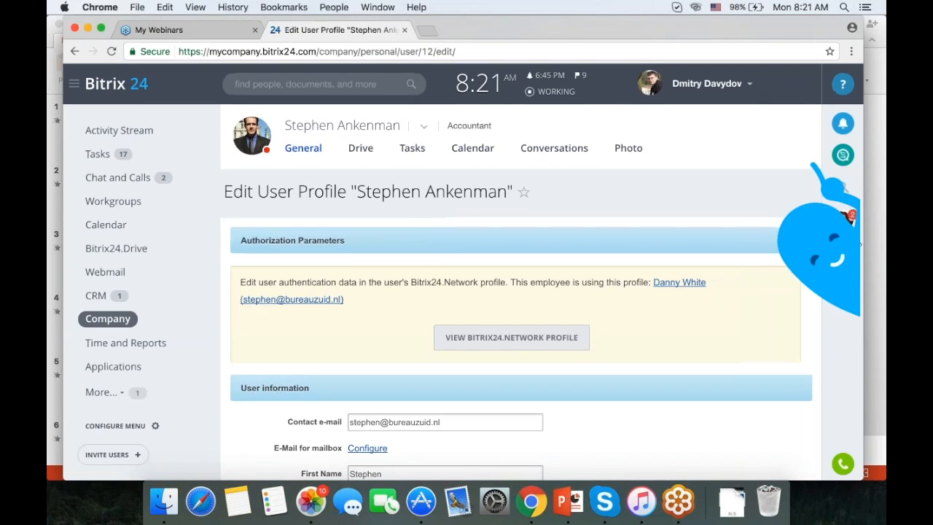
Scroll through the Edit User Profile form's contact, position, personal information, skills and interests sections.
scroll(714, 301, down, 5)
scroll(714, 301, down, 6)
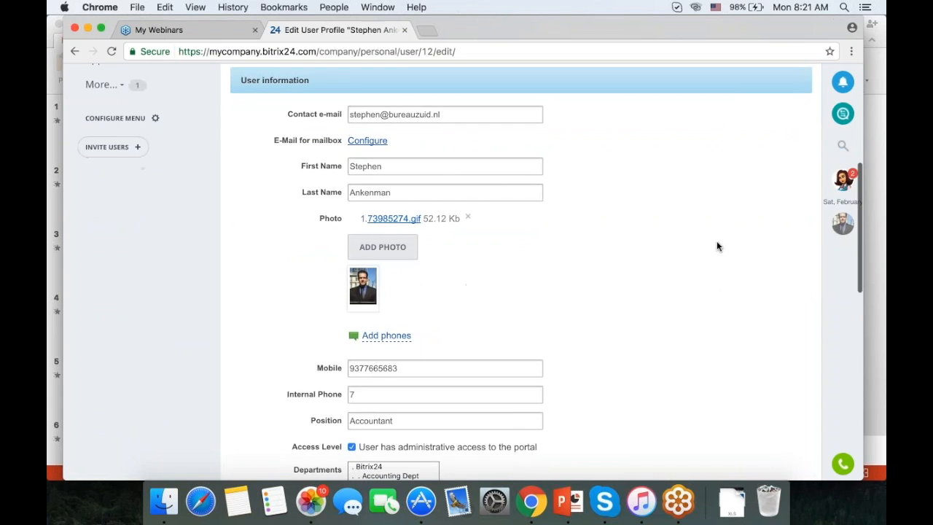
scroll(716, 240, down, 3)
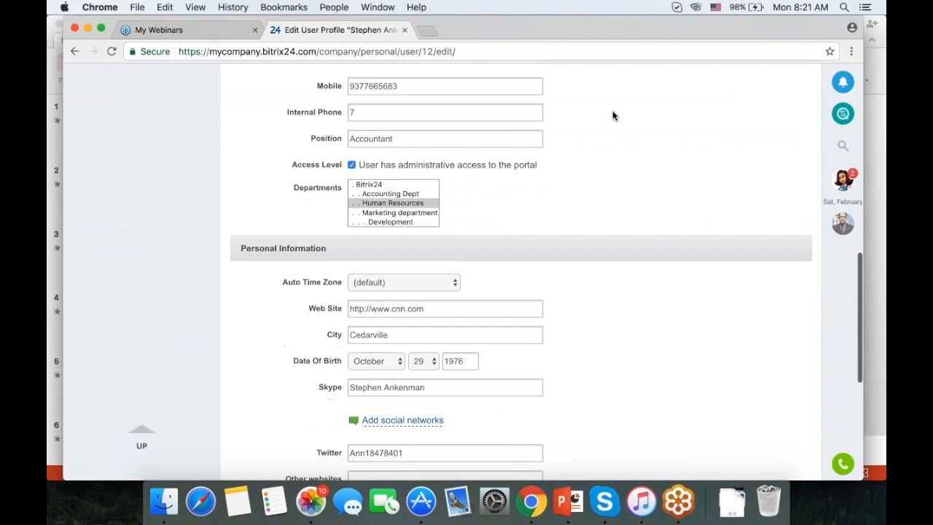
scroll(702, 223, down, 2)
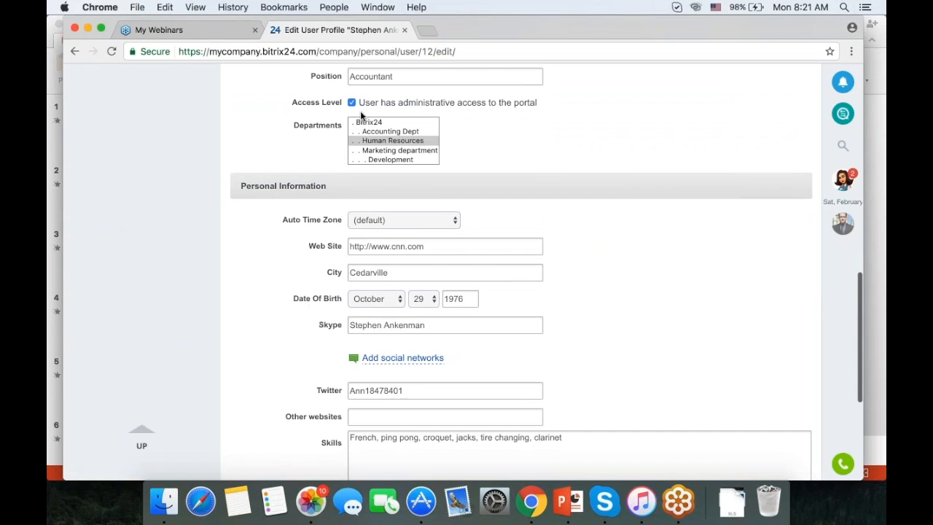
scroll(674, 151, down, 1)
scroll(674, 151, down, 5)
scroll(674, 151, up, 3)
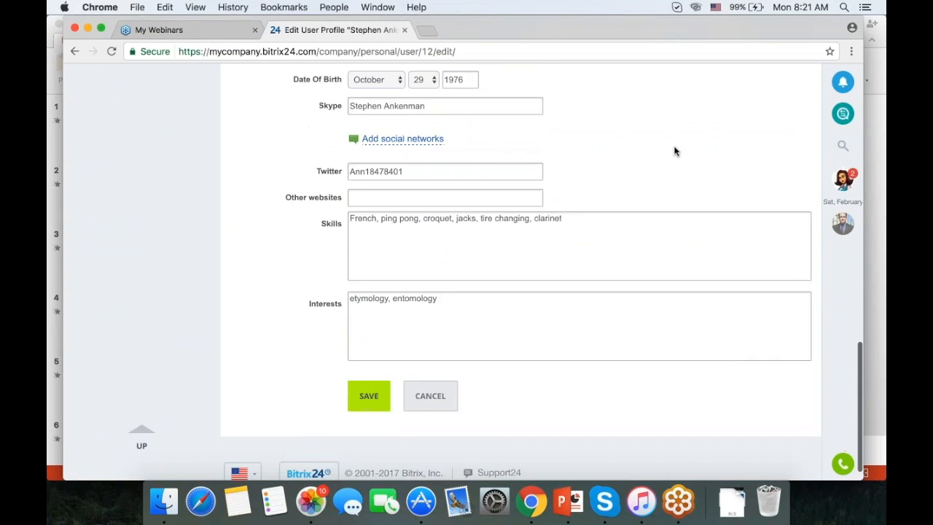
scroll(674, 151, up, 7)
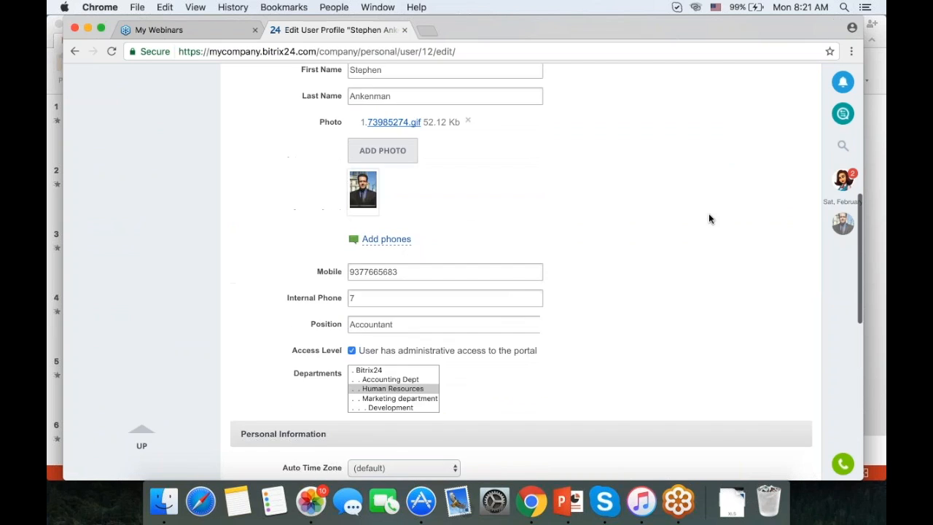
scroll(708, 219, up, 3)
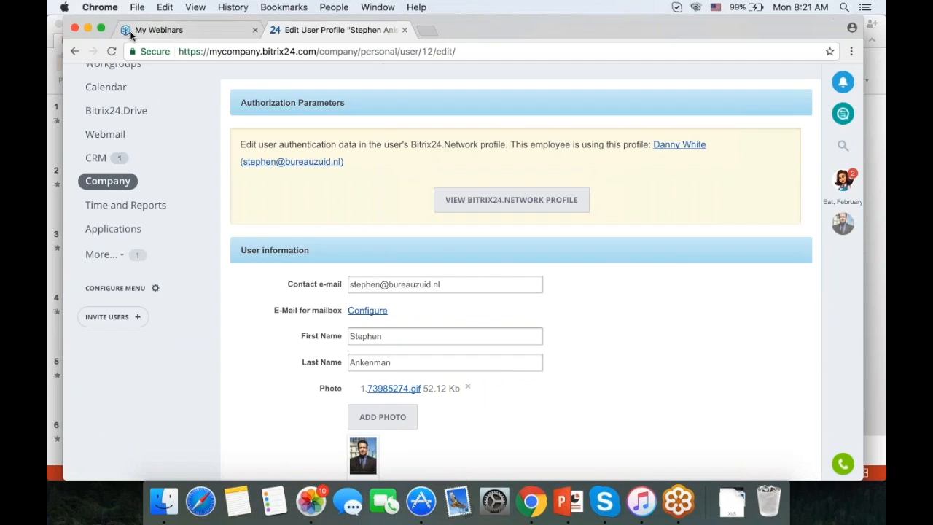
click(76, 52)
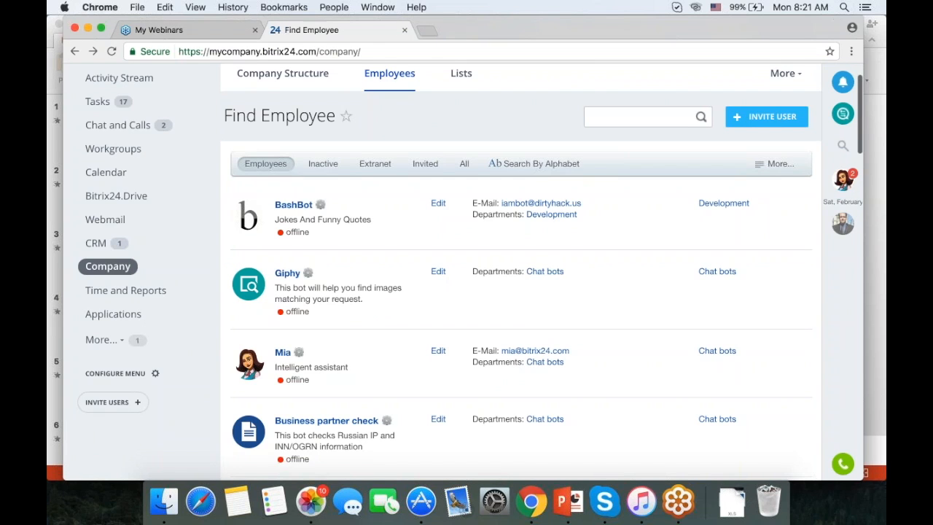
scroll(521, 272, down, 5)
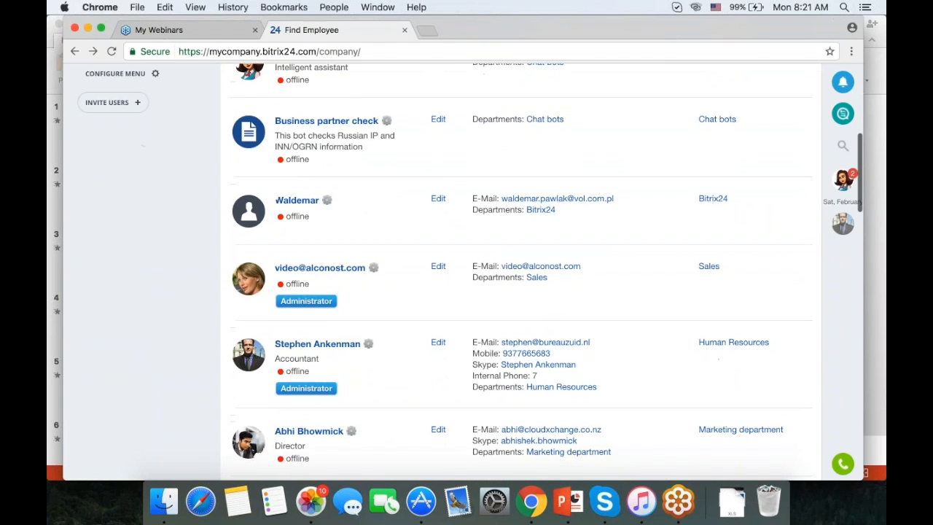
scroll(643, 237, down, 3)
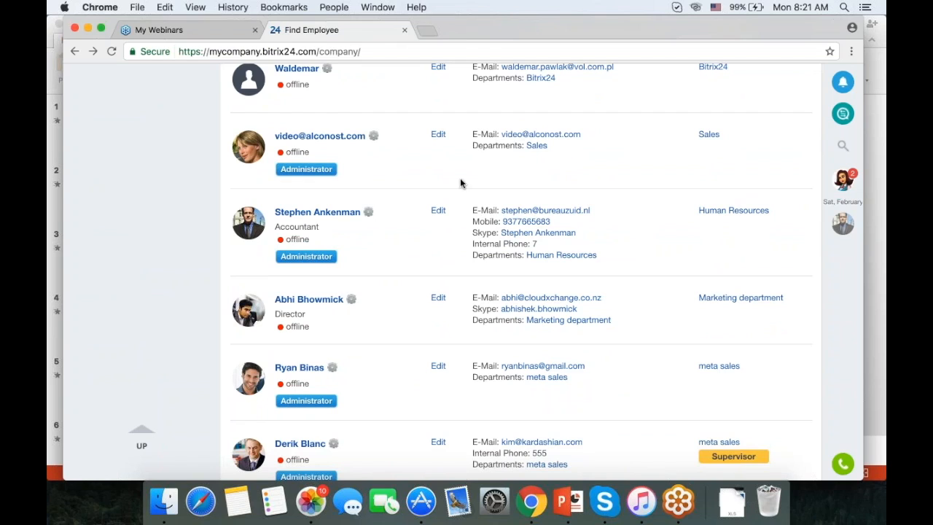
click(368, 212)
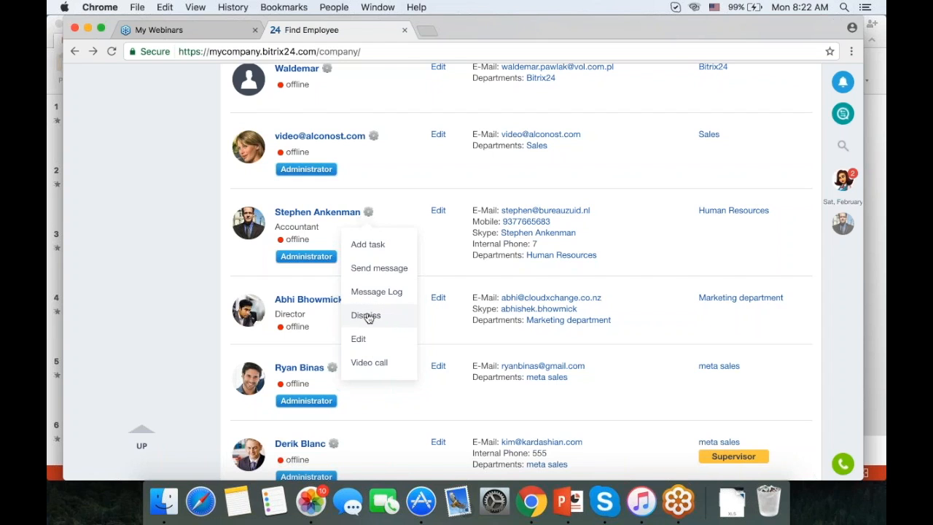
scroll(368, 317, up, 10)
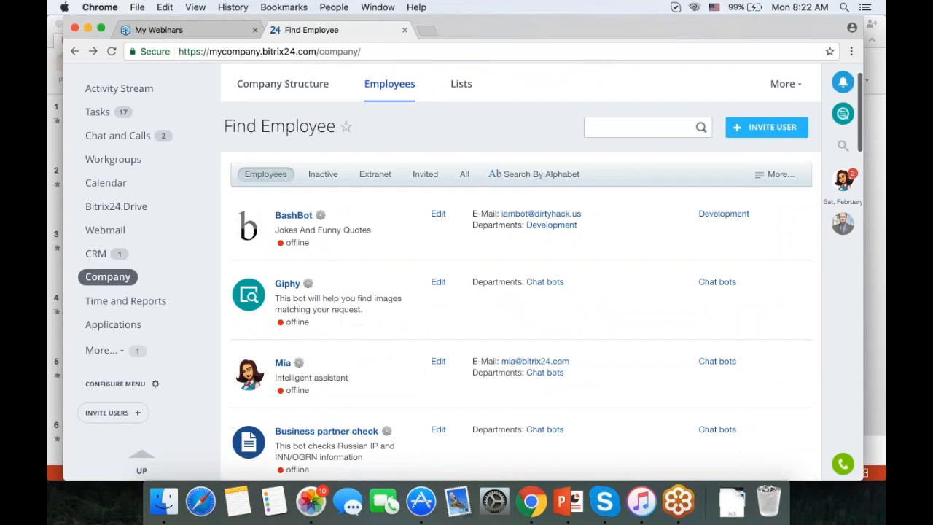
Filter employees to Inactive, open one's profile, and show their Drive with Uploaded and Shared files.
click(323, 217)
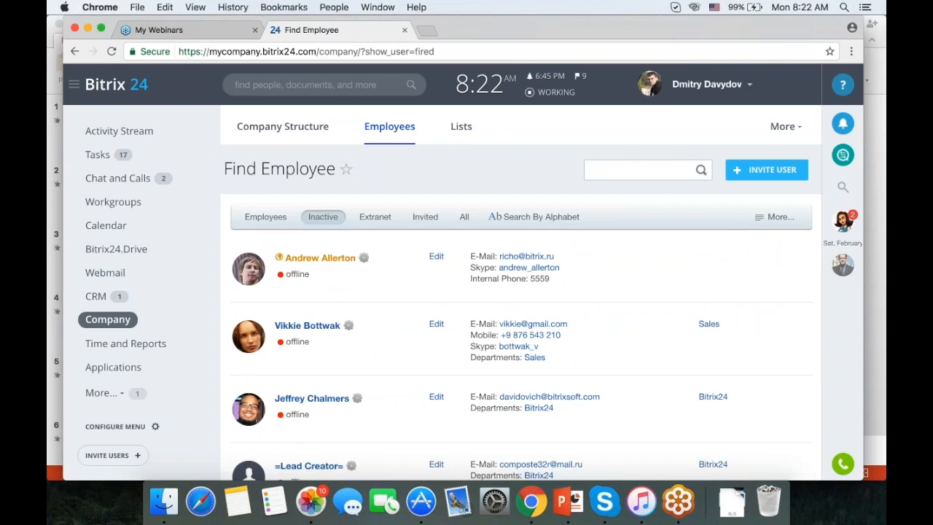
scroll(521, 291, down, 2)
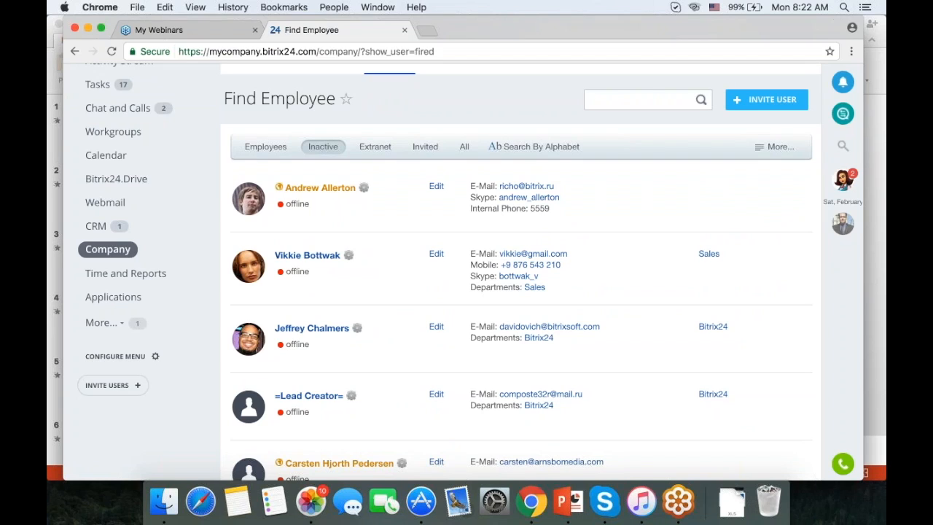
click(293, 261)
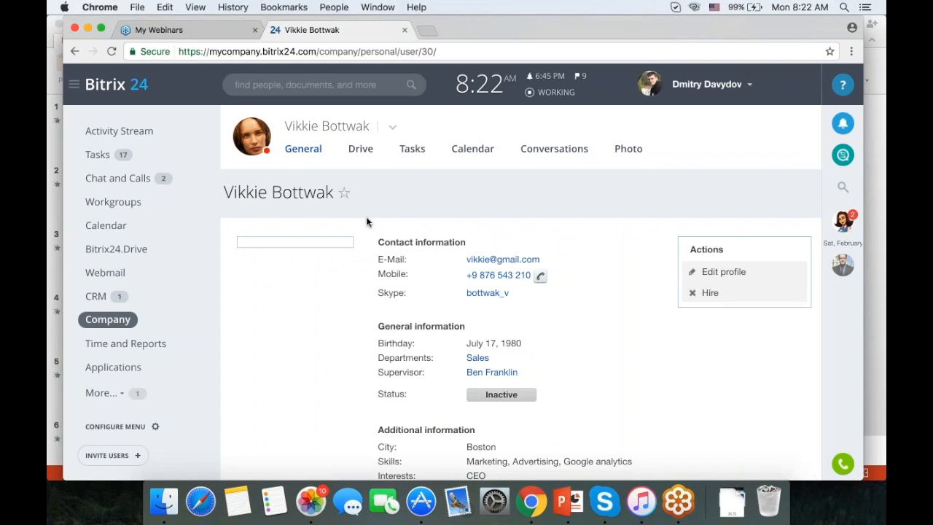
click(360, 154)
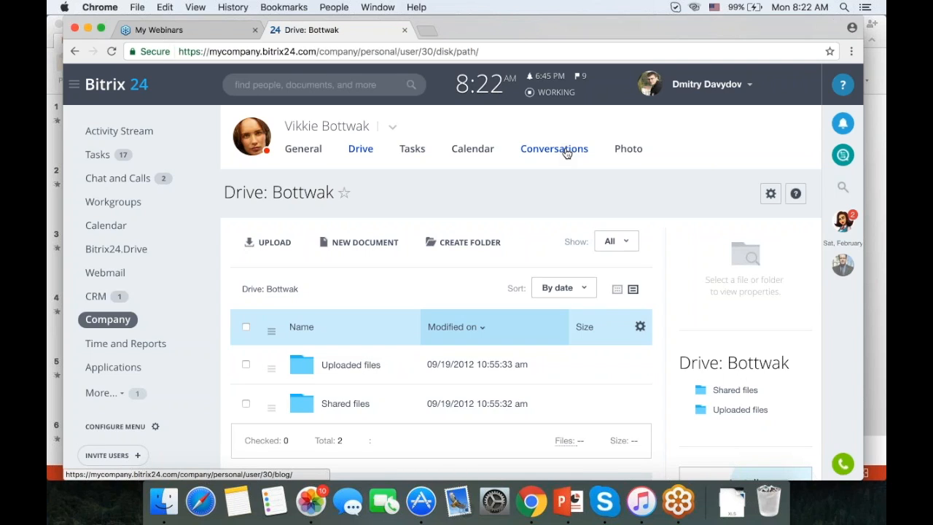
Go from Company Structure through the Extranet employee filter to the Company Lists page.
click(108, 322)
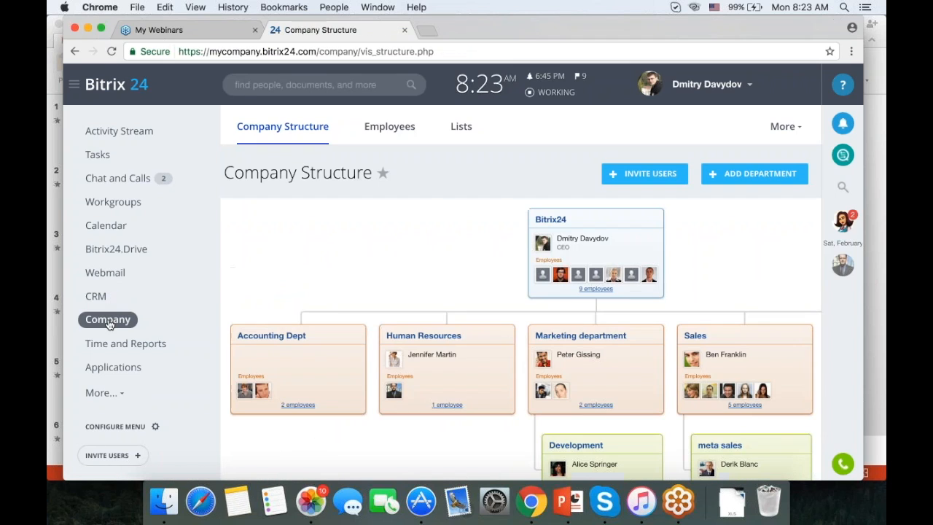
click(390, 126)
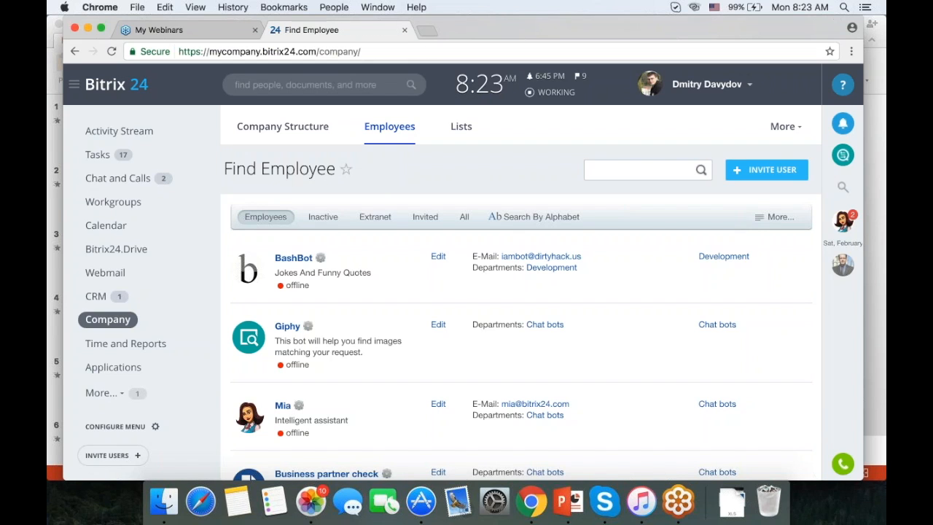
click(380, 220)
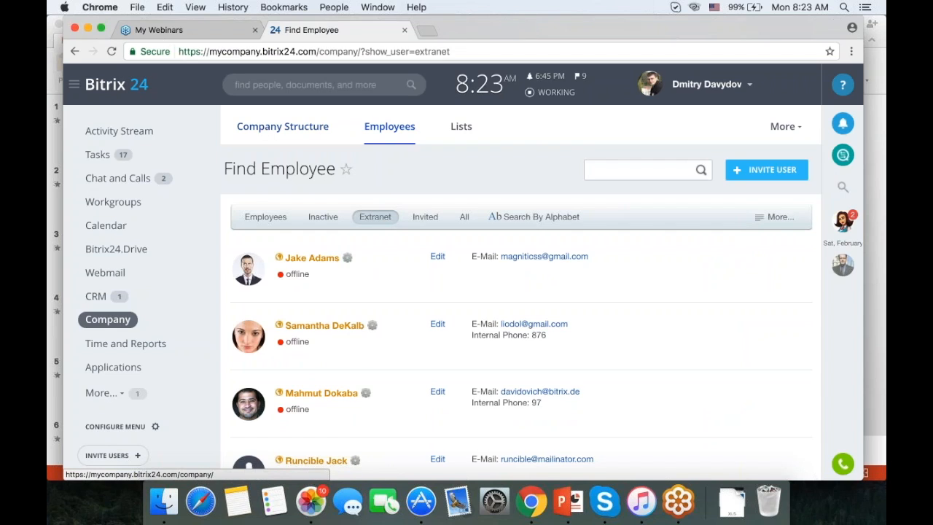
click(465, 129)
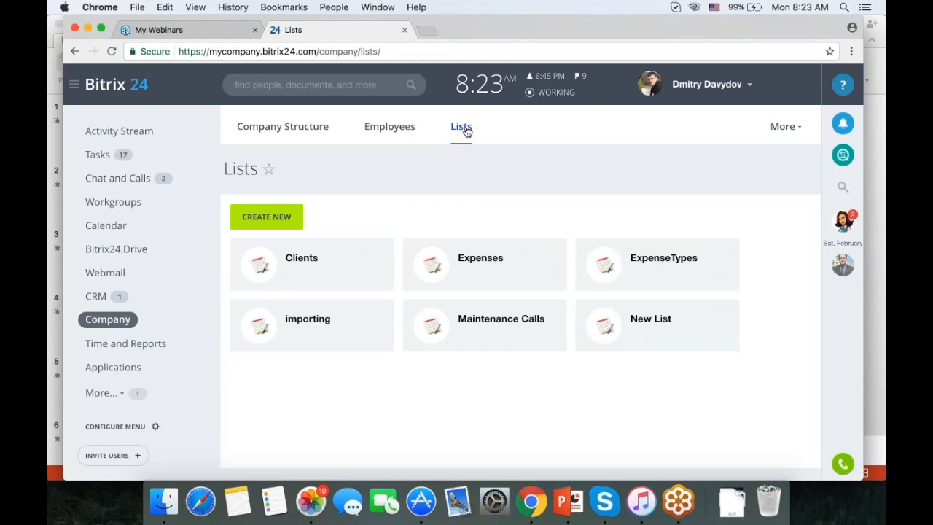
Open a blank Add expense form in the Expenses list, then return to the Activity Stream.
click(478, 266)
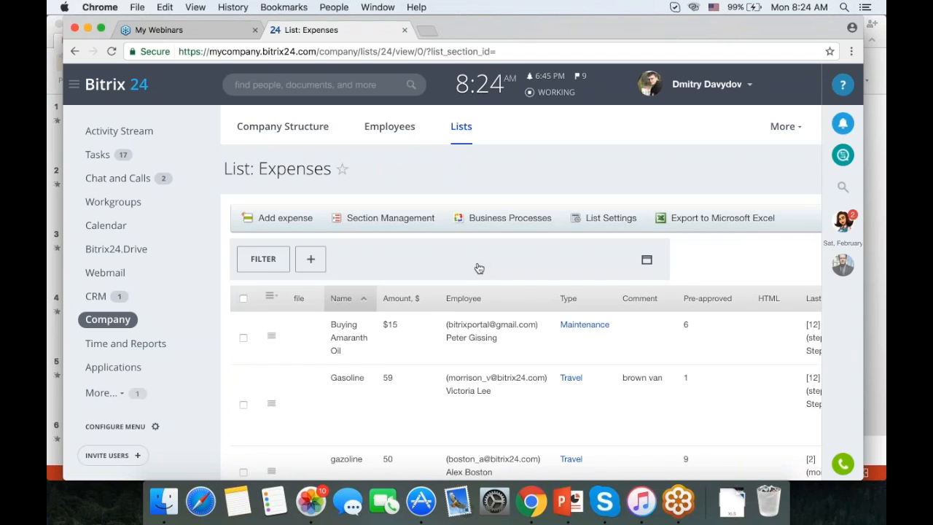
click(287, 218)
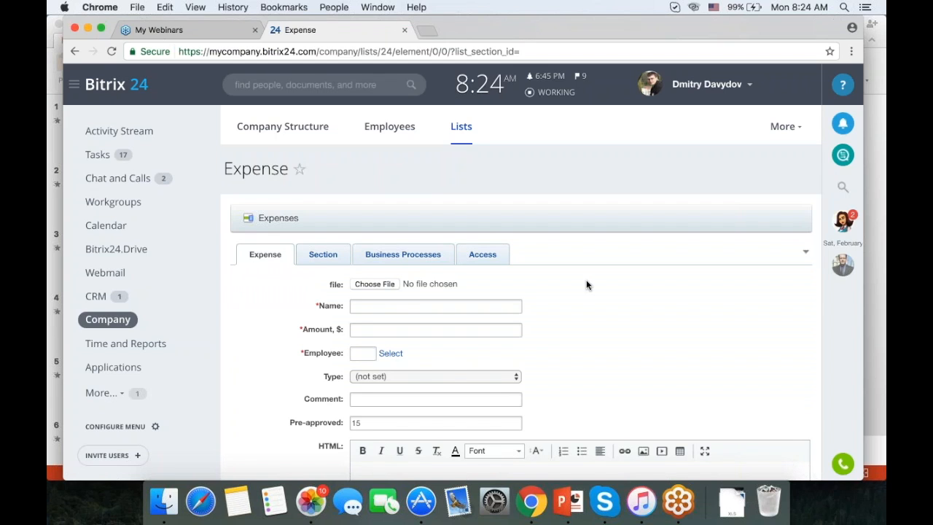
scroll(587, 284, down, 4)
scroll(587, 284, up, 4)
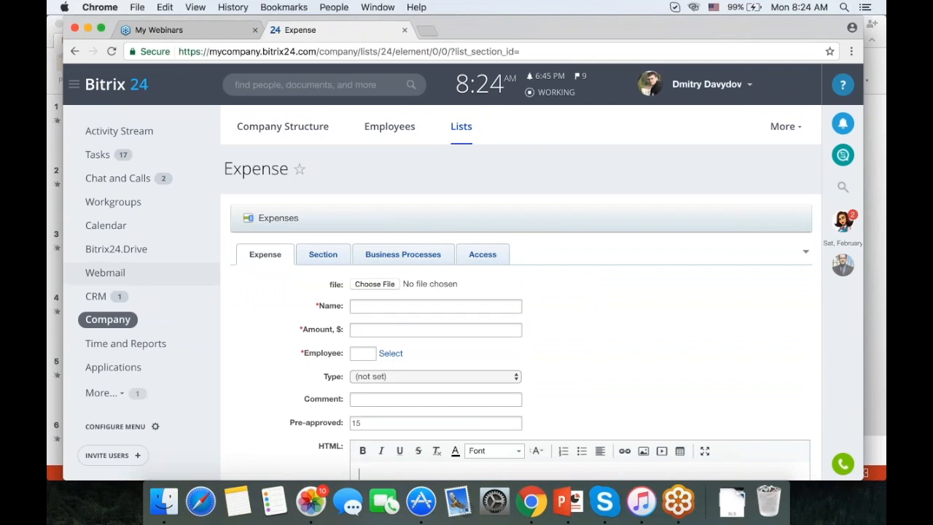
click(125, 132)
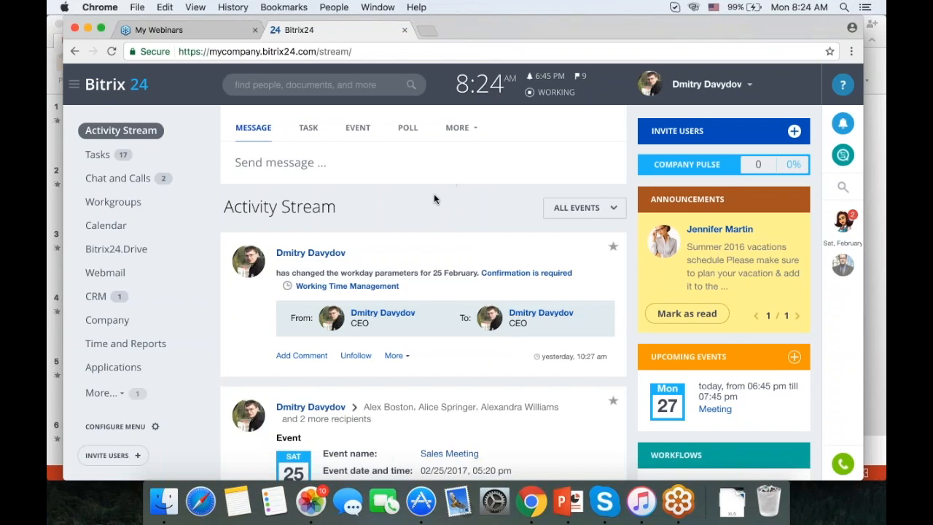
Start a new message and replace All employees with two colleagues as recipients.
click(368, 168)
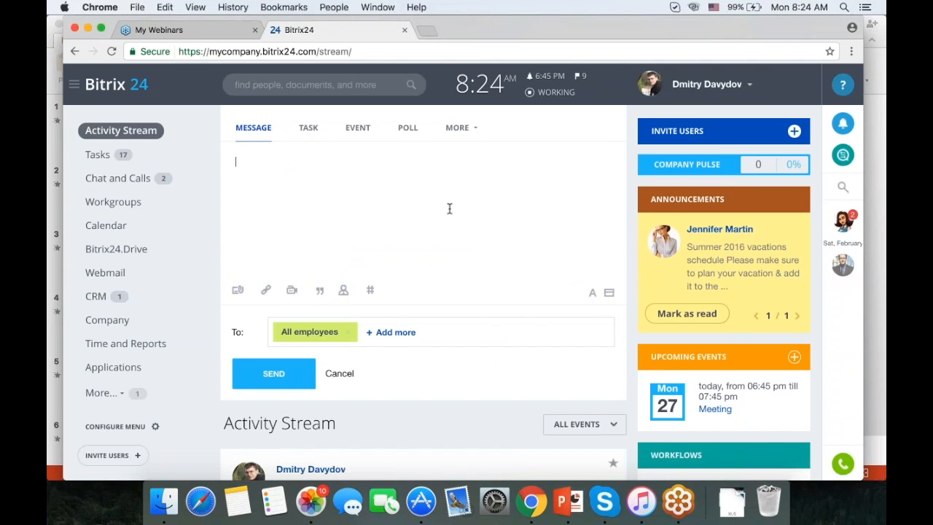
click(352, 333)
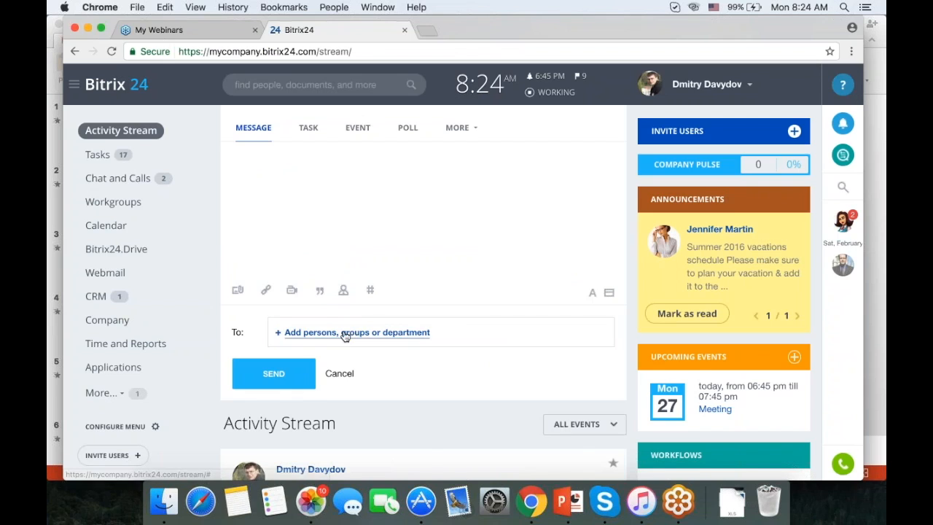
scroll(349, 415, down, 1)
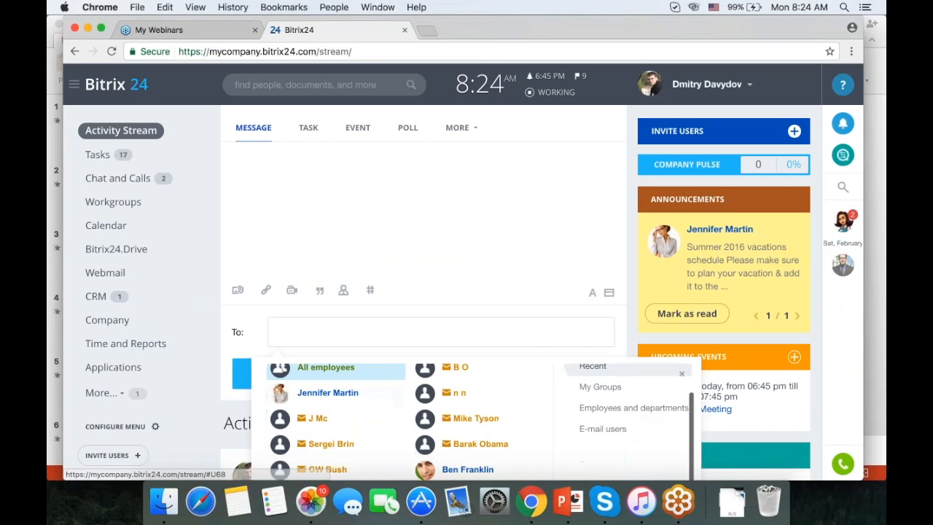
click(364, 392)
click(472, 470)
scroll(504, 355, down, 5)
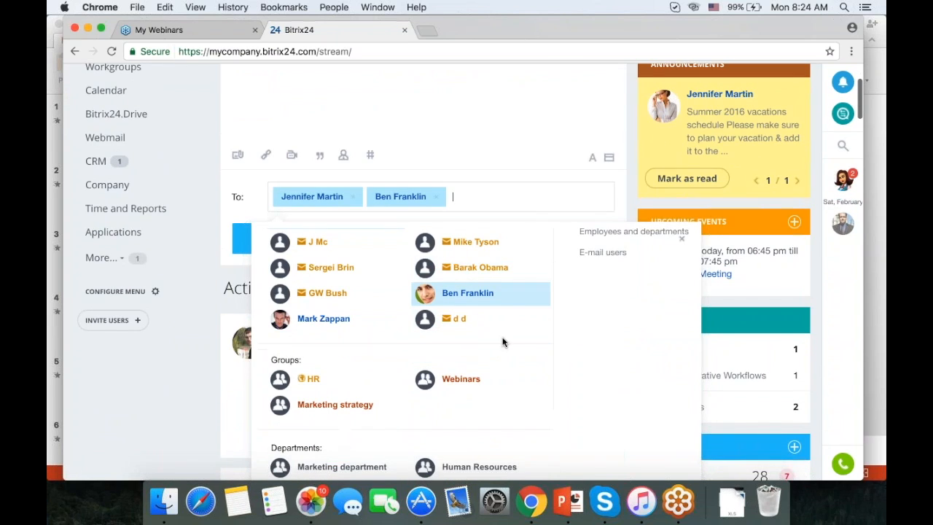
Add the HR group and the whole Sales department as recipients.
text(HR)
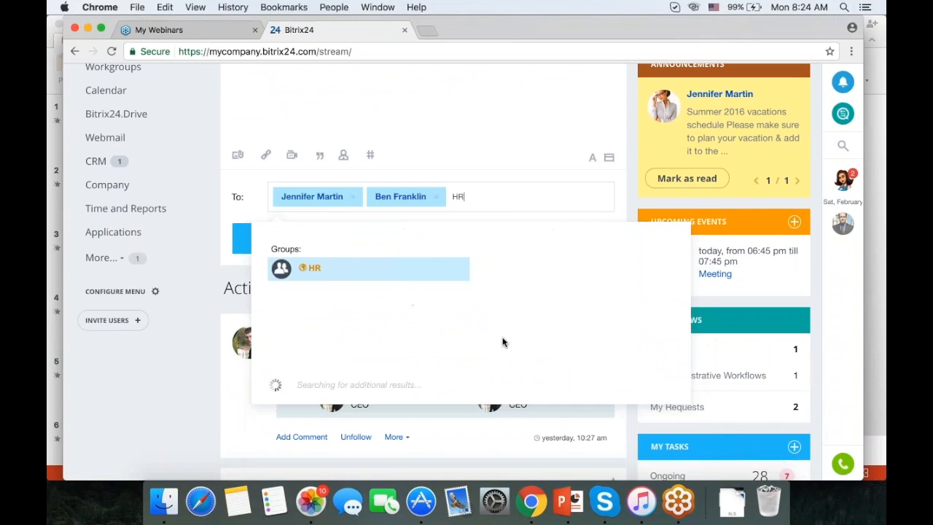
click(334, 273)
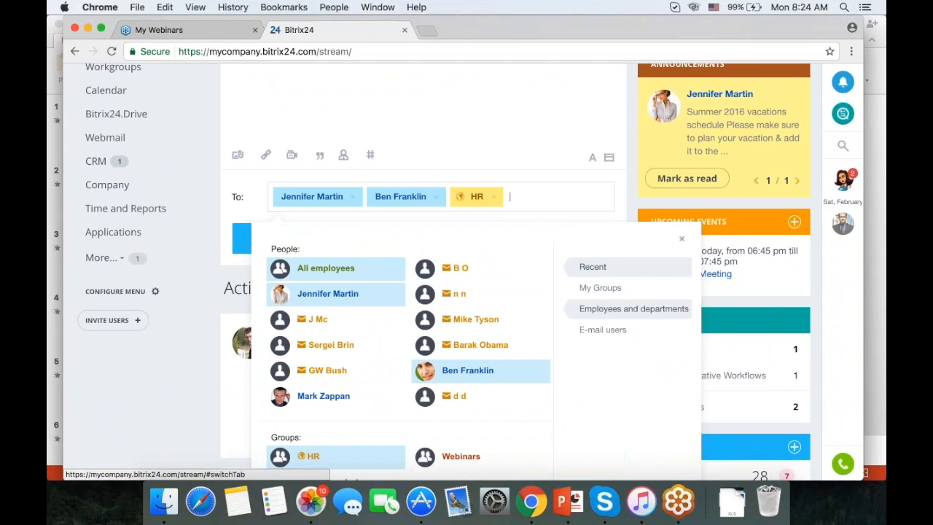
click(633, 308)
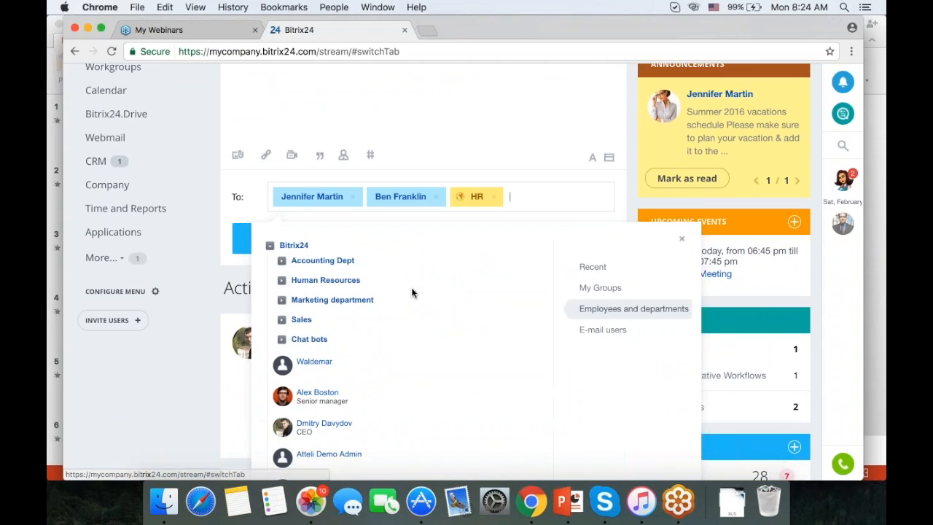
click(283, 325)
click(294, 339)
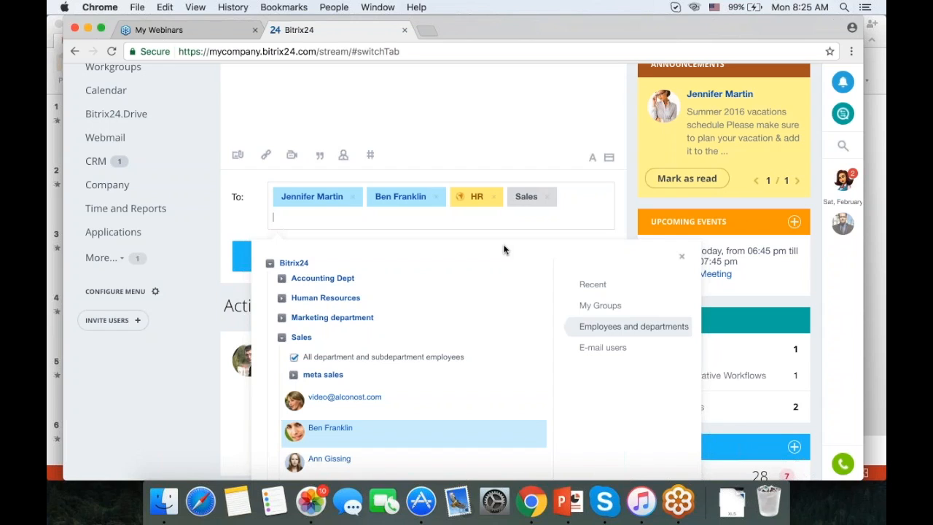
Add an external e-mail address as a recipient and close the recipient picker.
scroll(512, 240, down, 2)
scroll(568, 213, up, 2)
click(362, 170)
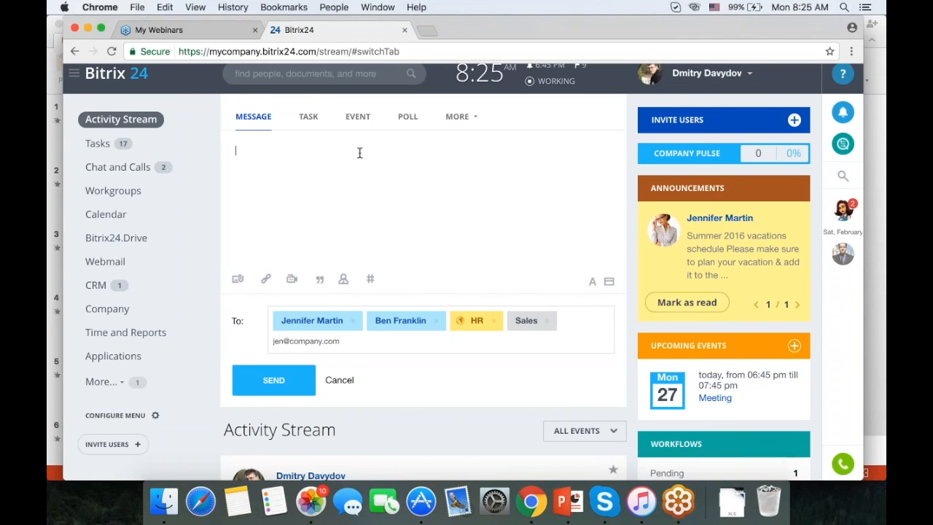
Switch the composer to Poll and enter the question 'How do you like our new intranet'.
click(309, 119)
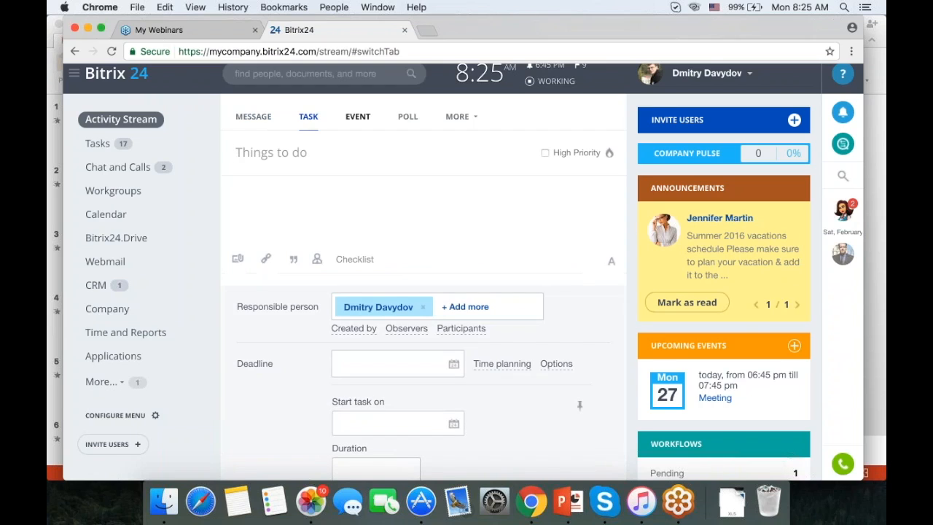
click(358, 116)
click(405, 117)
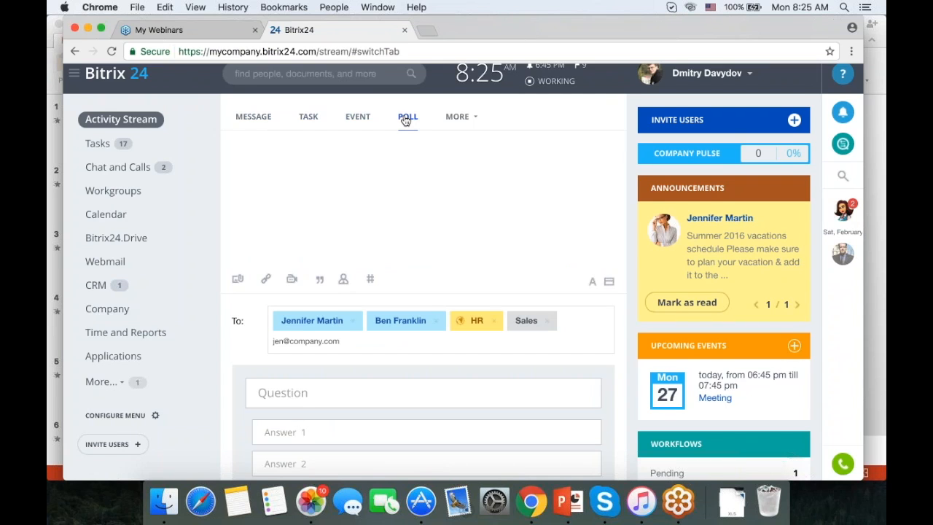
scroll(406, 121, down, 3)
scroll(406, 120, up, 3)
scroll(406, 121, down, 2)
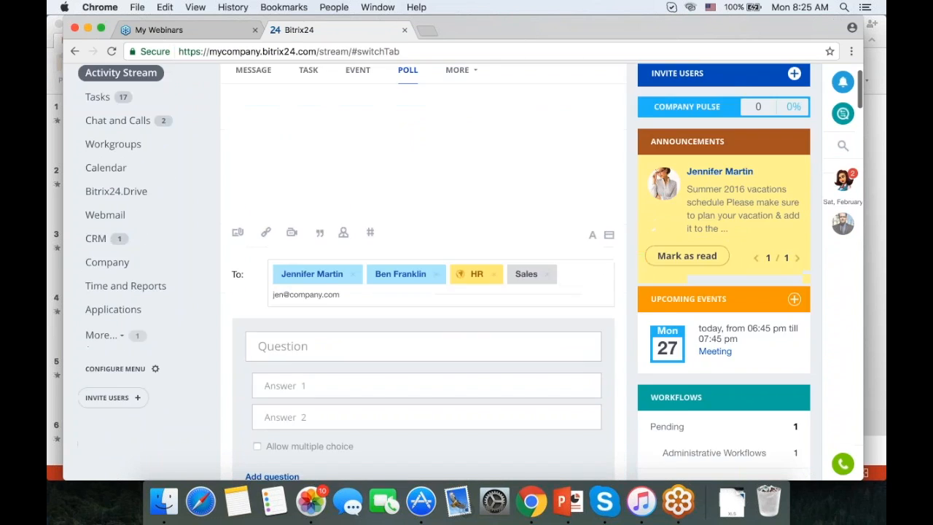
scroll(382, 212, down, 4)
click(382, 213)
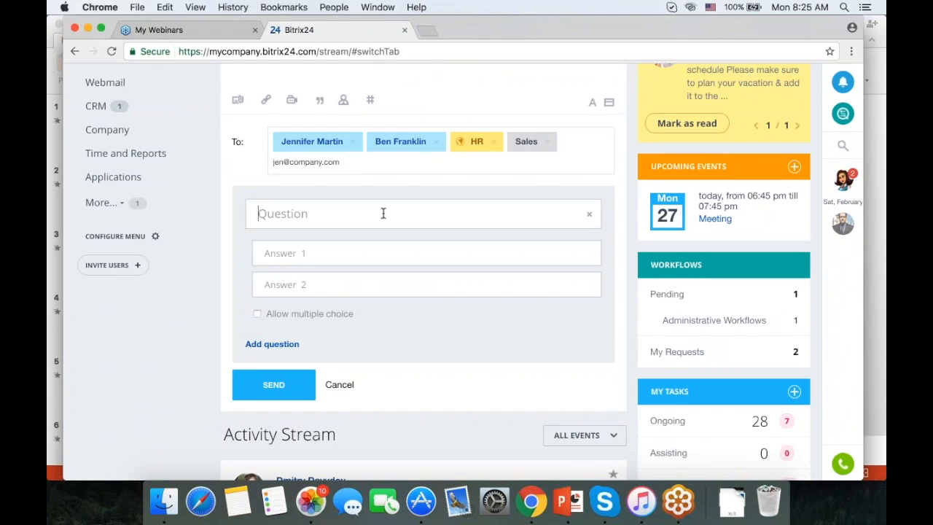
text(How do you like our new intranet)
Enter answers 'I love it' and 'The old one was better', then try sending the poll.
click(345, 254)
text(I love it)
key(Tab)
text(N)
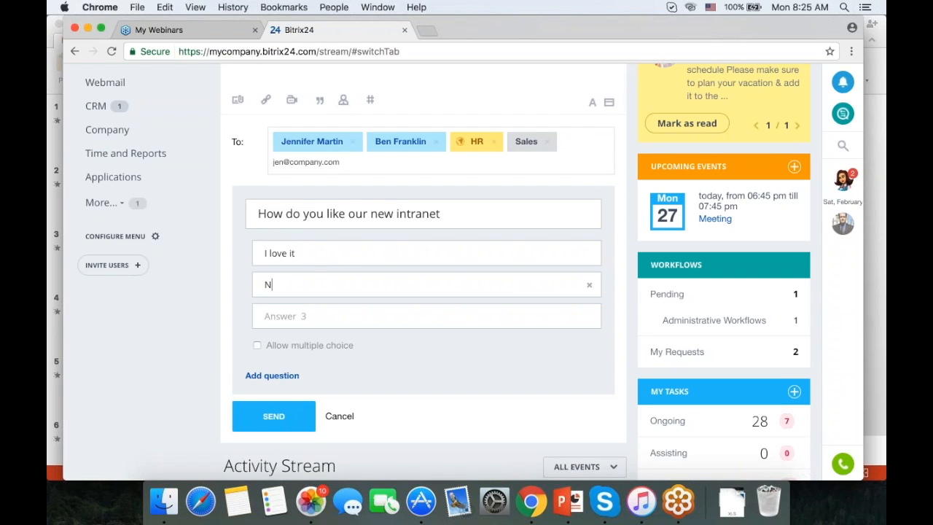
key(BackSpace)
text(THe)
key(BackSpace)
key(BackSpace)
key(BackSpace)
text(he ol)
key(BackSpace)
key(BackSpace)
text(old one was better)
click(273, 415)
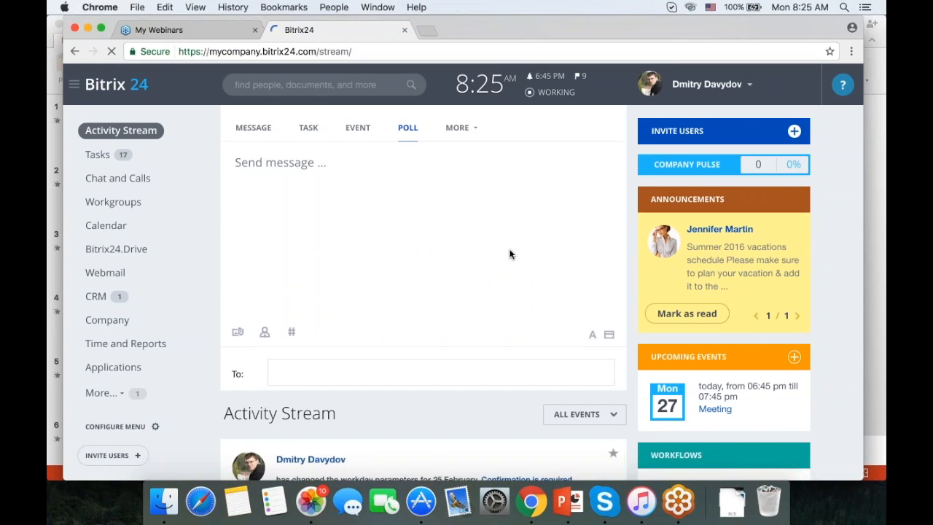
scroll(472, 260, down, 2)
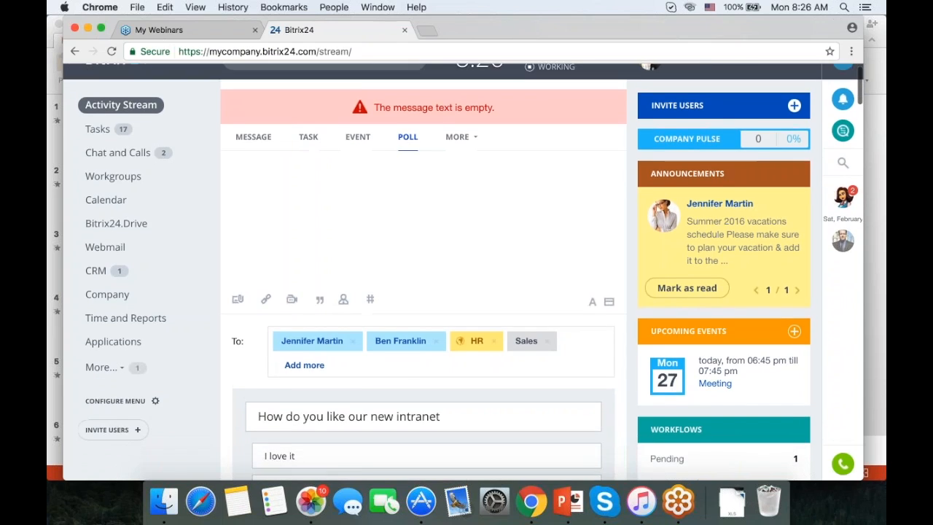
Add the message 'Pleas vote' and post the intranet poll.
click(453, 201)
text(P)
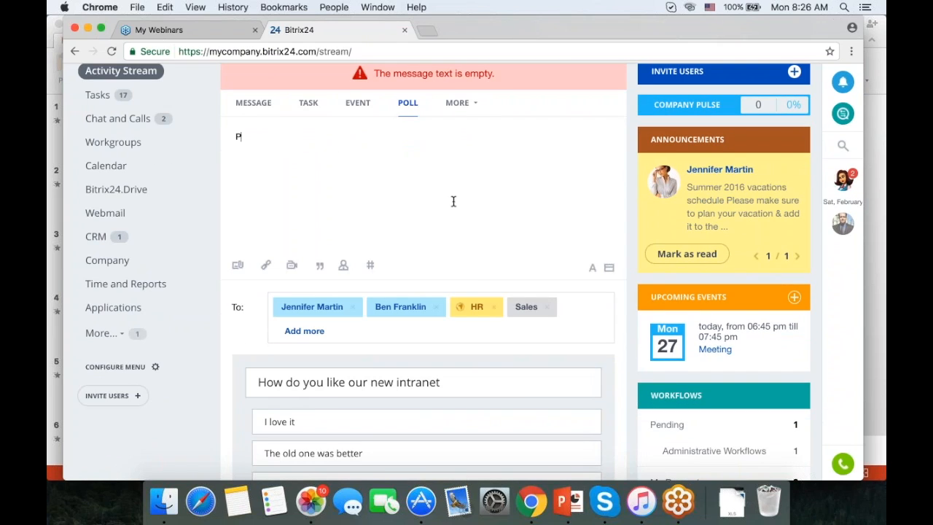
text(leas vote)
scroll(489, 244, down, 5)
click(254, 191)
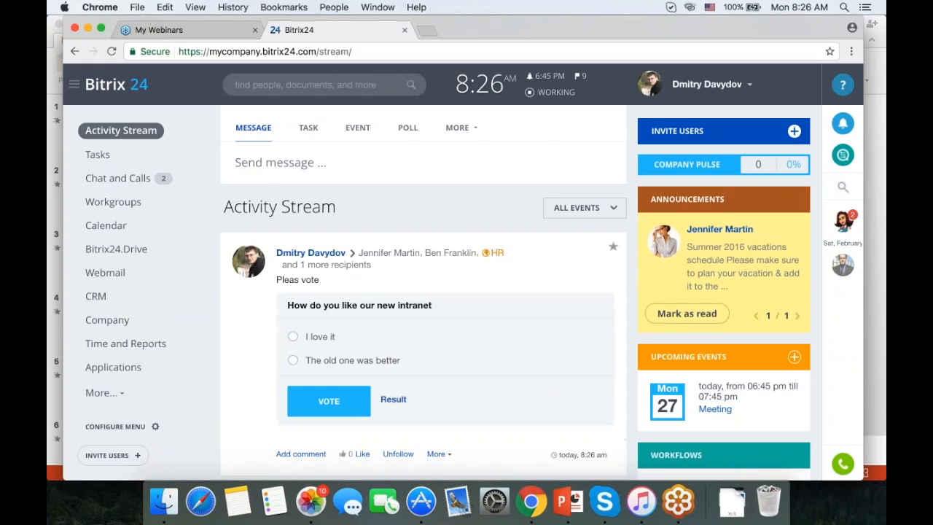
Vote 'I love it' in the posted poll.
scroll(453, 275, down, 2)
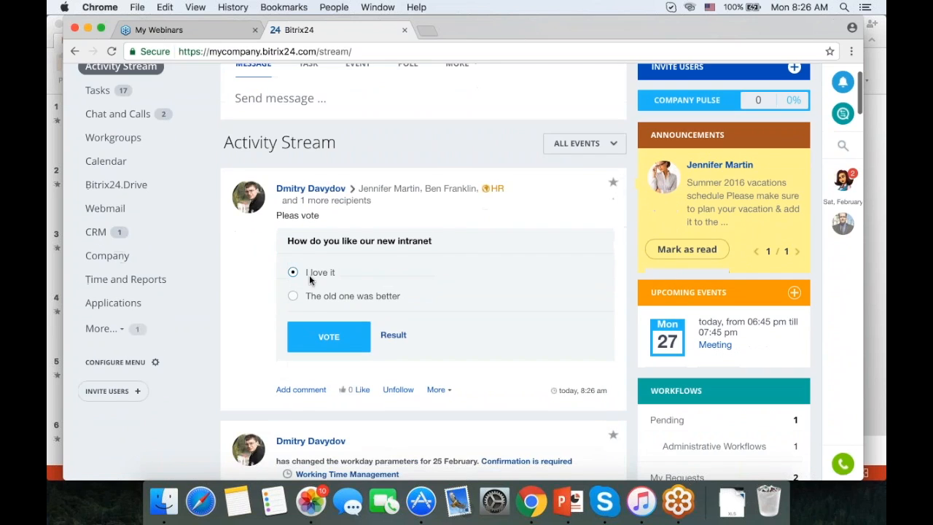
click(329, 337)
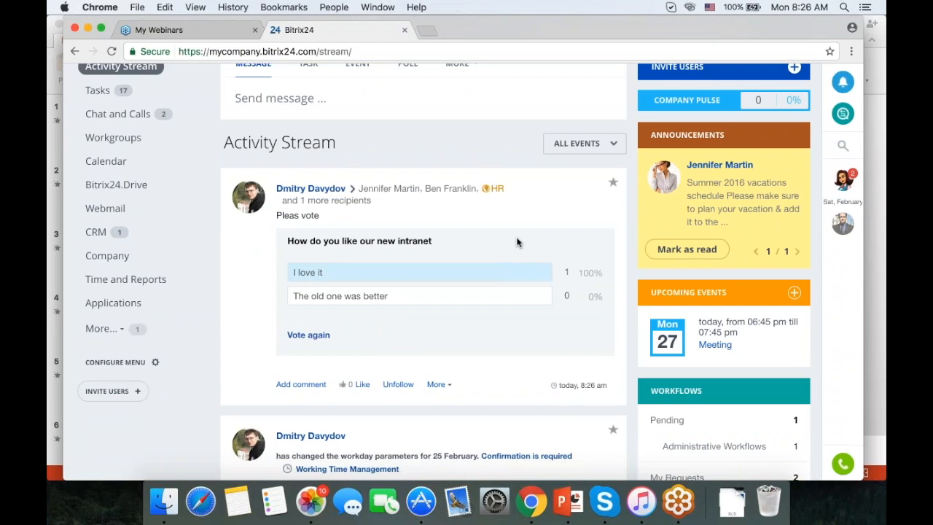
scroll(527, 245, up, 2)
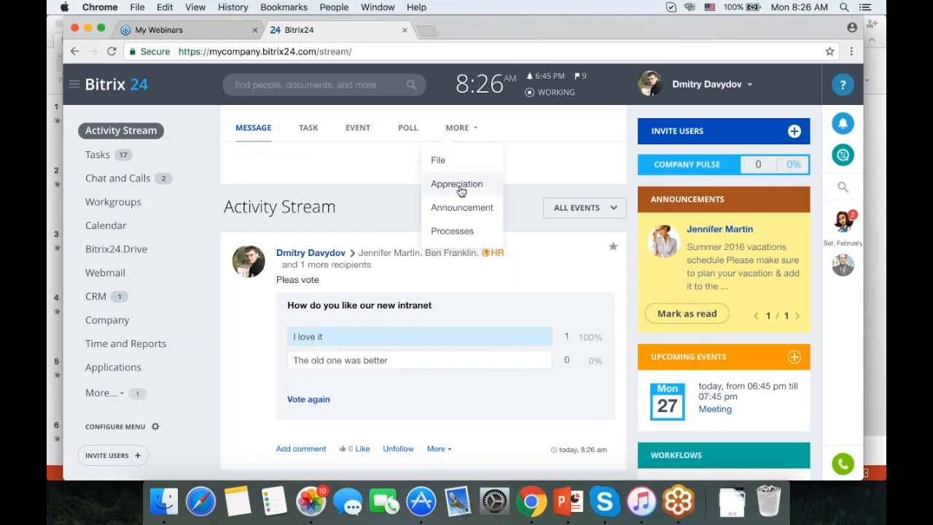
Send the senior manager a gift-badge appreciation reading 'Congrats on the sale' to all employees.
click(473, 128)
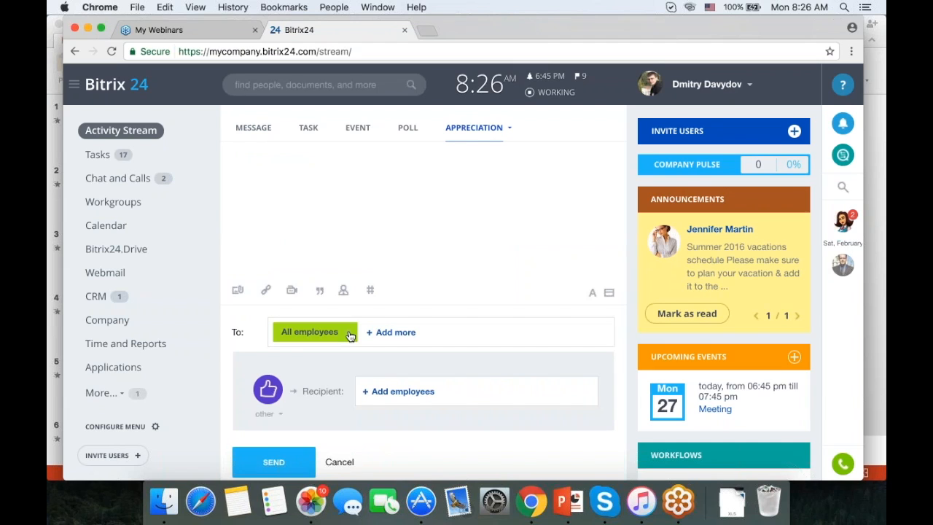
scroll(365, 343, down, 2)
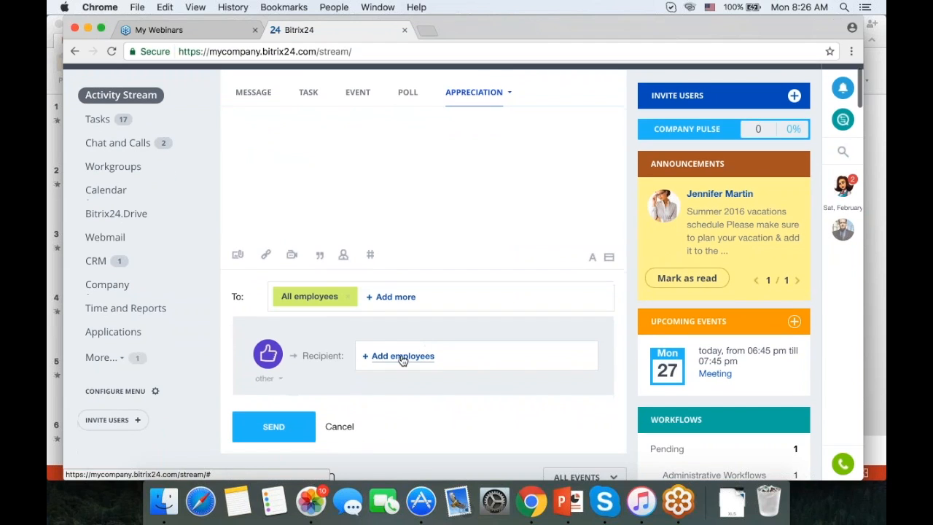
click(403, 357)
click(424, 320)
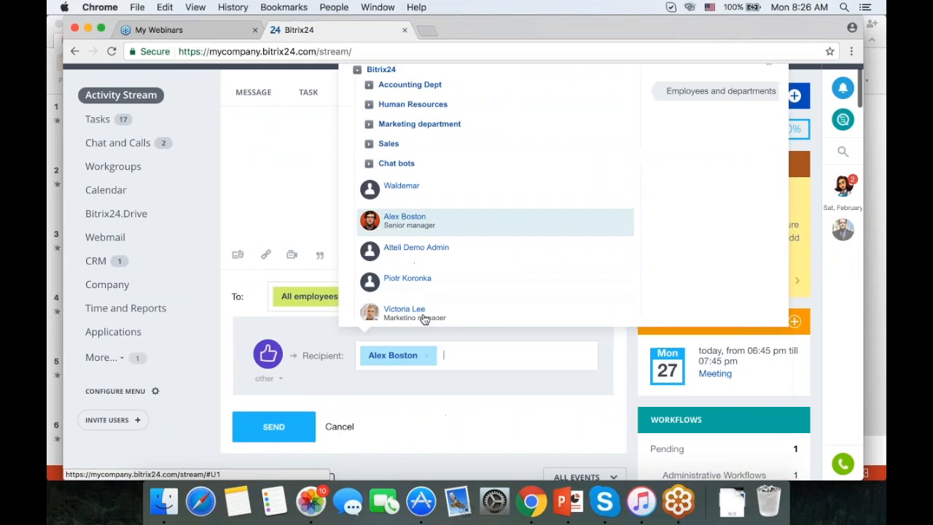
click(281, 376)
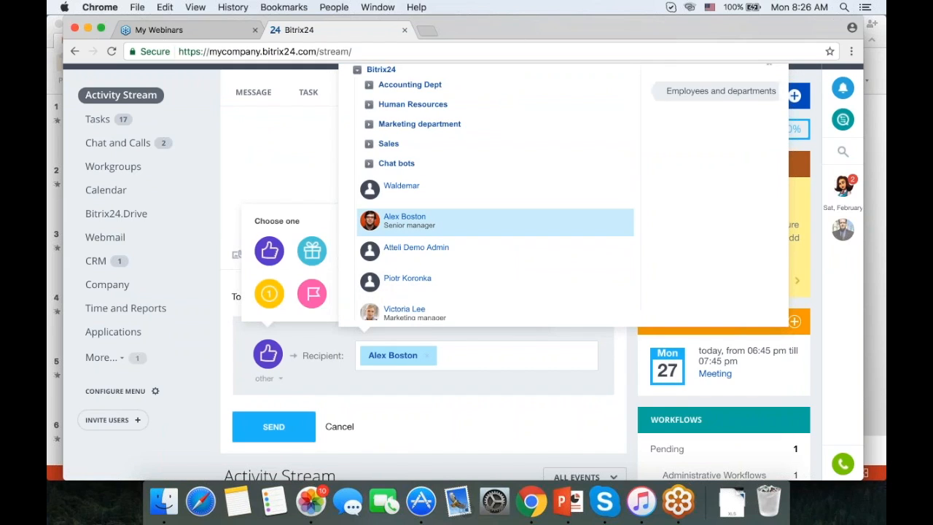
click(312, 251)
click(471, 340)
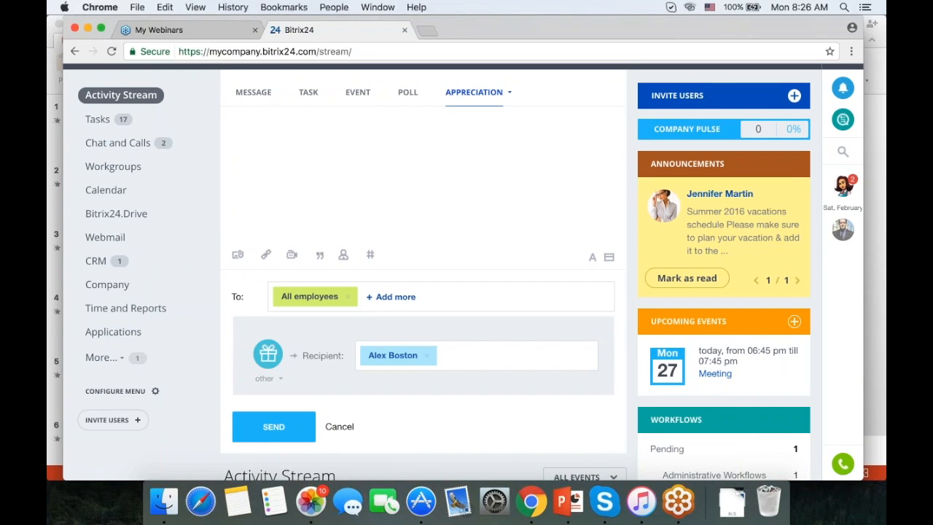
text(Congrats on the sale)
click(275, 430)
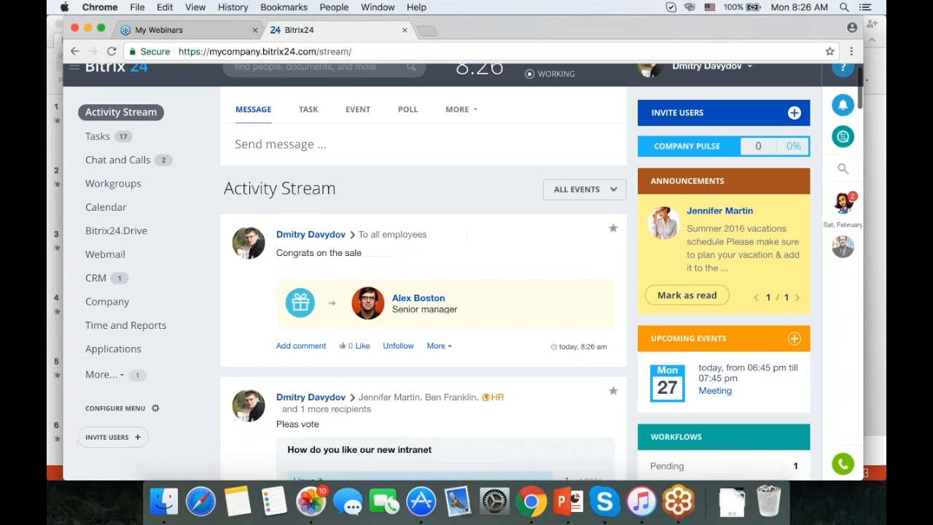
scroll(471, 264, down, 3)
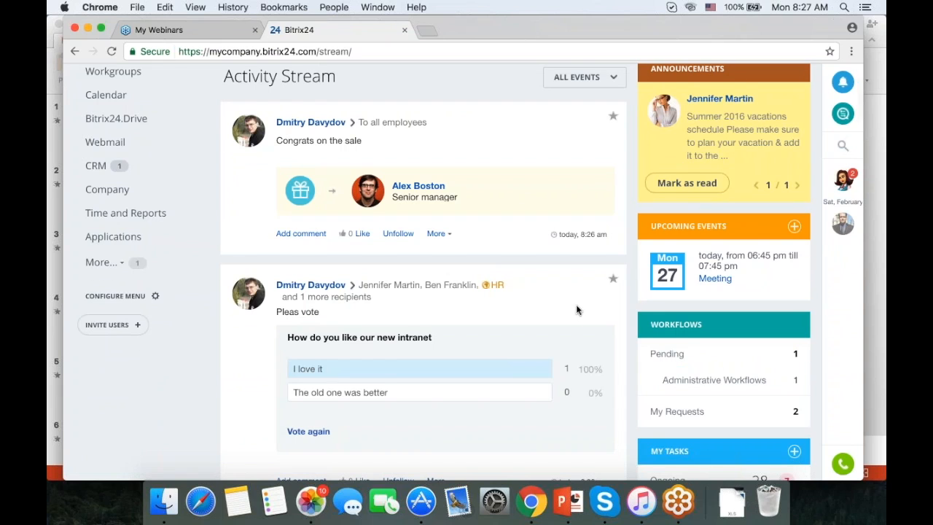
scroll(576, 306, up, 3)
Write an announcement reading 'The next Saturday is a workday'.
click(435, 163)
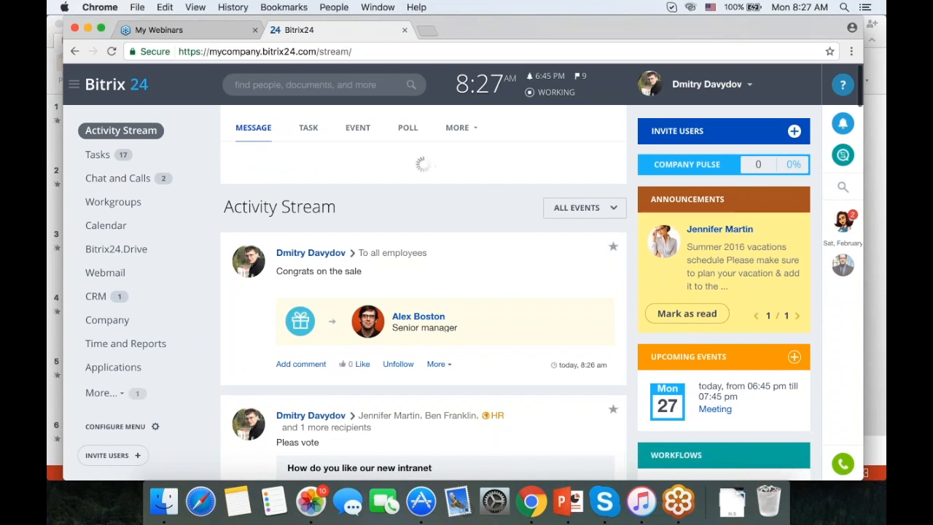
click(457, 128)
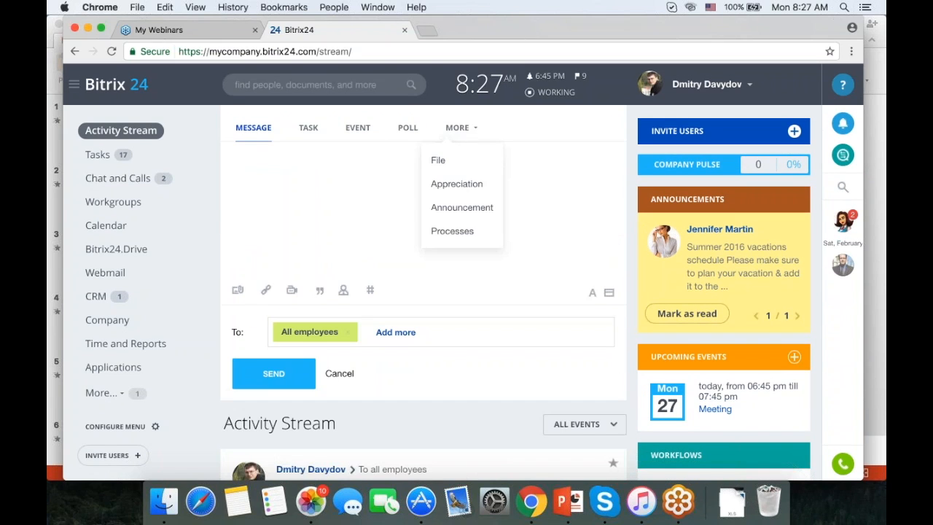
click(484, 210)
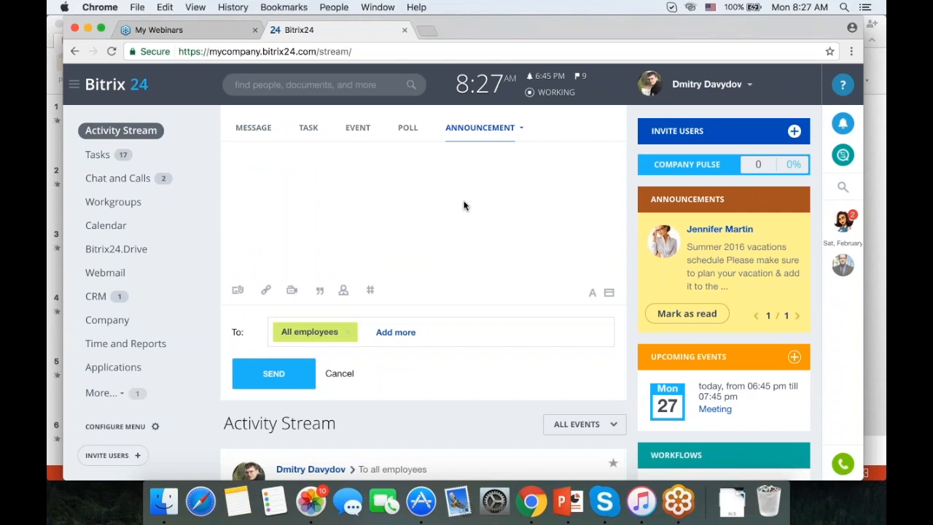
click(402, 204)
text(The next Saturday is a workday)
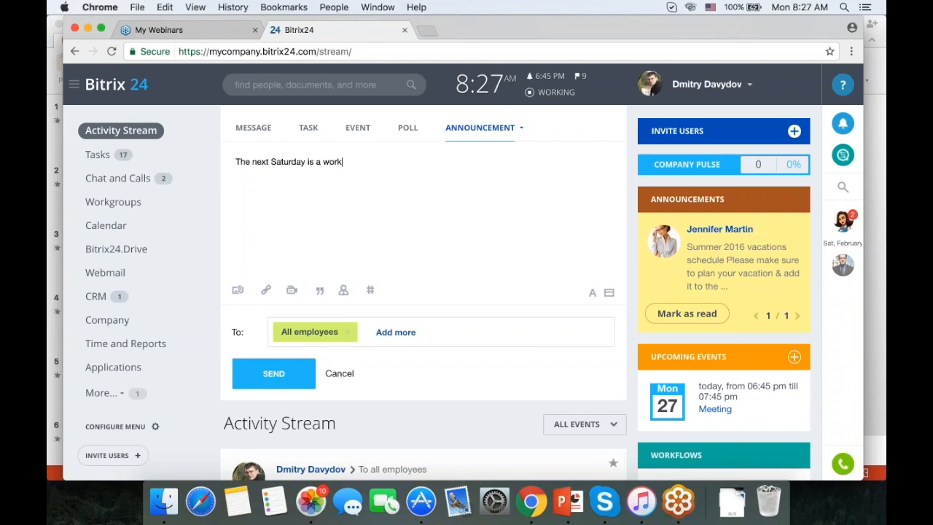
Publish the announcement to all employees and mark it as read.
click(275, 372)
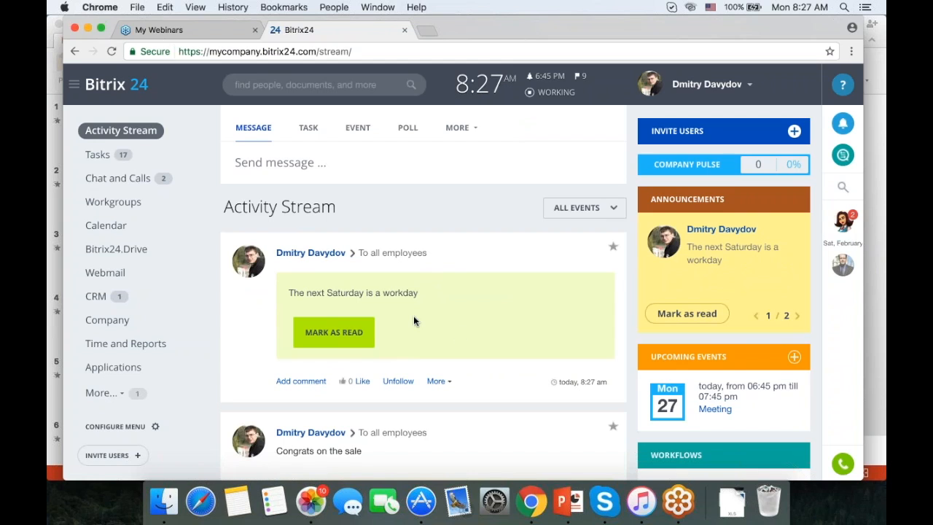
click(333, 331)
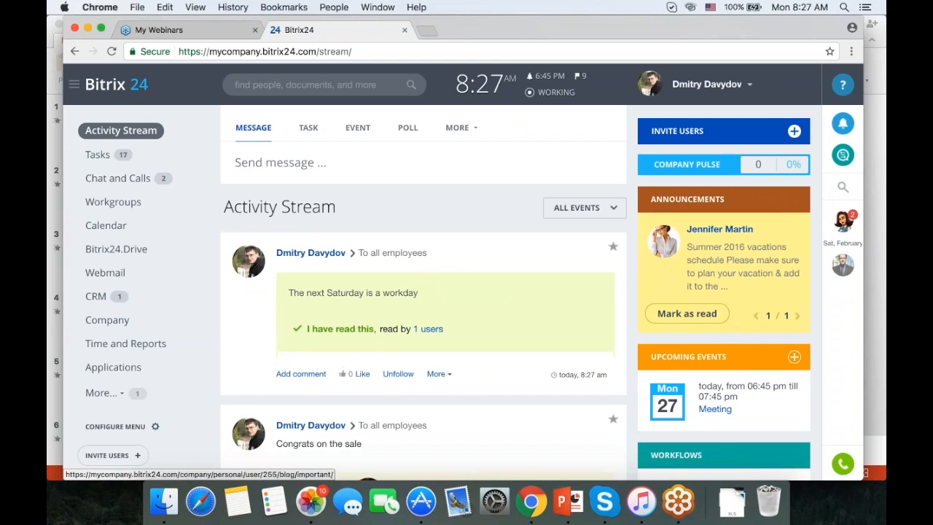
mouse_move(426, 335)
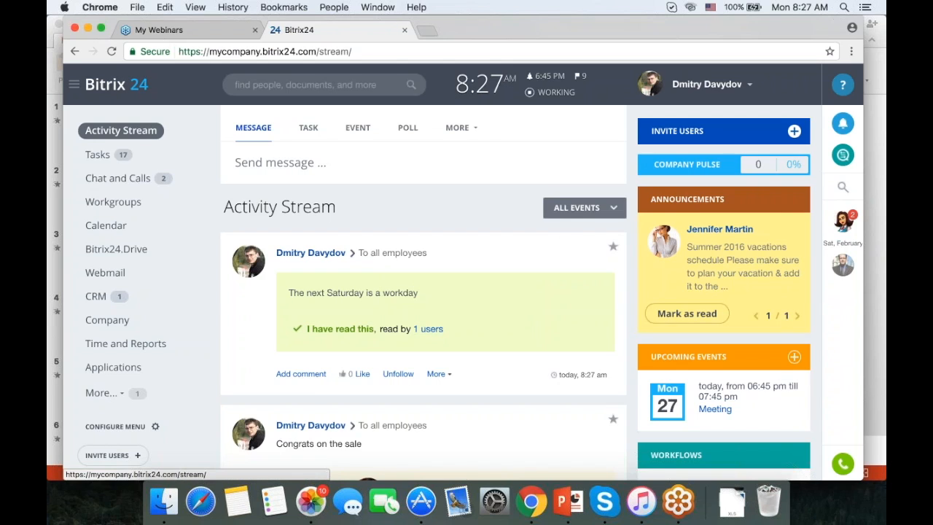
Show the Processes list of workflows from the post composer's More menu.
click(579, 207)
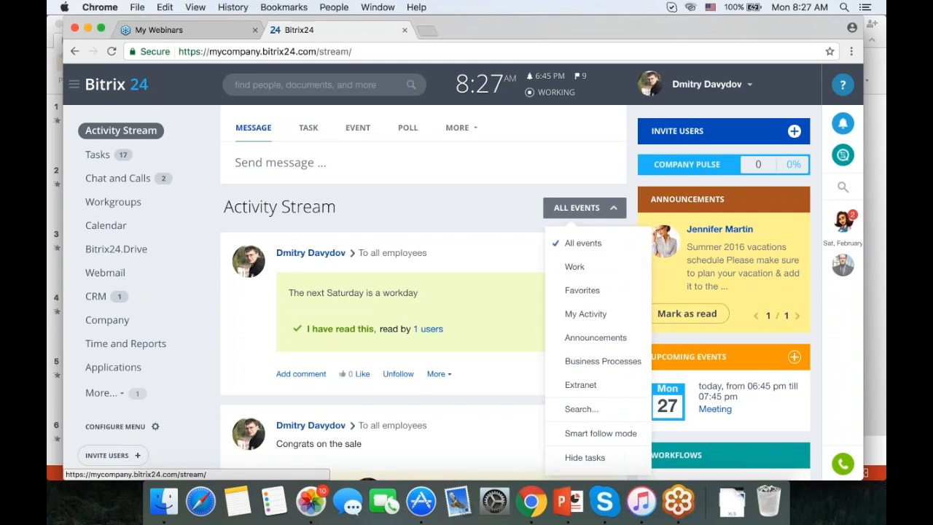
click(461, 127)
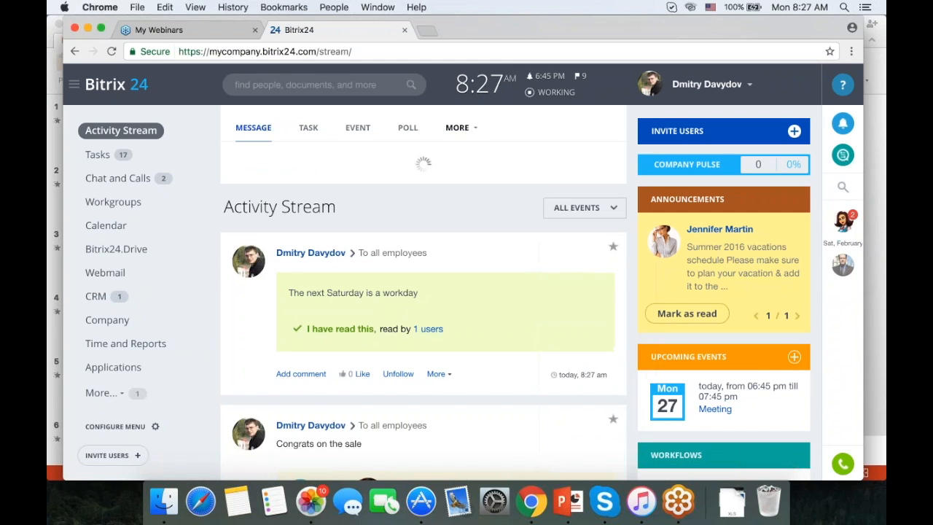
click(461, 128)
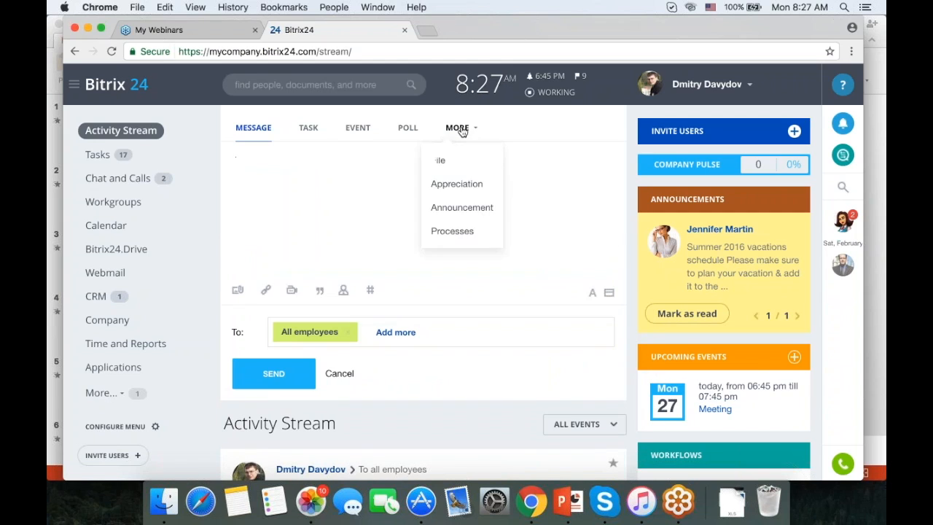
click(463, 230)
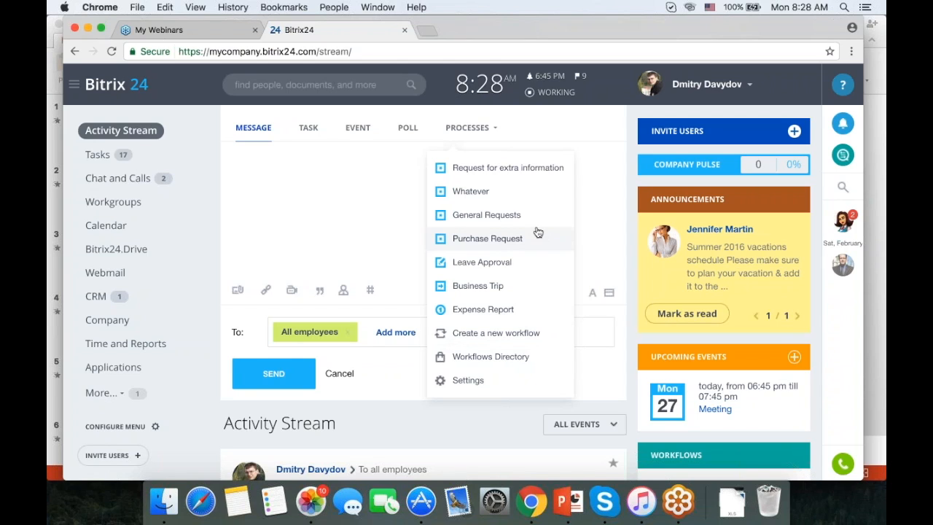
Start a Business Trip request 'Client meeting' to SF, from 02/27/2017 to 02/28/2017.
click(475, 288)
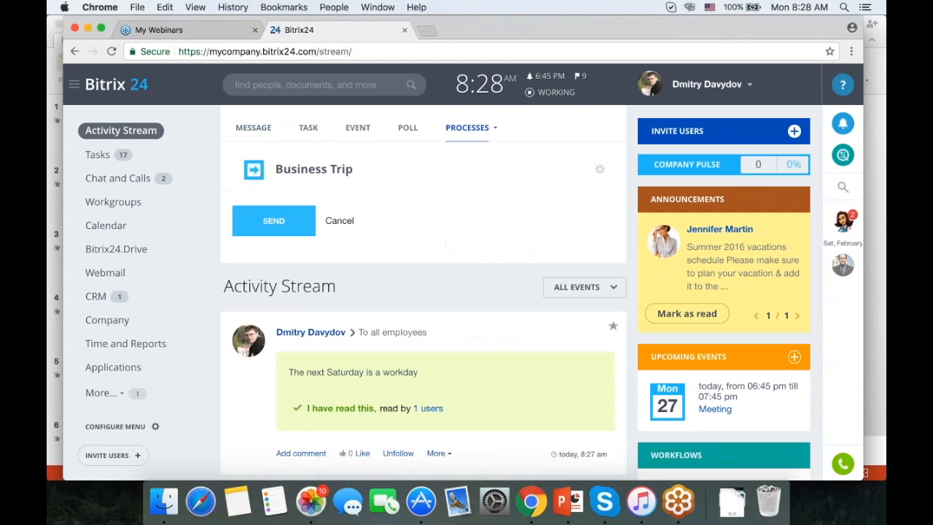
click(435, 298)
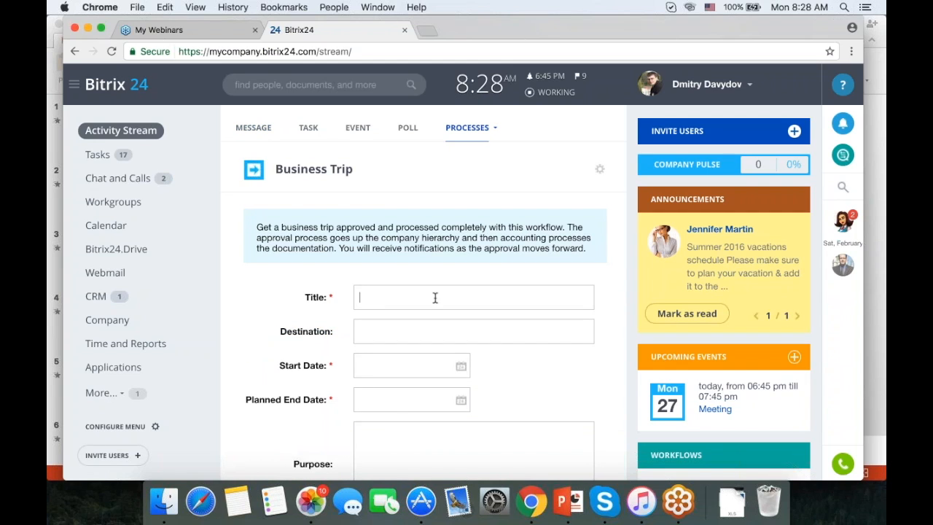
text(Client meeting)
key(Tab)
text(SF)
click(460, 366)
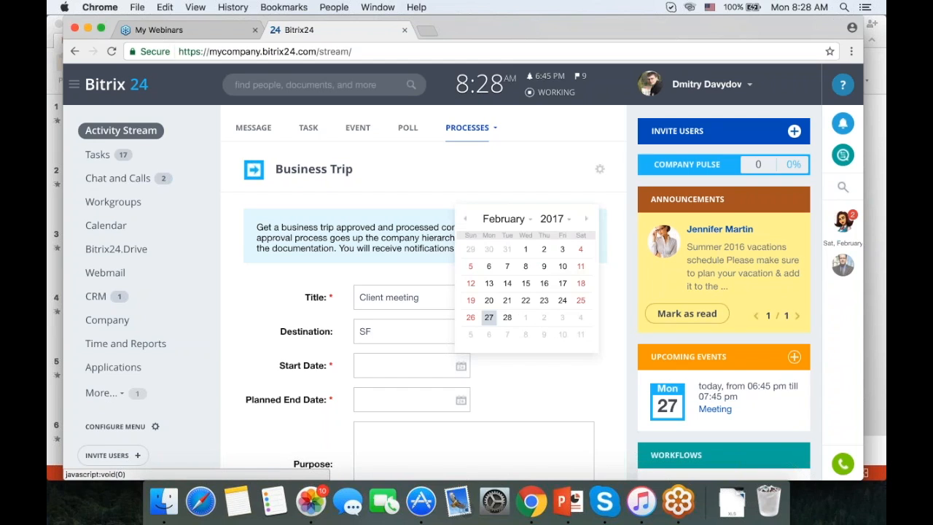
click(495, 318)
click(461, 400)
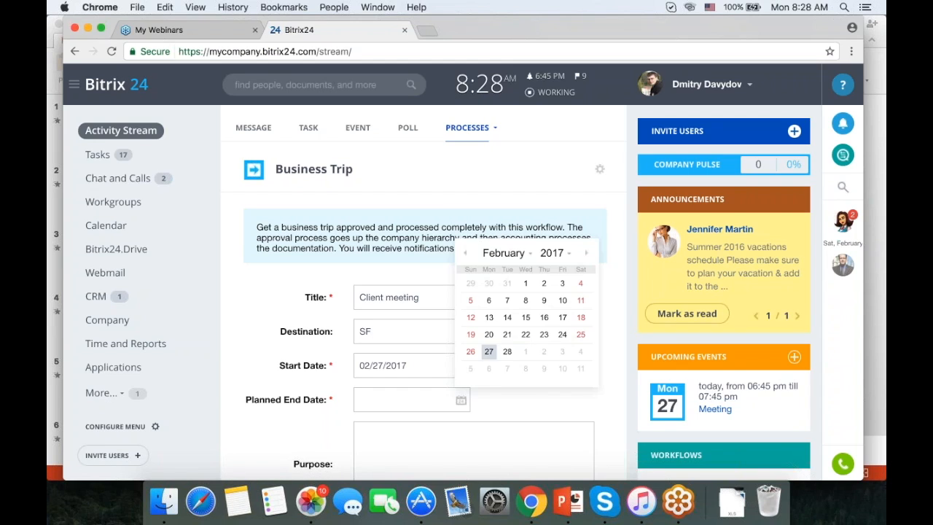
click(508, 353)
Enter purpose 'Discussion' and planned expenses 1000 USD, then send the request.
scroll(497, 360, down, 3)
click(462, 352)
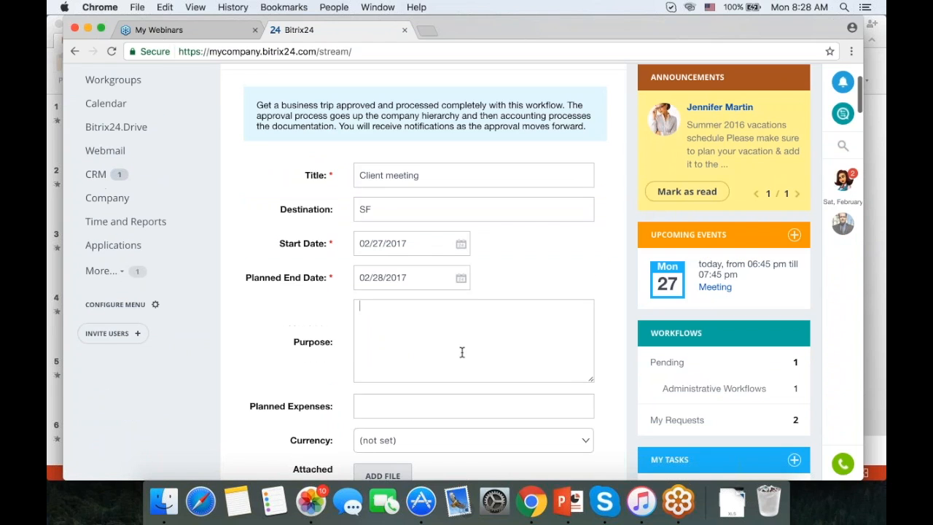
text(Discussion)
key(Tab)
scroll(518, 343, down, 3)
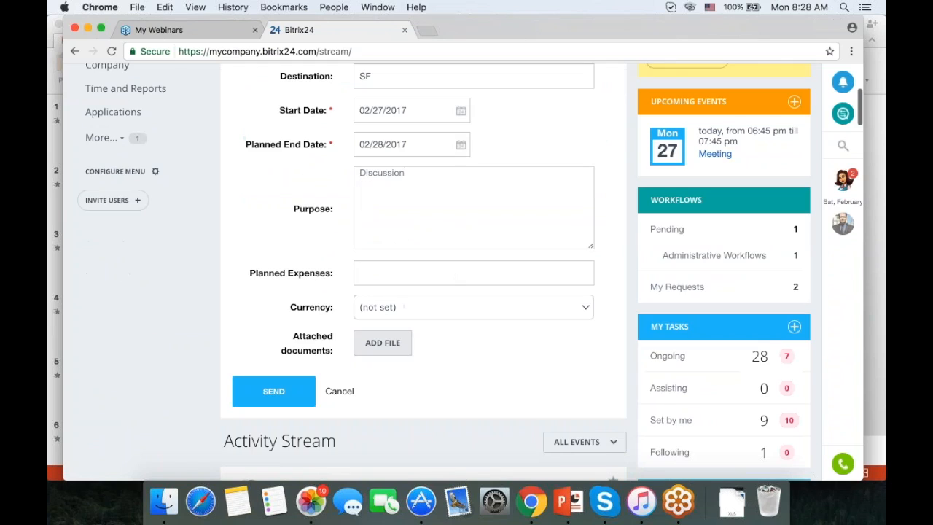
text(1000)
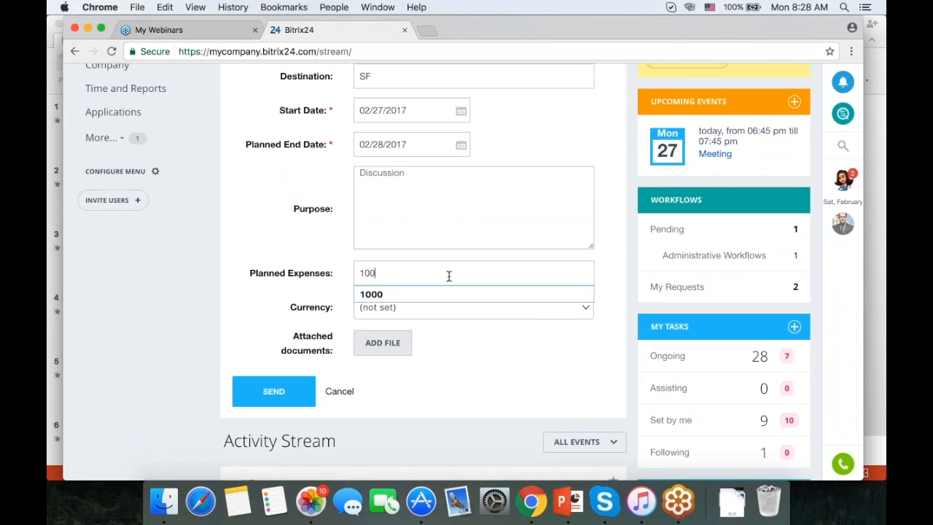
click(543, 313)
click(529, 319)
click(291, 394)
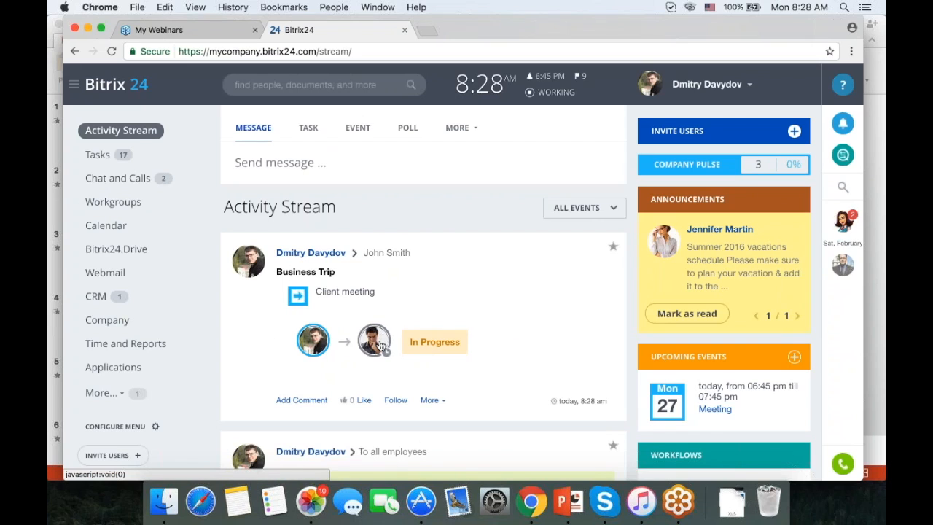
mouse_move(379, 346)
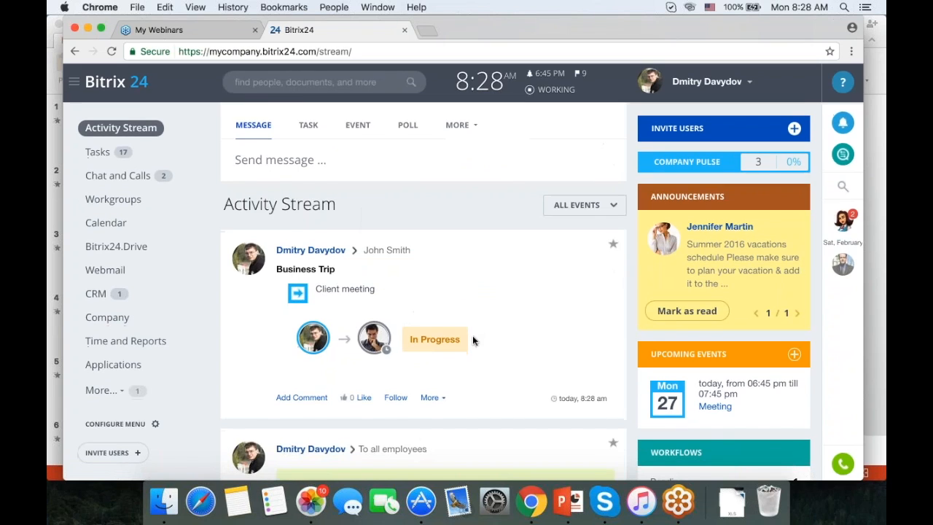
scroll(513, 232, down, 3)
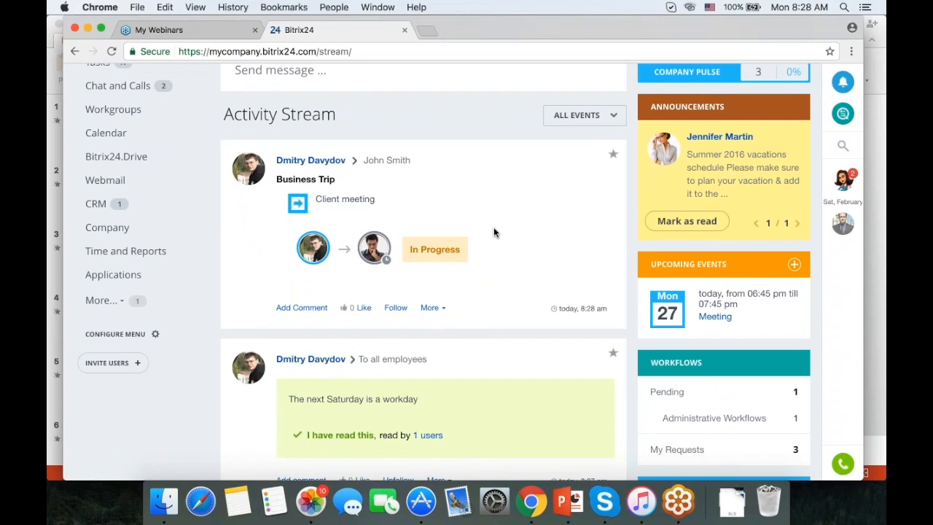
scroll(494, 232, up, 3)
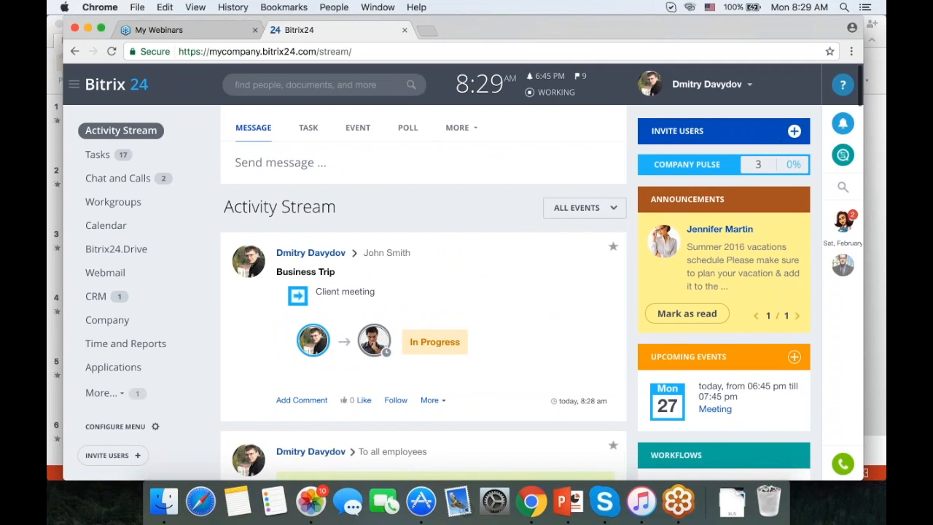
Start a video call to the accountant from the messenger and hang up right away.
click(843, 156)
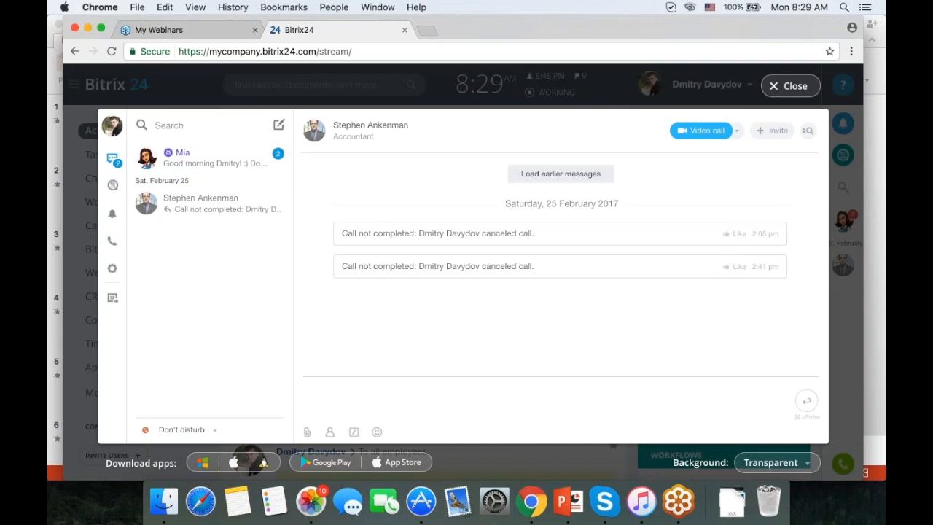
click(206, 126)
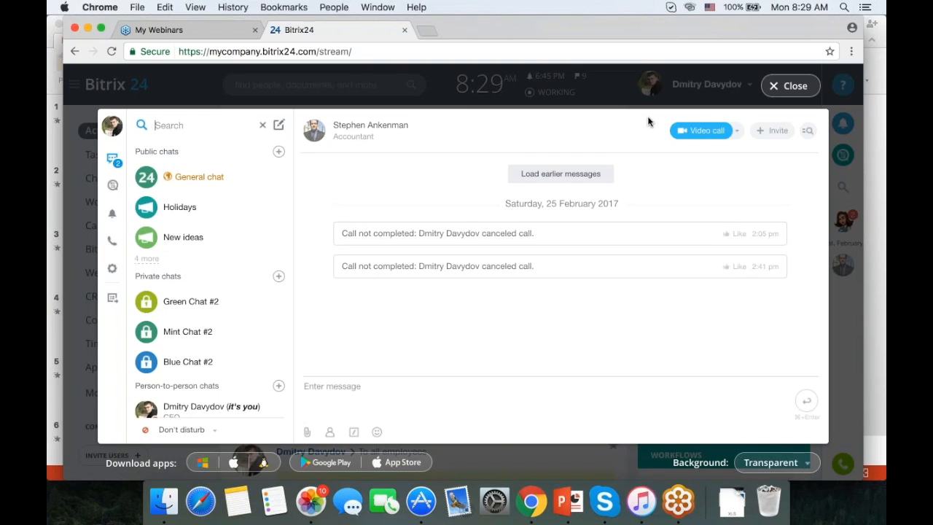
click(737, 131)
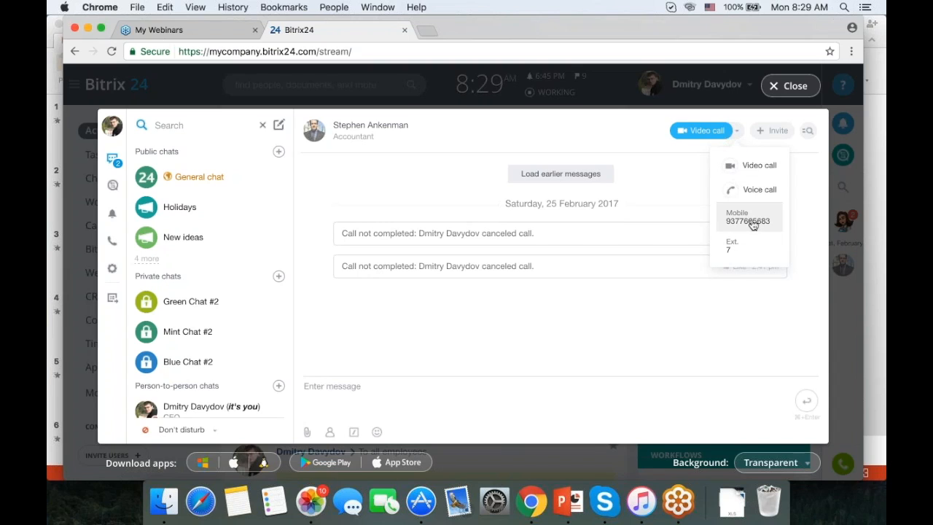
click(746, 166)
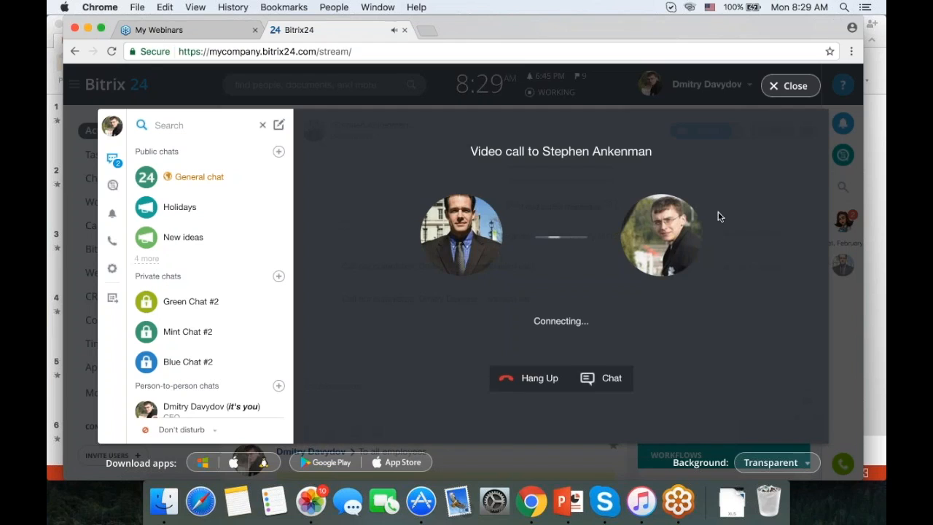
click(522, 381)
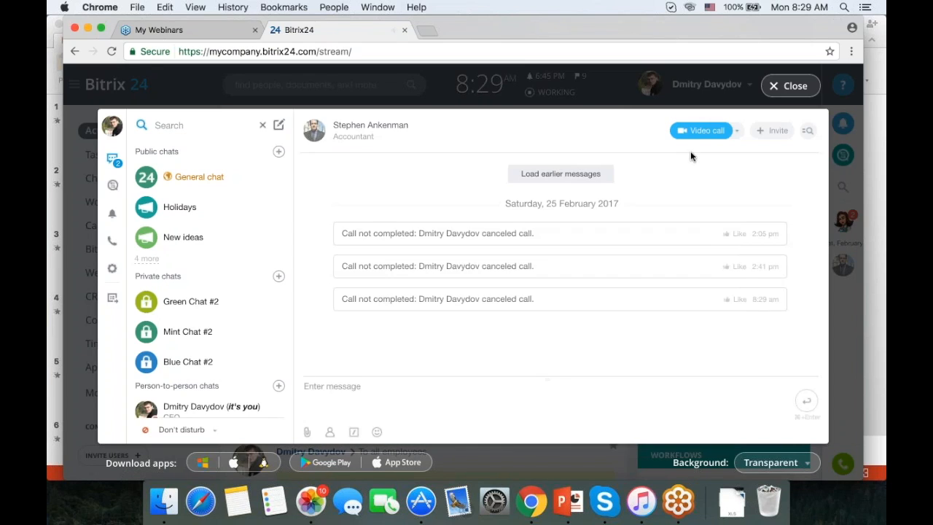
click(113, 270)
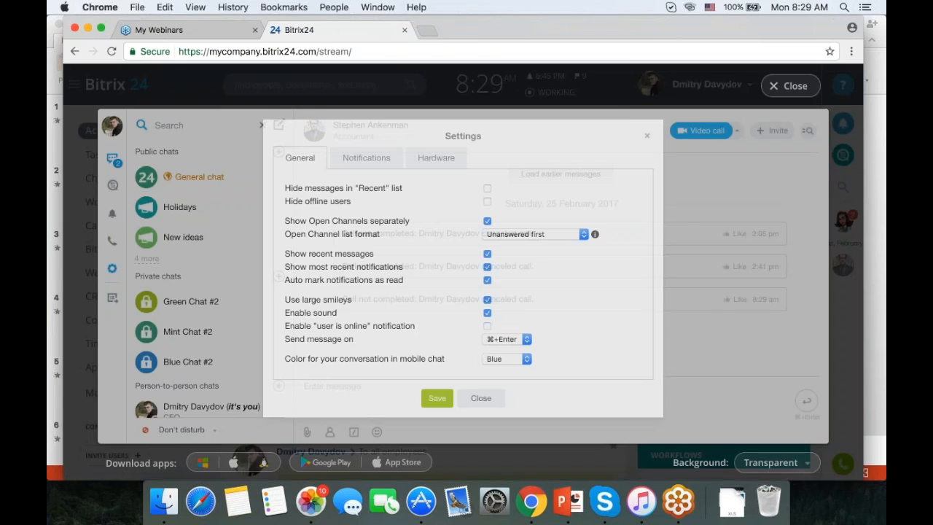
click(375, 158)
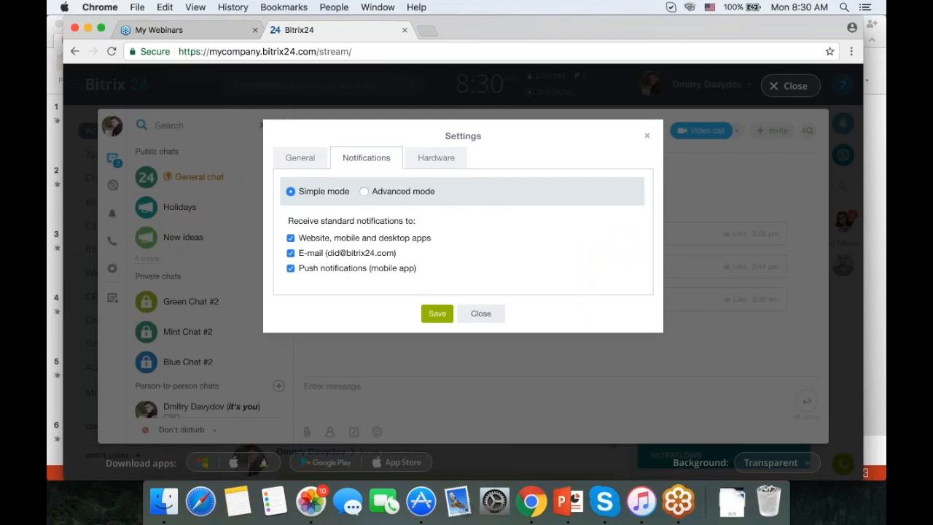
click(375, 191)
scroll(518, 201, down, 1)
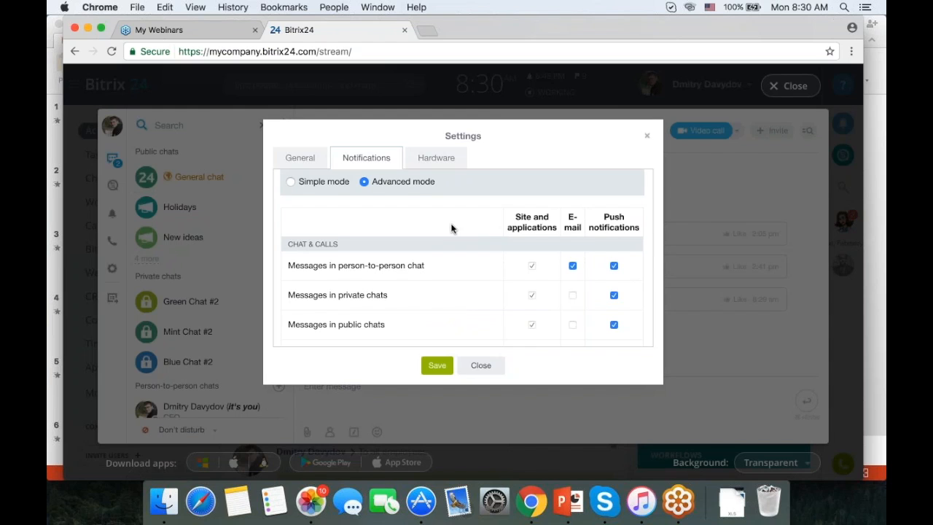
scroll(451, 229, down, 3)
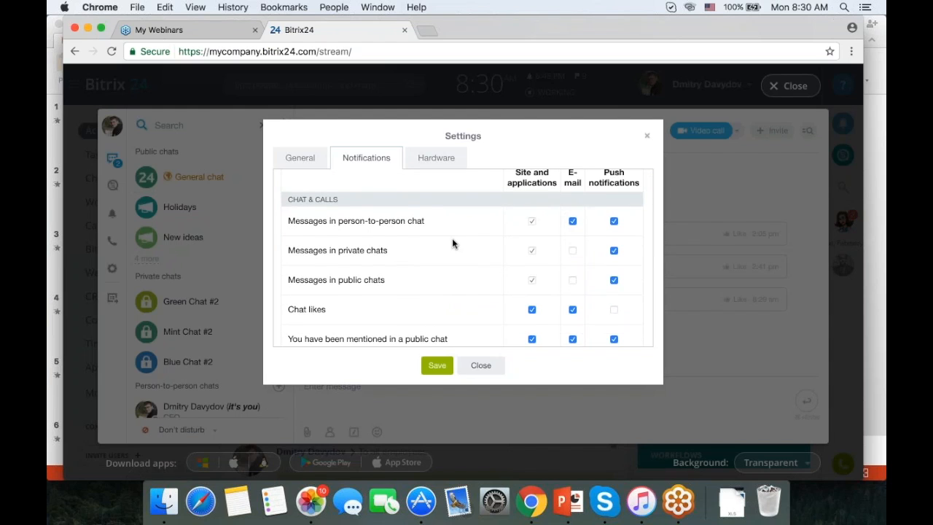
scroll(454, 243, down, 6)
scroll(453, 248, down, 8)
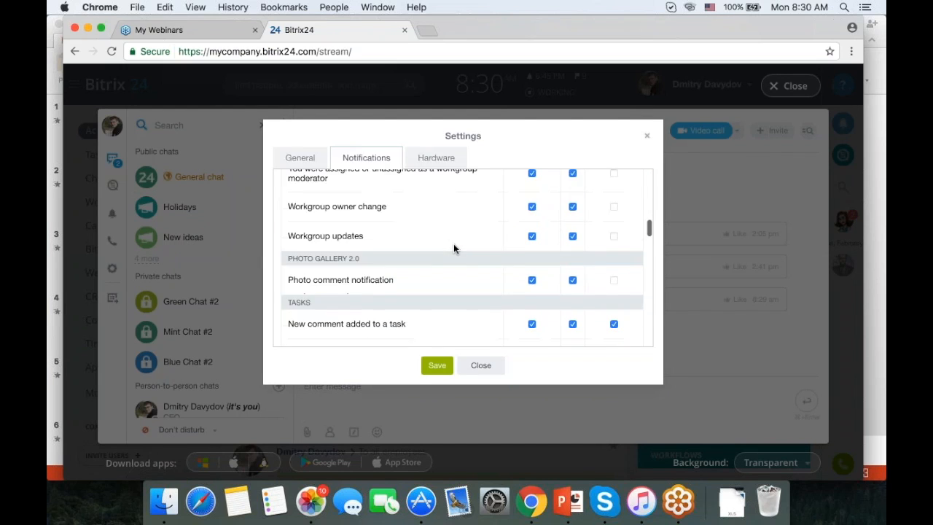
scroll(453, 249, down, 3)
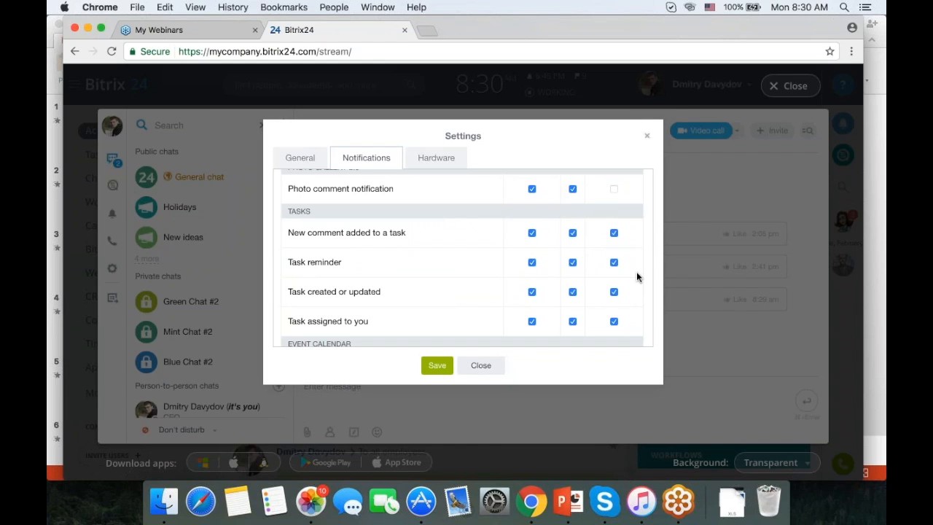
scroll(598, 267, down, 10)
scroll(598, 269, down, 5)
scroll(597, 269, up, 10)
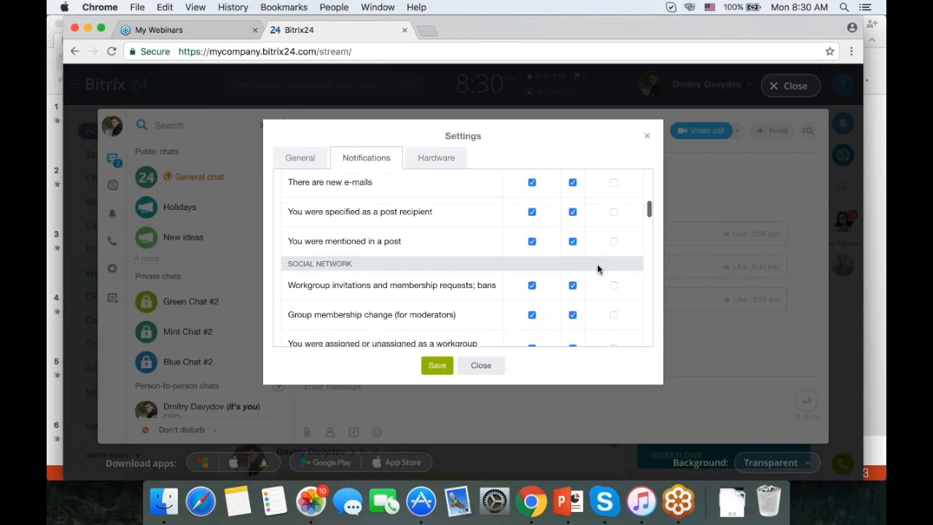
scroll(597, 268, up, 15)
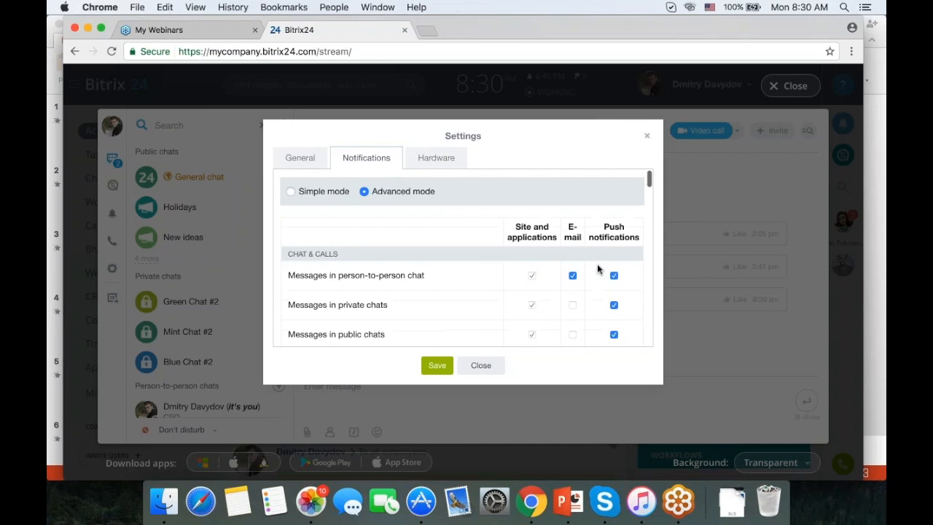
click(648, 138)
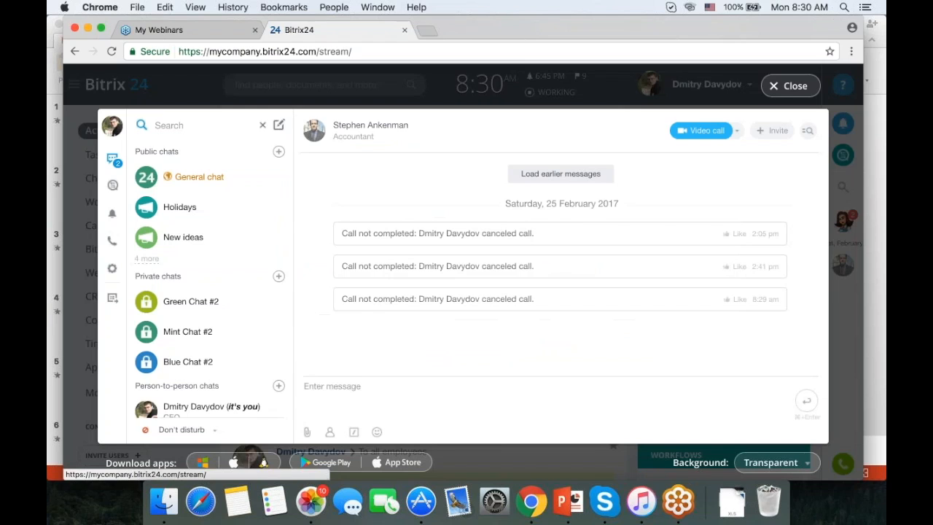
Close the messenger, open the Workgroups list, and begin a new group with Create Group.
click(778, 92)
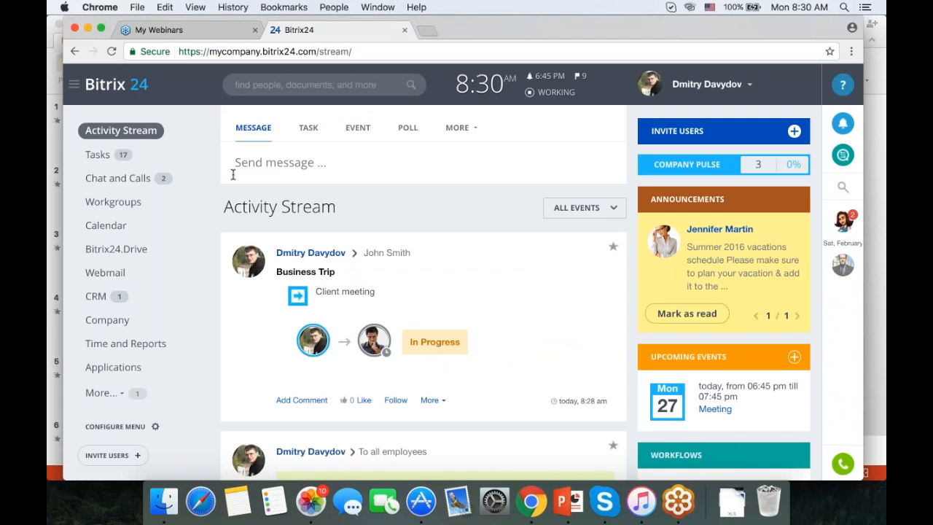
click(128, 202)
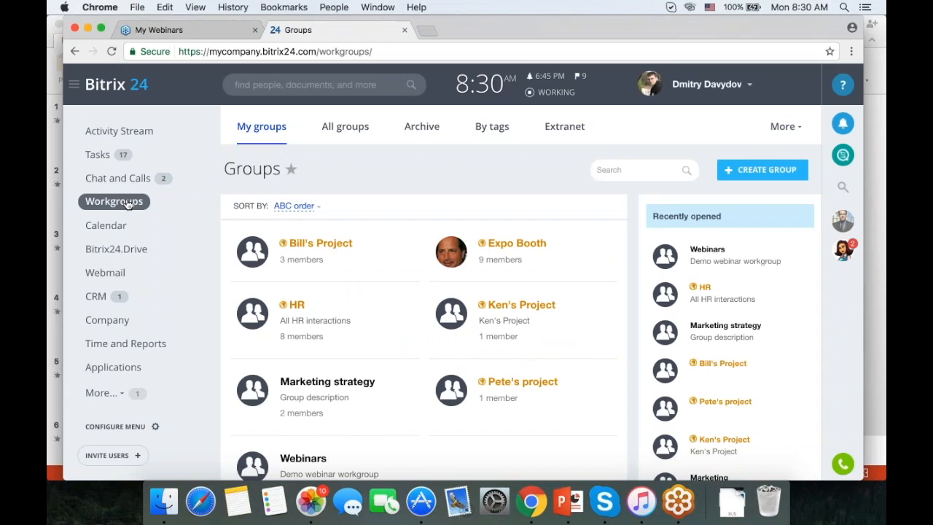
scroll(409, 233, down, 1)
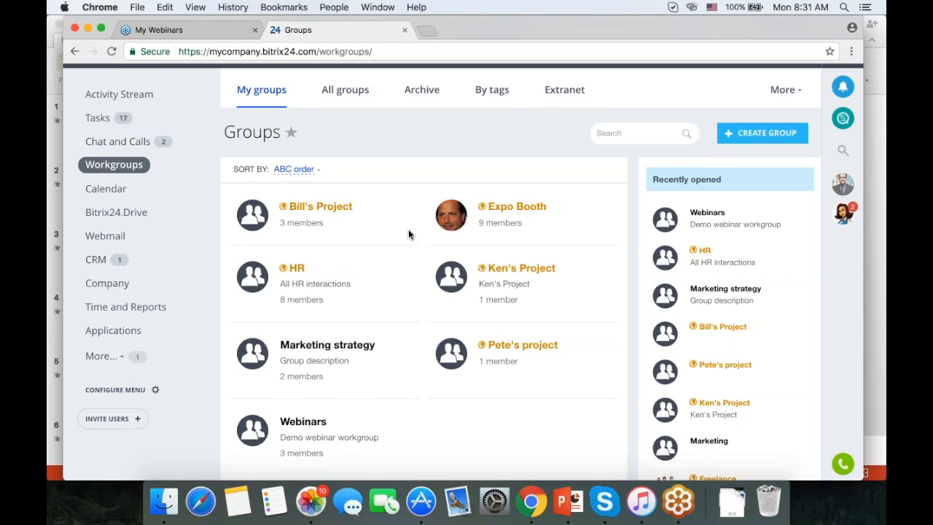
scroll(408, 234, down, 1)
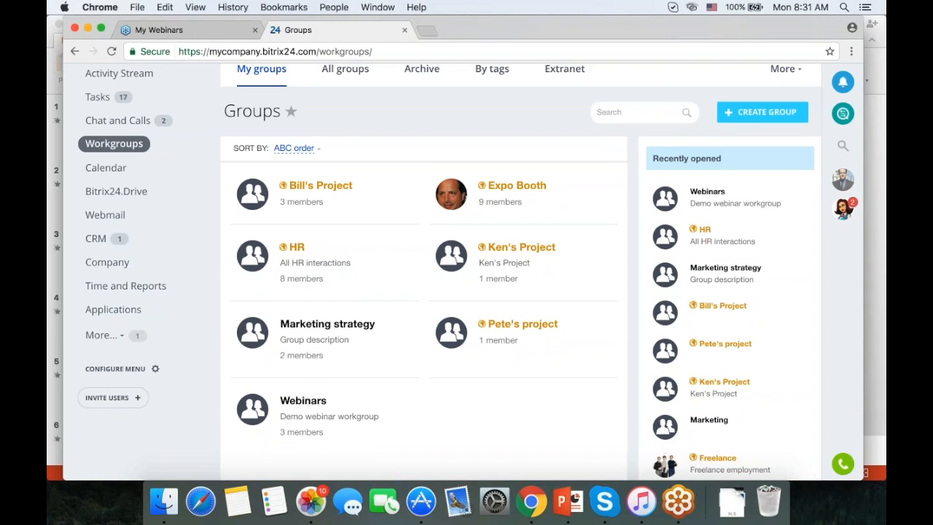
click(762, 112)
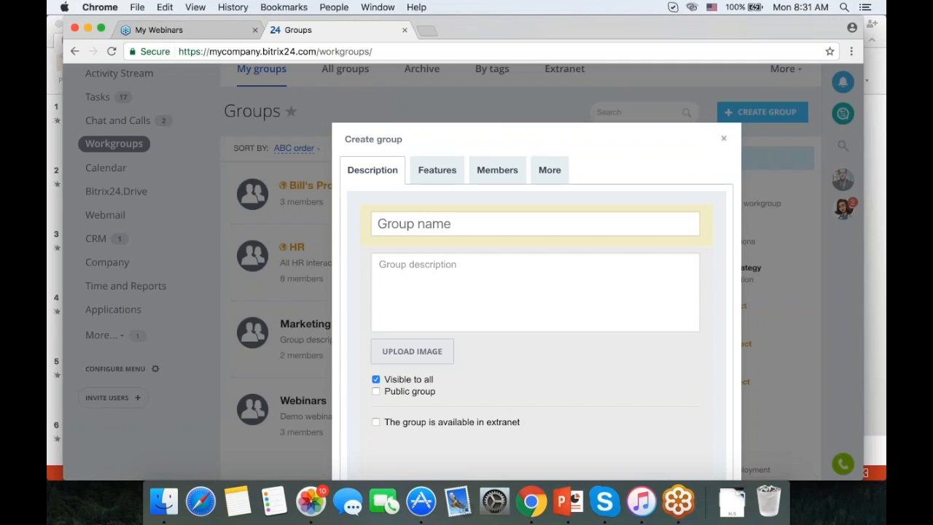
Enter 'Employee motivation' as the new group's name.
click(414, 224)
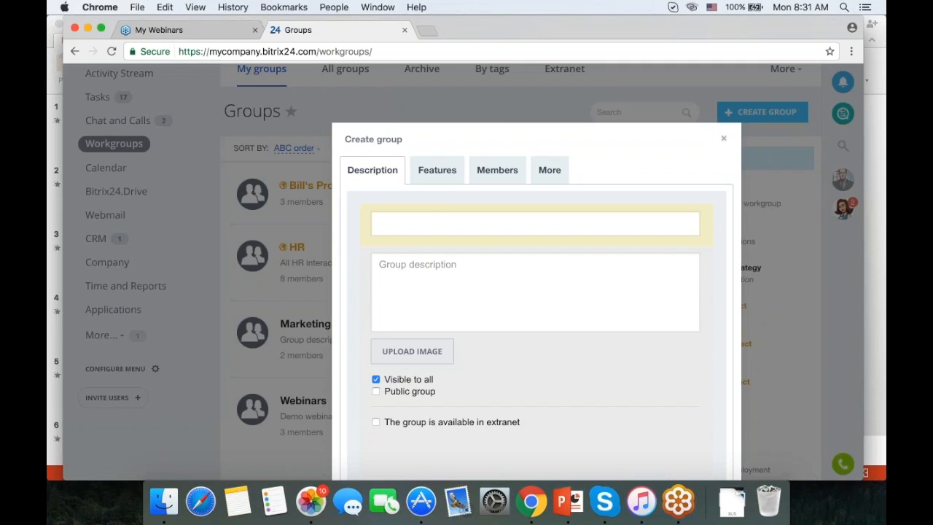
text(Employee motivation)
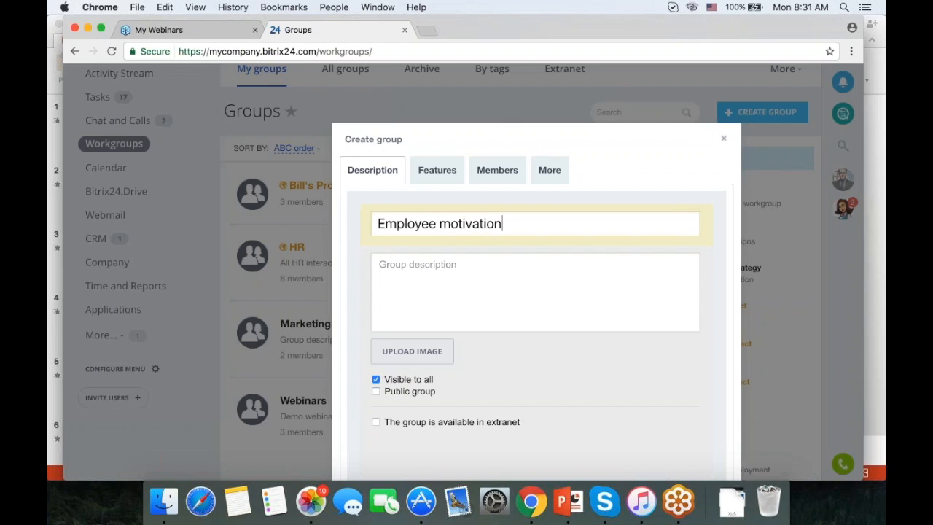
scroll(626, 268, down, 3)
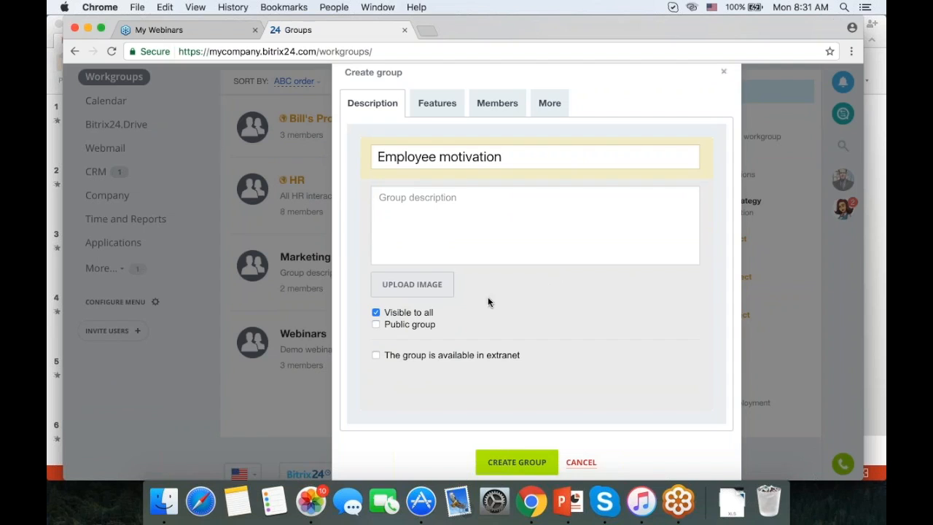
Uncheck Visible to all, make the group available in extranet, and review its Features.
click(411, 323)
click(411, 323)
click(376, 313)
click(402, 355)
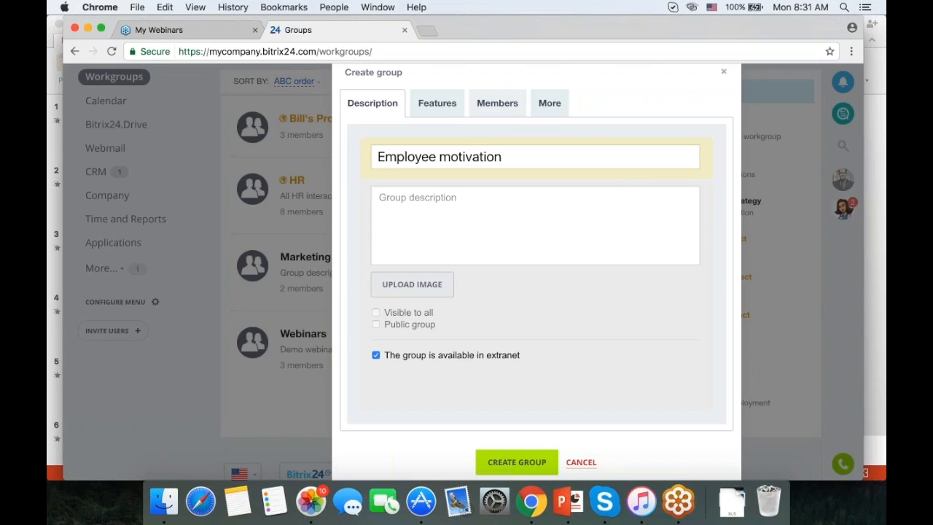
click(442, 102)
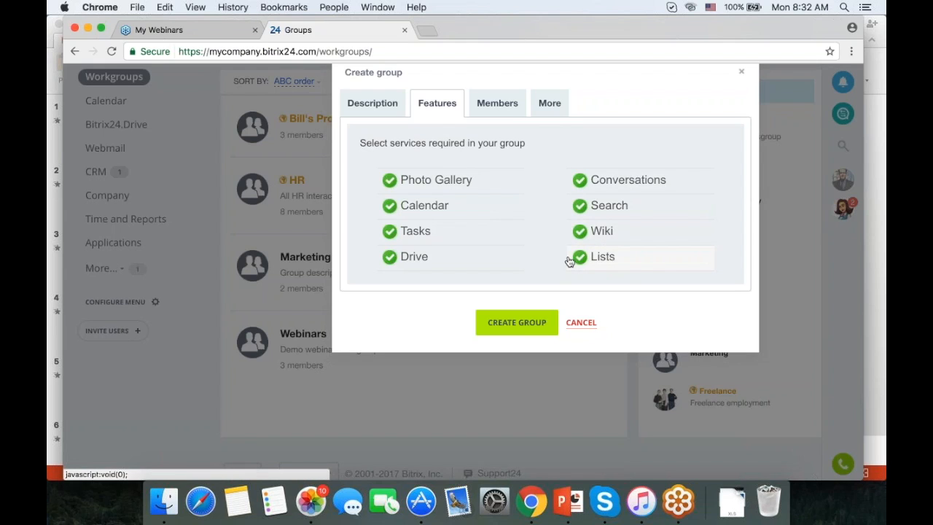
On the Members tab, pick four company employees to invite to the group.
click(497, 106)
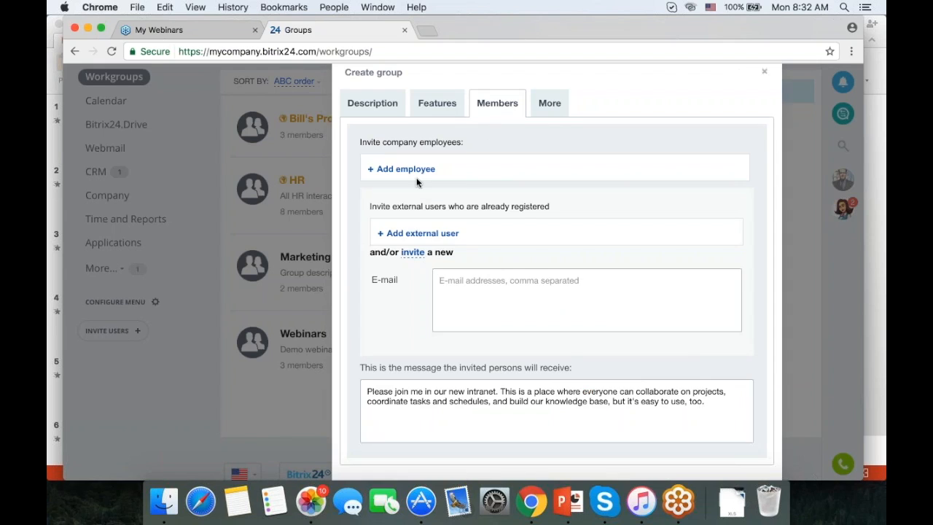
click(416, 177)
click(430, 266)
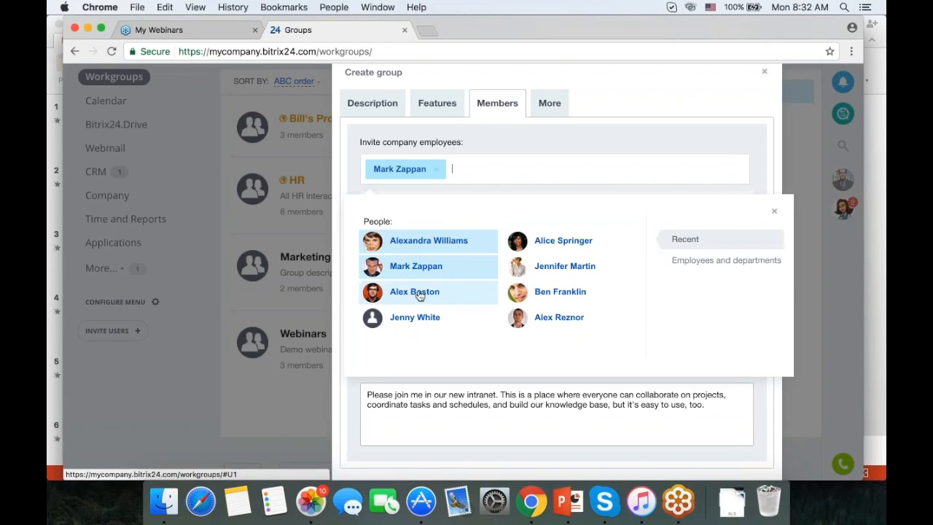
click(427, 292)
click(562, 241)
click(554, 292)
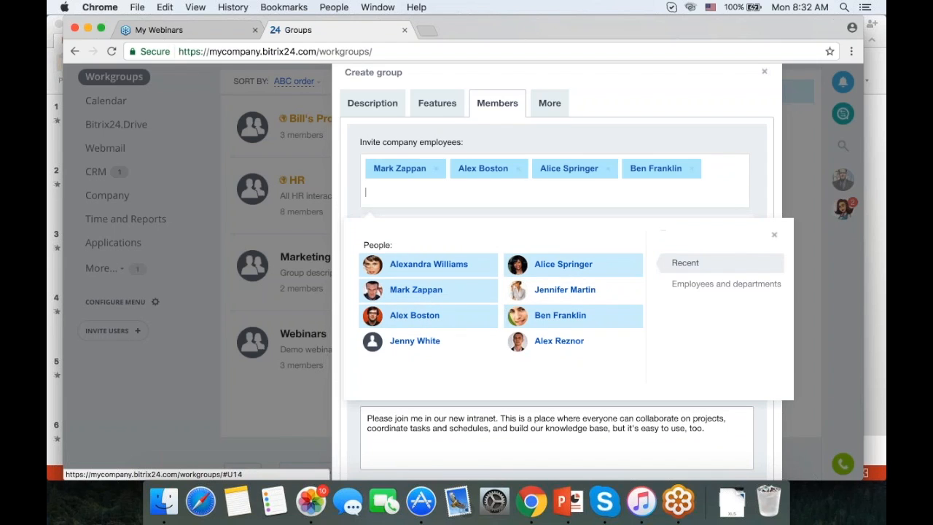
click(774, 235)
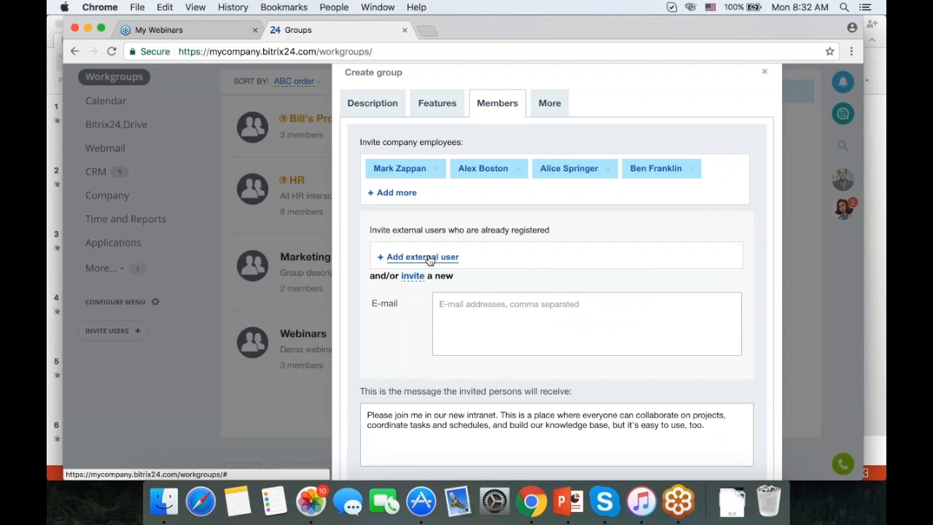
Select the invitees' E-mail field and scroll through the Members tab.
click(467, 308)
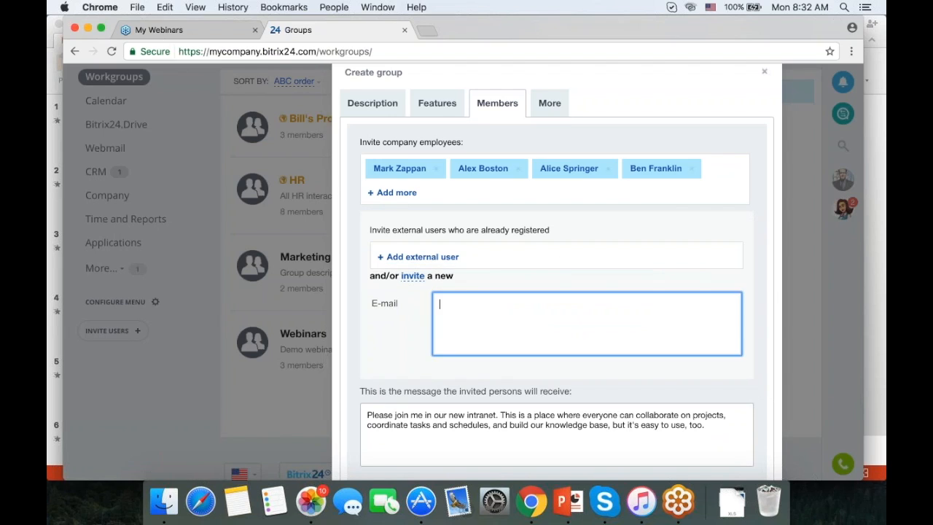
scroll(447, 272, down, 2)
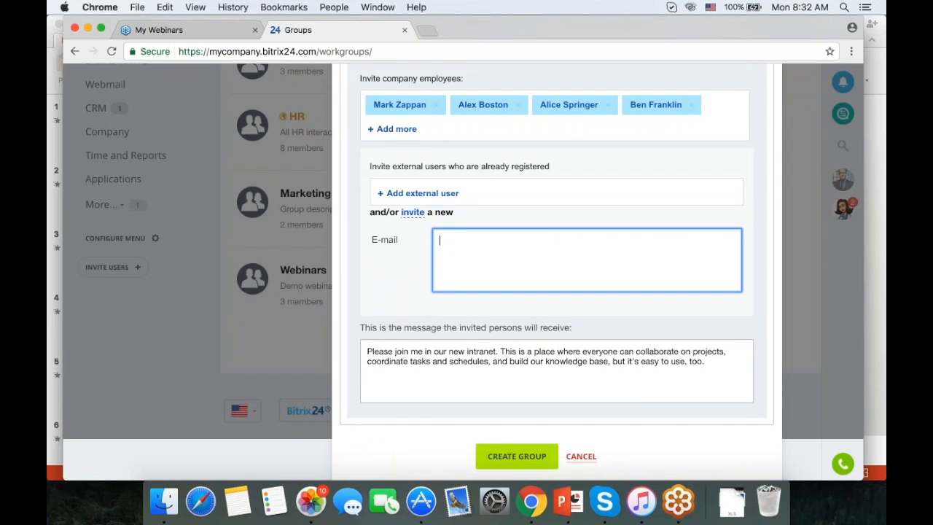
scroll(511, 272, up, 4)
Check the 'Who can invite users to group' options without changing them, then cancel the Employee motivation group.
click(549, 161)
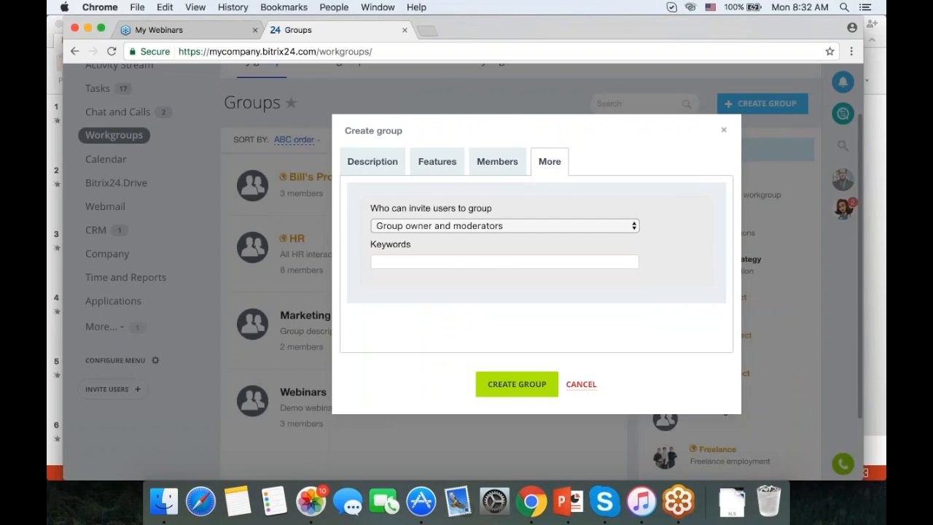
click(492, 261)
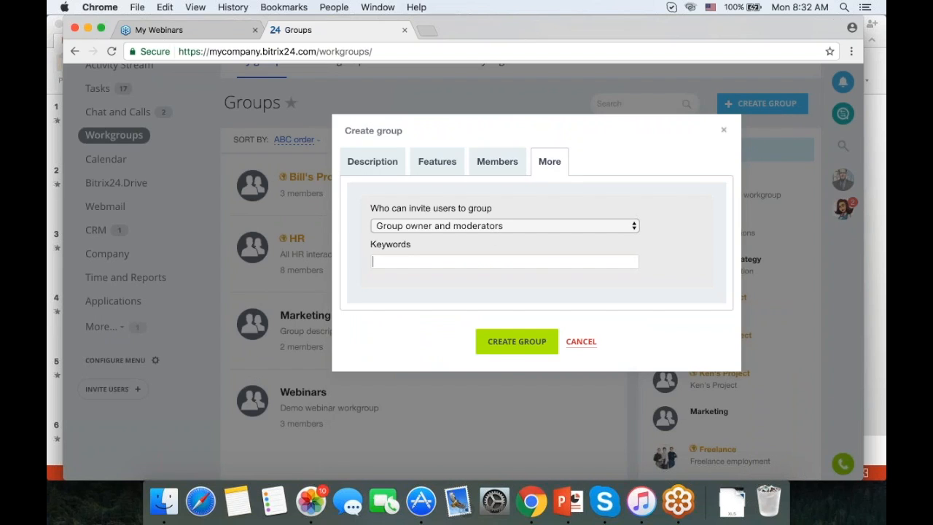
click(499, 225)
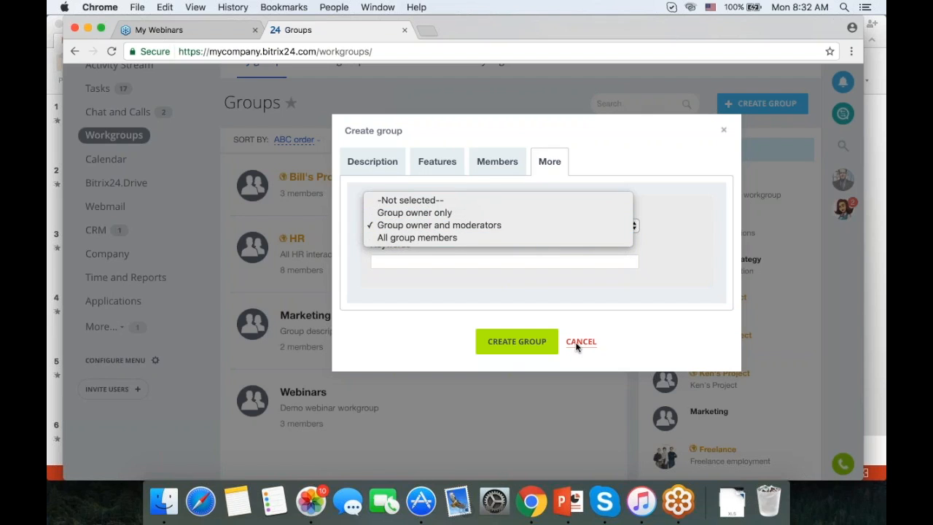
click(721, 129)
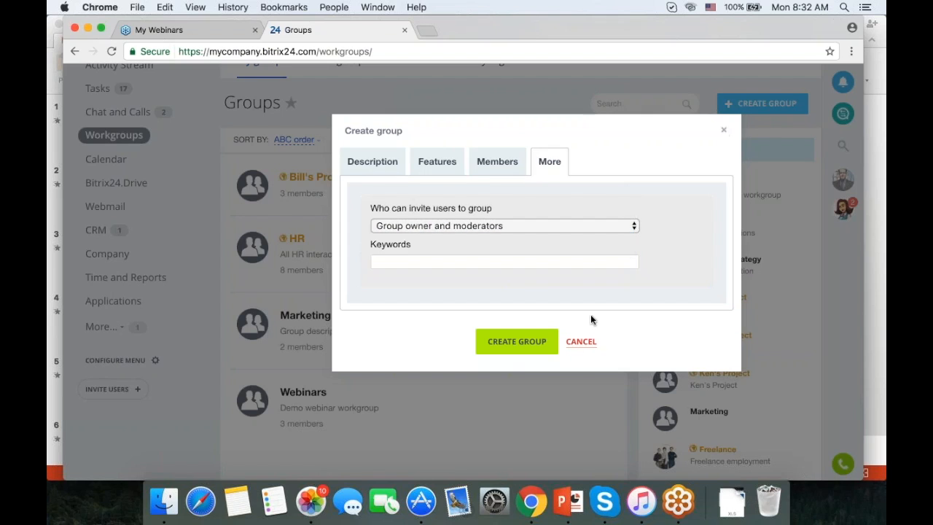
click(580, 341)
scroll(523, 392, down, 2)
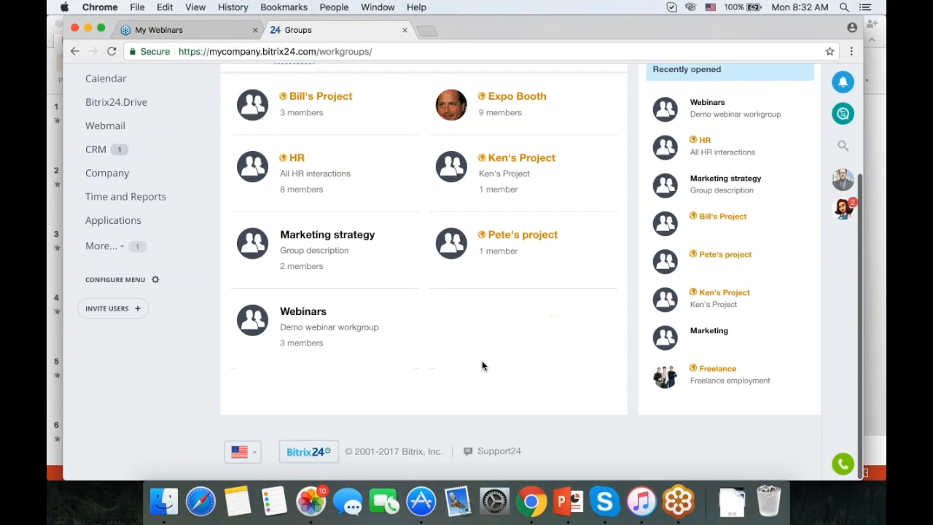
Open the Webinars workgroup, scroll through its feed and members, then go to its Drive.
click(303, 313)
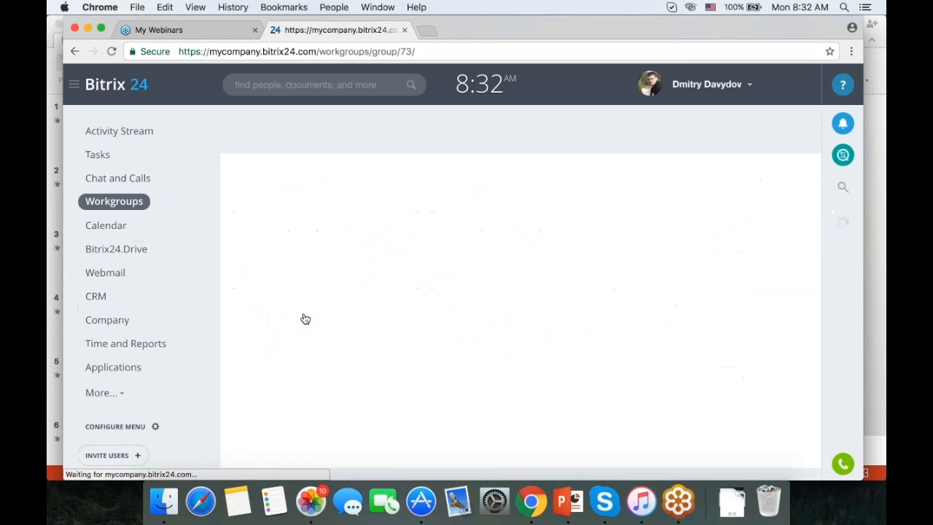
scroll(619, 272, down, 4)
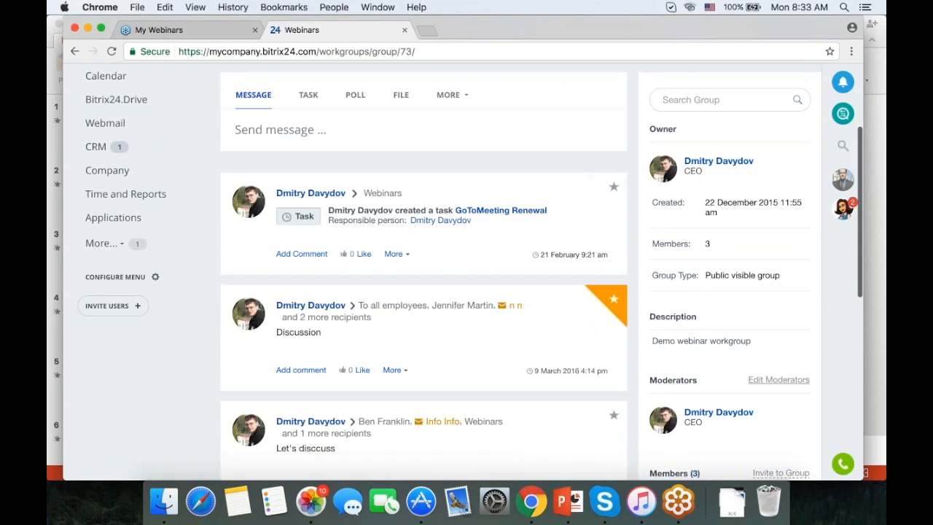
scroll(648, 154, up, 1)
scroll(467, 277, down, 5)
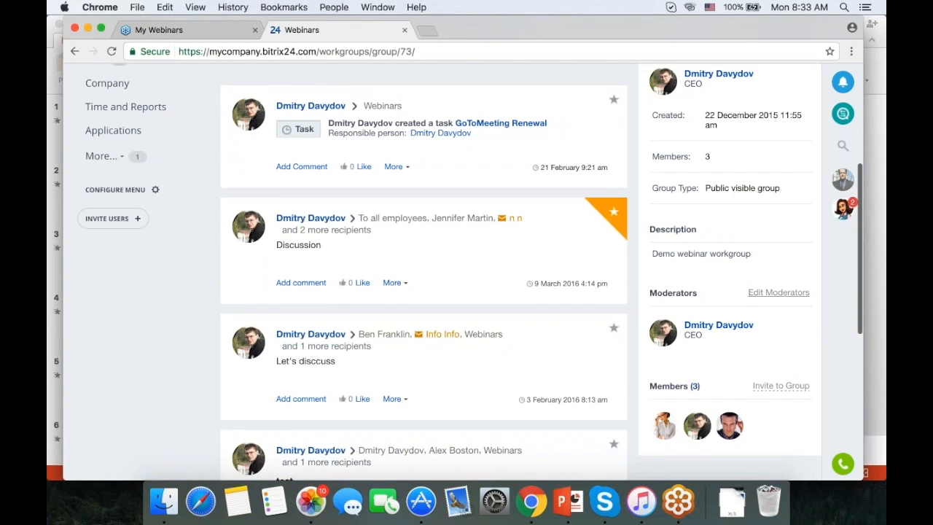
scroll(782, 302, down, 1)
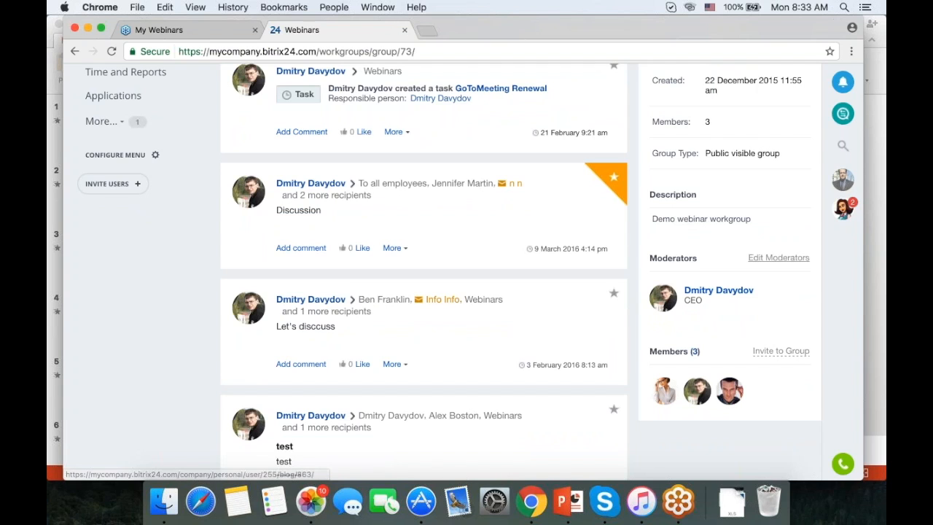
scroll(370, 157, up, 5)
click(361, 155)
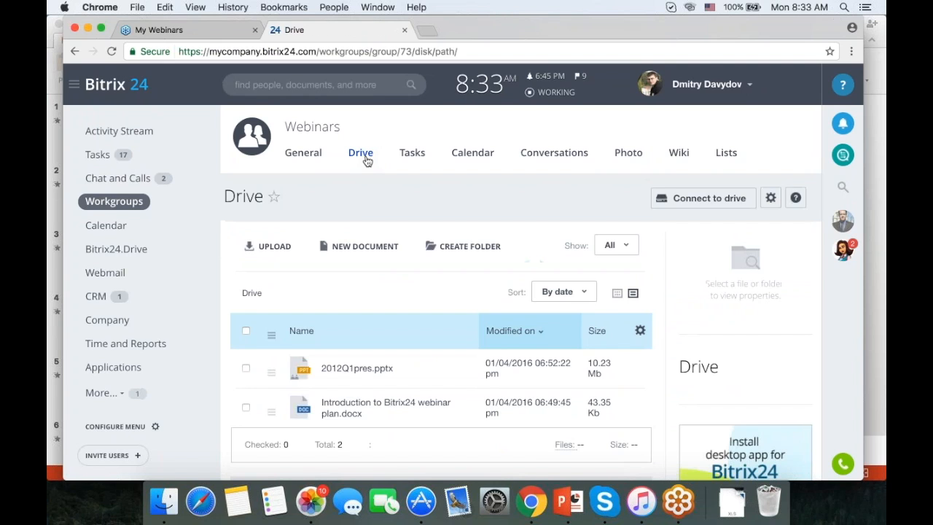
View the Webinars group's Tasks Gantt chart and February 2017 calendar, then return to its main page.
click(412, 154)
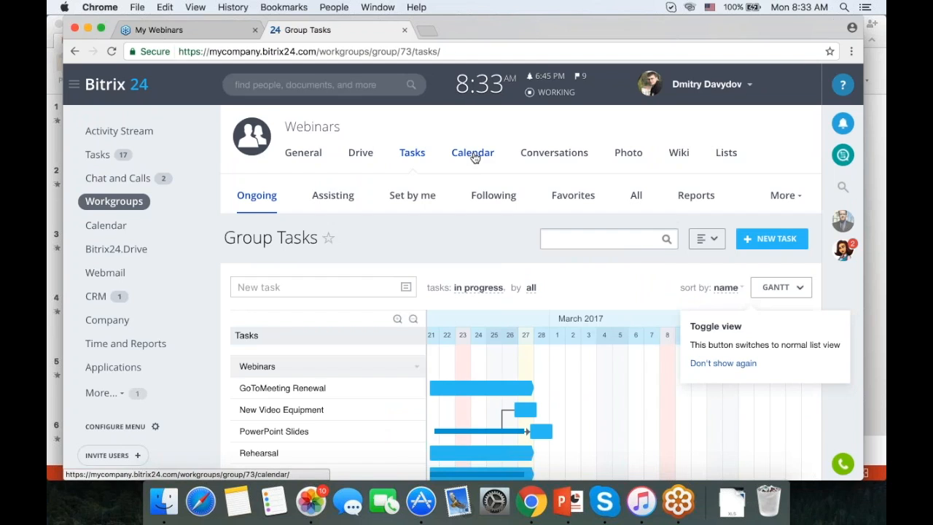
click(474, 156)
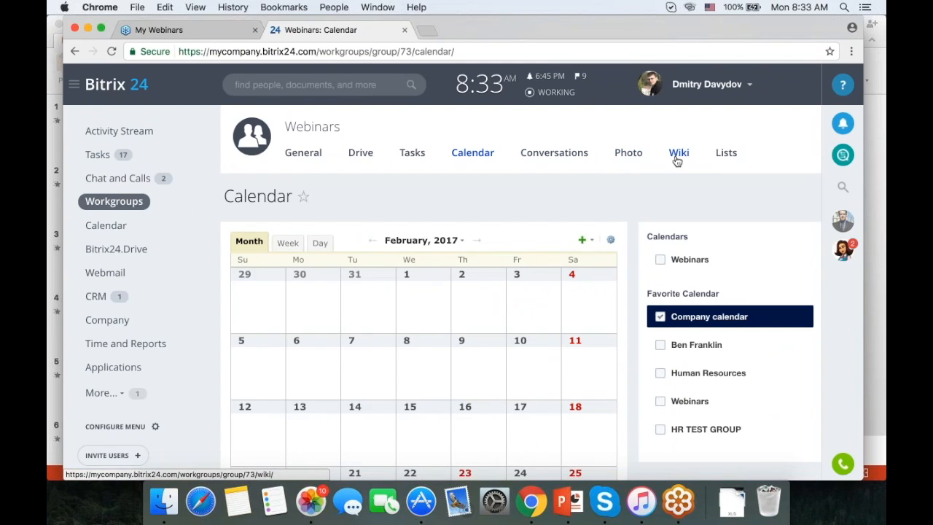
scroll(677, 160, down, 2)
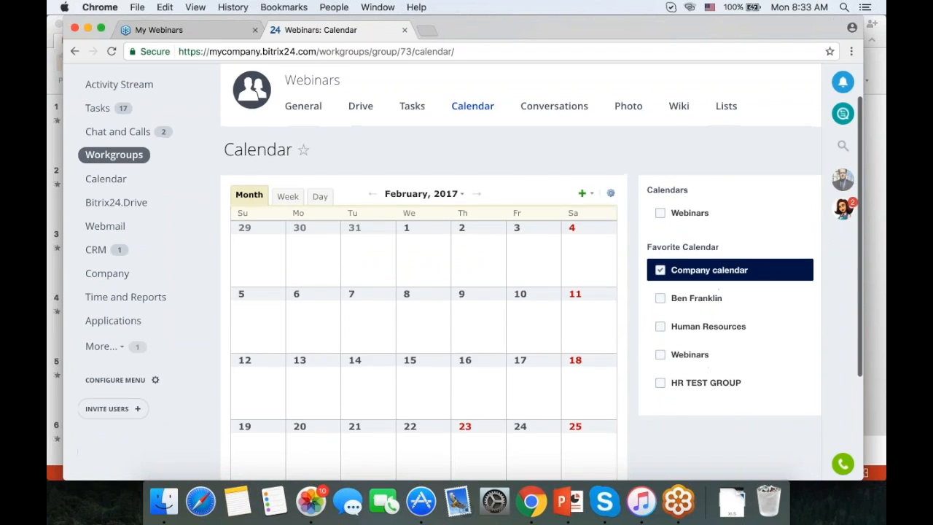
scroll(297, 128, up, 2)
click(297, 129)
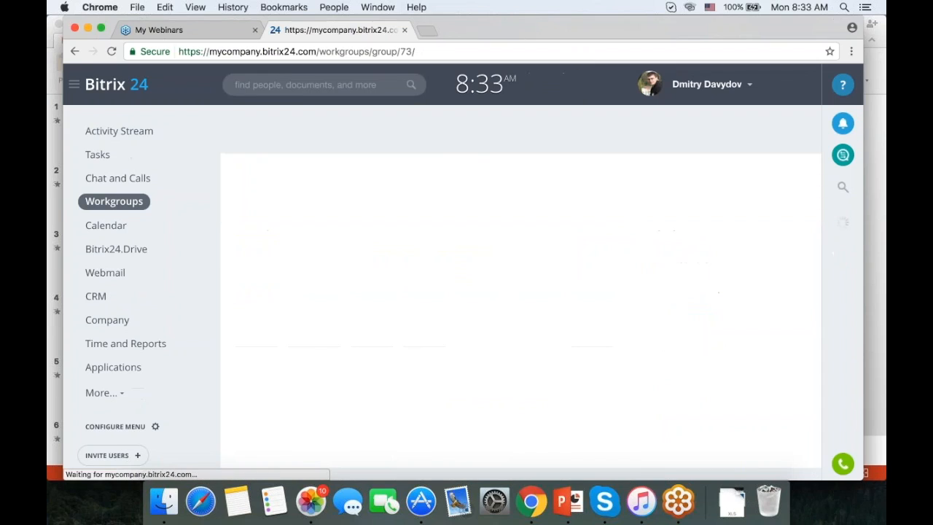
click(752, 201)
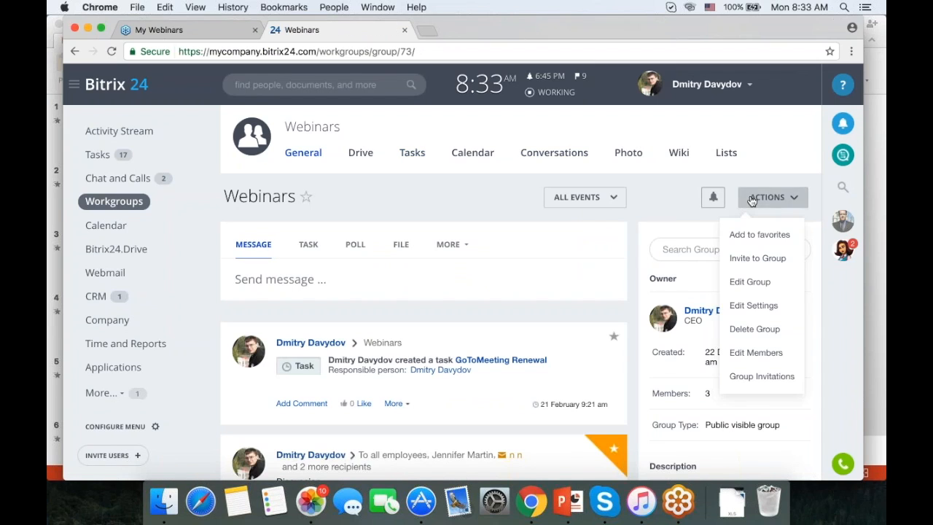
click(746, 280)
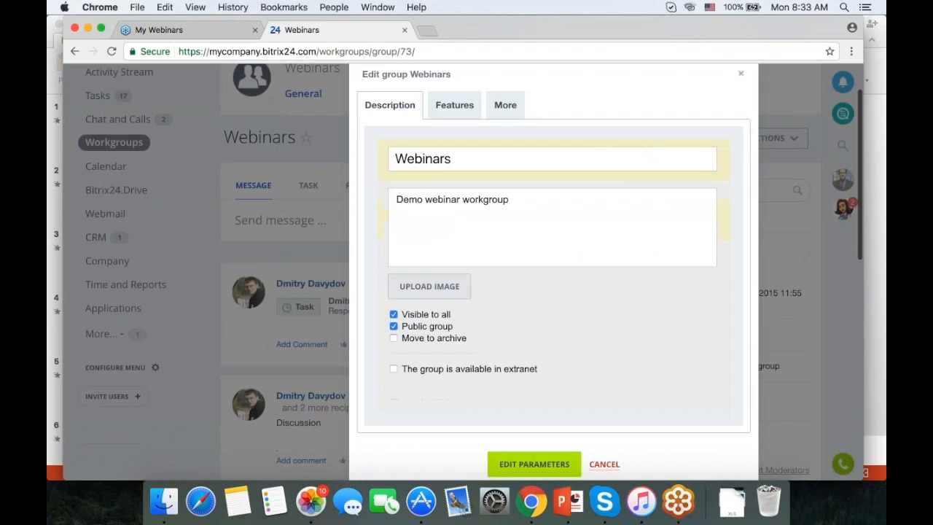
click(458, 106)
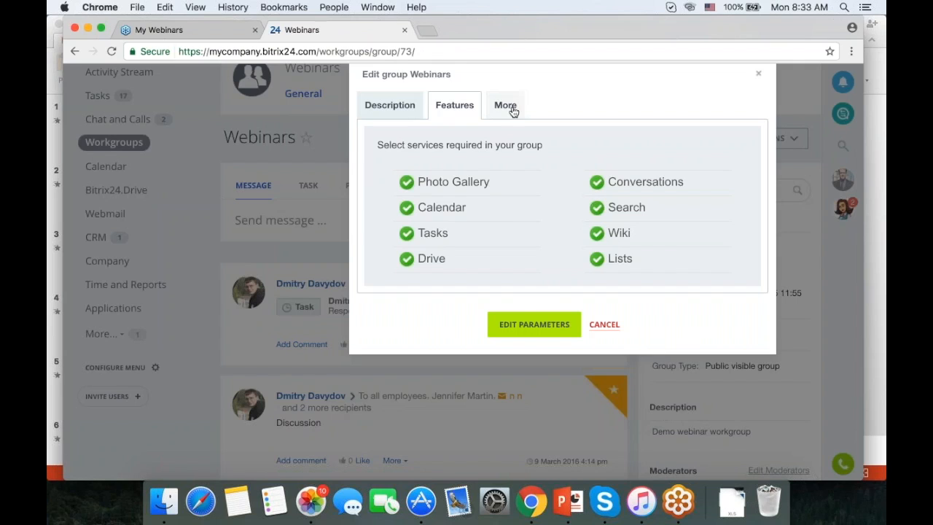
click(758, 73)
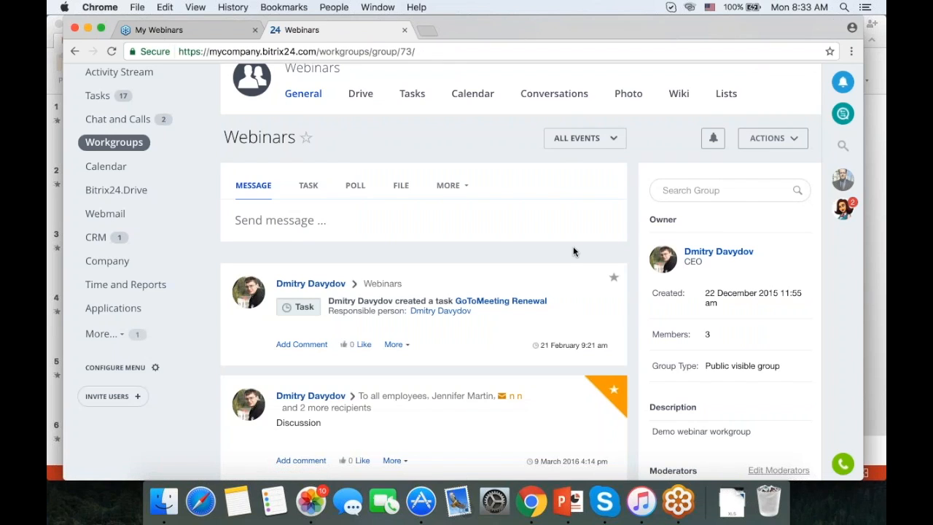
click(770, 142)
Restrict the Webinars group's task creation to Only Group Owner, then go back to Workgroups.
click(754, 246)
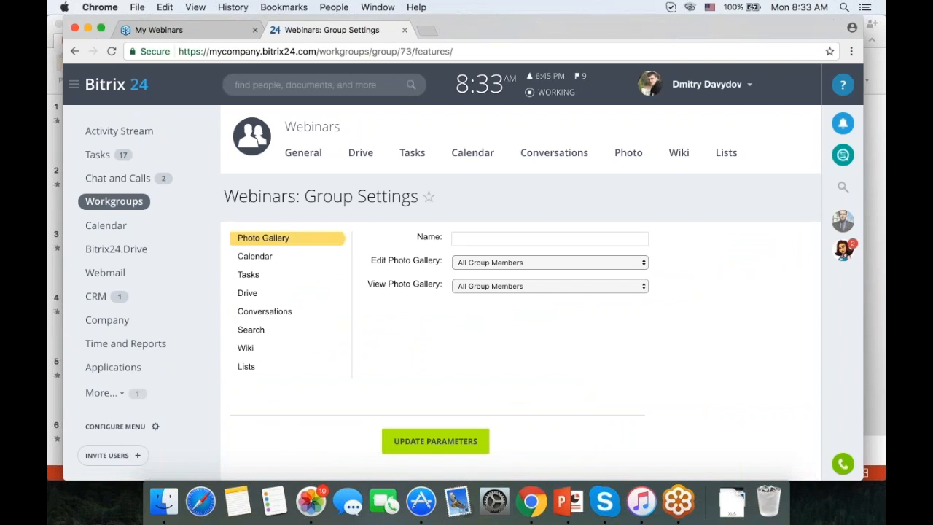
click(260, 280)
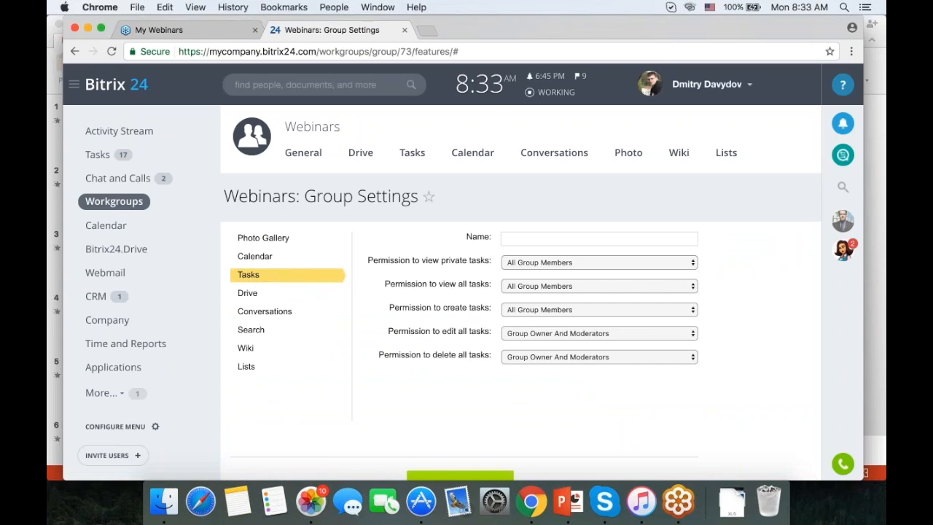
click(534, 307)
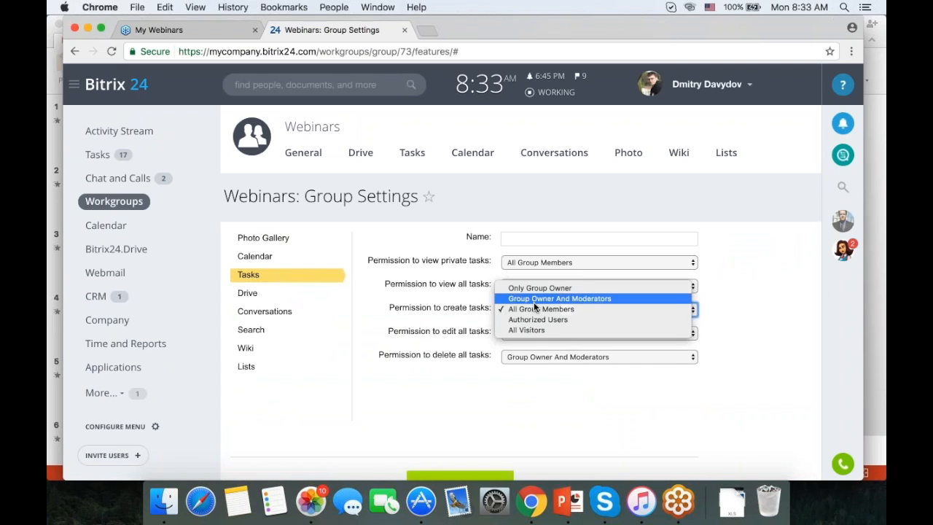
click(518, 289)
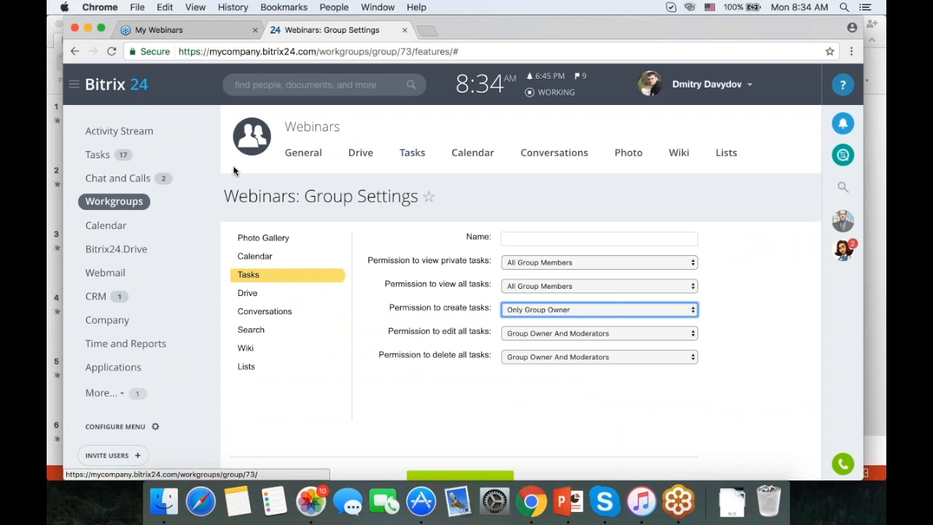
click(128, 206)
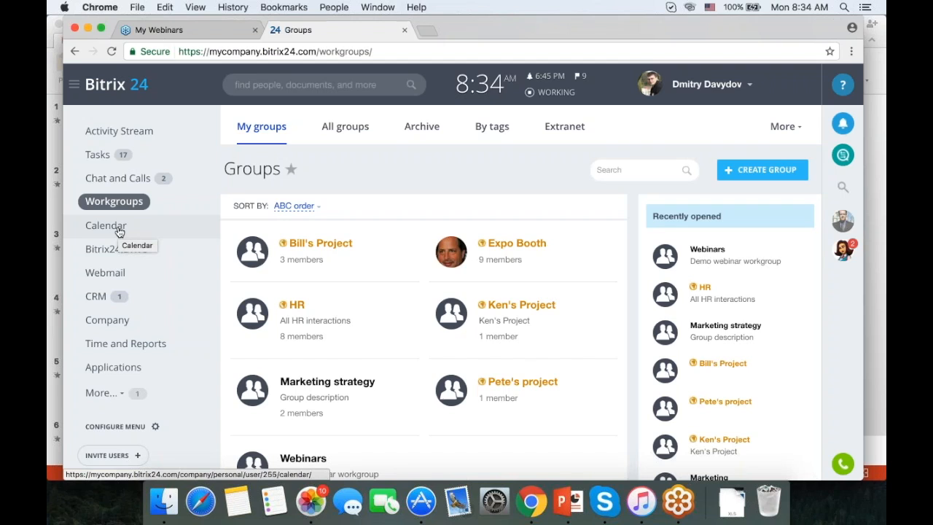
Look through the personal calendar, company structure and absence chart, ending on My meetings.
click(120, 231)
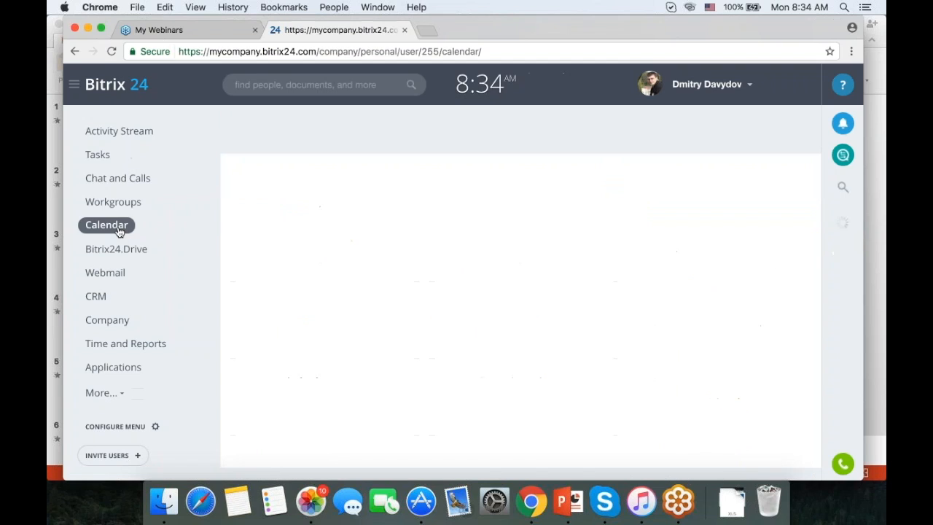
click(109, 321)
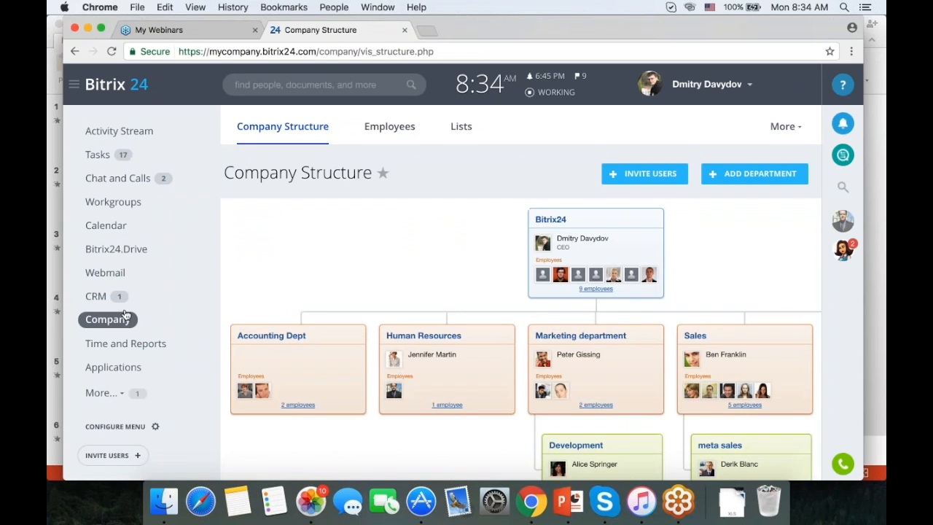
click(130, 349)
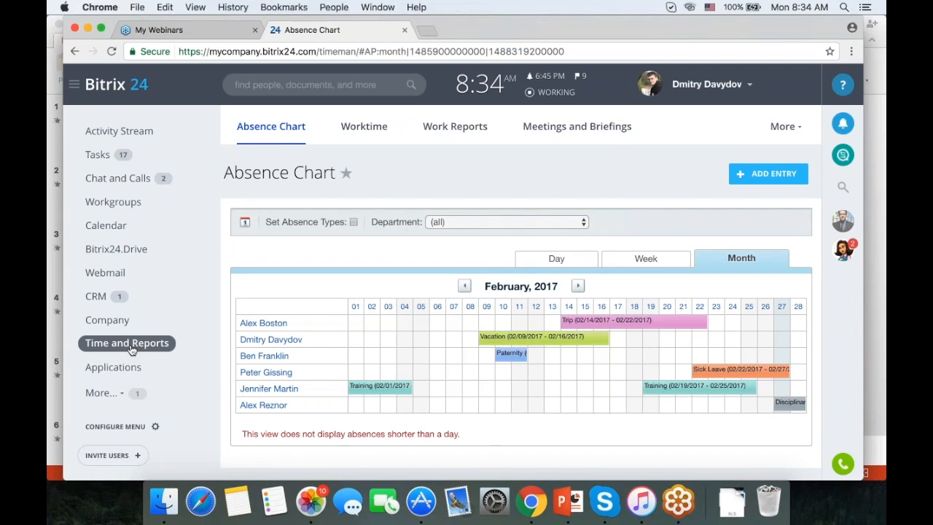
click(611, 132)
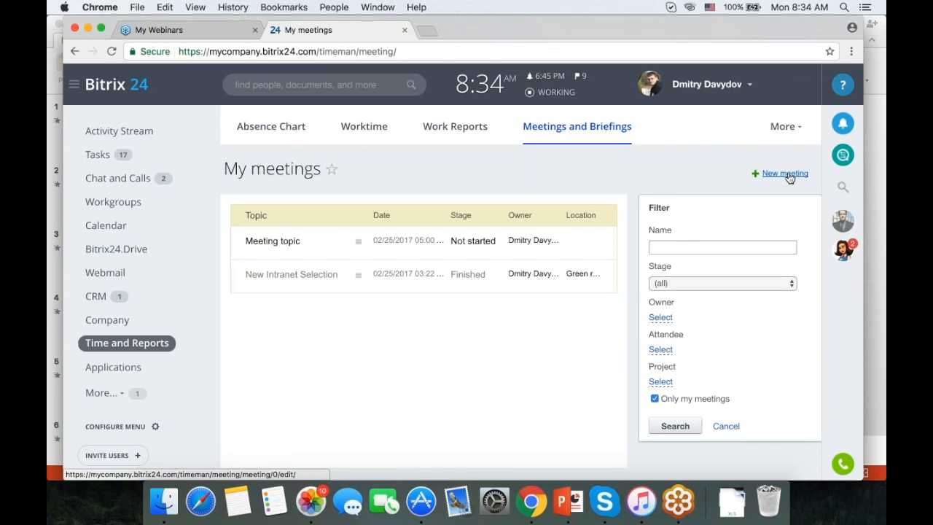
Start a new meeting with the topic 'Intranet Selection Meeting'.
click(789, 175)
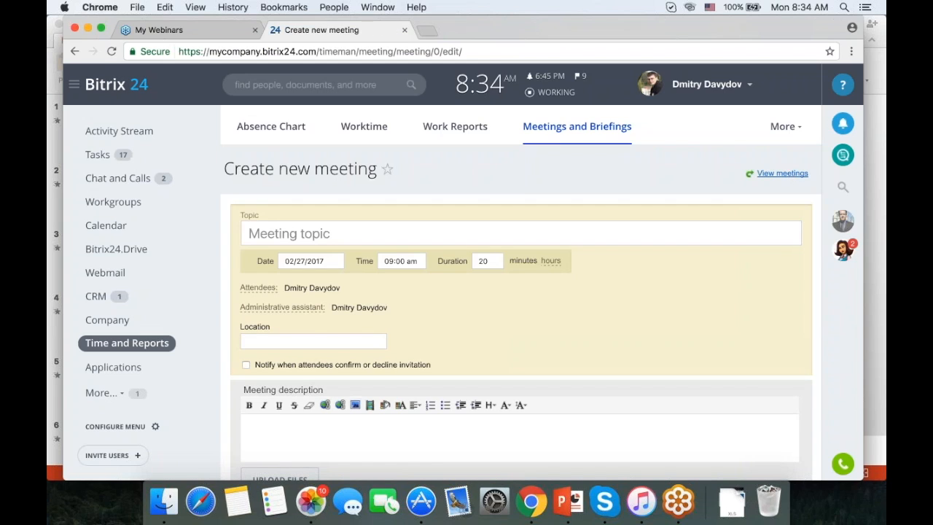
click(639, 222)
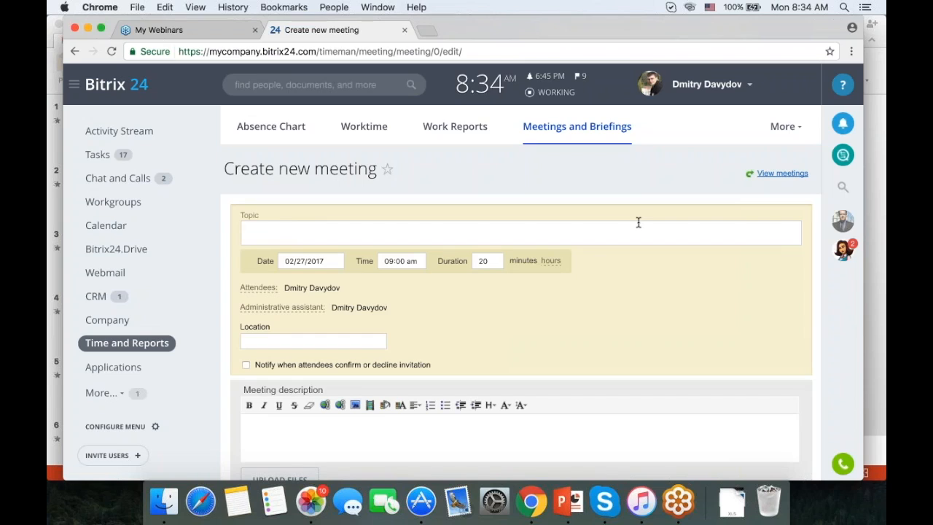
text(Intranet Selection )
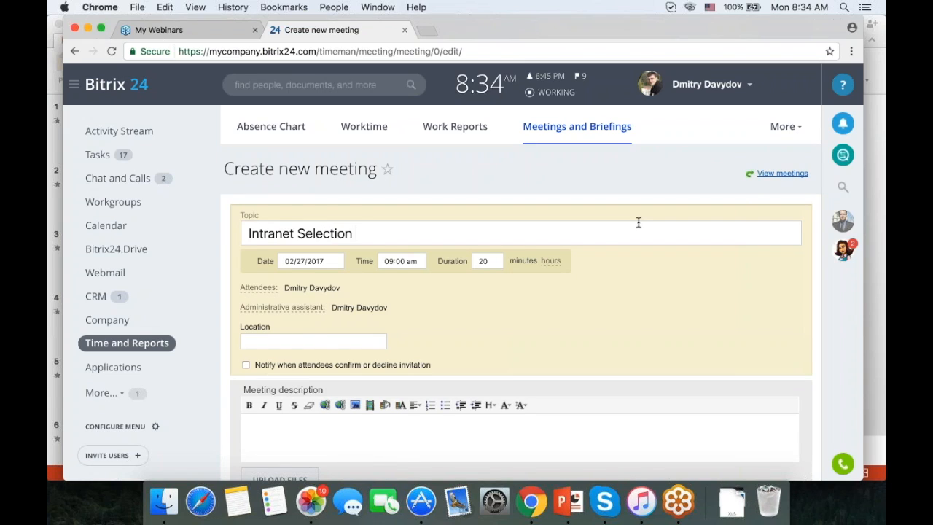
text(Meeting)
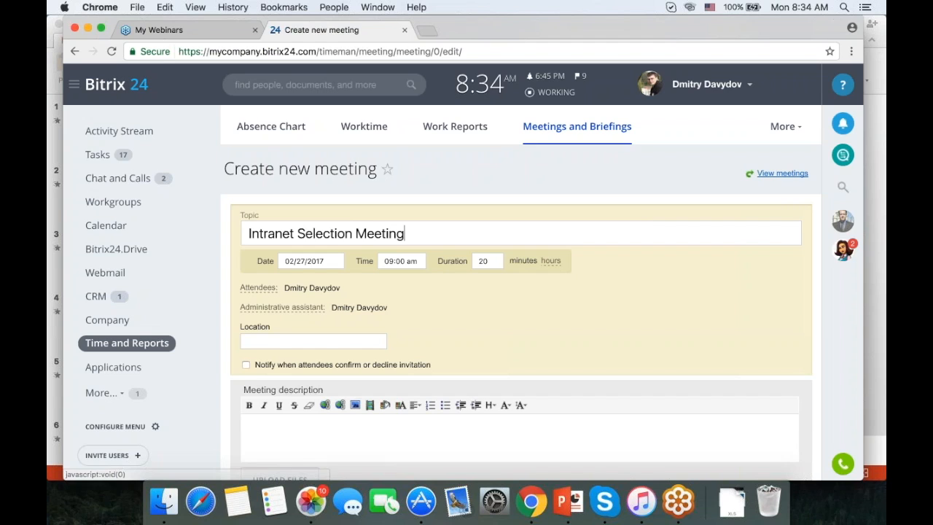
Bring the meeting's attendee list to six people.
click(258, 288)
scroll(433, 316, down, 1)
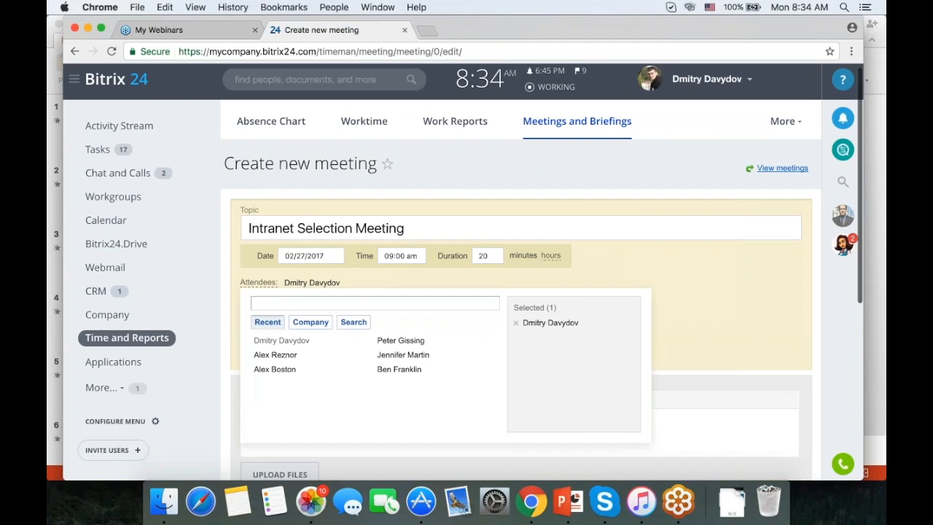
click(419, 315)
click(408, 330)
click(397, 344)
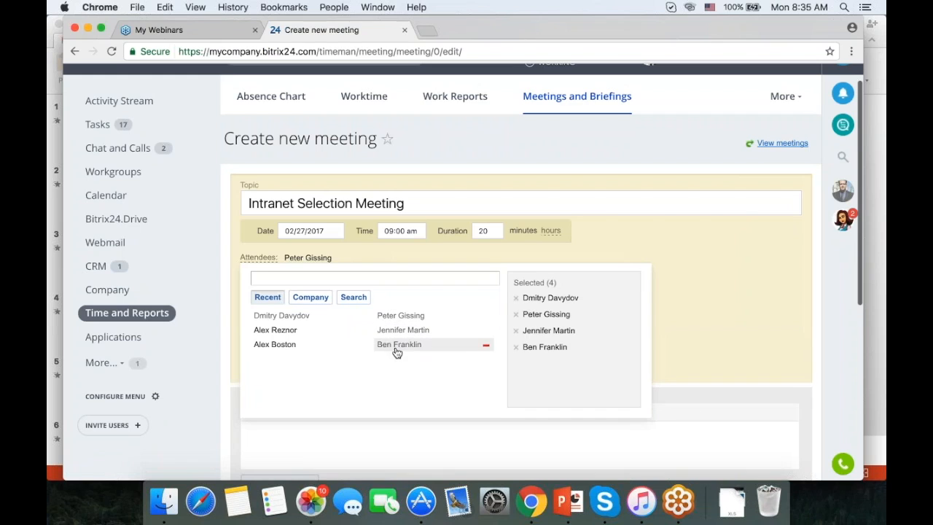
click(292, 345)
click(274, 329)
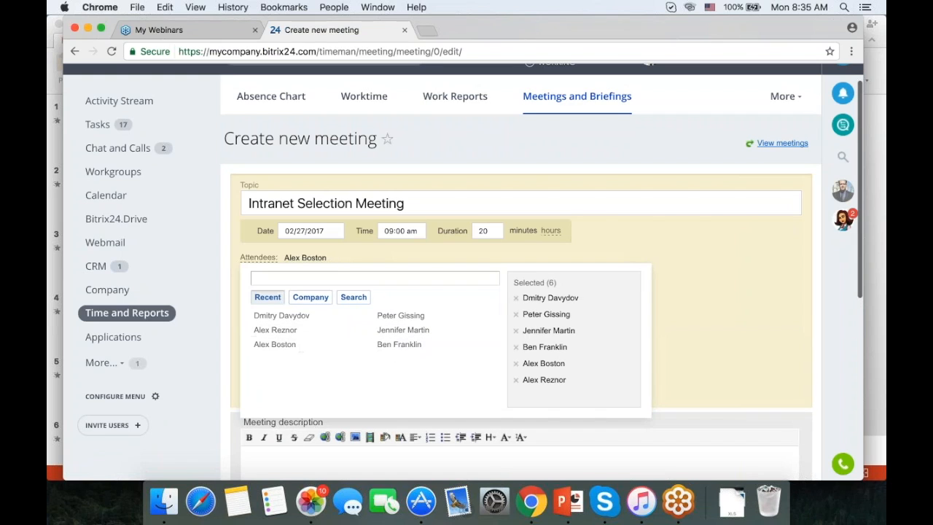
click(774, 305)
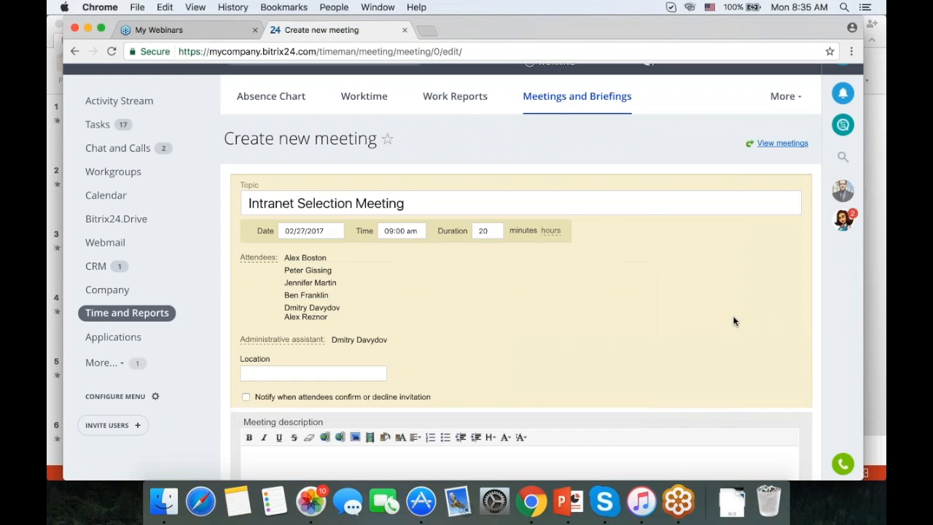
scroll(548, 290, down, 2)
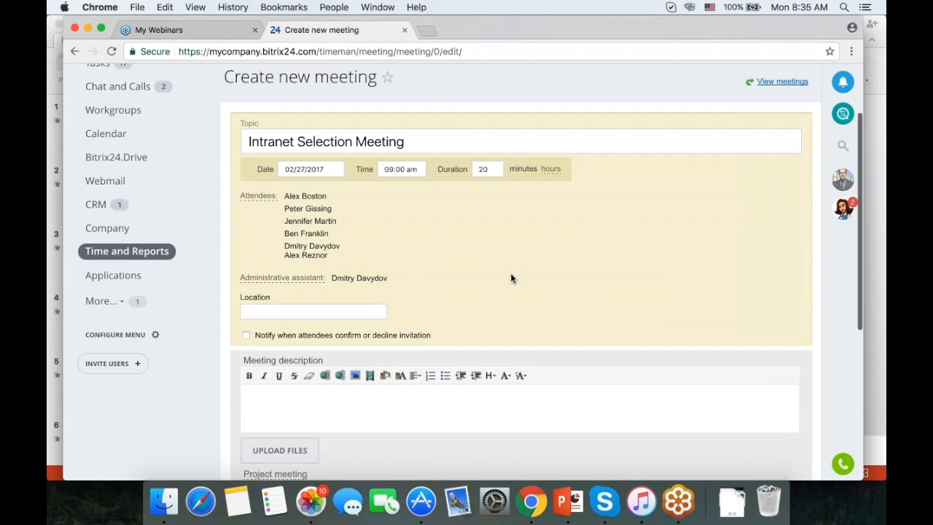
scroll(510, 273, down, 2)
Set the meeting location to Green room.
click(341, 261)
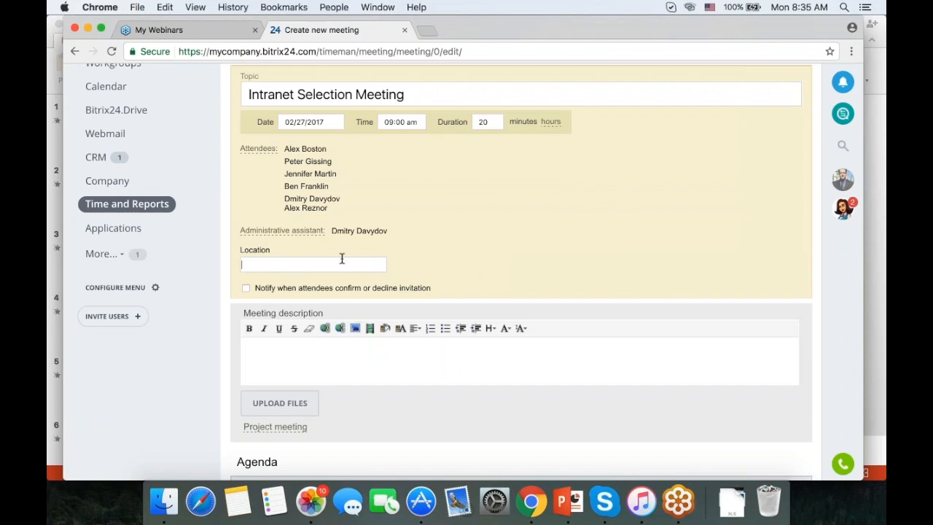
text(Gr)
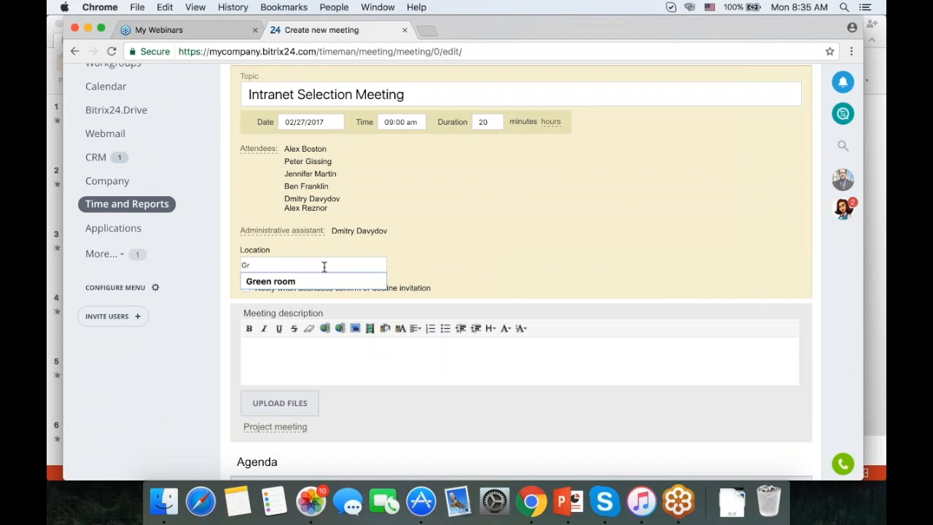
click(314, 280)
Enter agenda topics One, Two and Three, then create the Intranet Selection Meeting.
scroll(549, 289, down, 5)
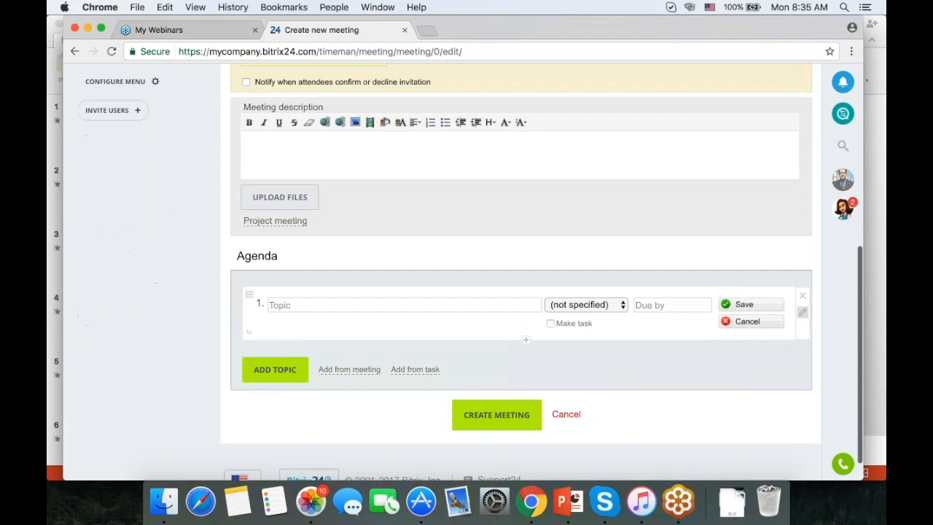
click(392, 306)
text(One)
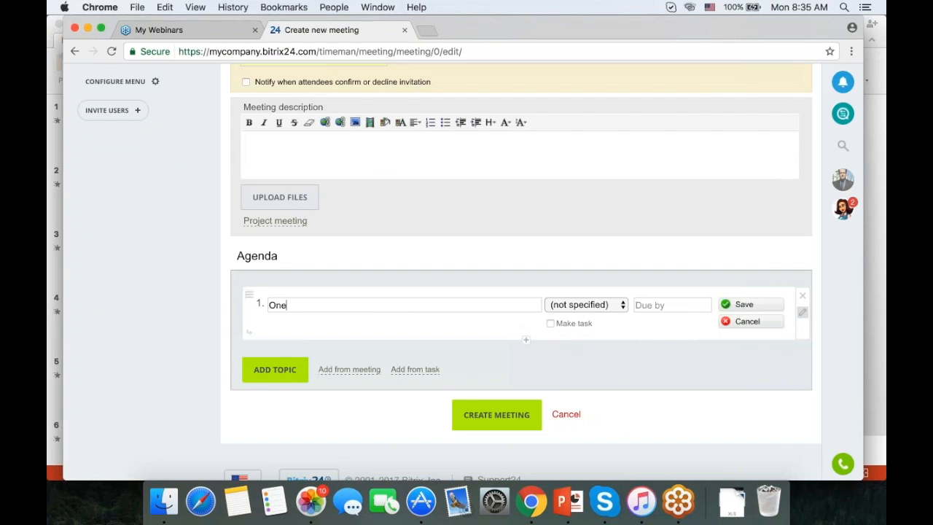
key(Return)
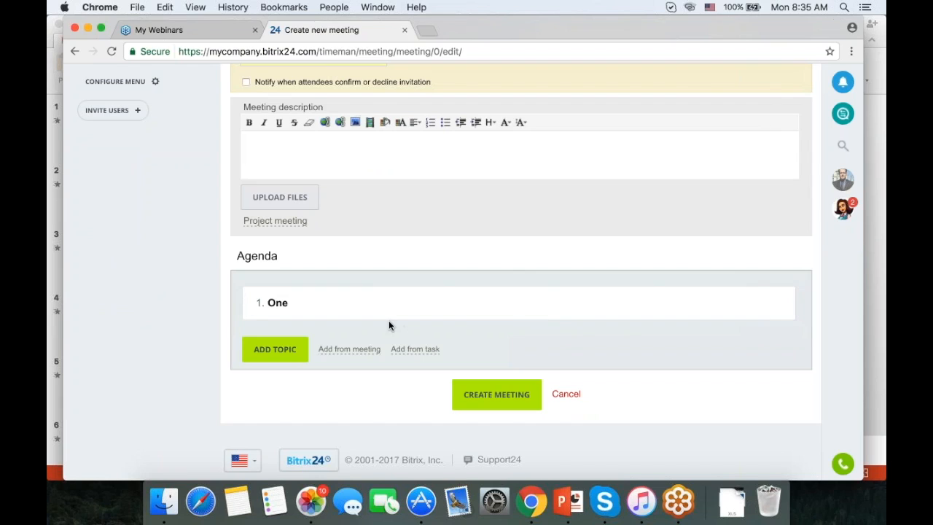
click(275, 349)
text(Two)
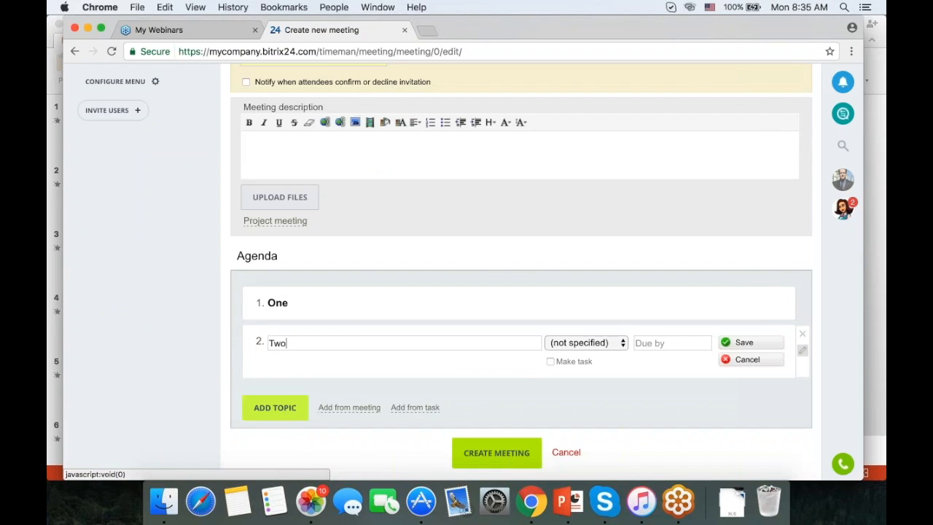
click(275, 407)
scroll(274, 446, down, 3)
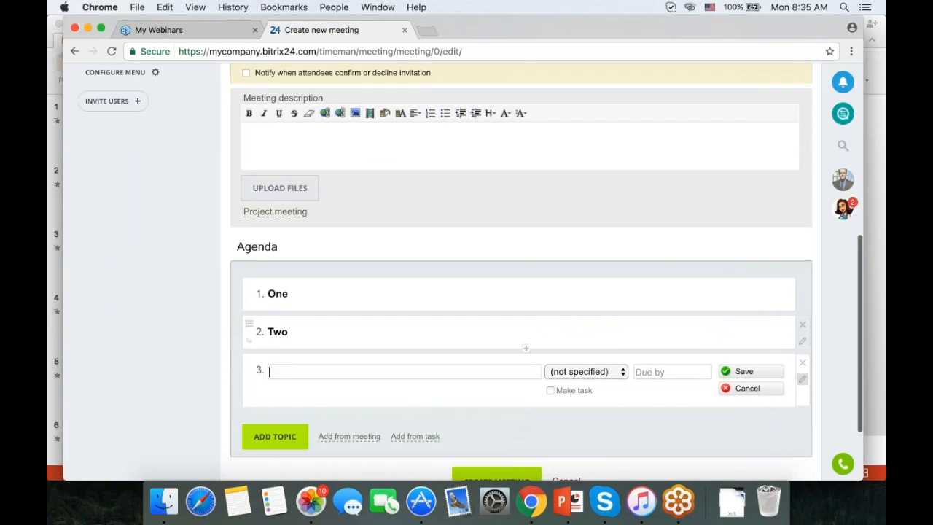
text(Three)
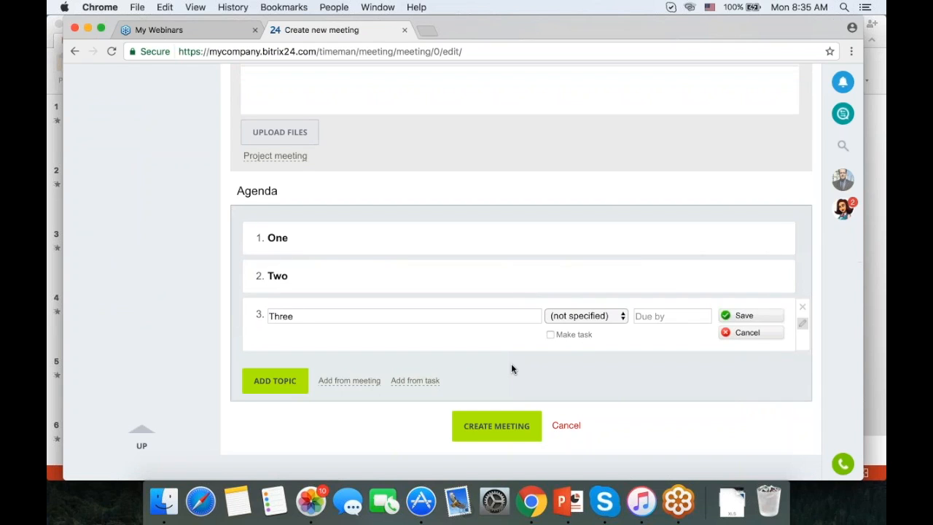
scroll(511, 368, down, 2)
click(275, 348)
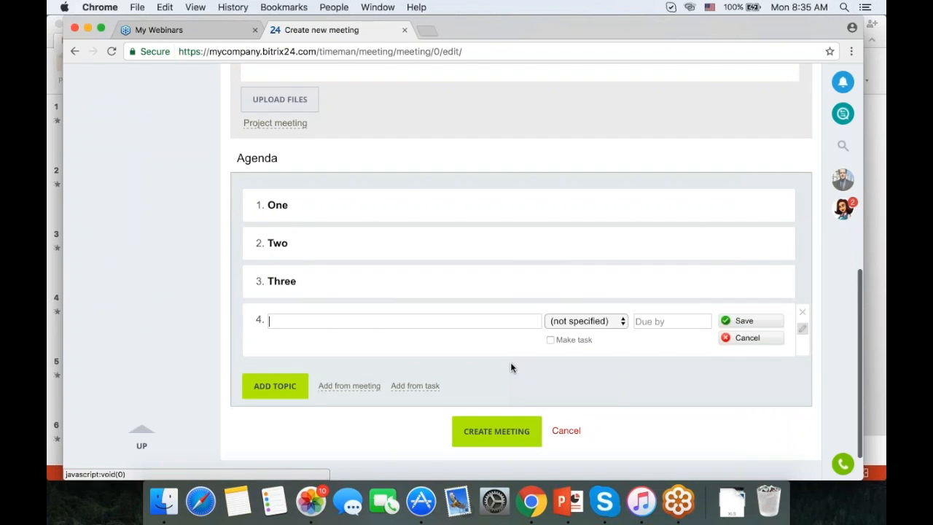
click(501, 434)
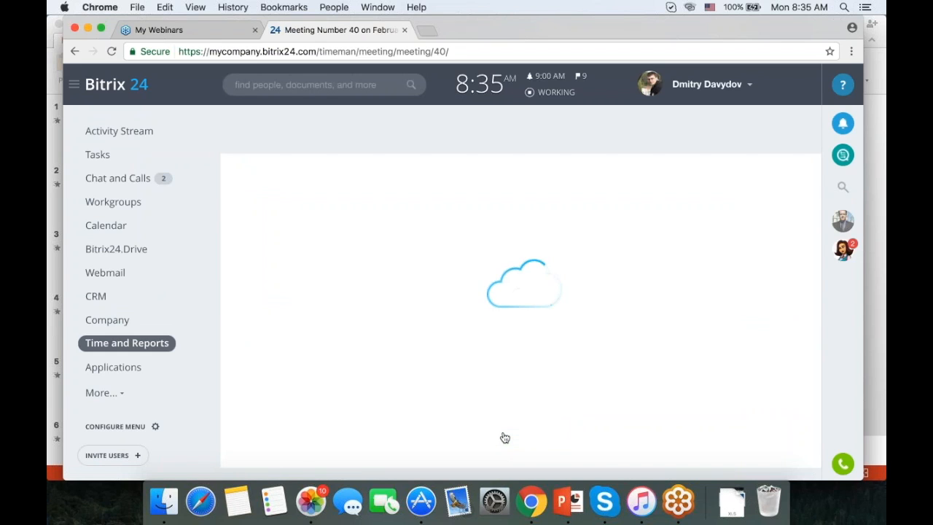
Start the Intranet Selection Meeting, then begin a new calendar event on 02/27/2017.
scroll(581, 377, down, 3)
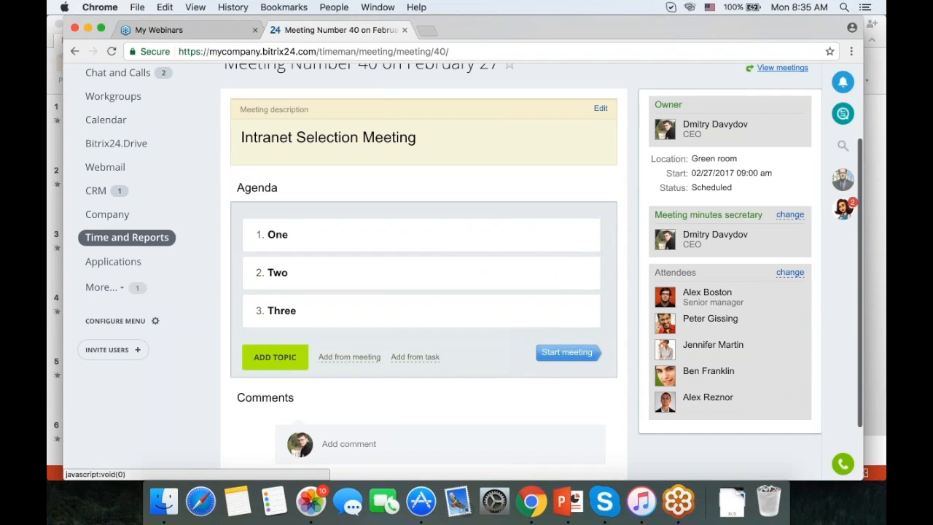
click(541, 353)
scroll(506, 349, down, 3)
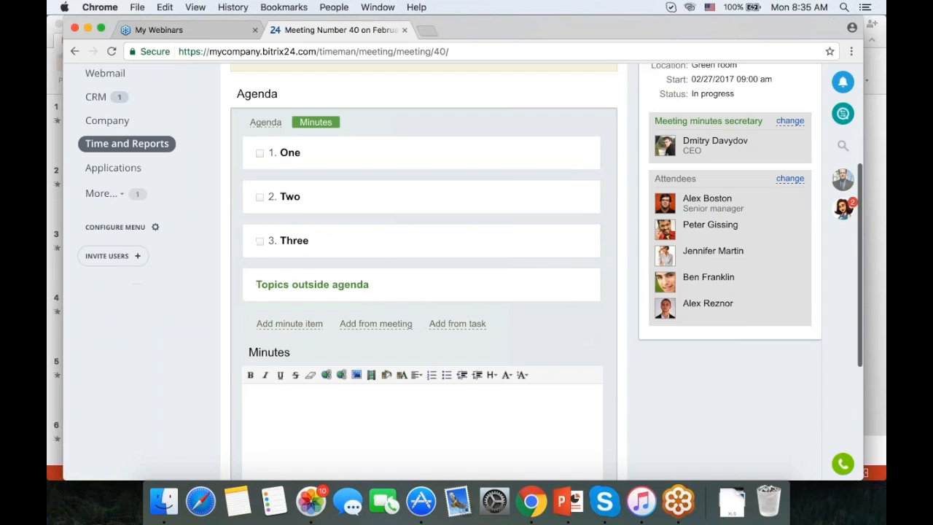
scroll(438, 292, down, 6)
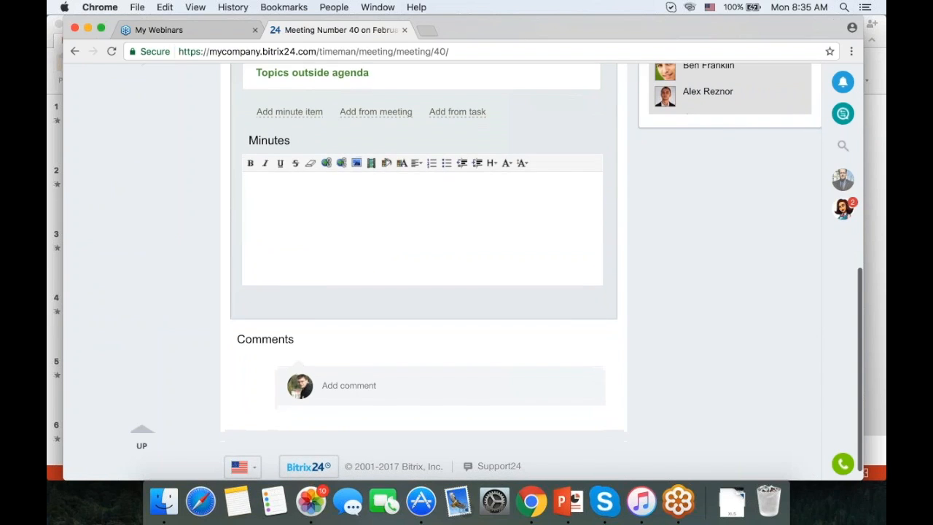
scroll(438, 292, up, 8)
scroll(520, 314, up, 3)
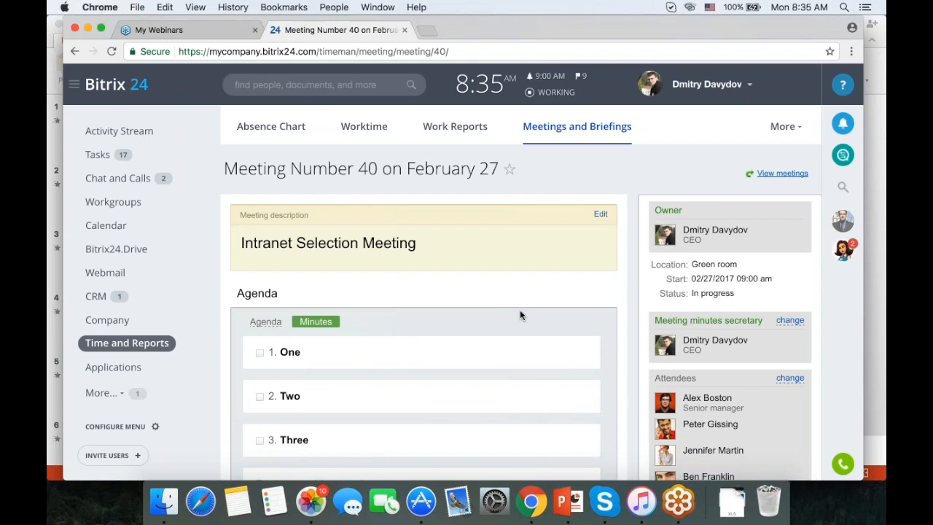
click(115, 227)
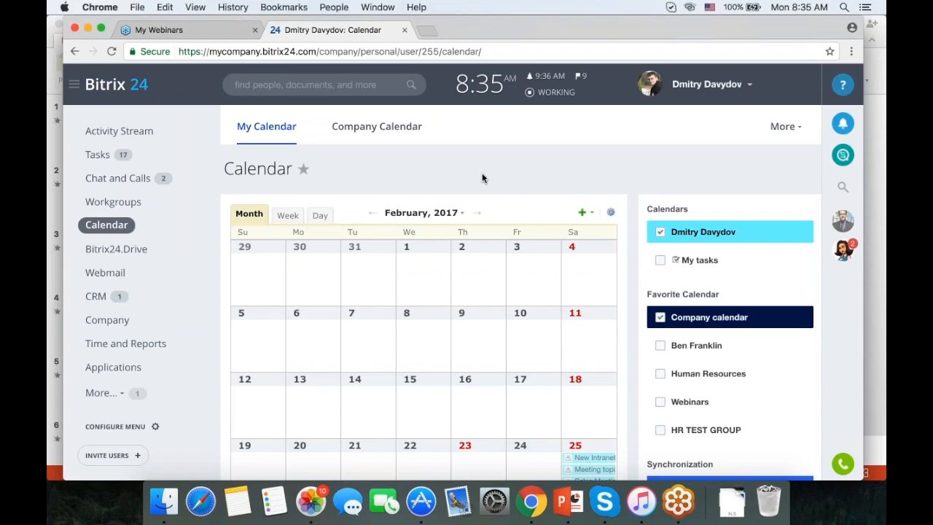
click(581, 212)
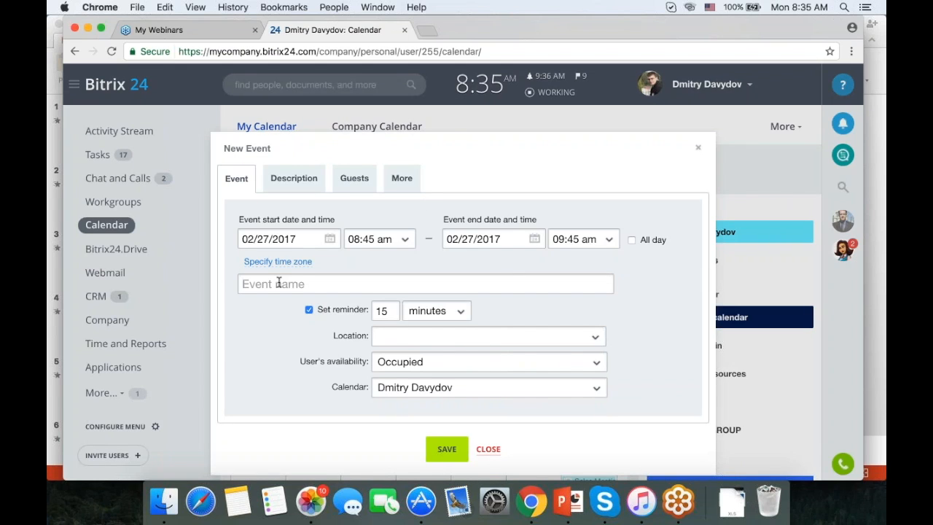
Title the new event 'Sales Meeting' using the autocomplete suggestion.
text(Sales Meeting)
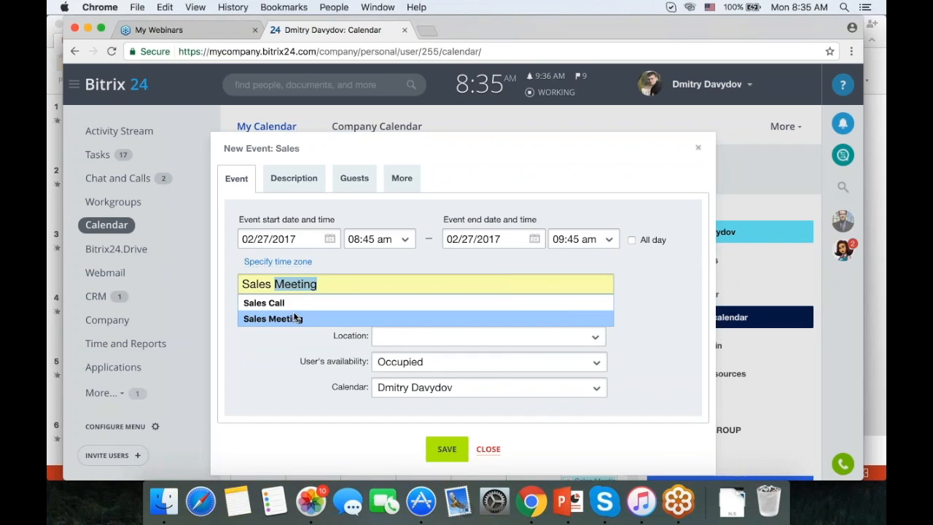
click(279, 318)
click(286, 178)
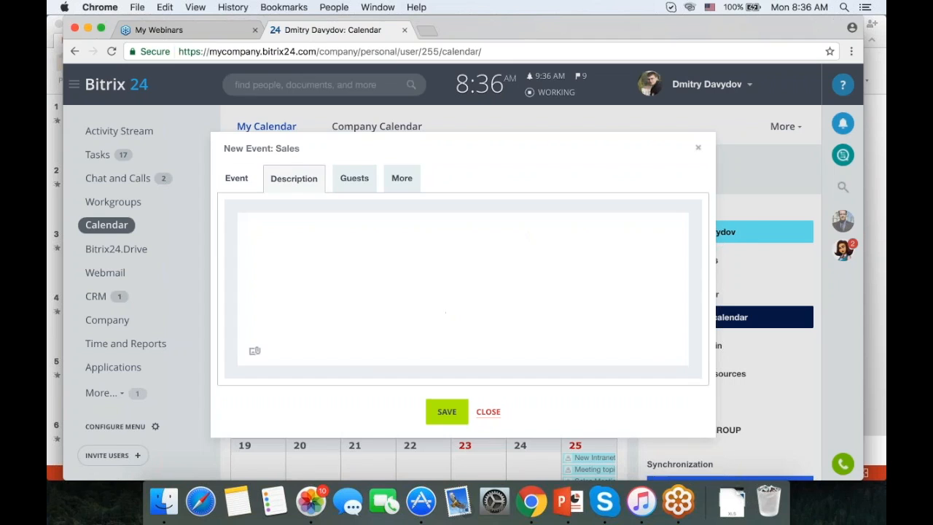
Invite eight company employees as guests to the event.
click(351, 179)
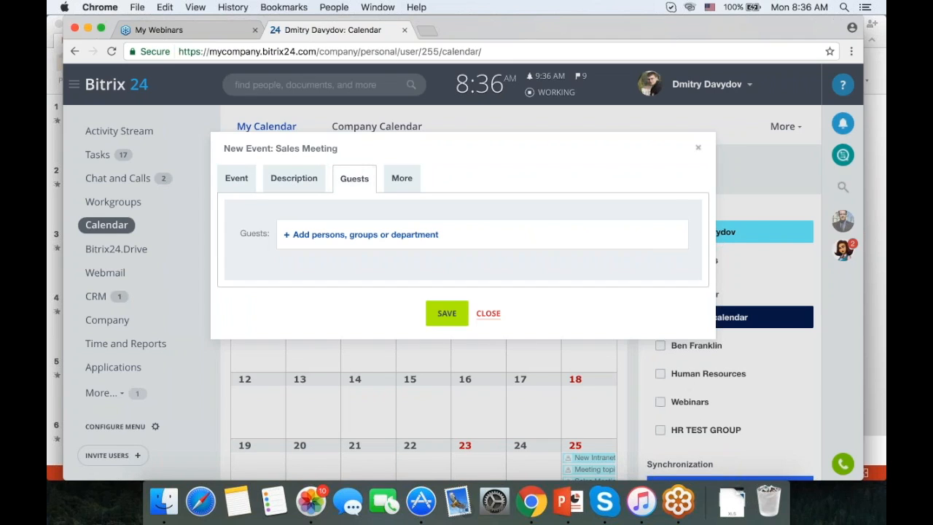
click(360, 233)
click(335, 331)
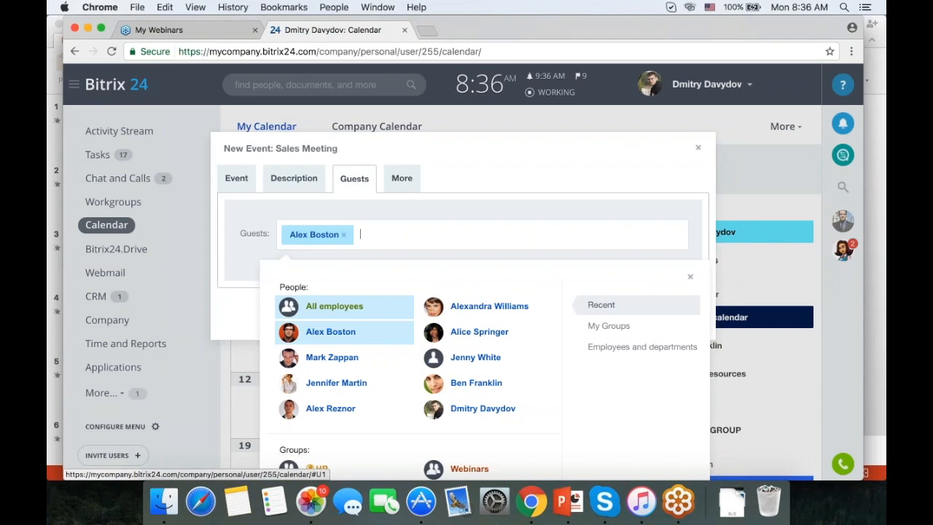
click(332, 358)
click(333, 383)
click(330, 408)
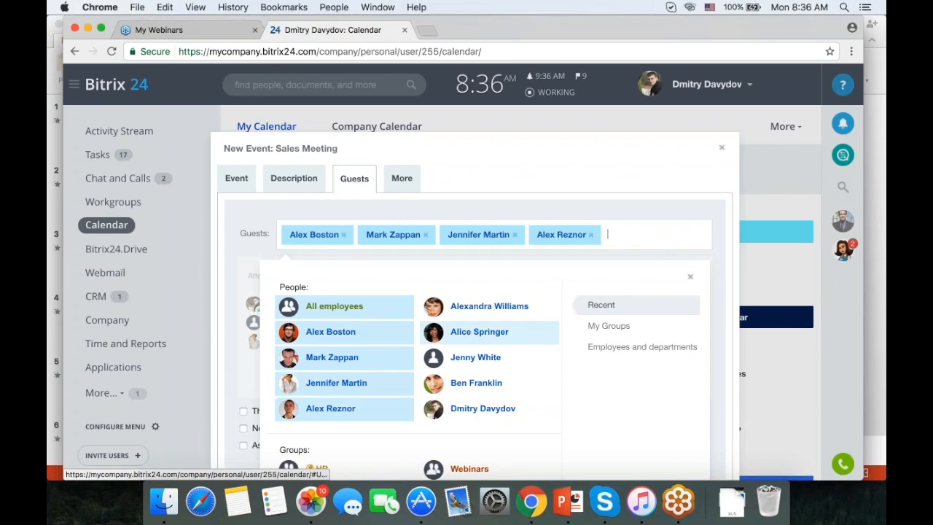
click(489, 306)
click(479, 332)
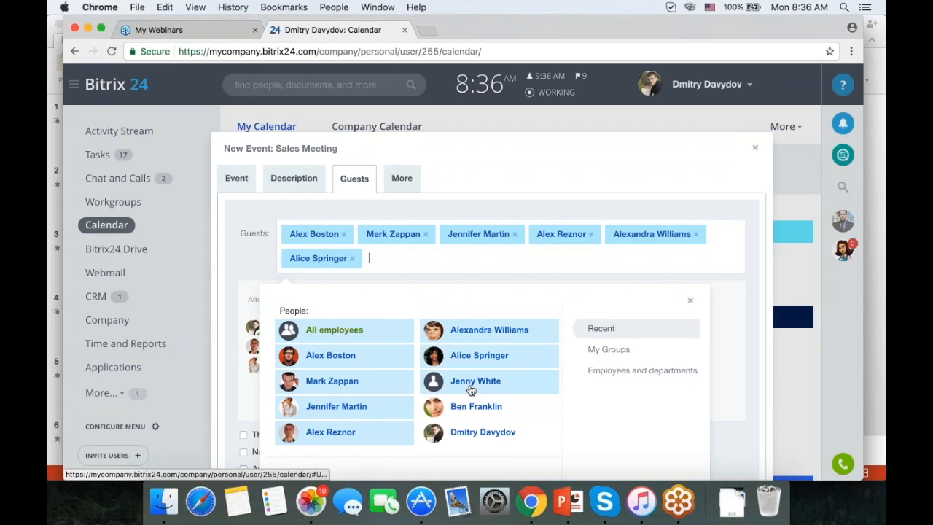
click(471, 389)
click(503, 408)
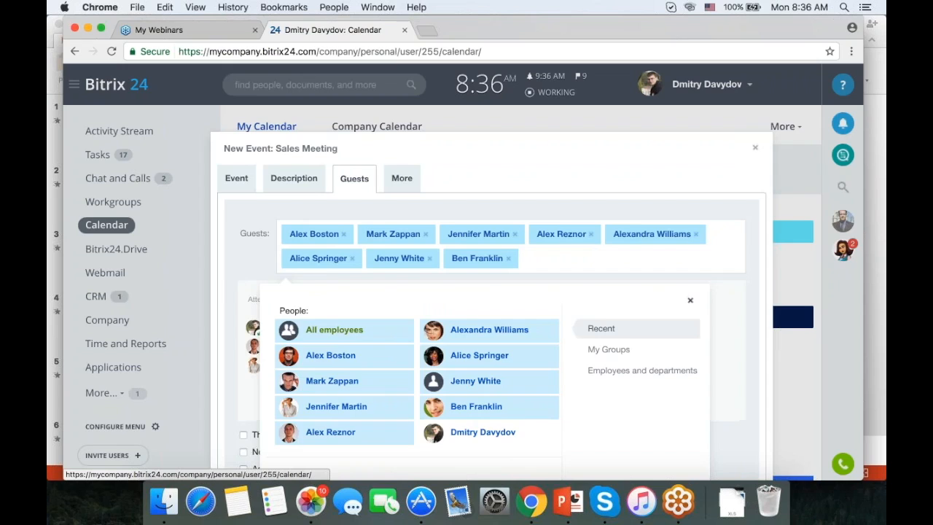
click(690, 301)
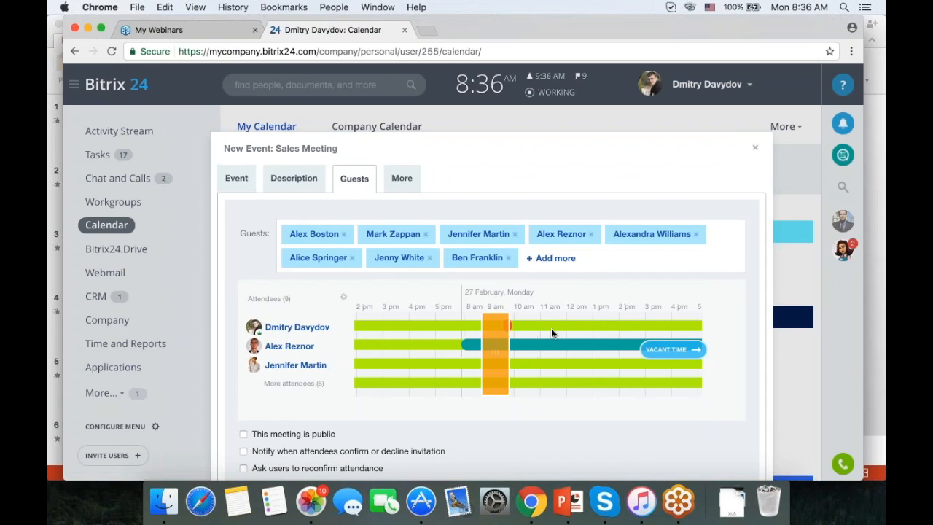
Set the meeting time to 09:30–10:30 am and show all attendees on the timeline.
mouse_move(494, 370)
mouse_down()
mouse_move(444, 370)
mouse_move(506, 367)
mouse_up()
right_click(521, 372)
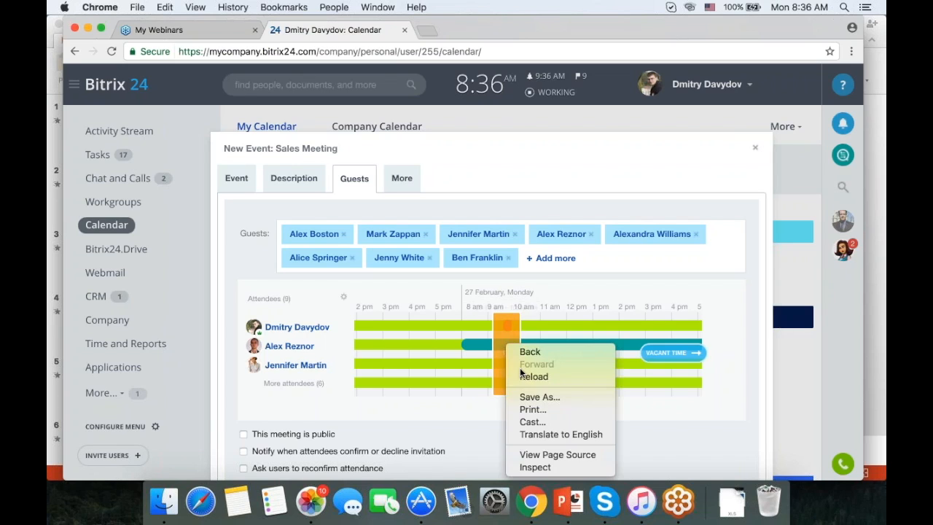
click(561, 367)
click(516, 343)
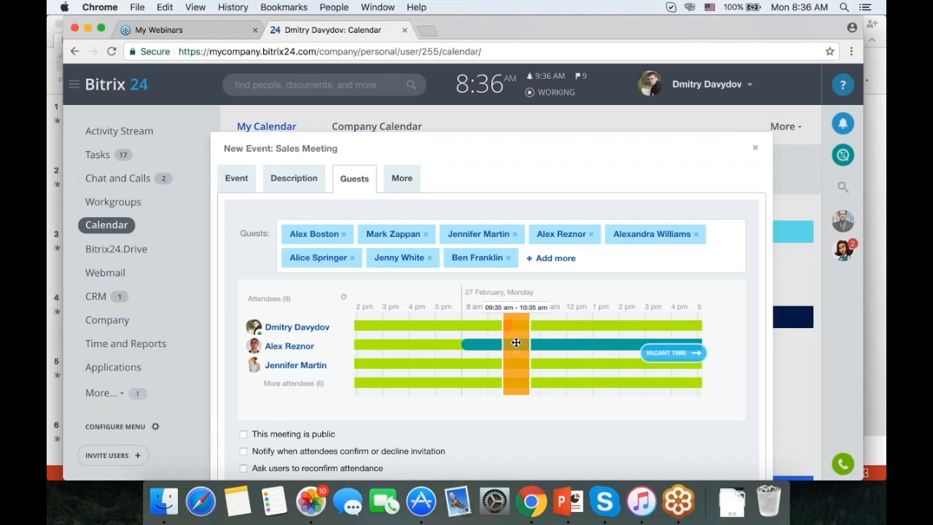
mouse_move(516, 342)
mouse_down()
mouse_move(542, 343)
mouse_move(514, 342)
mouse_up()
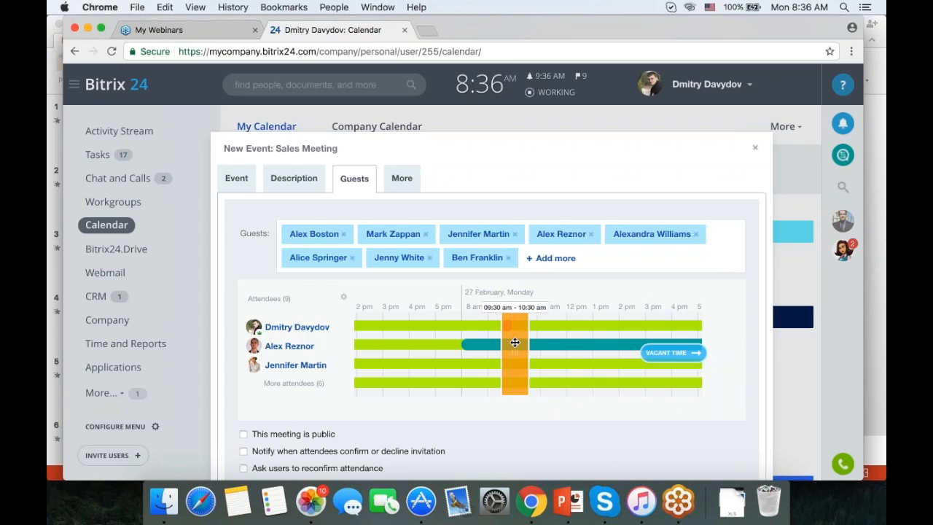
click(300, 383)
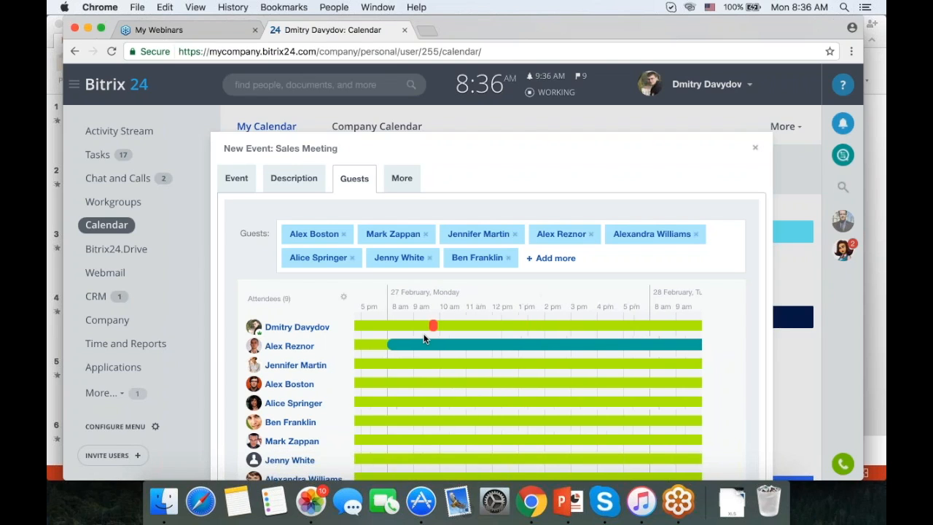
Make the event public with attendee-response notifications, then view its More options.
scroll(284, 334, down, 5)
click(284, 333)
click(268, 349)
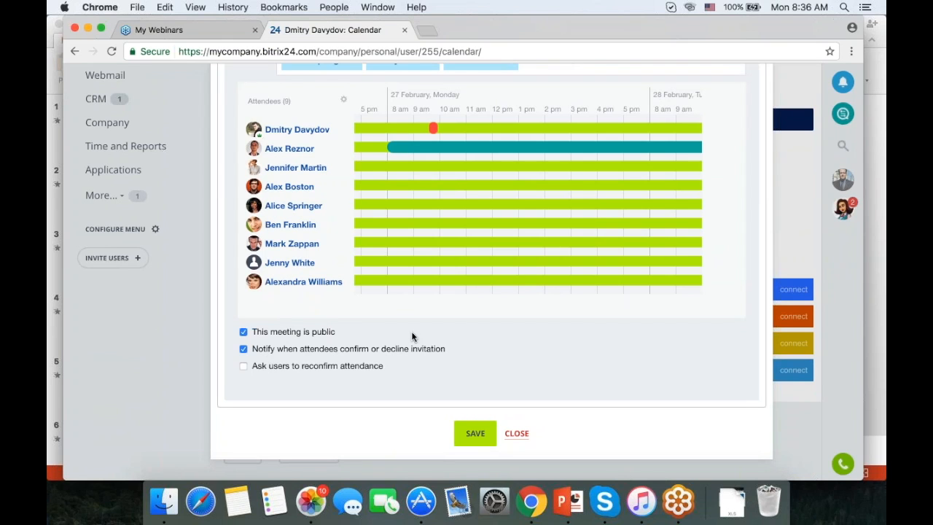
scroll(411, 331, up, 1)
scroll(398, 329, left, 4)
scroll(290, 272, up, 5)
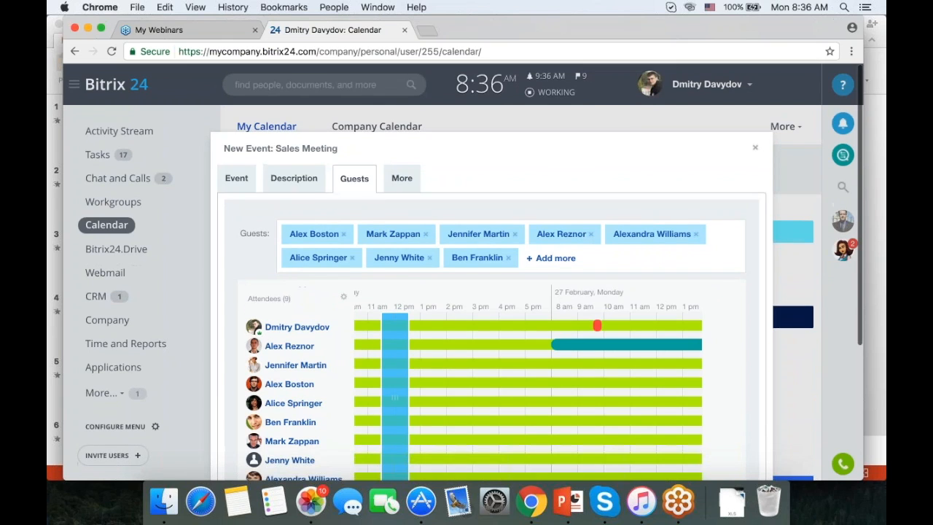
click(402, 179)
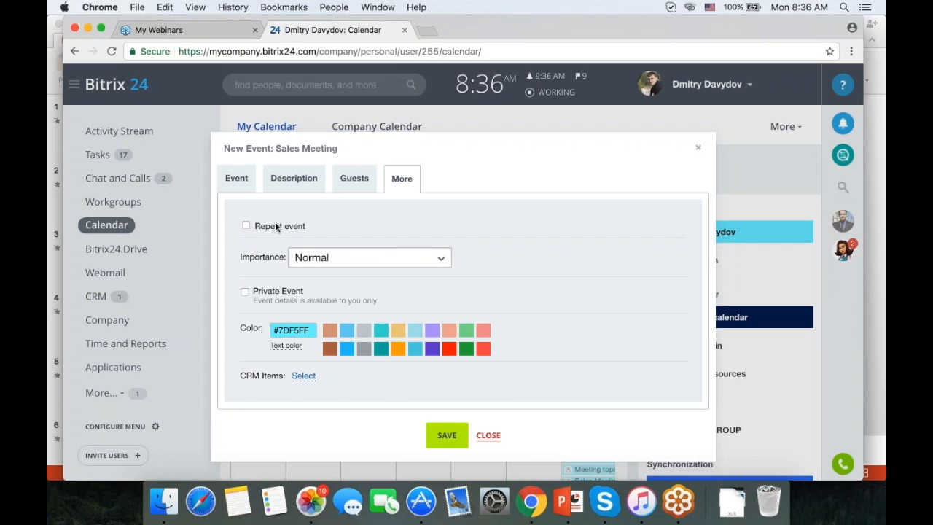
Save the Sales Meeting event to the February 2017 calendar.
click(489, 435)
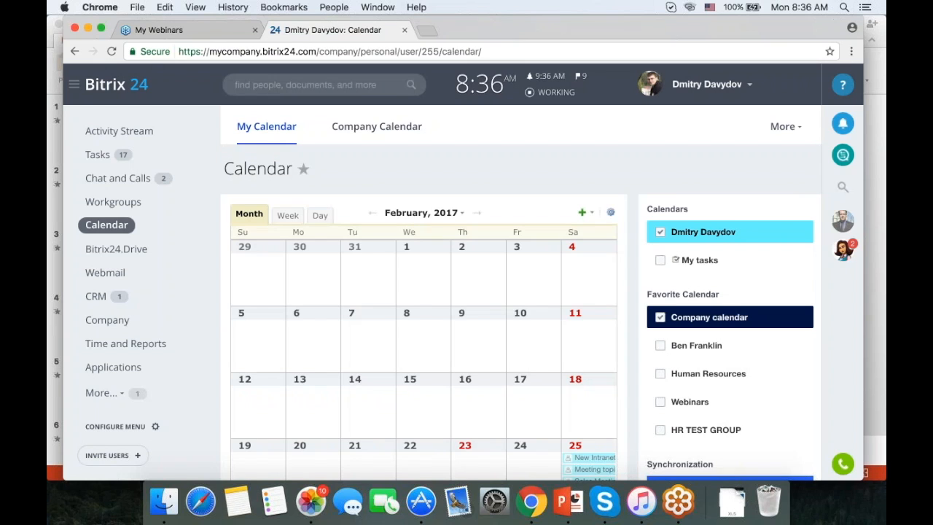
scroll(423, 191, down, 1)
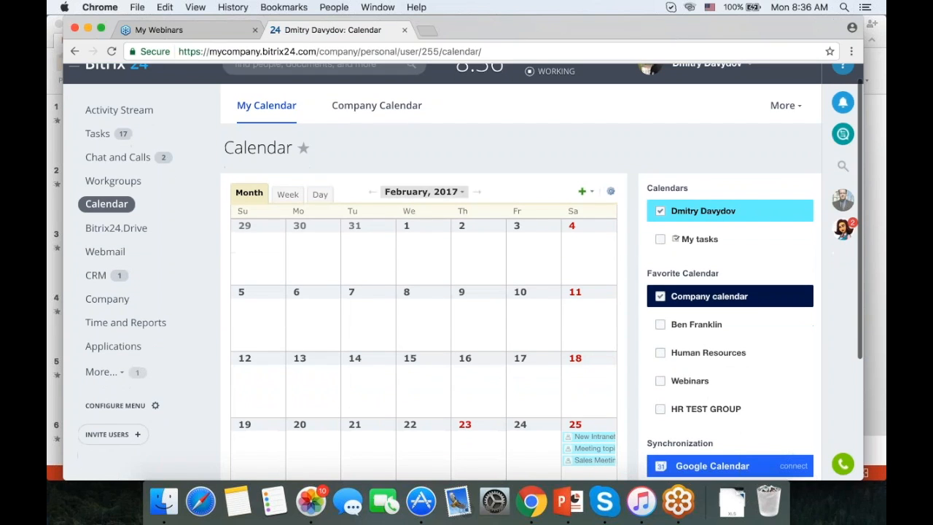
scroll(452, 329, down, 1)
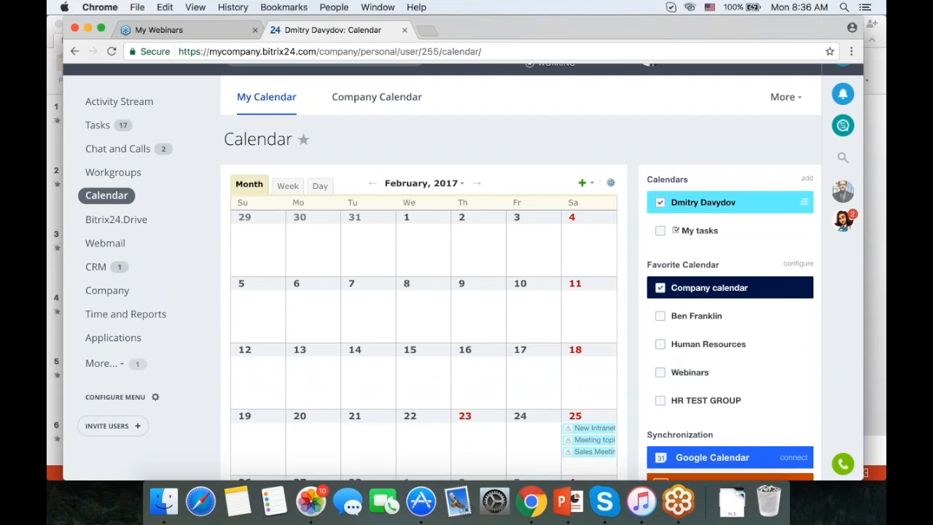
Check the personal calendar preferences without changes, then switch to the Company Calendar.
click(611, 182)
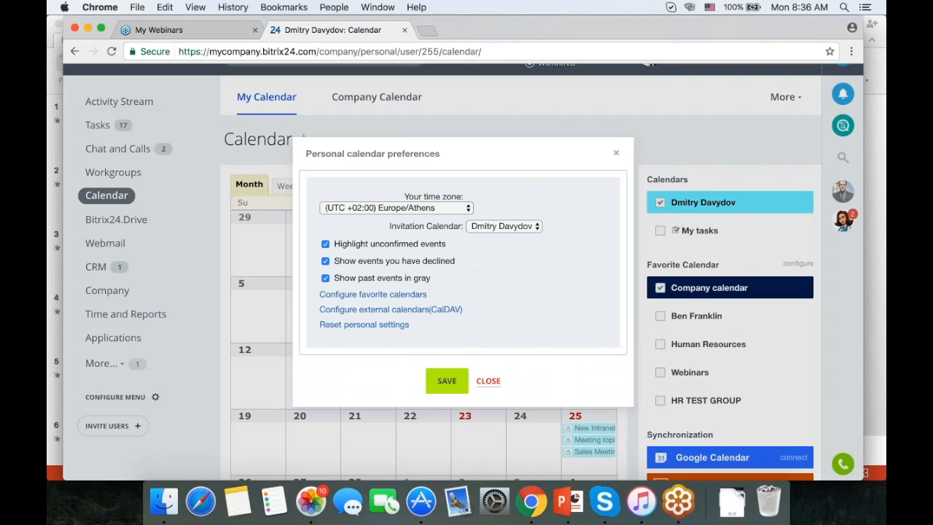
click(616, 152)
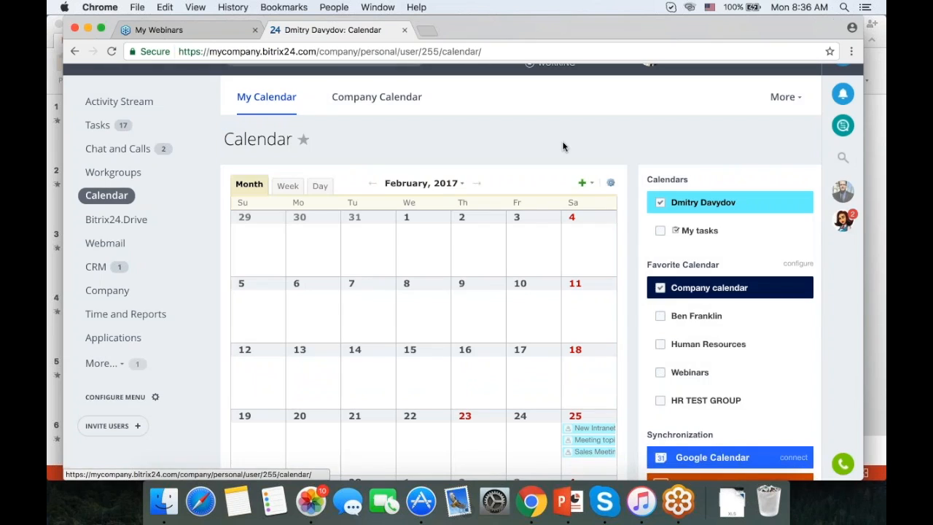
click(376, 98)
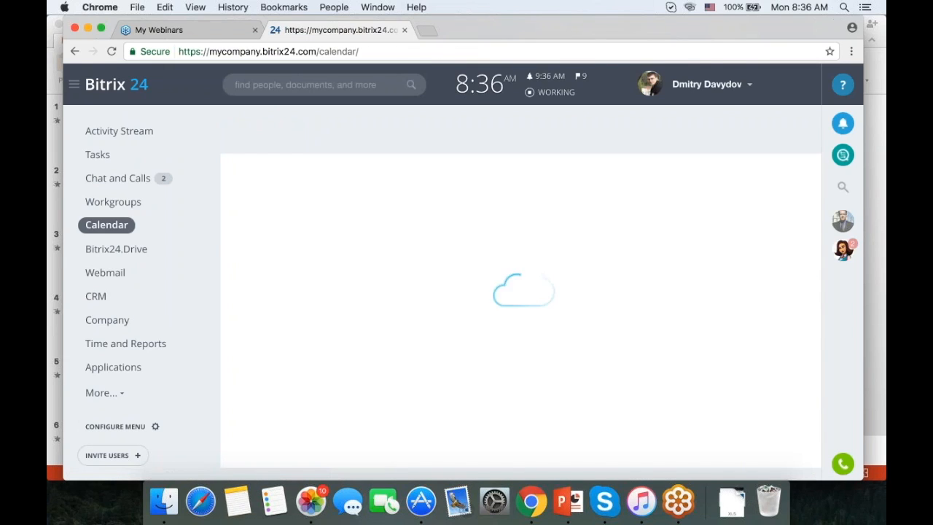
scroll(478, 278, down, 3)
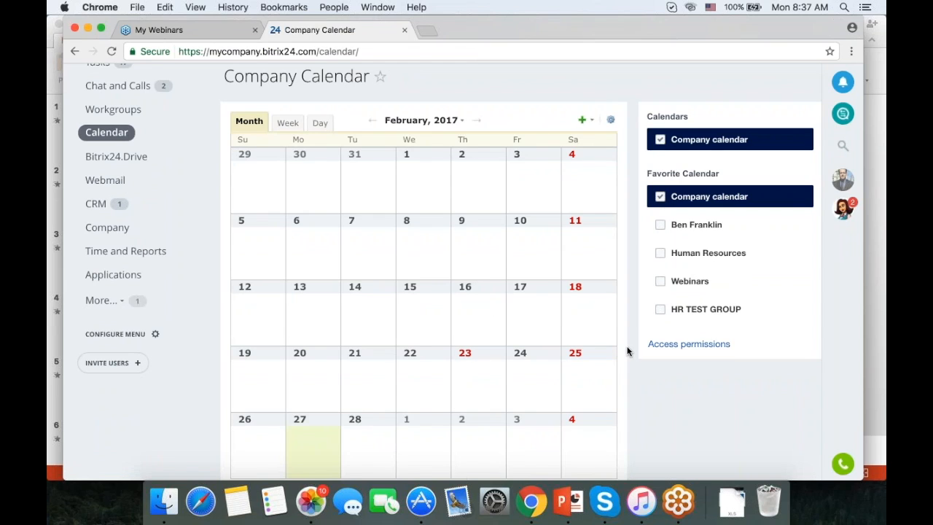
click(685, 344)
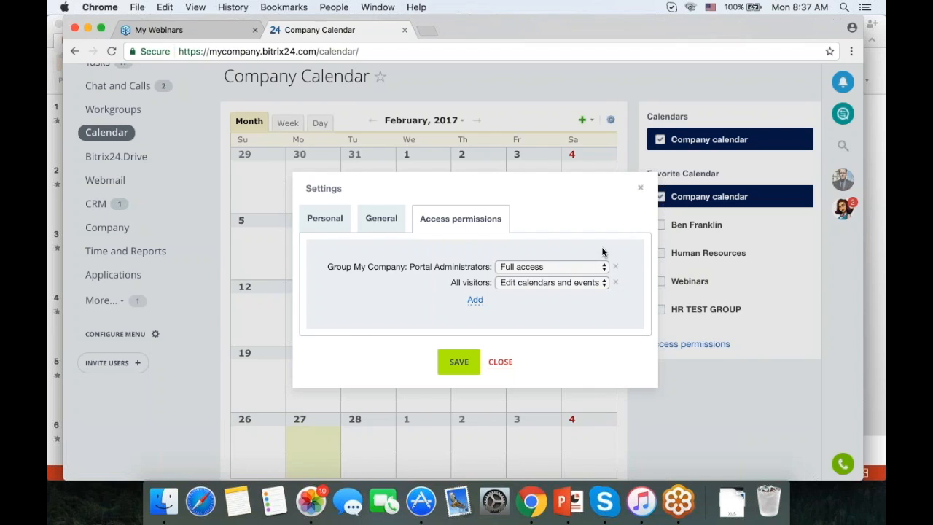
click(641, 188)
scroll(537, 256, up, 3)
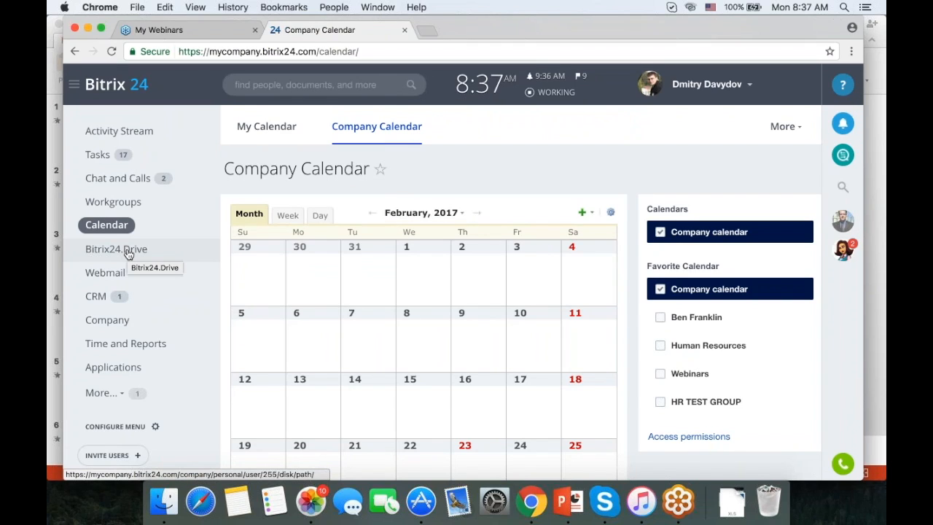
Go to Bitrix24.Drive's Company Drive and browse its folders and files.
click(128, 251)
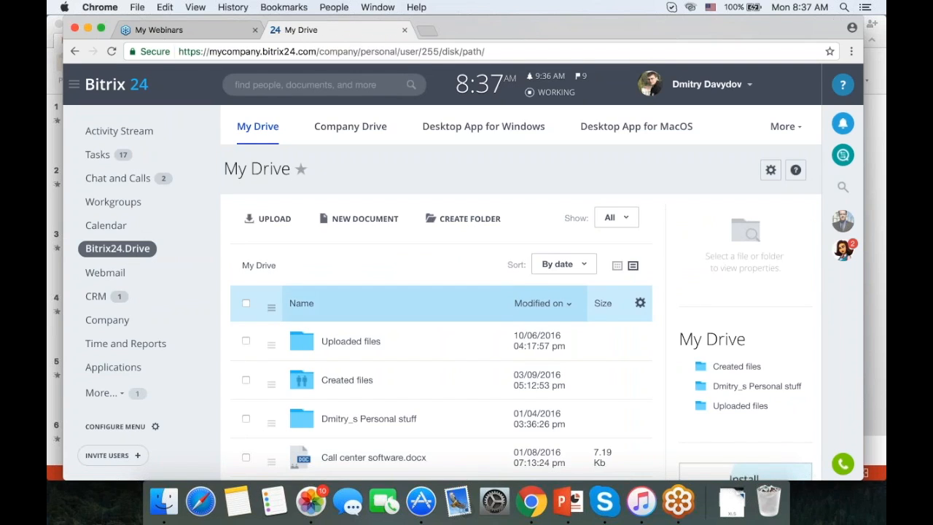
scroll(364, 303, down, 1)
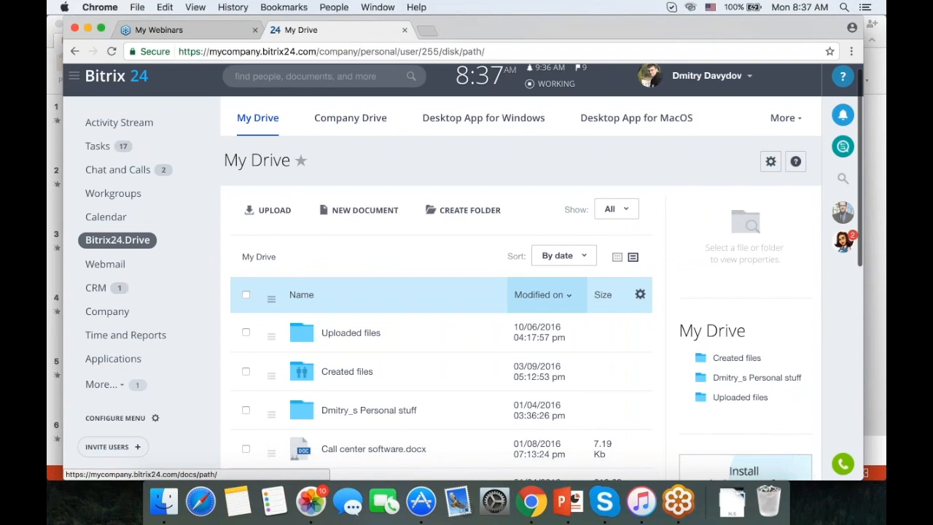
click(338, 120)
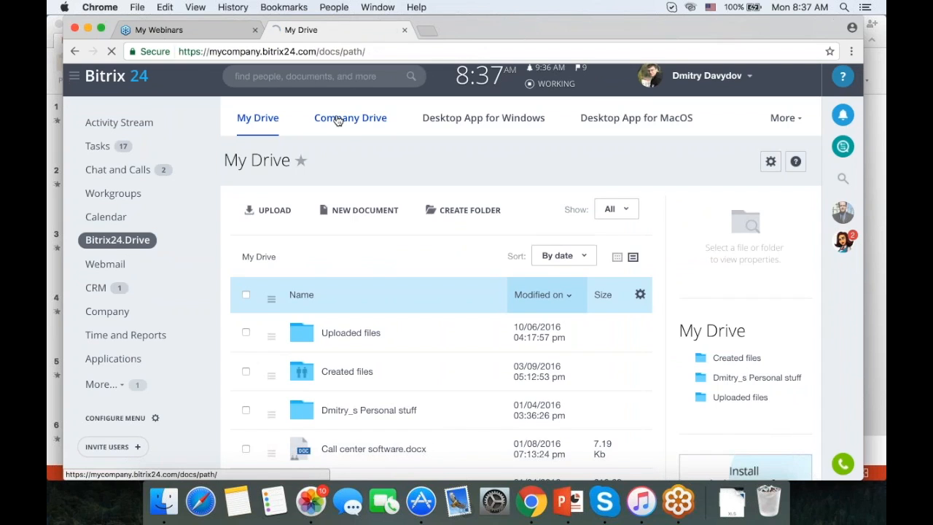
scroll(437, 292, down, 5)
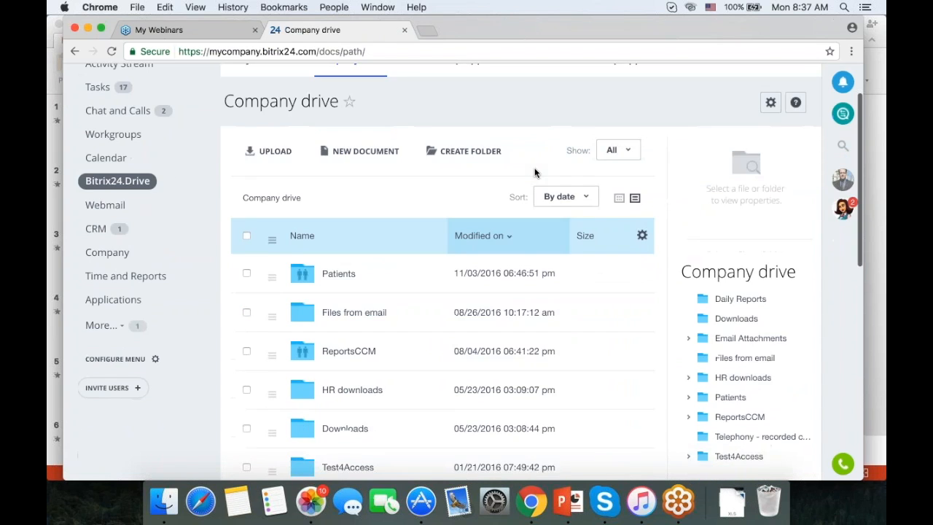
scroll(443, 271, down, 7)
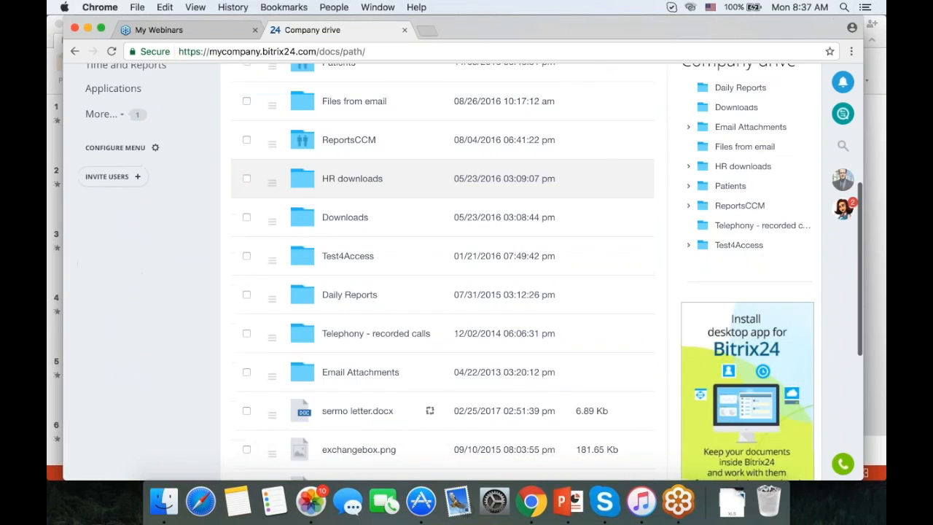
scroll(442, 269, down, 2)
scroll(443, 269, up, 4)
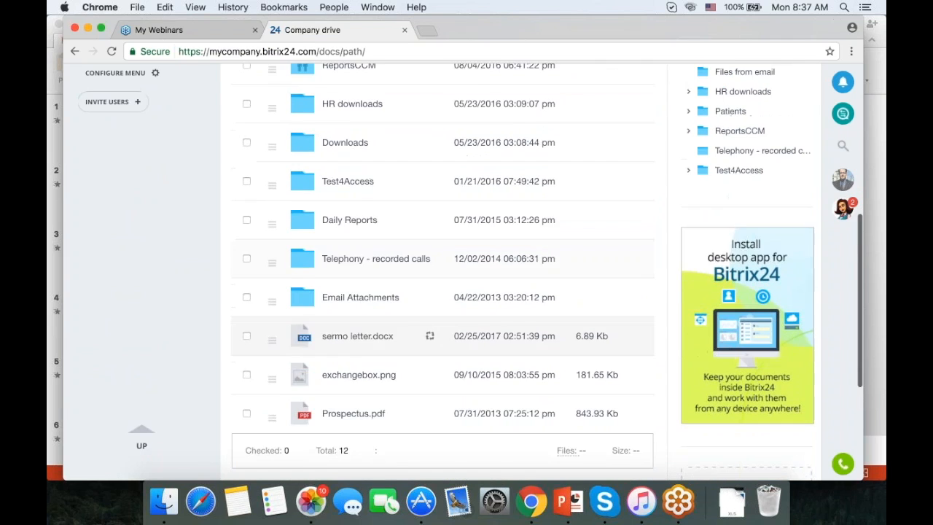
scroll(442, 269, up, 5)
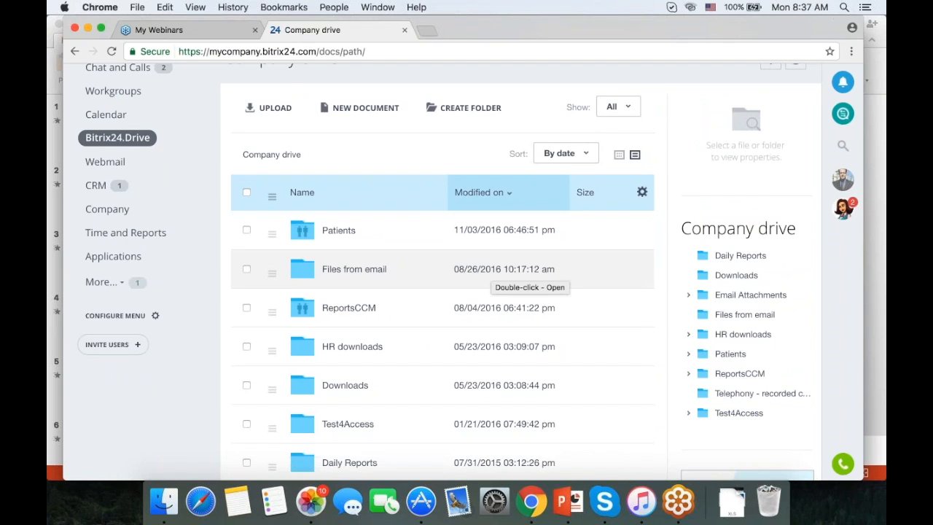
scroll(525, 276, up, 3)
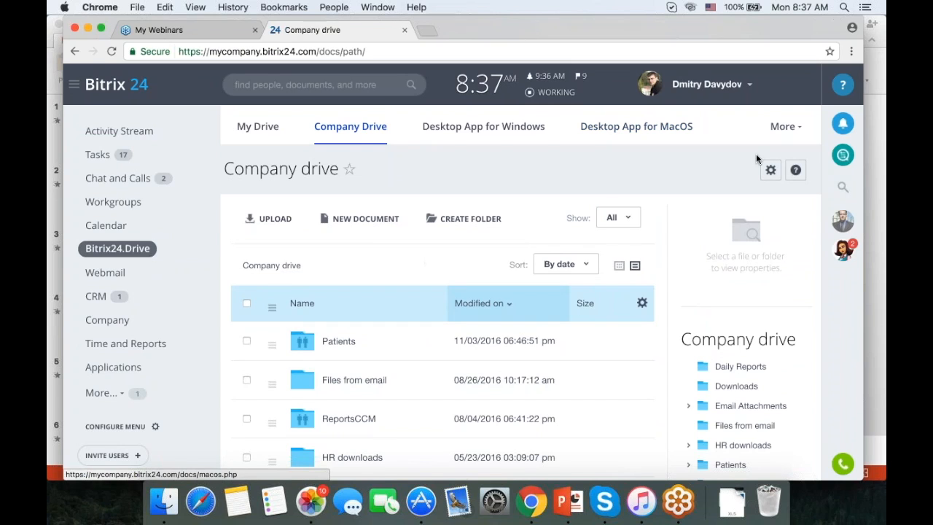
Review the Company drive's access permission levels without changing them.
click(769, 170)
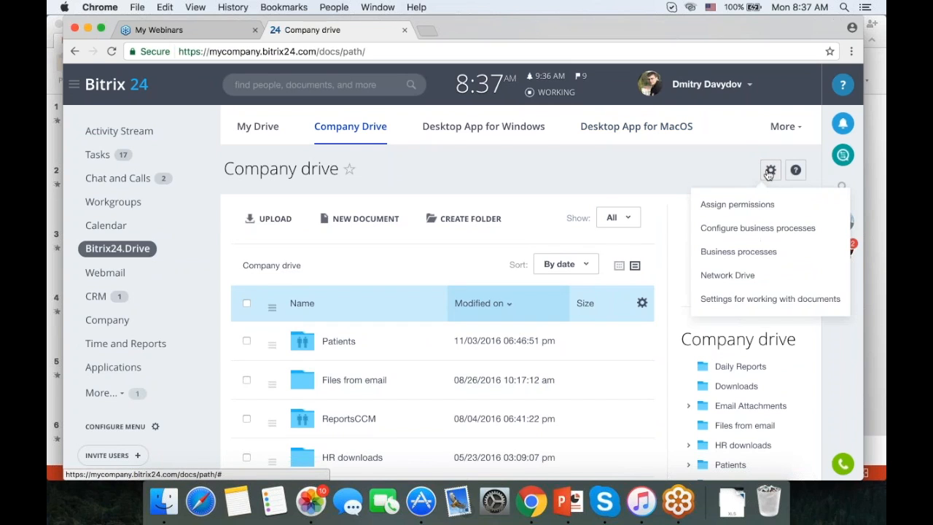
click(742, 207)
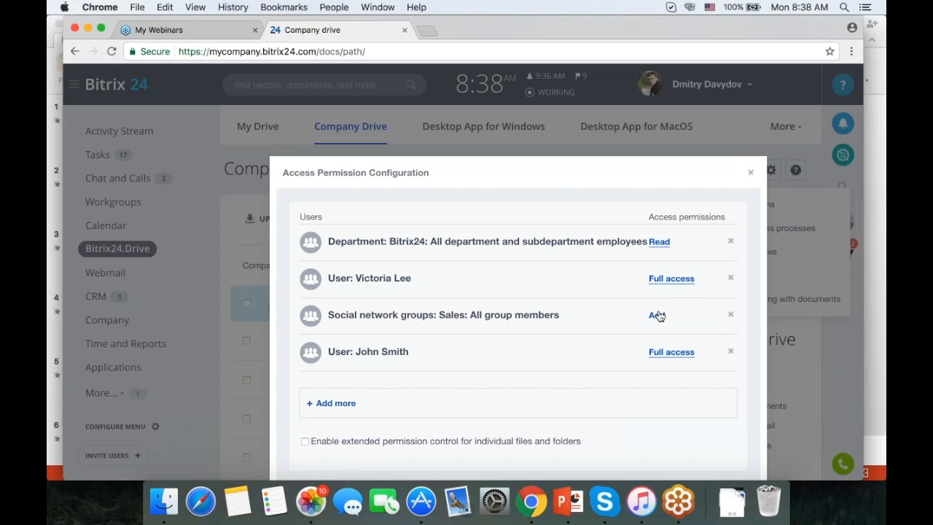
click(667, 353)
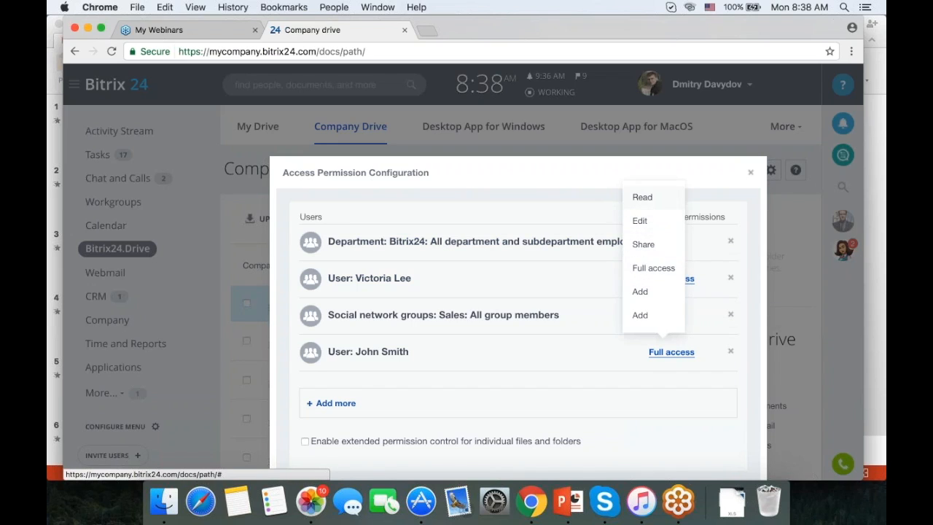
click(750, 173)
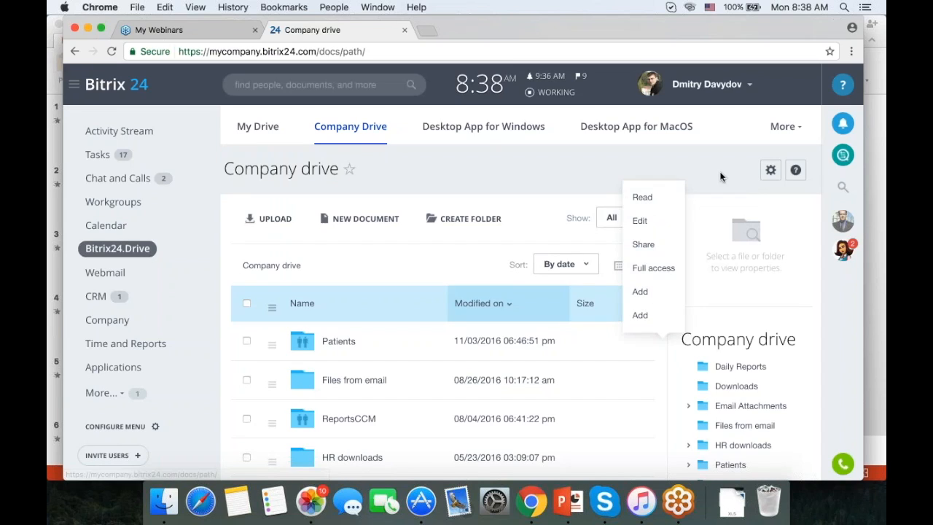
Switch the Company drive's document handling to Locally.
click(771, 172)
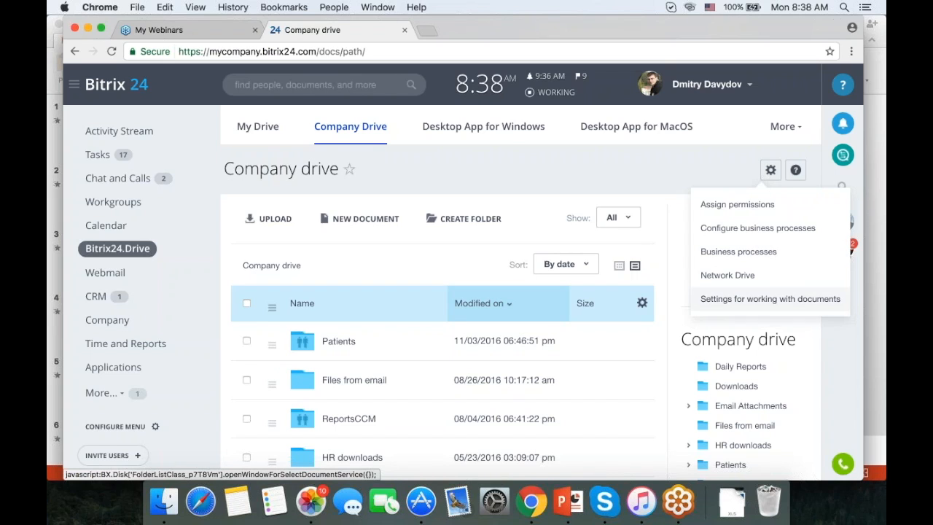
click(731, 299)
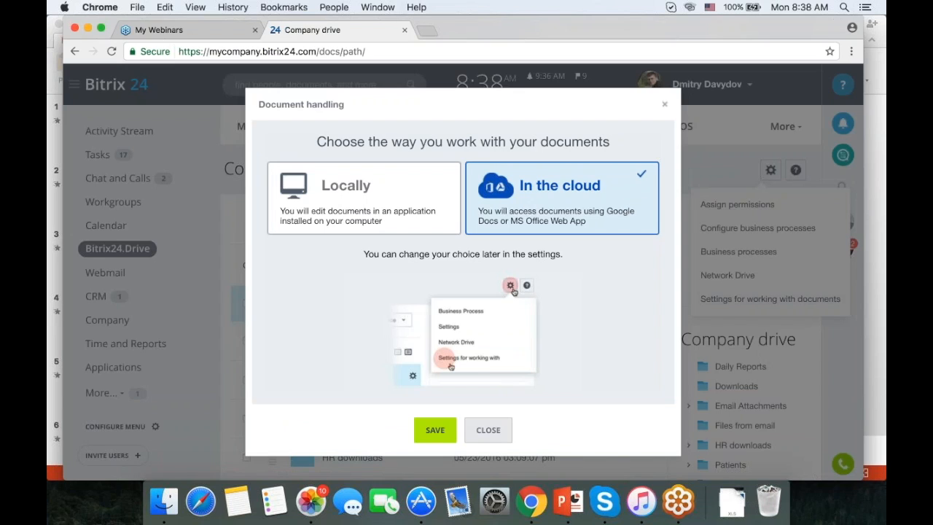
click(364, 199)
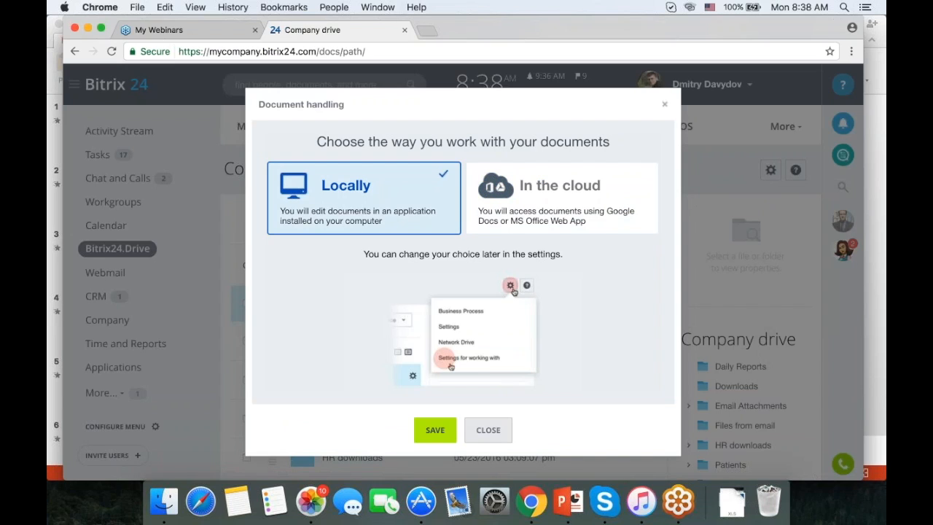
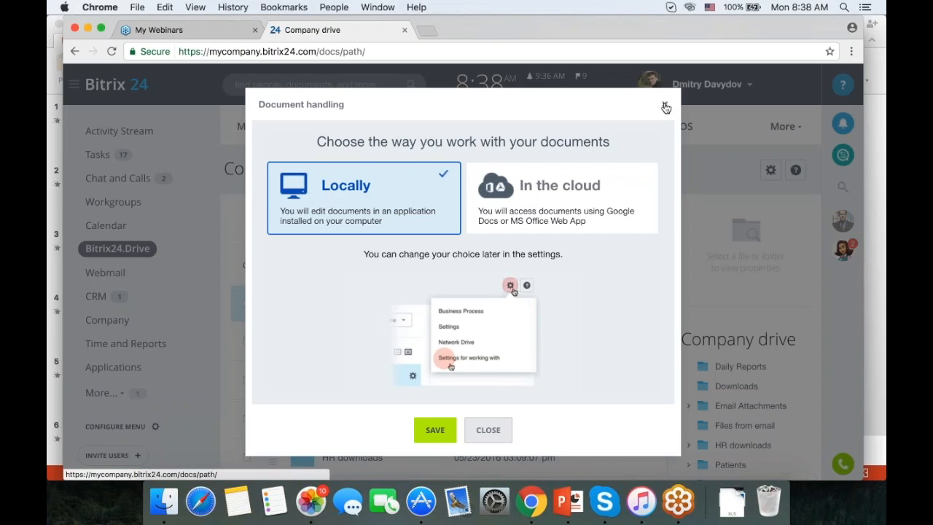
Dismiss the Document handling dialog and scroll down the Company drive file list.
click(664, 106)
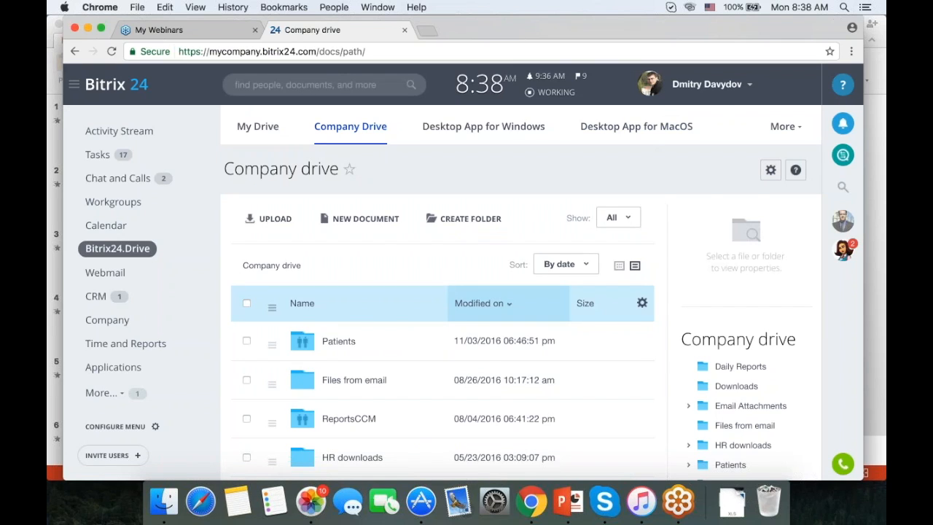
scroll(384, 315, down, 5)
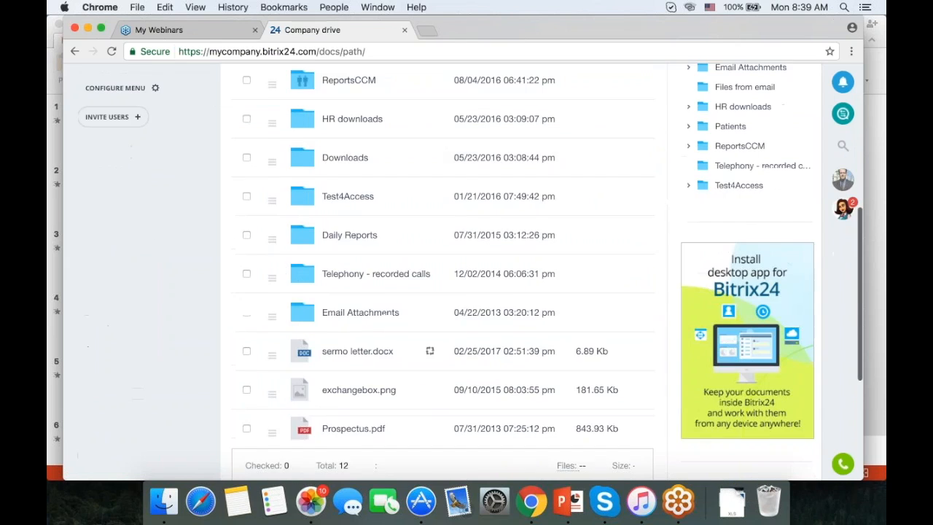
scroll(565, 263, down, 1)
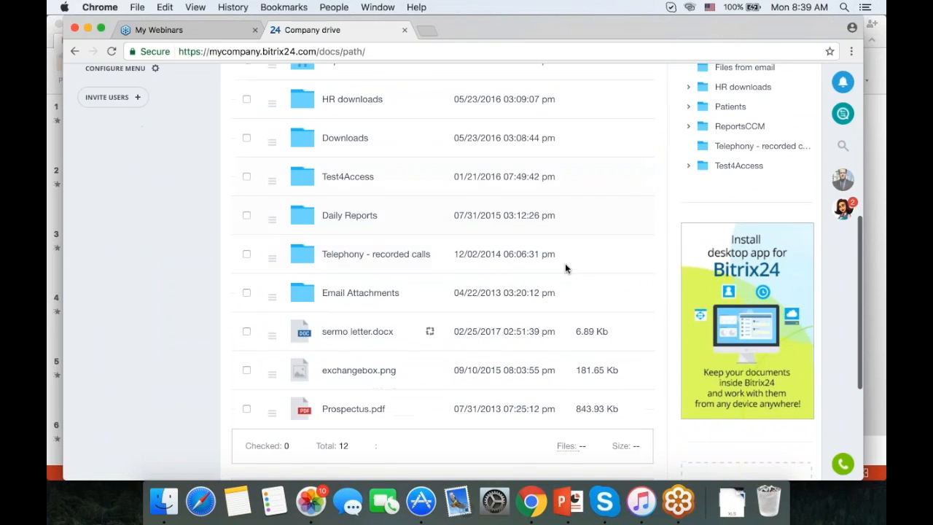
Turn on a public link for sermo letter.docx and view its time-limit and password settings.
click(272, 337)
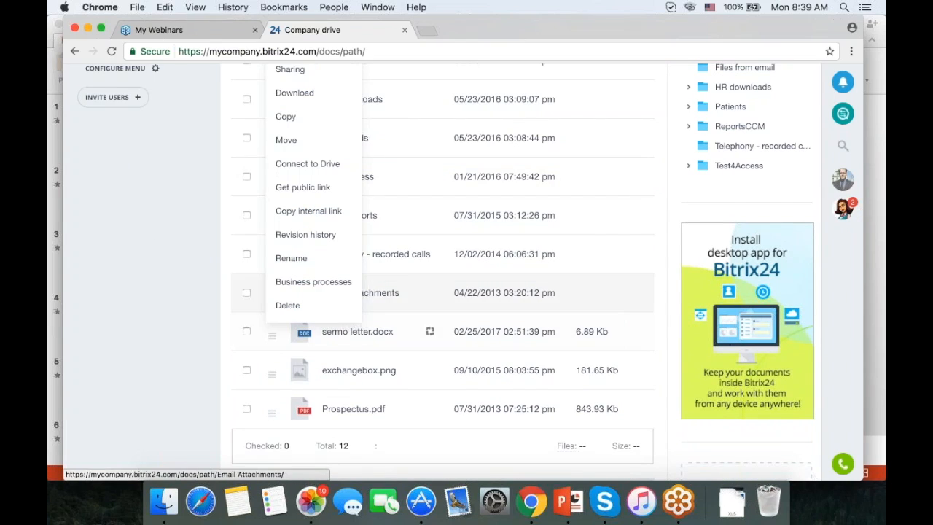
scroll(421, 241, up, 3)
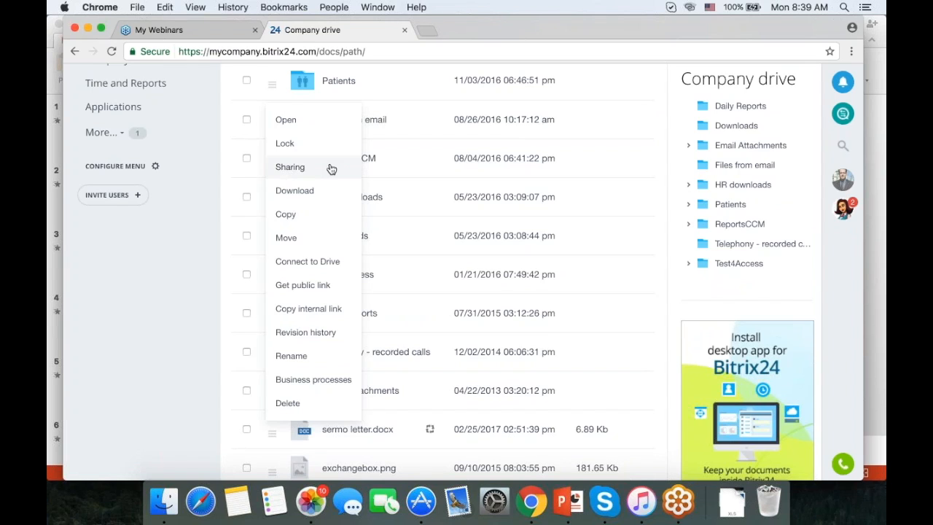
click(315, 289)
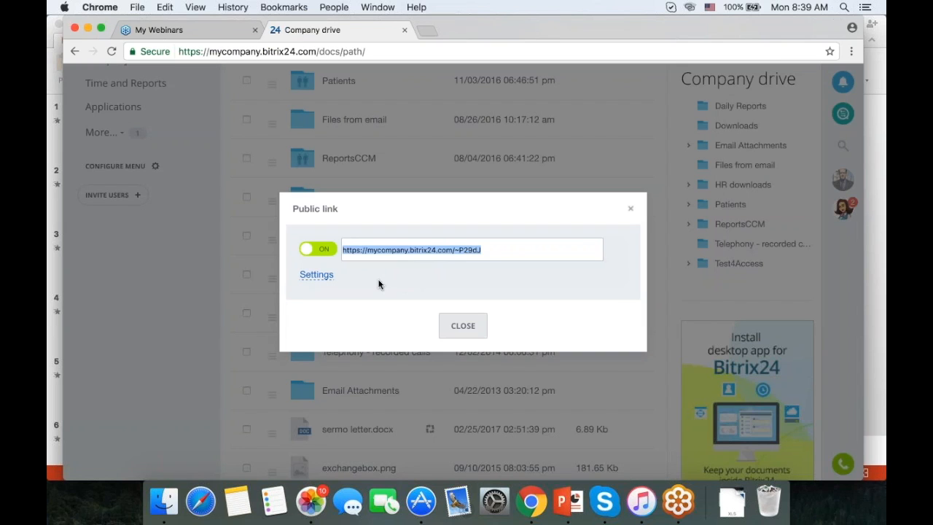
click(316, 275)
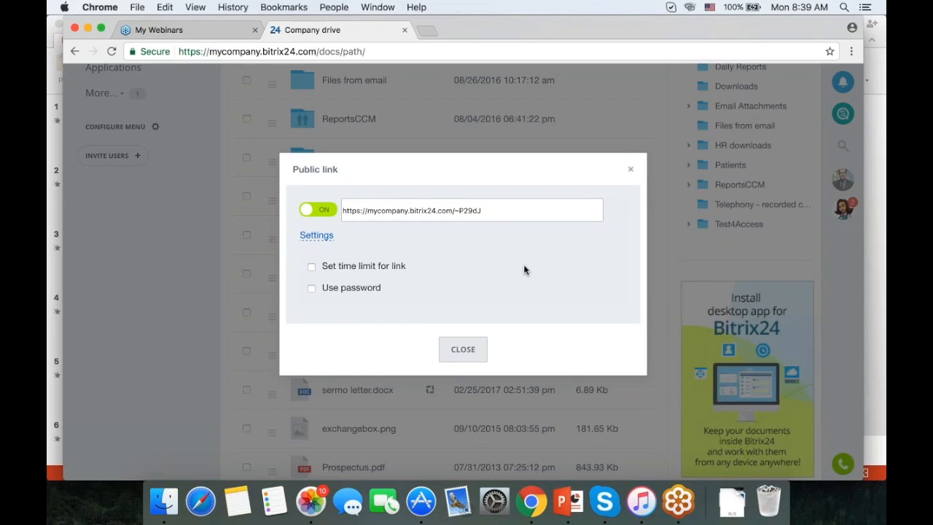
click(630, 169)
scroll(571, 235, down, 3)
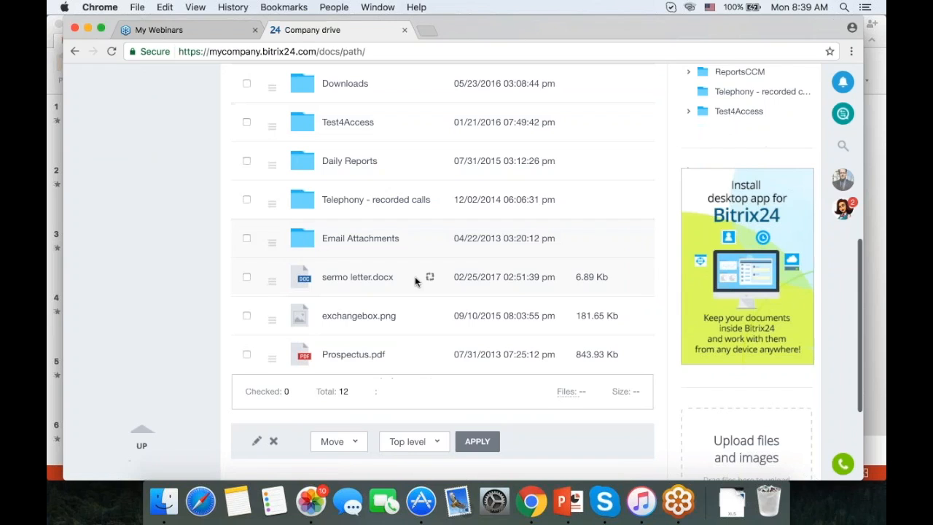
Open sermo letter.docx's properties page and preview the document's contents.
double_click(298, 277)
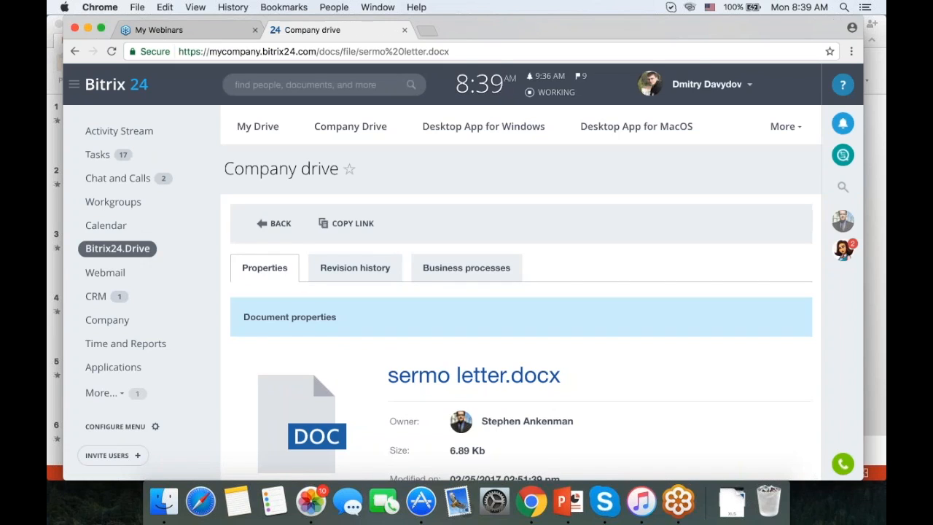
scroll(423, 304, down, 2)
click(423, 303)
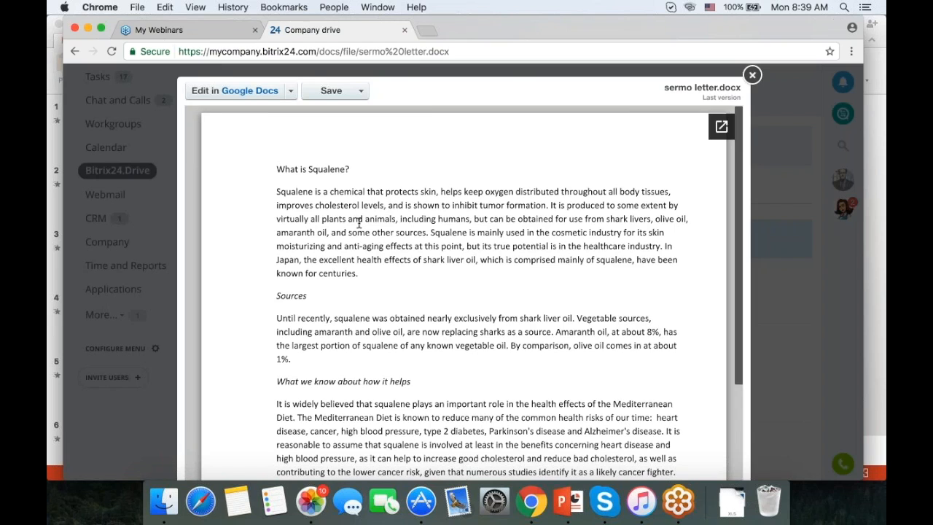
scroll(359, 222, down, 5)
scroll(335, 223, up, 5)
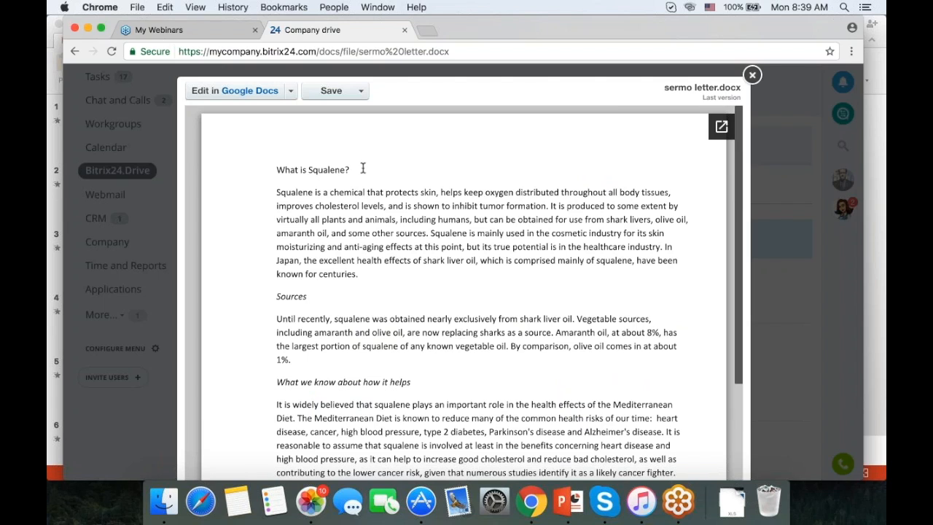
click(752, 76)
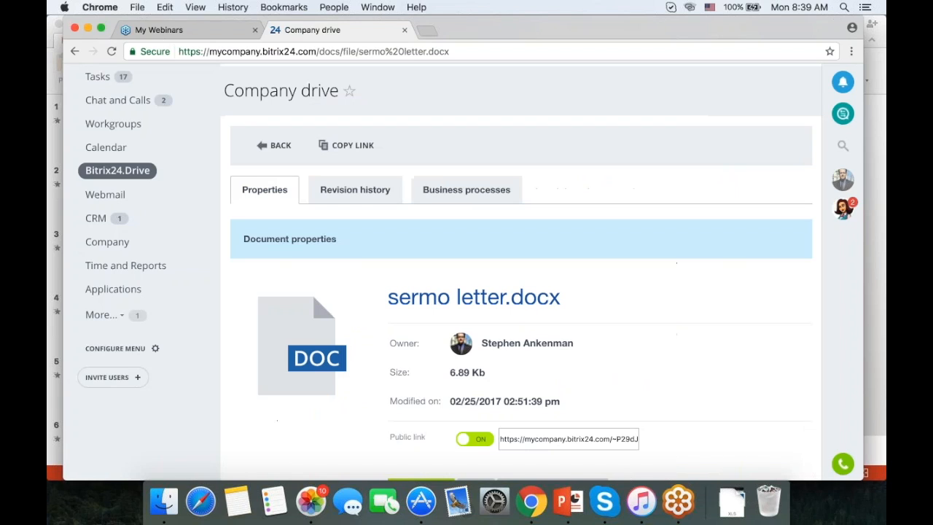
scroll(635, 240, down, 5)
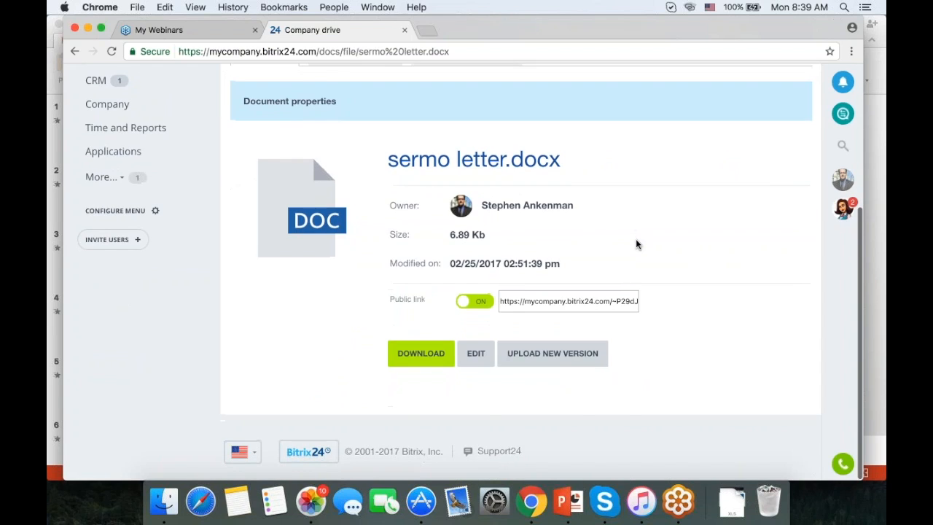
scroll(636, 244, up, 5)
Check the file's three-version revision history and business processes, then return to Company Drive.
click(347, 214)
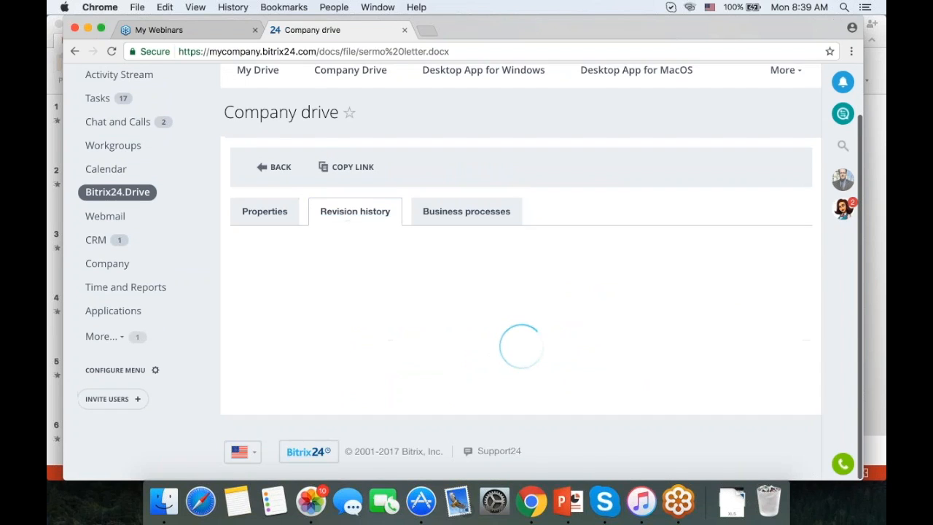
scroll(346, 213, down, 2)
scroll(540, 270, up, 4)
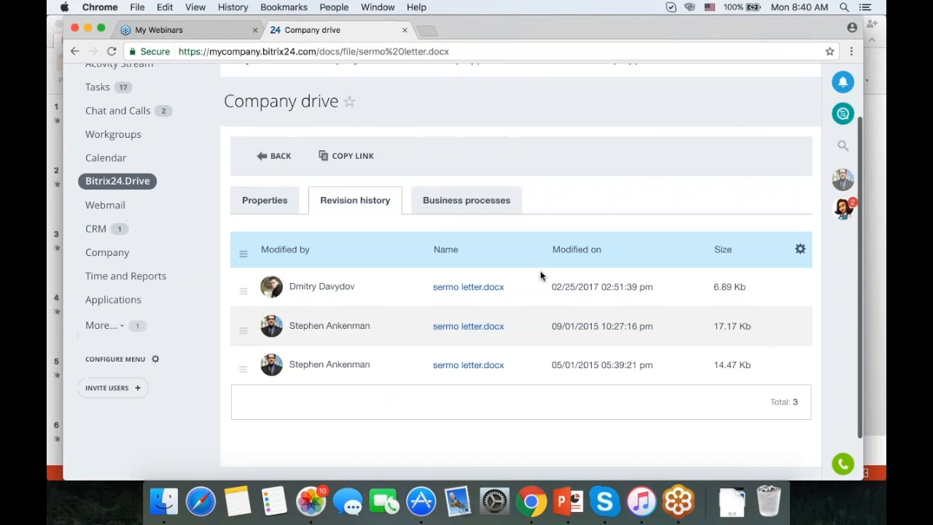
click(466, 268)
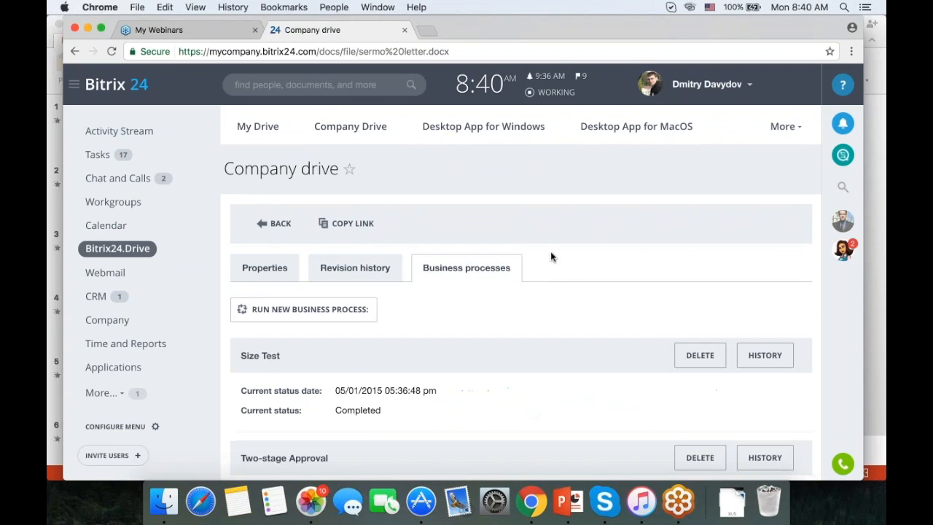
scroll(510, 331, down, 3)
scroll(510, 332, down, 2)
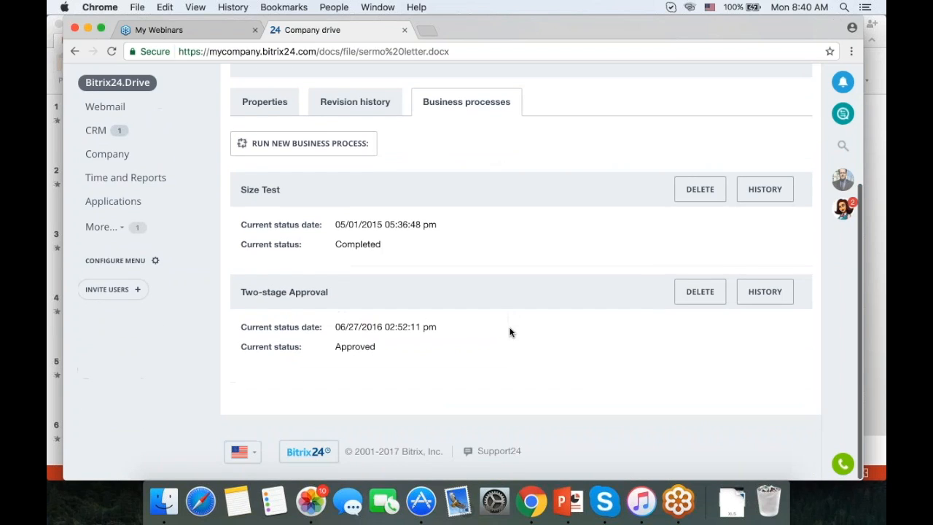
scroll(510, 332, up, 5)
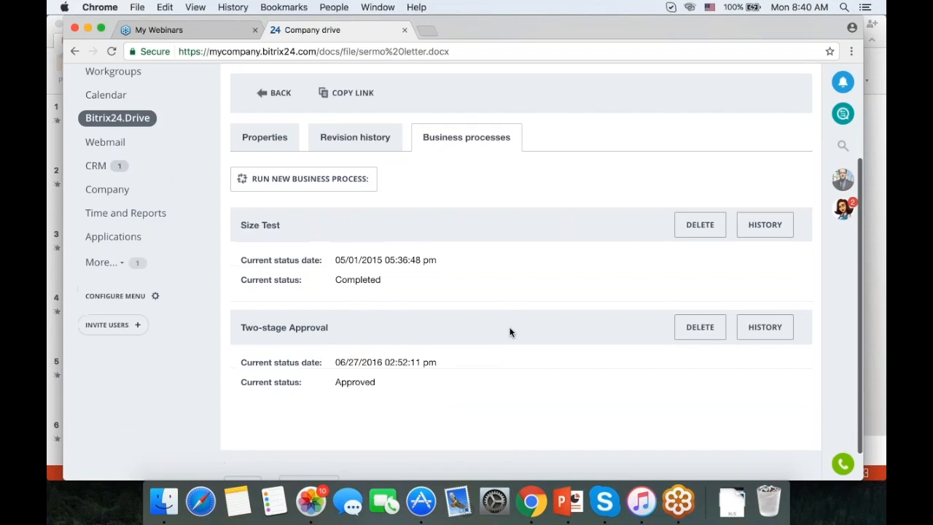
click(361, 122)
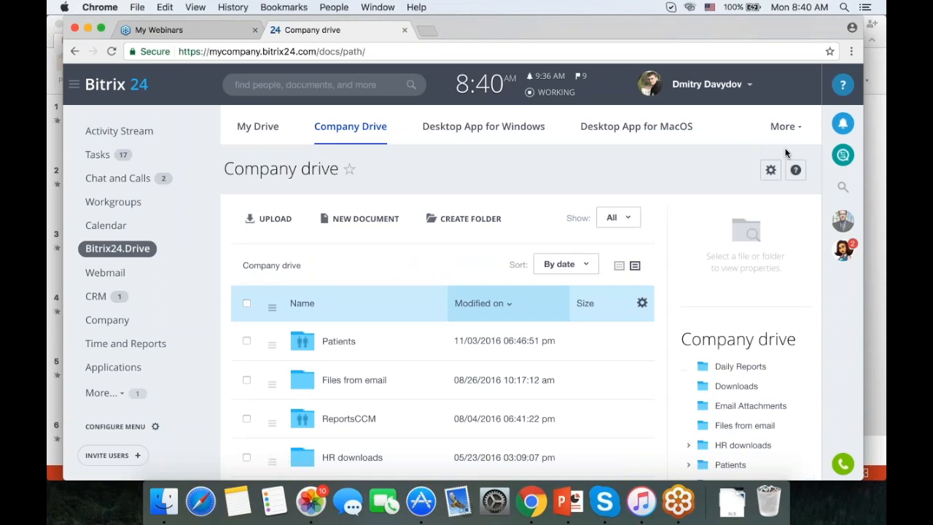
Confirm the drive's business processes are activated and browse its 10 Business Process Templates.
click(771, 170)
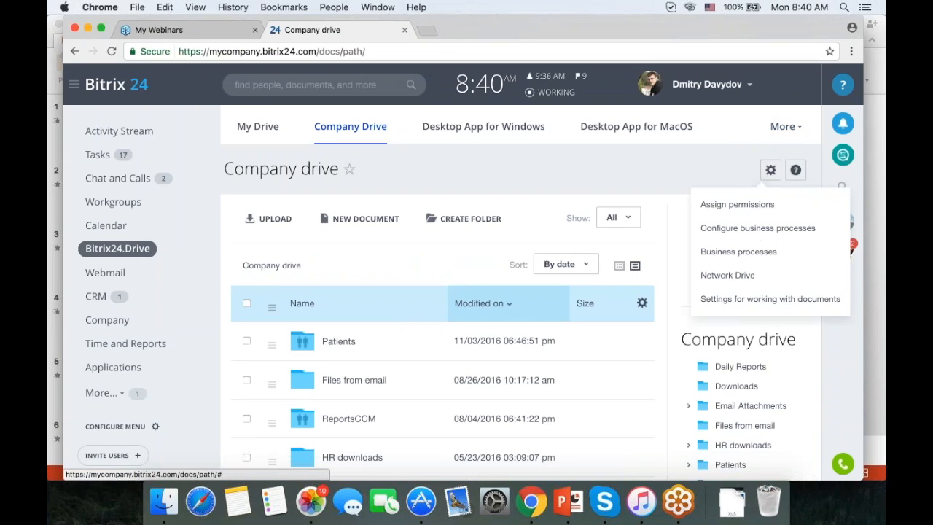
click(751, 228)
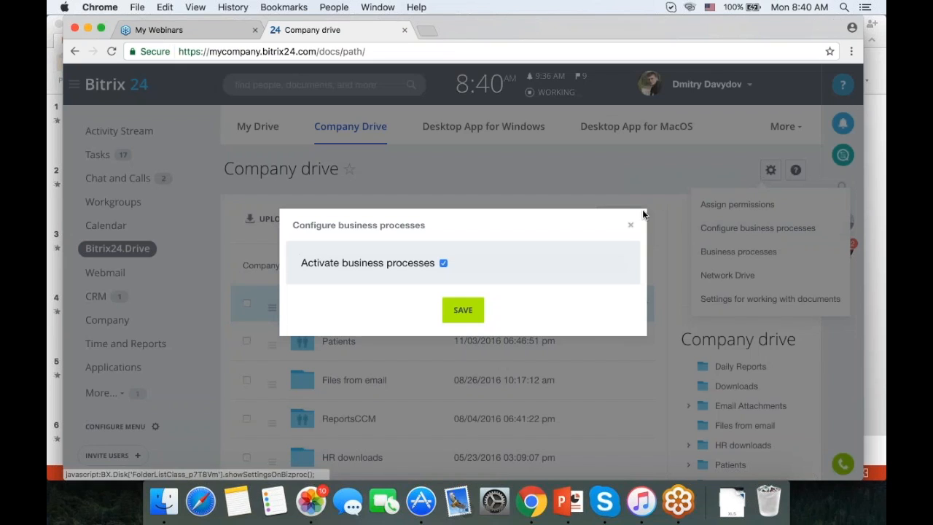
click(630, 225)
click(722, 251)
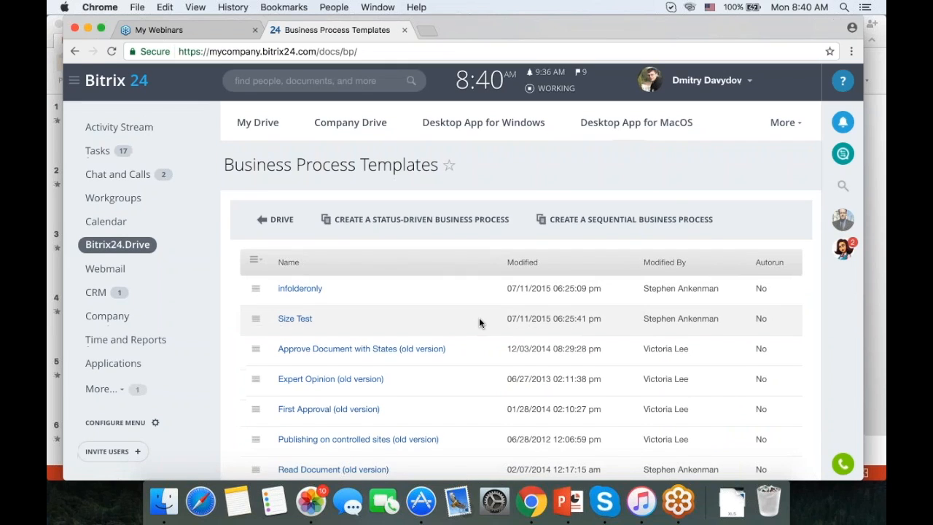
scroll(478, 317, down, 7)
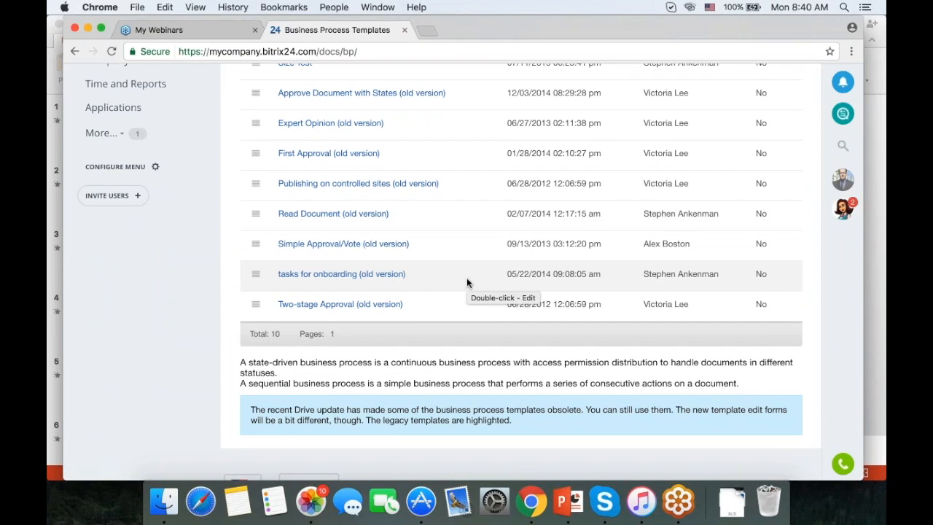
scroll(467, 281, up, 4)
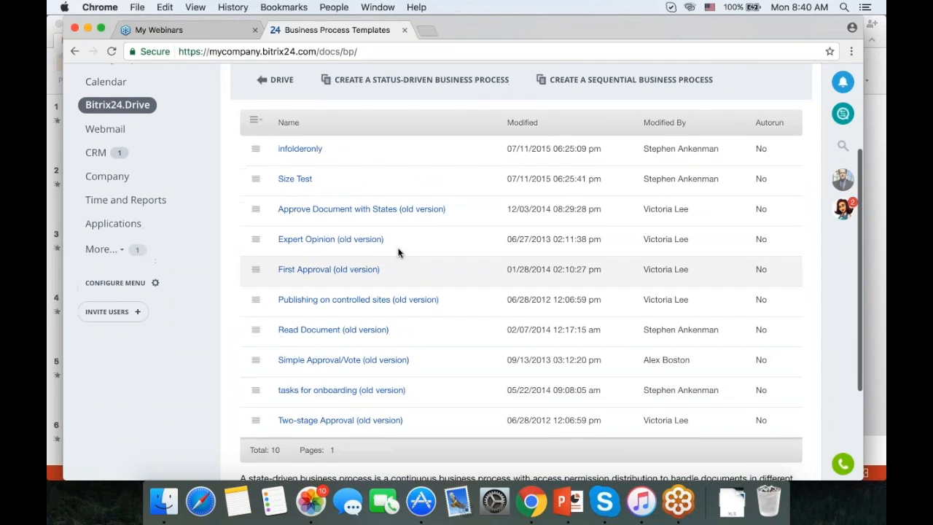
scroll(476, 237, down, 1)
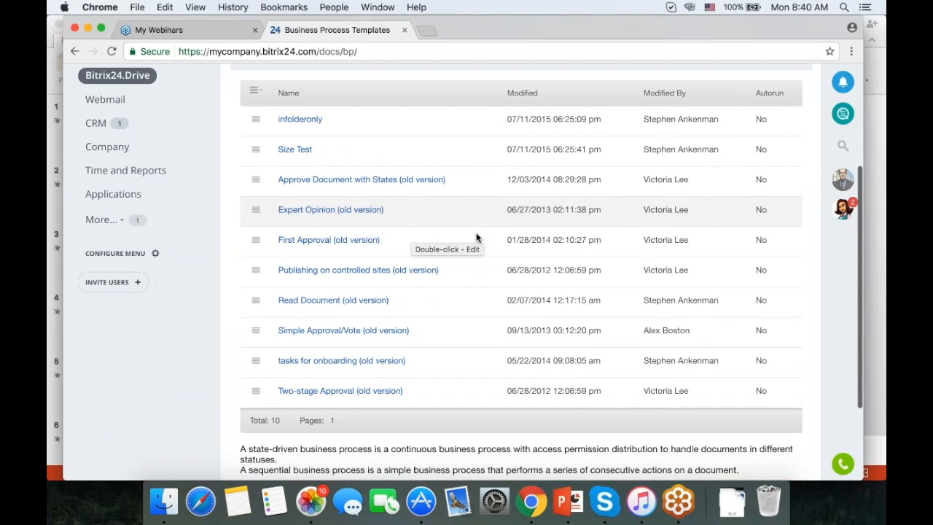
scroll(476, 238, up, 6)
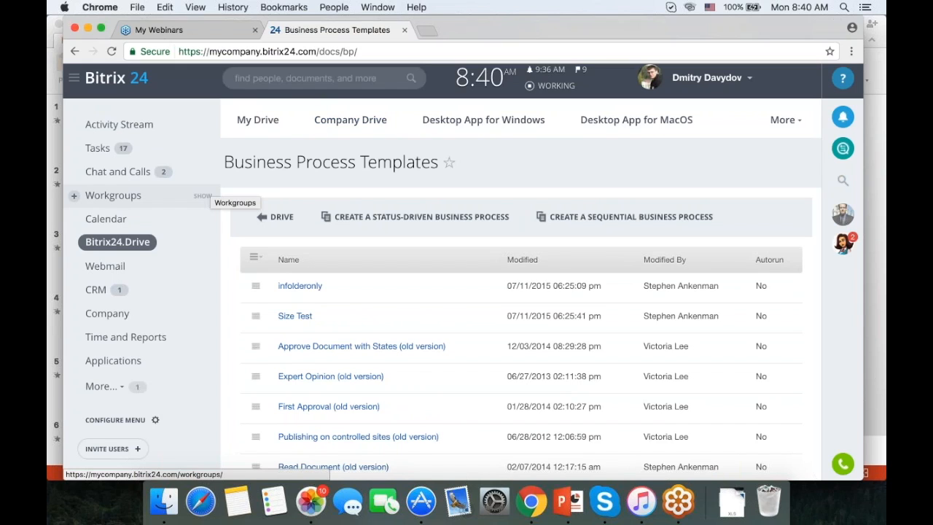
Review Webmail's E-mail Services, bitrix24.com and Own Domain mailbox options, then go to CRM.
click(104, 270)
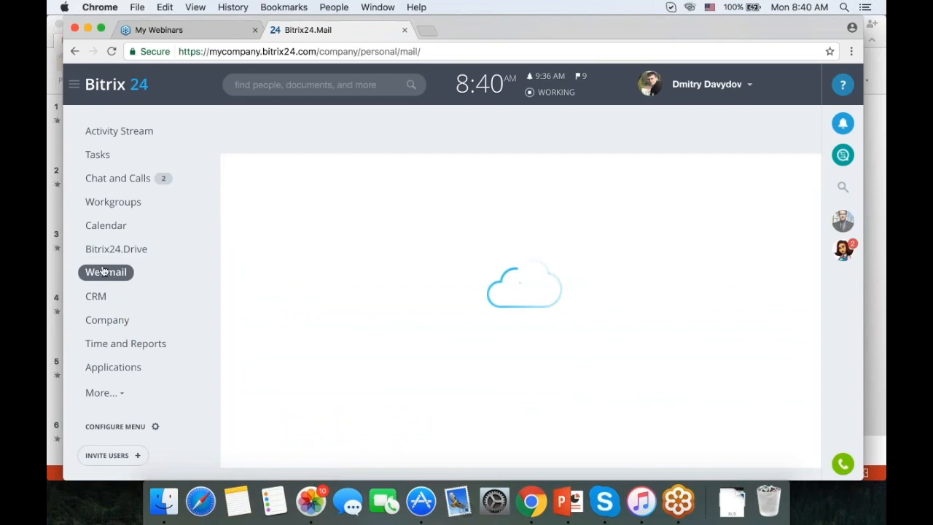
scroll(104, 272, down, 2)
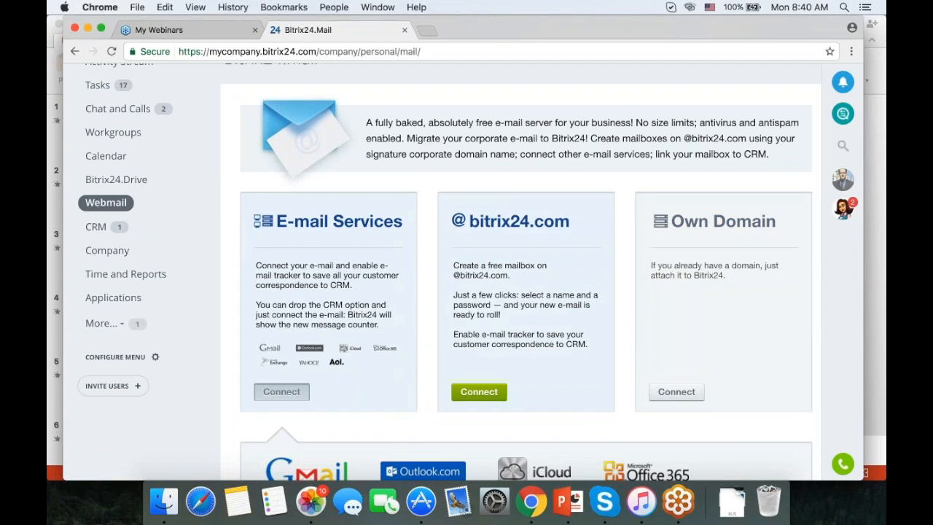
scroll(590, 210, down, 3)
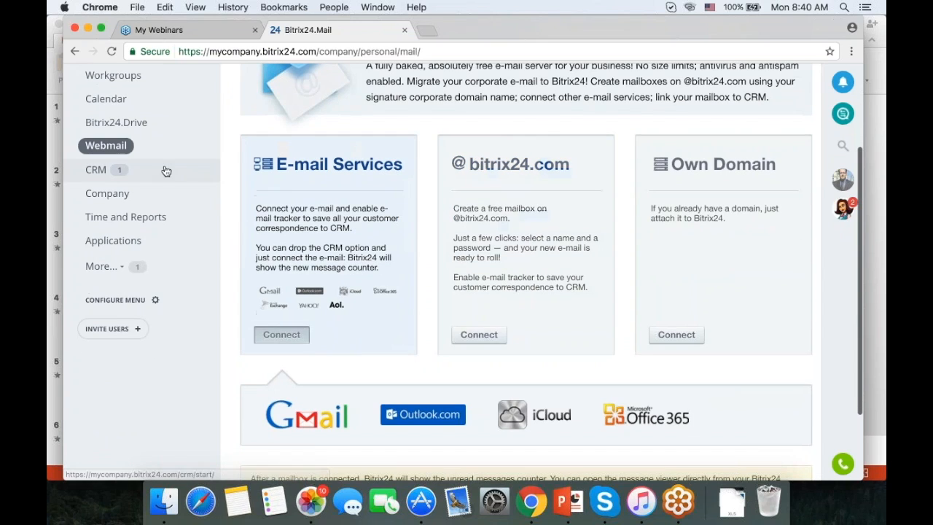
click(97, 172)
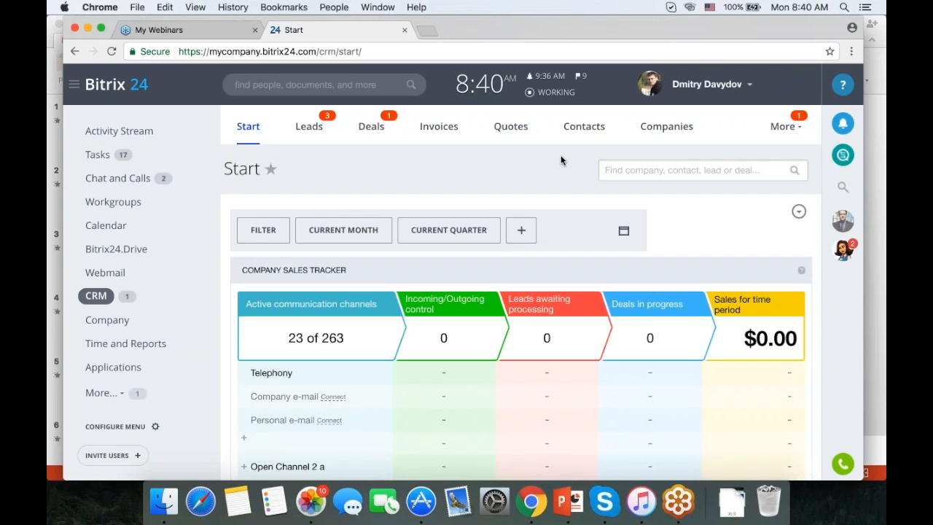
Open CRM Access Permissions through More > Settings > Permissions to see role assignments.
click(777, 131)
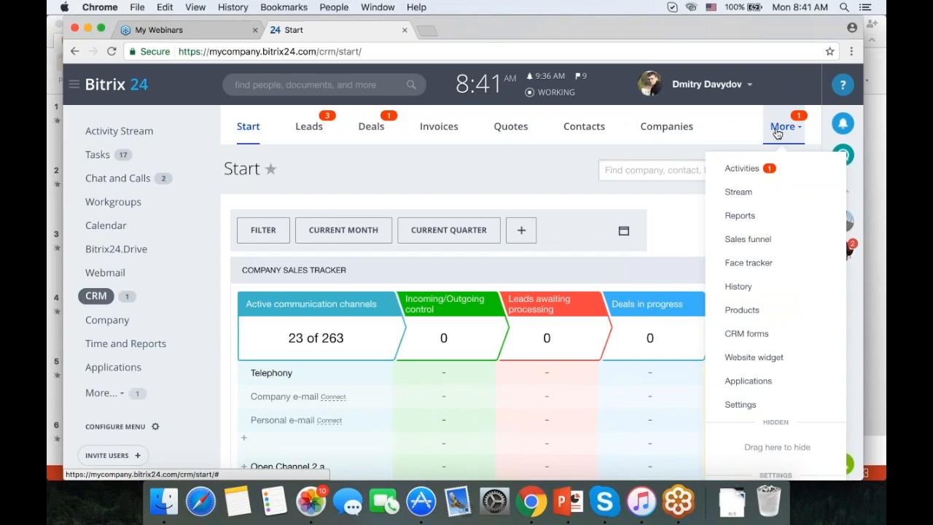
click(747, 406)
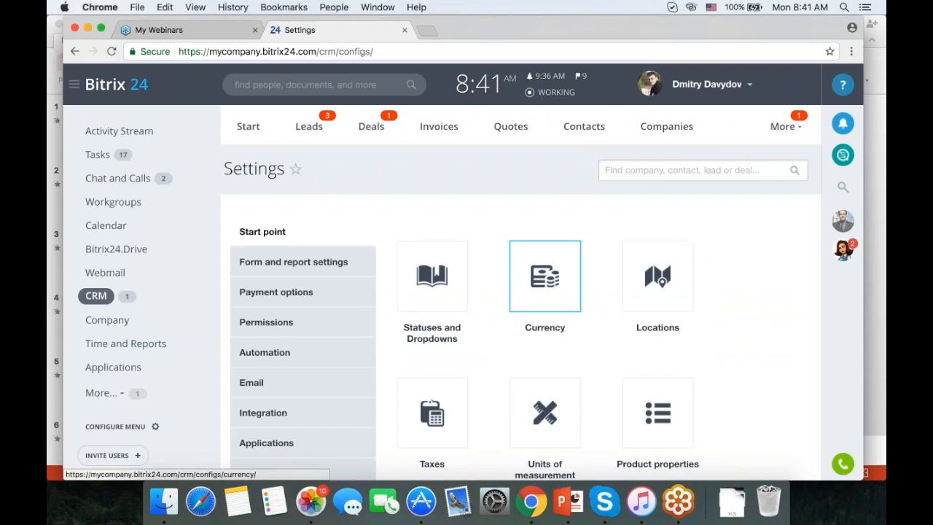
click(258, 325)
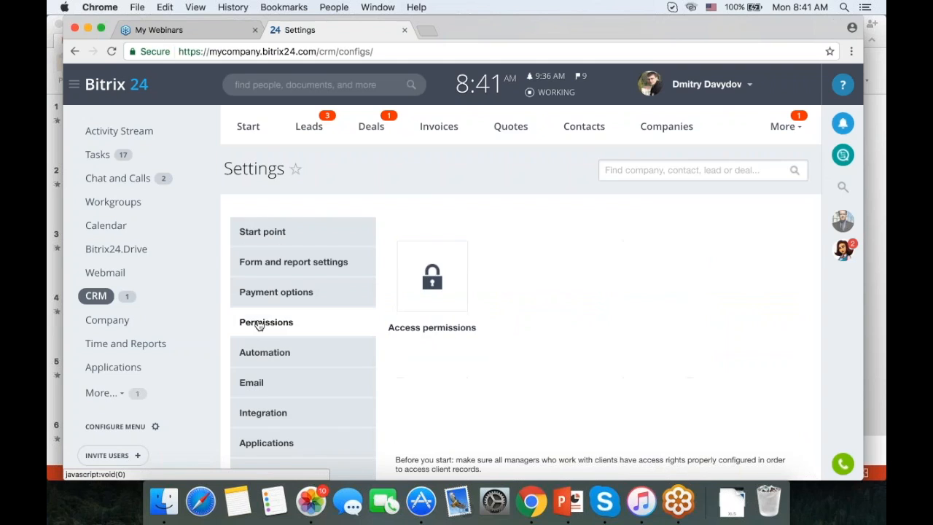
click(418, 330)
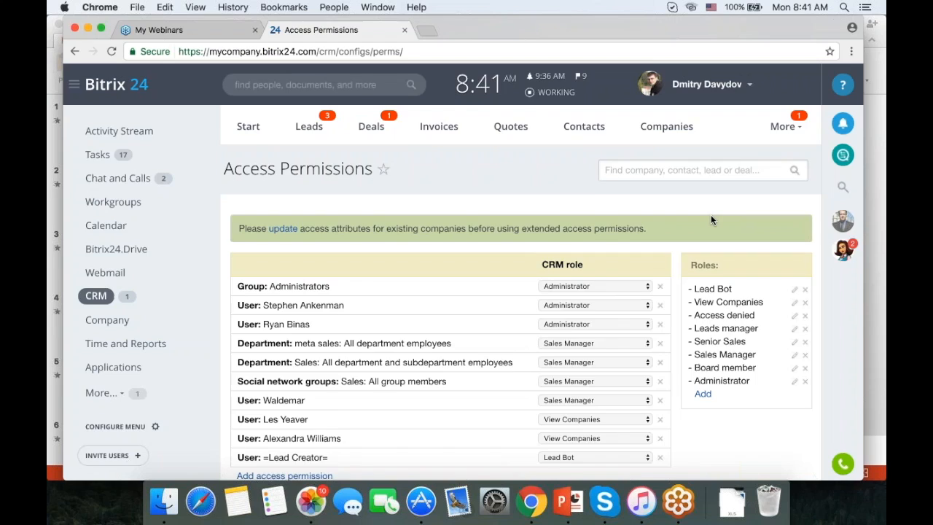
scroll(710, 215, down, 2)
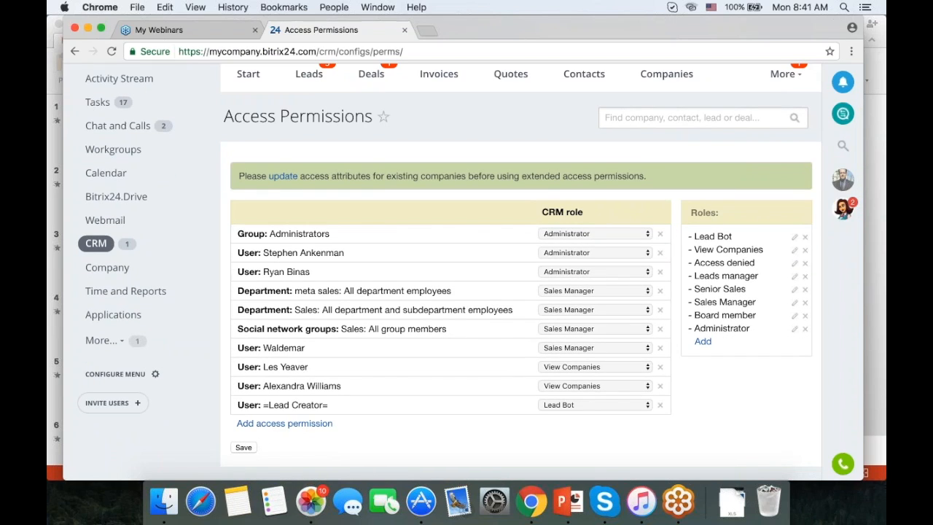
Review the Sales Manager role's permission grid, leaving invoice Read access at Personal.
click(794, 305)
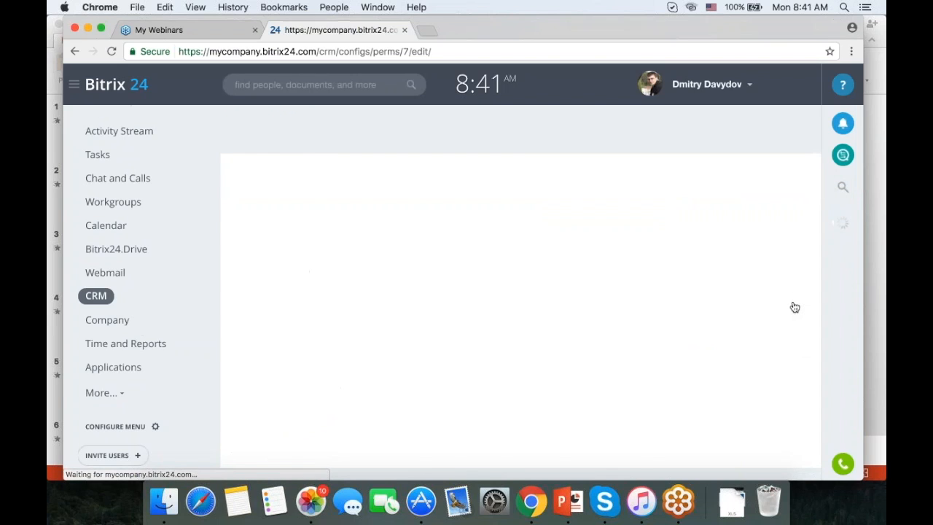
scroll(510, 292, down, 3)
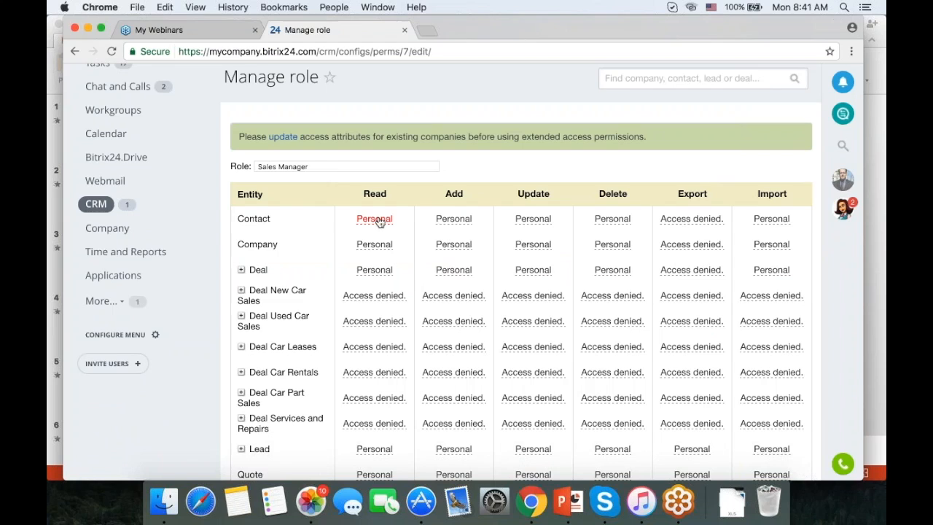
scroll(388, 211, down, 2)
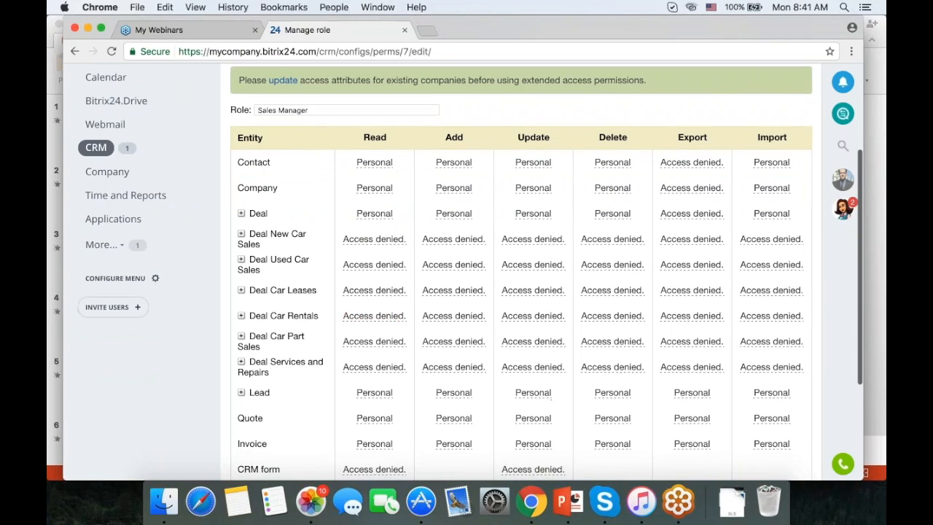
scroll(470, 272, down, 2)
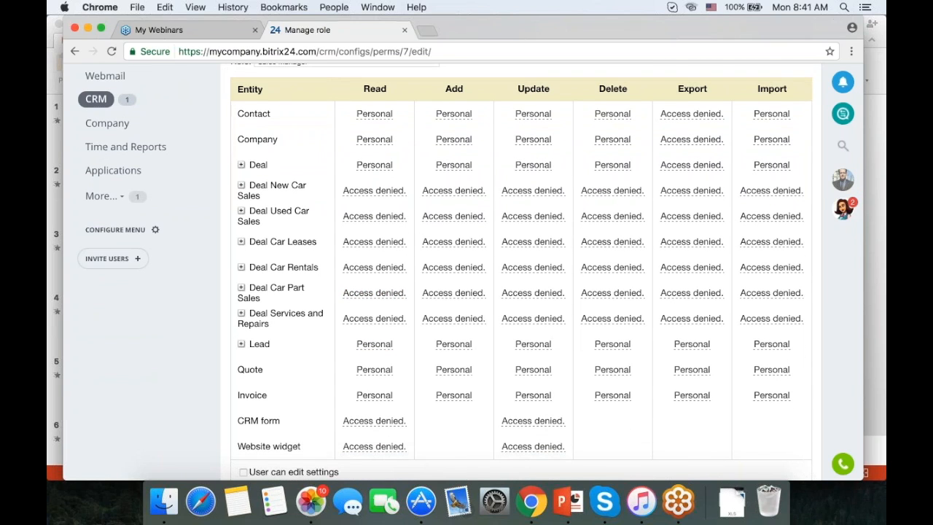
scroll(378, 337, down, 1)
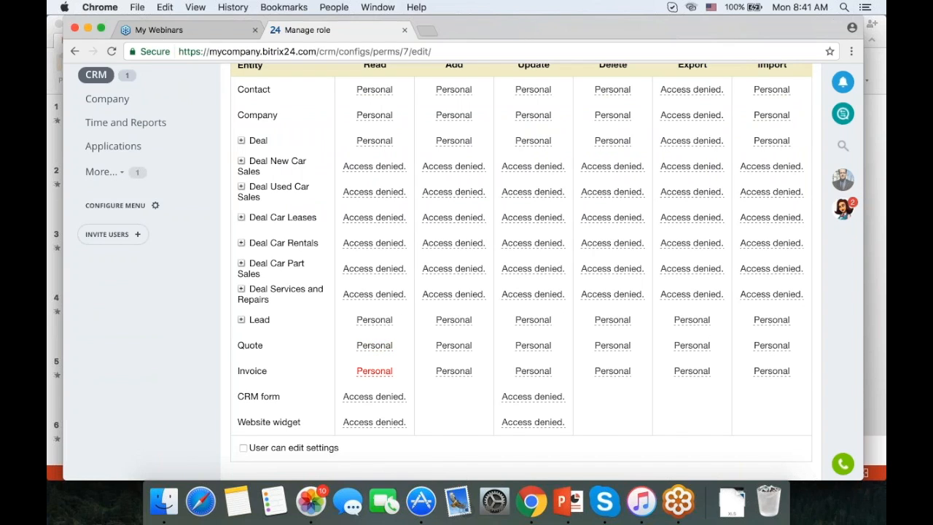
click(374, 370)
click(374, 370)
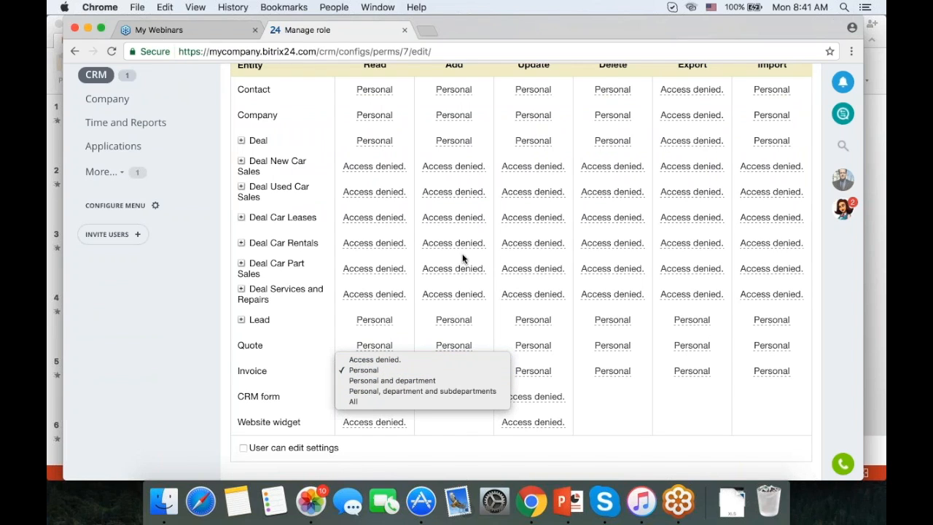
click(322, 146)
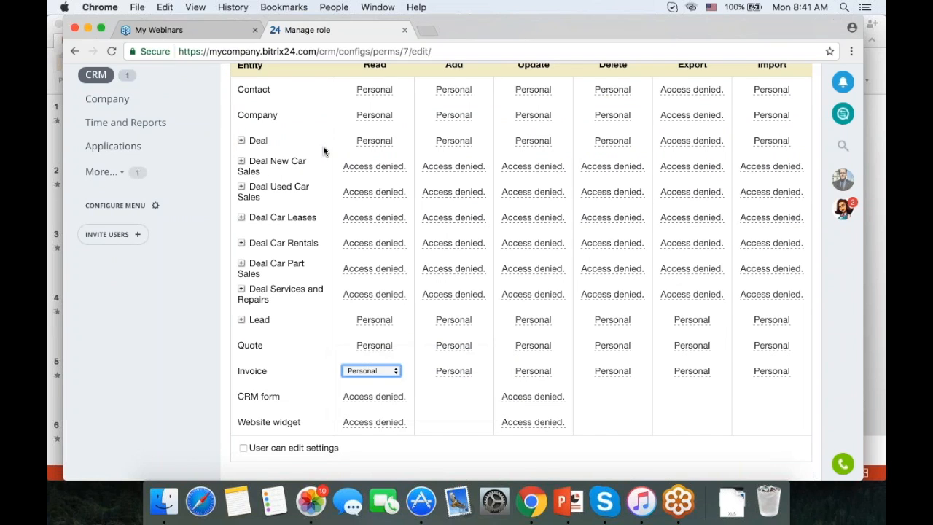
scroll(616, 151, up, 5)
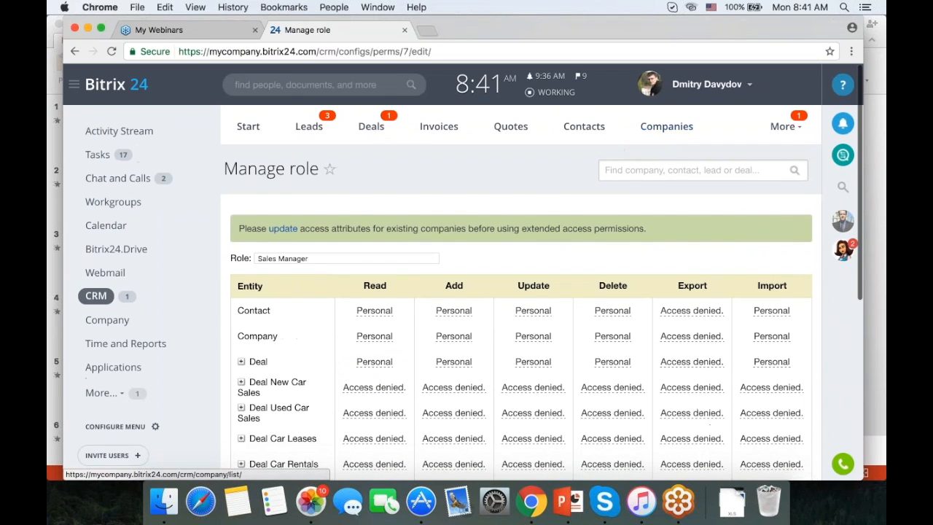
Open CRM Reports and browse the deal, product, lead, invoice and activity report categories.
click(787, 127)
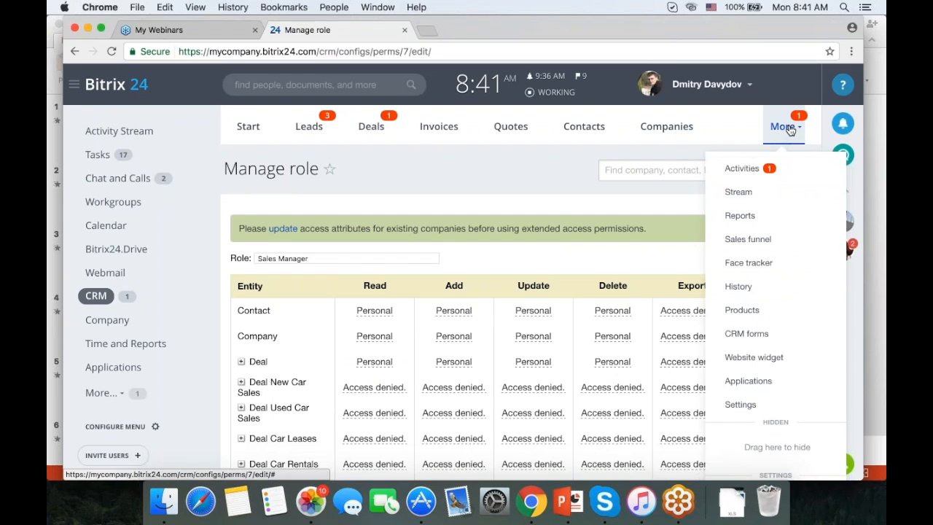
click(743, 217)
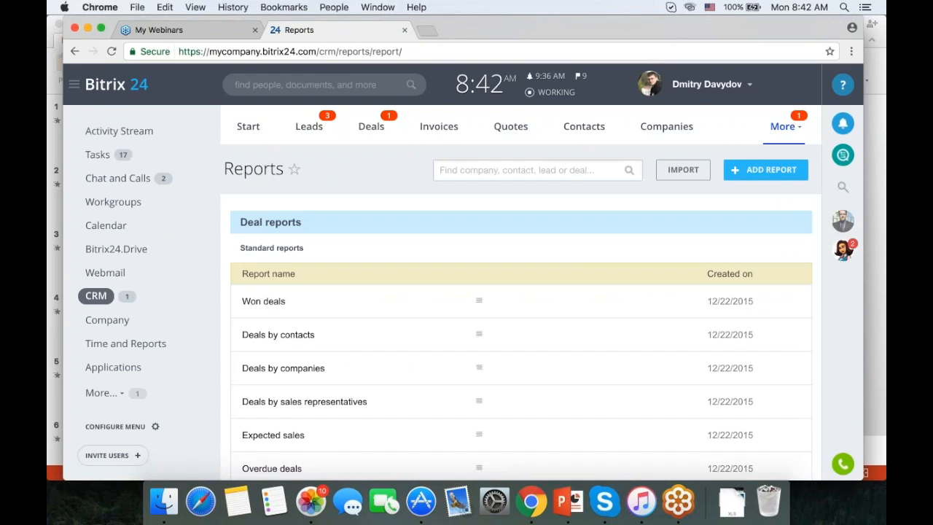
scroll(549, 257, down, 5)
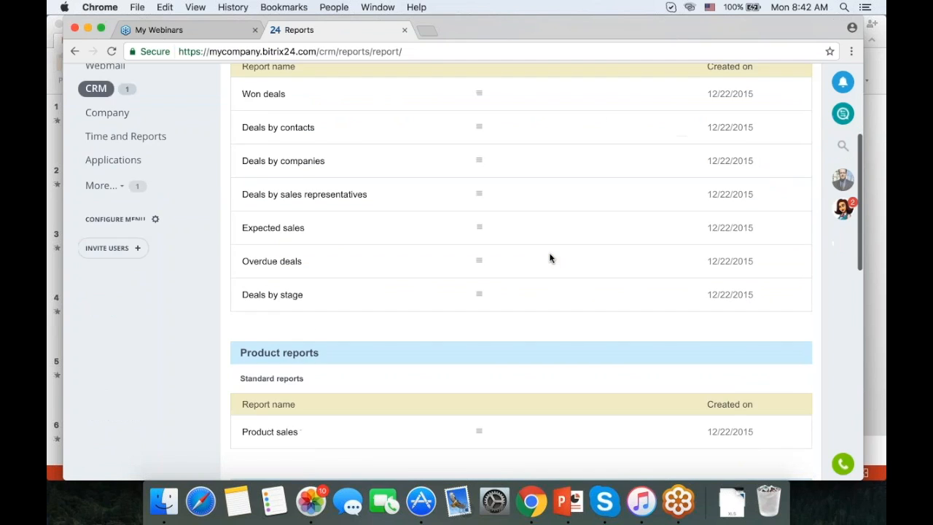
scroll(549, 257, up, 3)
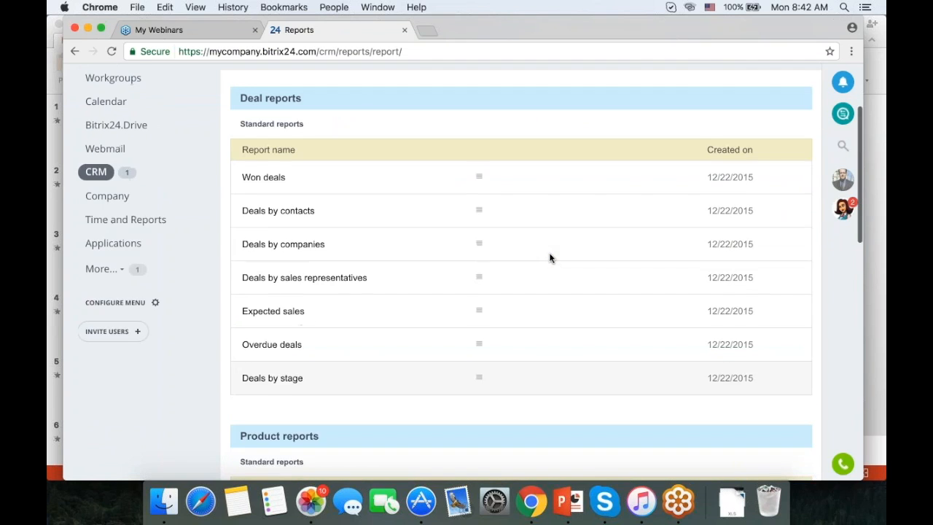
scroll(408, 177, down, 2)
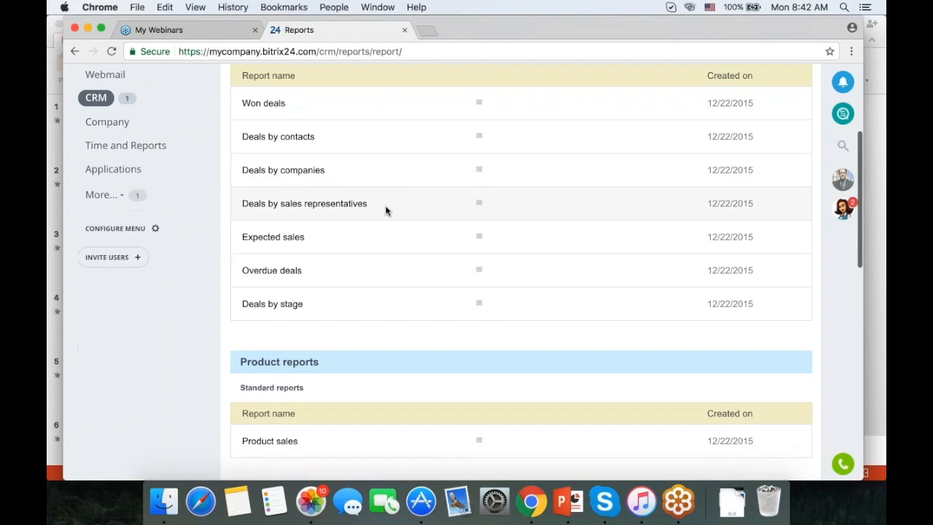
scroll(385, 210, down, 2)
scroll(386, 210, down, 10)
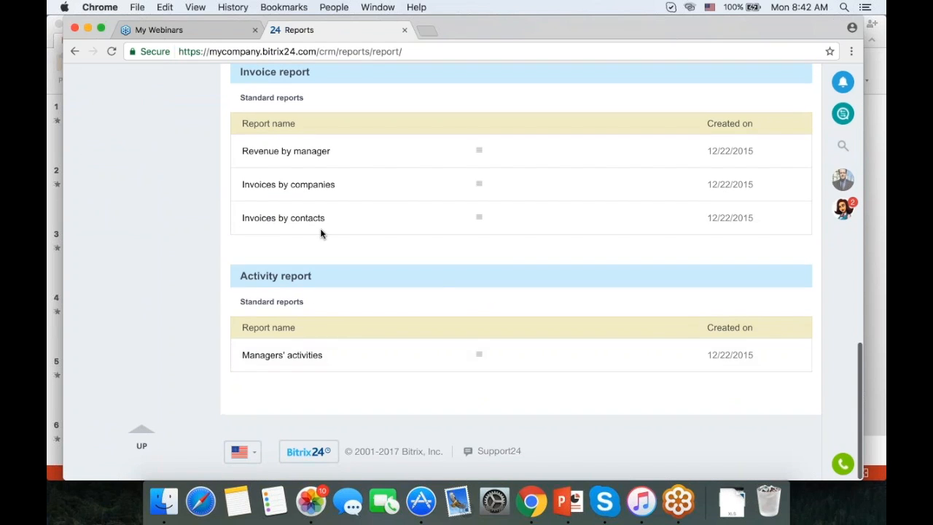
scroll(419, 353, up, 2)
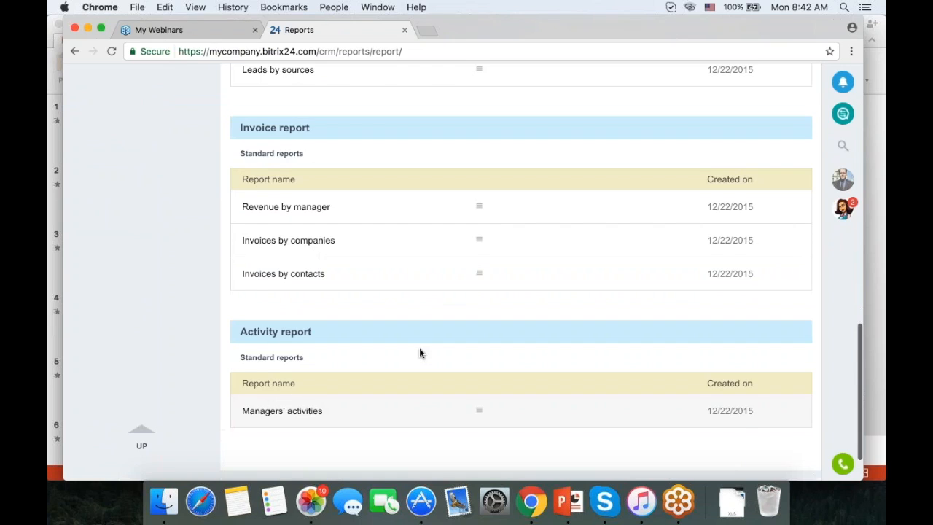
scroll(430, 310, up, 3)
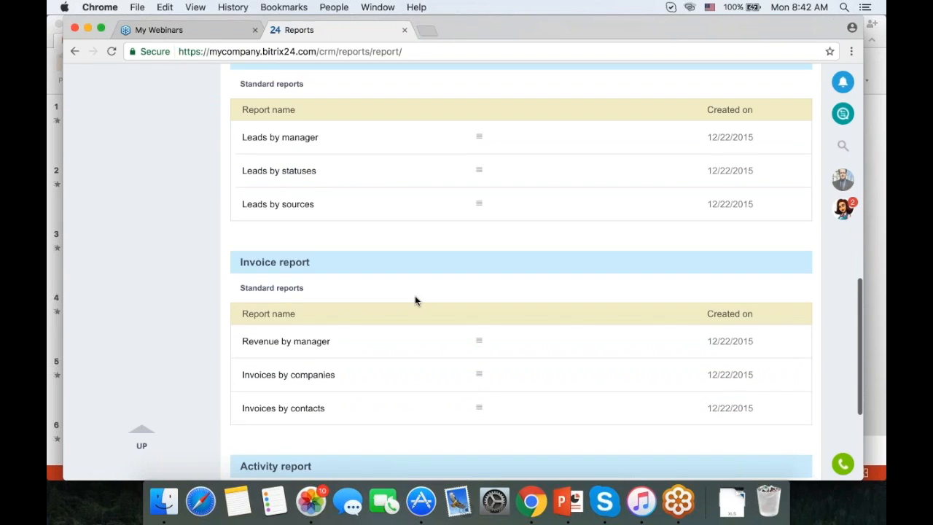
scroll(415, 298, up, 7)
scroll(481, 304, up, 8)
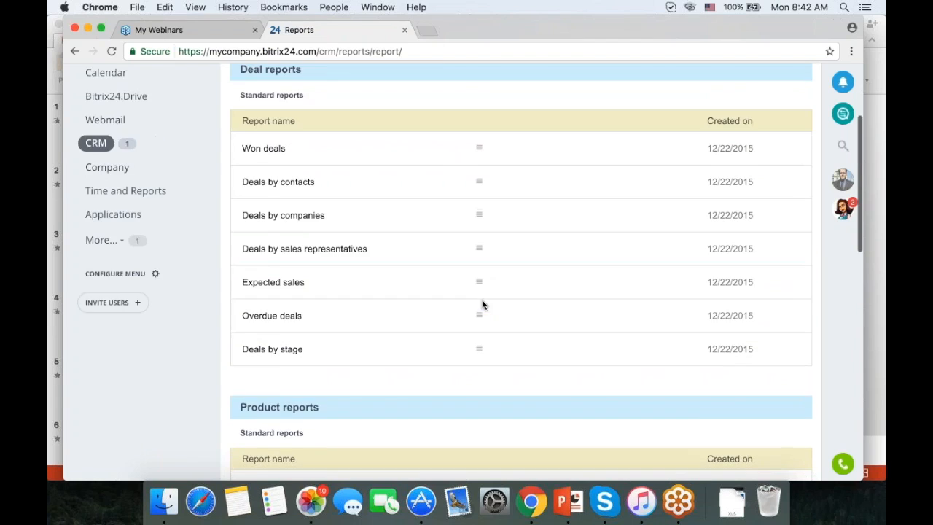
scroll(463, 270, up, 1)
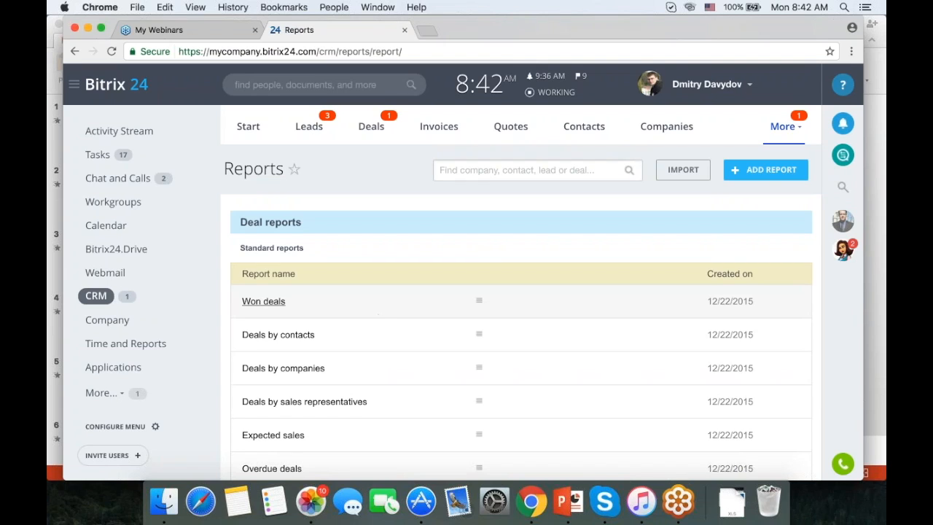
In Time and Reports, check the working-day status, then view the February 2017 Worktime summary.
click(148, 344)
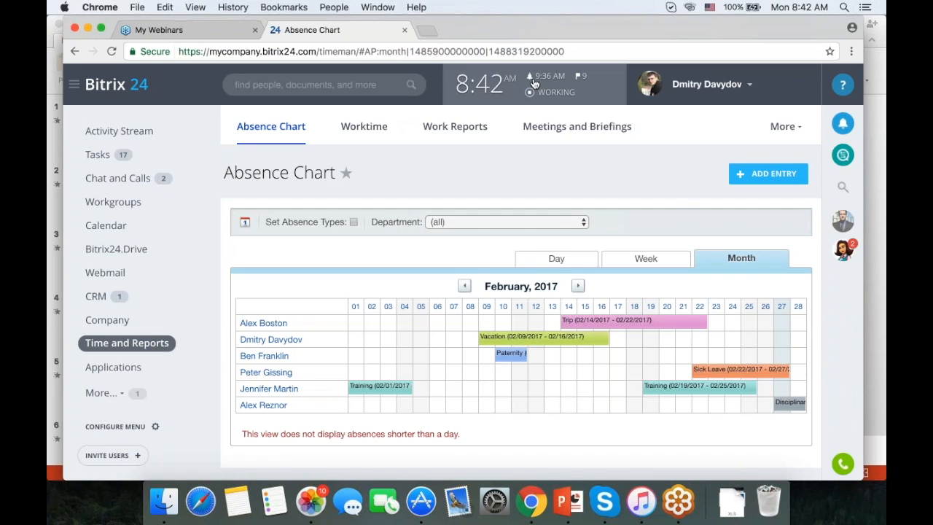
click(535, 84)
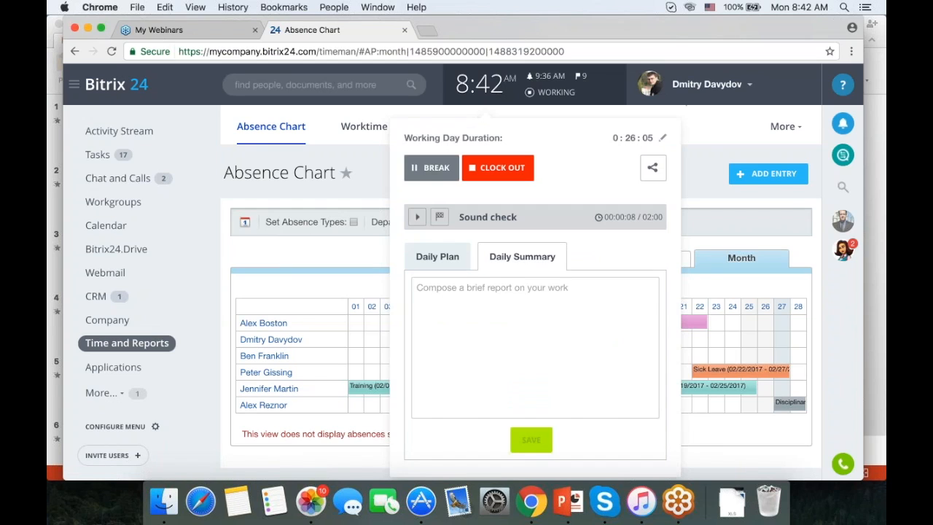
click(694, 176)
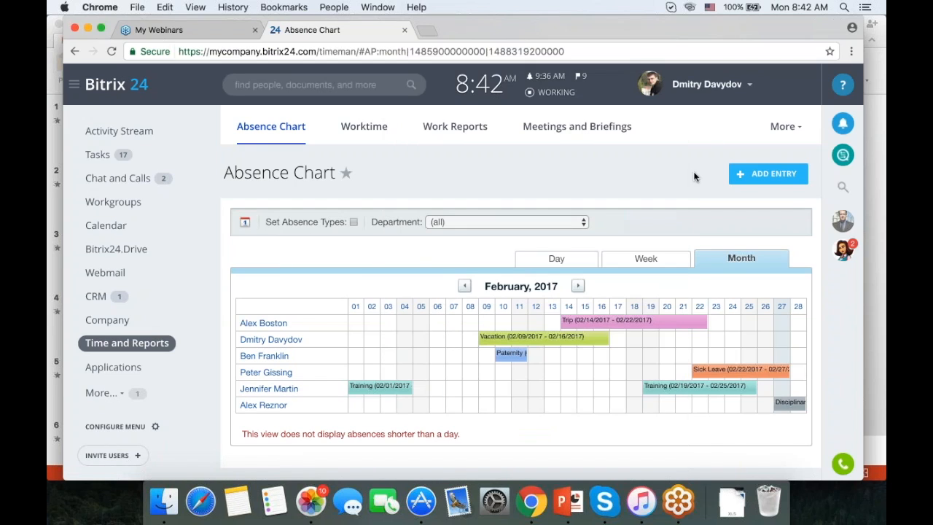
click(364, 126)
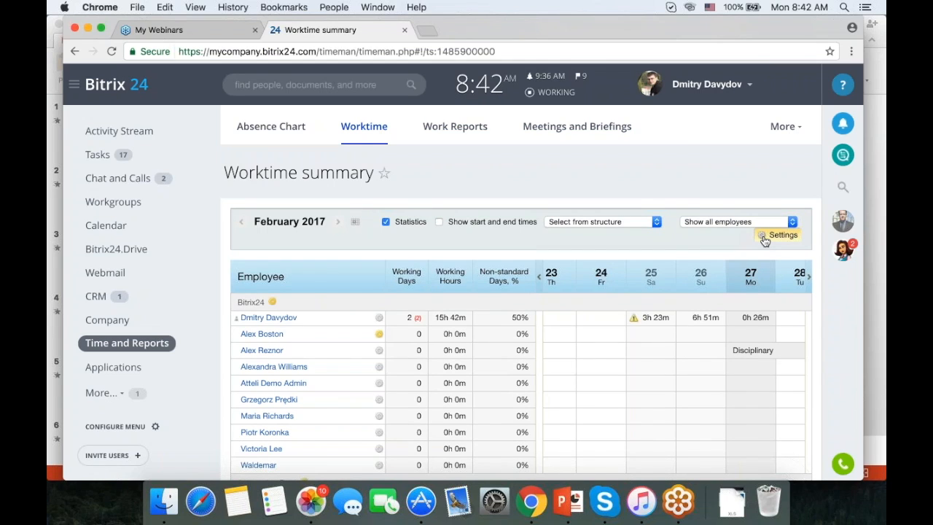
Open the company's working-time settings, then close them again.
click(272, 302)
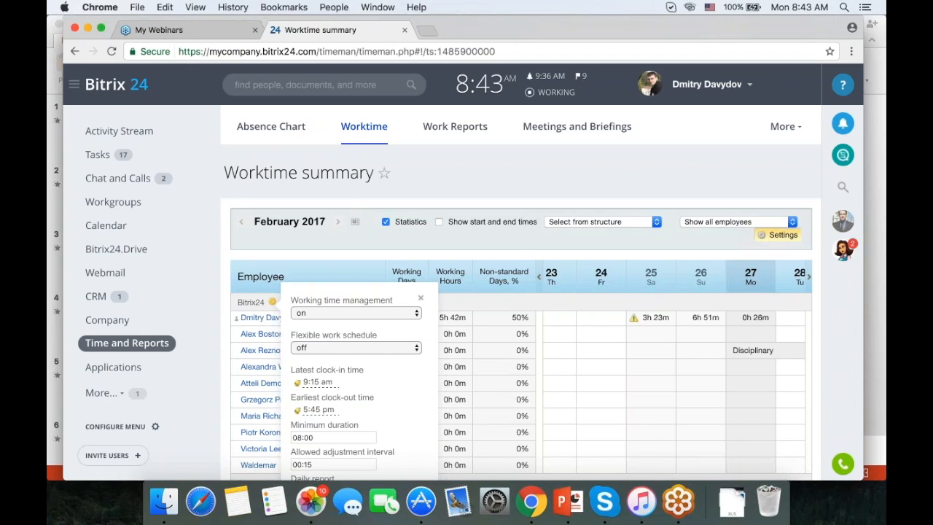
click(242, 299)
scroll(270, 467, down, 5)
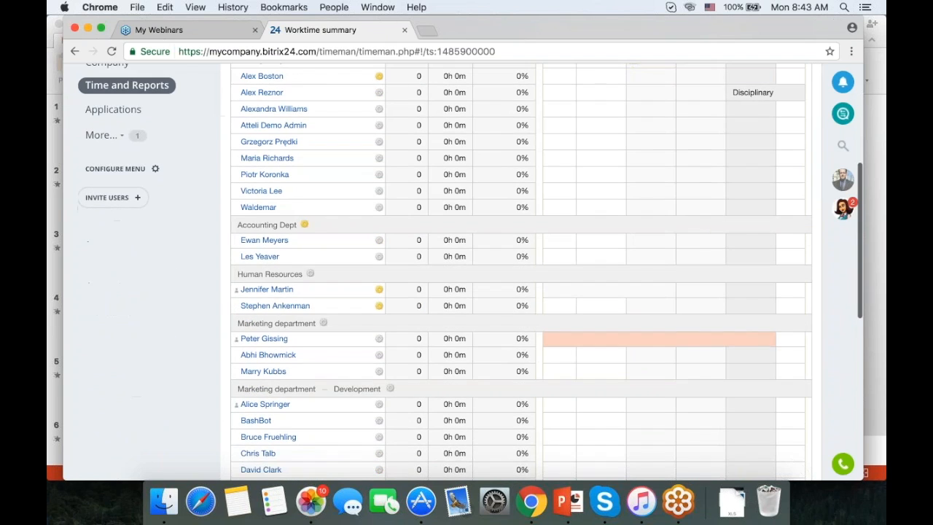
scroll(269, 466, up, 4)
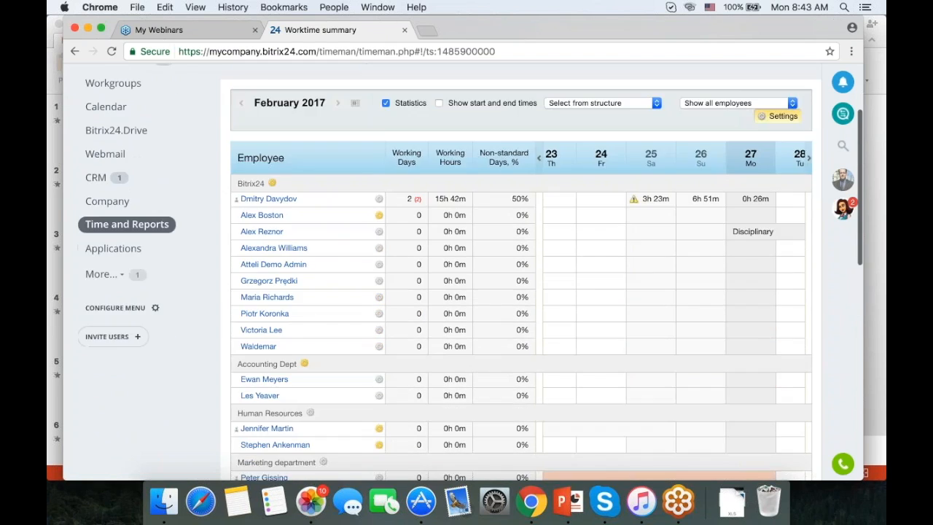
Keep working time management on and the flexible schedule off, then close without saving.
click(273, 184)
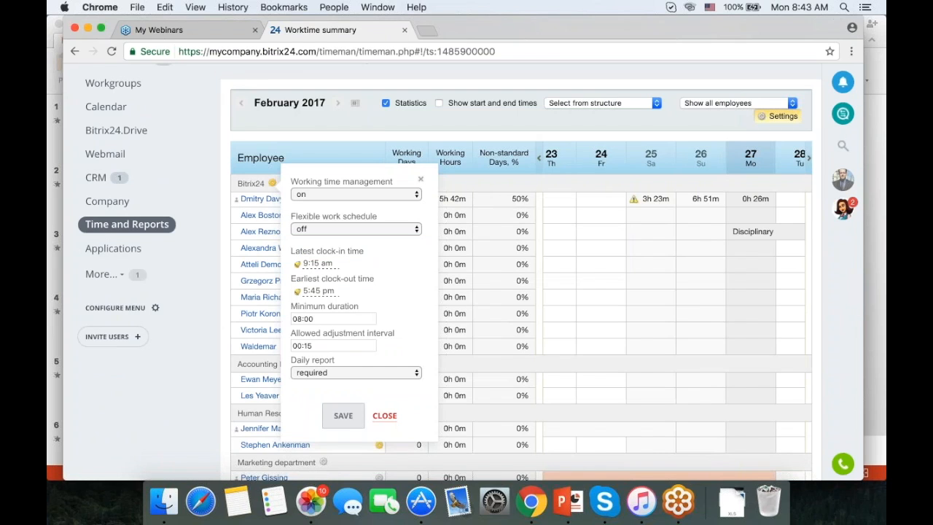
click(356, 194)
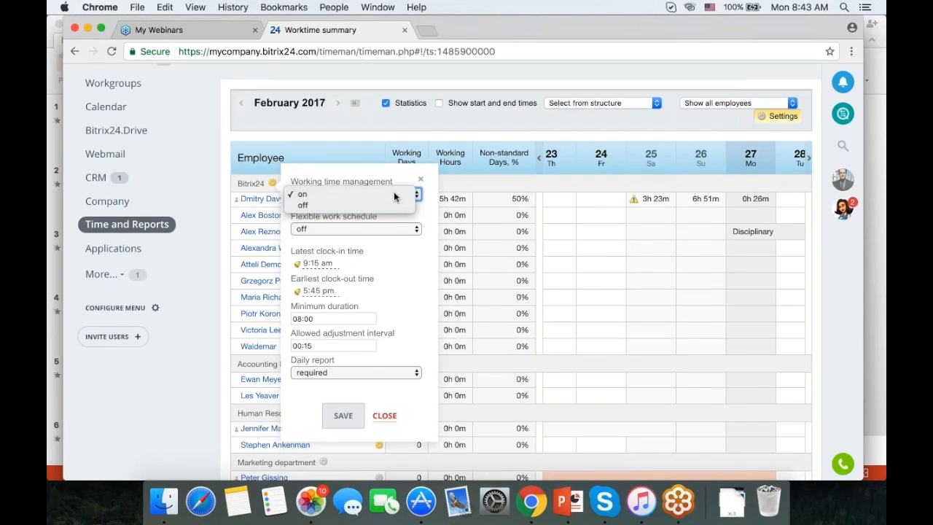
click(394, 192)
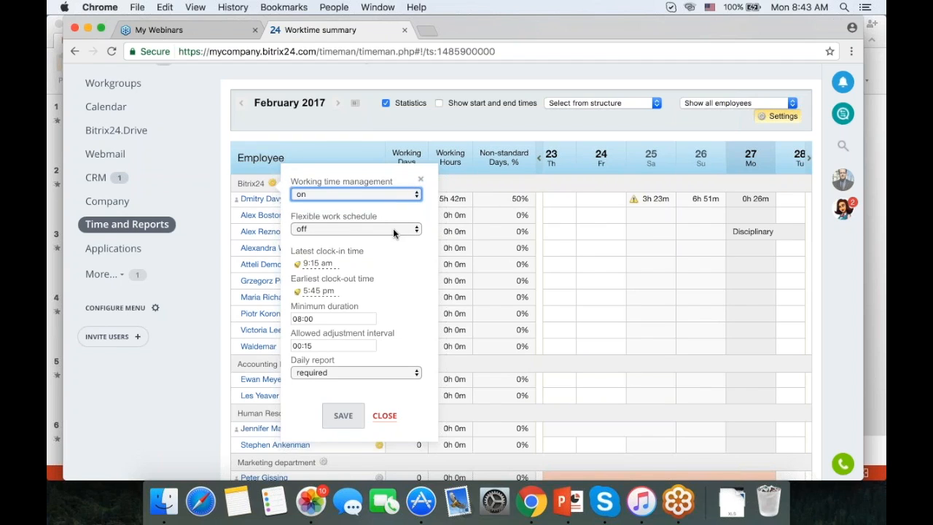
click(393, 228)
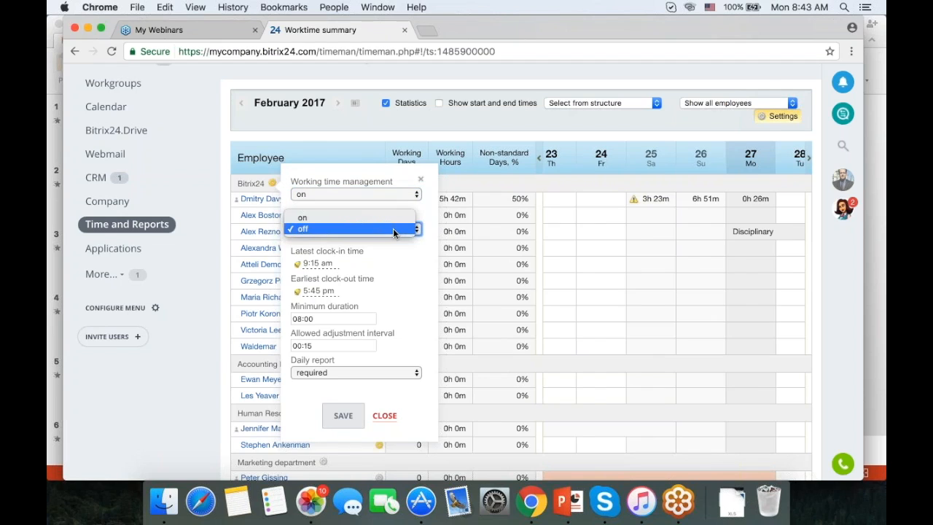
click(393, 227)
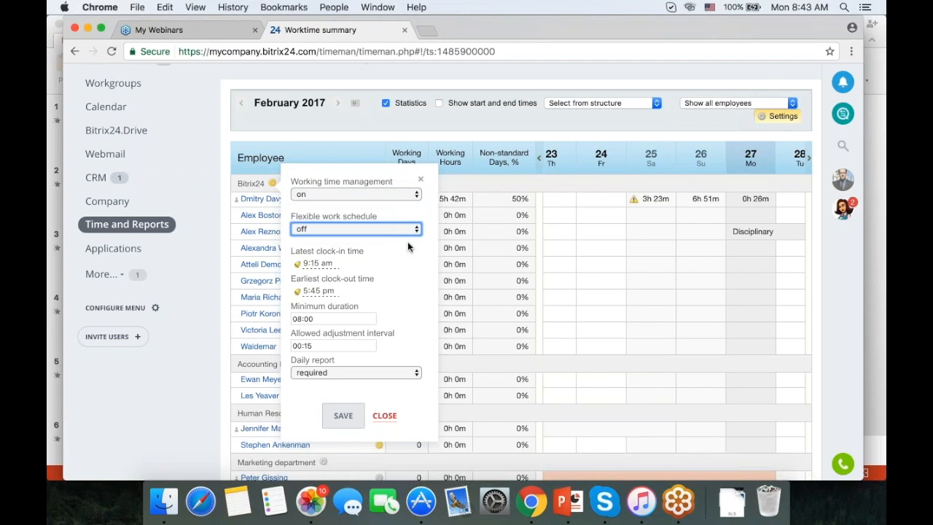
scroll(401, 240, down, 1)
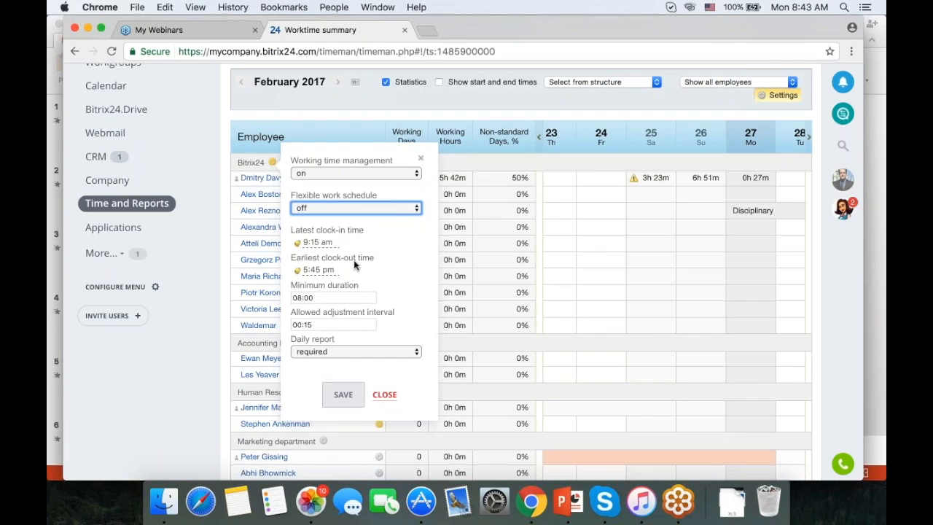
scroll(354, 260, down, 2)
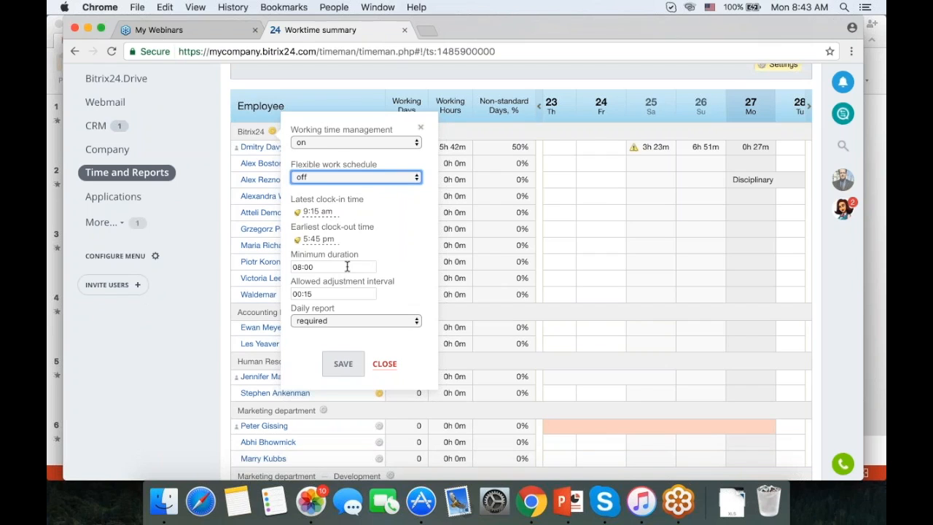
click(392, 366)
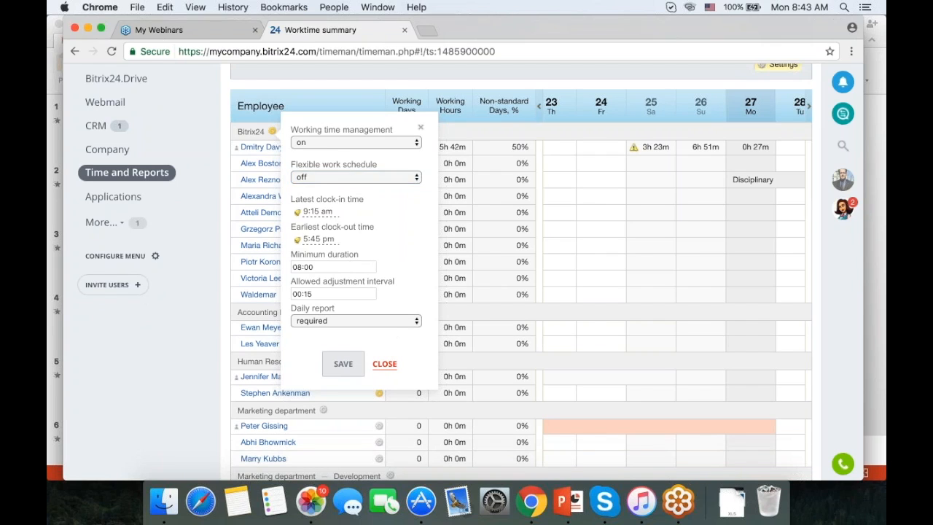
click(393, 363)
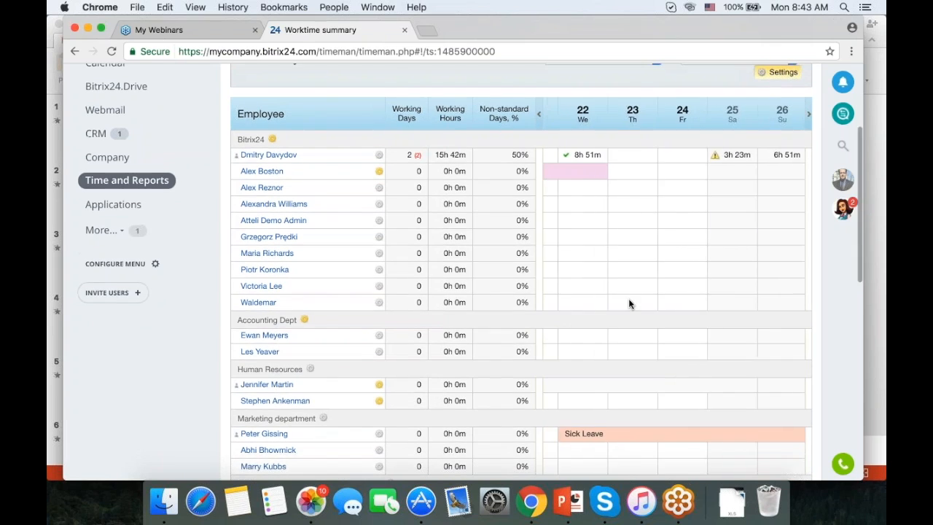
scroll(629, 300, left, 1)
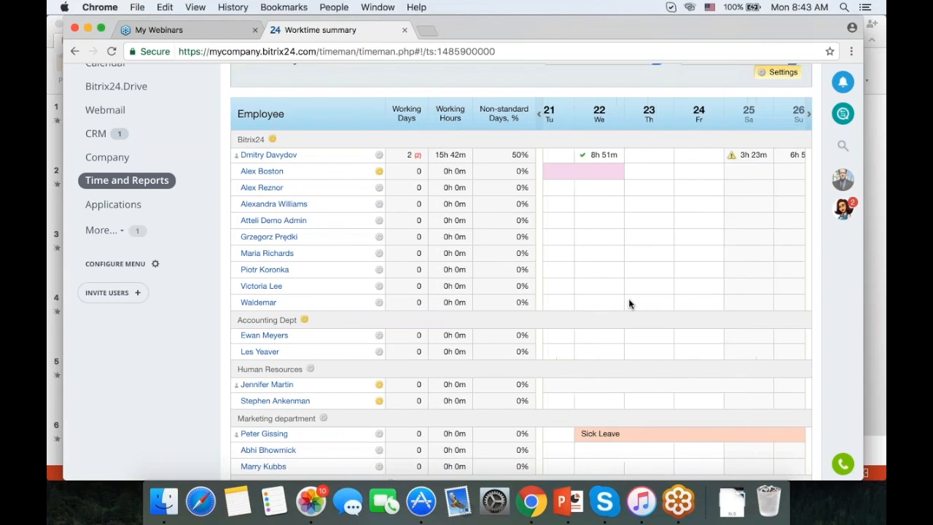
scroll(628, 298, right, 2)
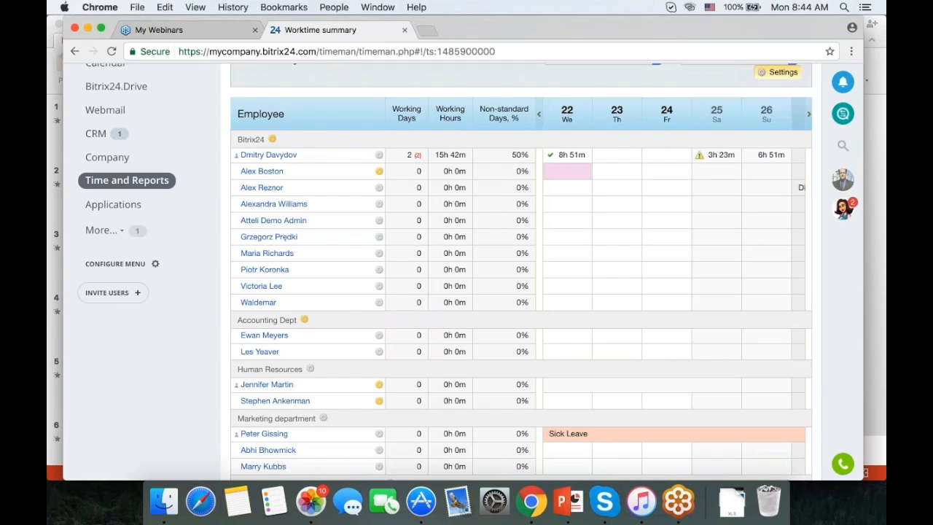
click(701, 155)
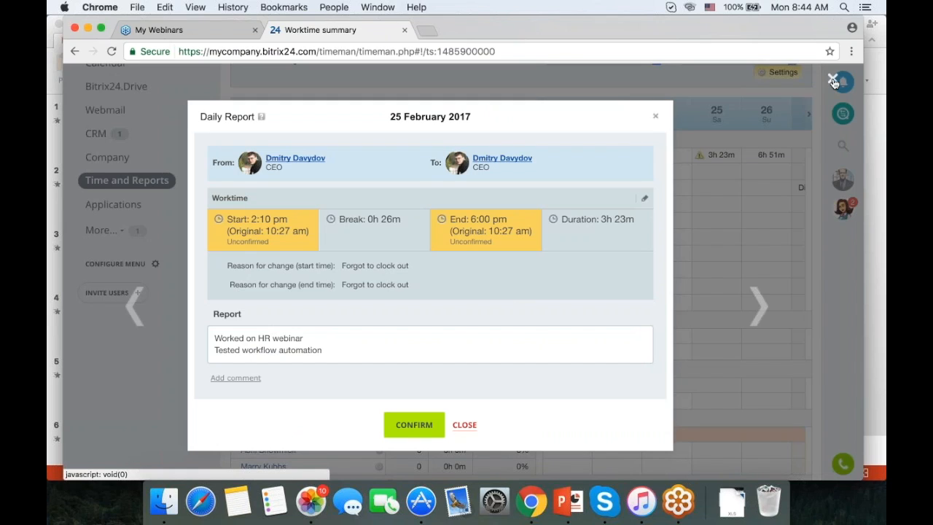
click(659, 117)
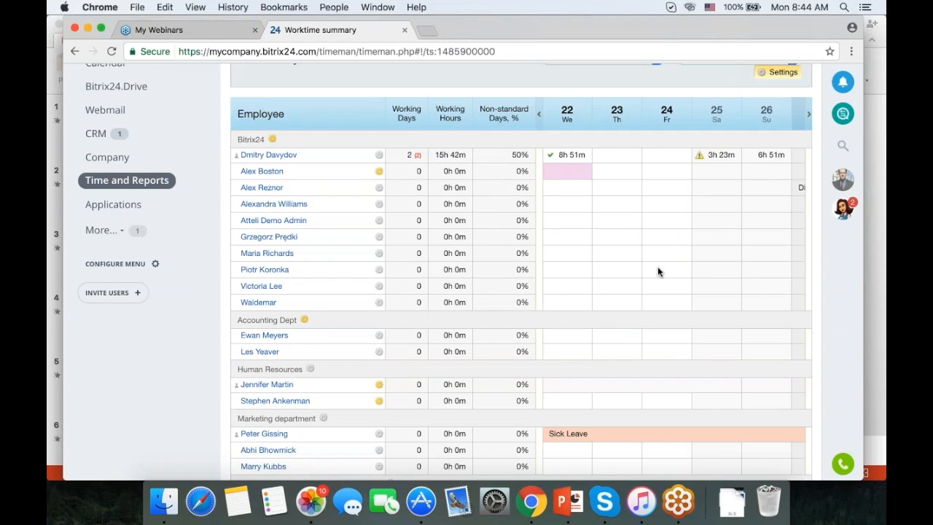
scroll(657, 271, left, 5)
Review the worktime summary percentages, then switch to the February 2017 Work Reports page.
scroll(481, 252, up, 3)
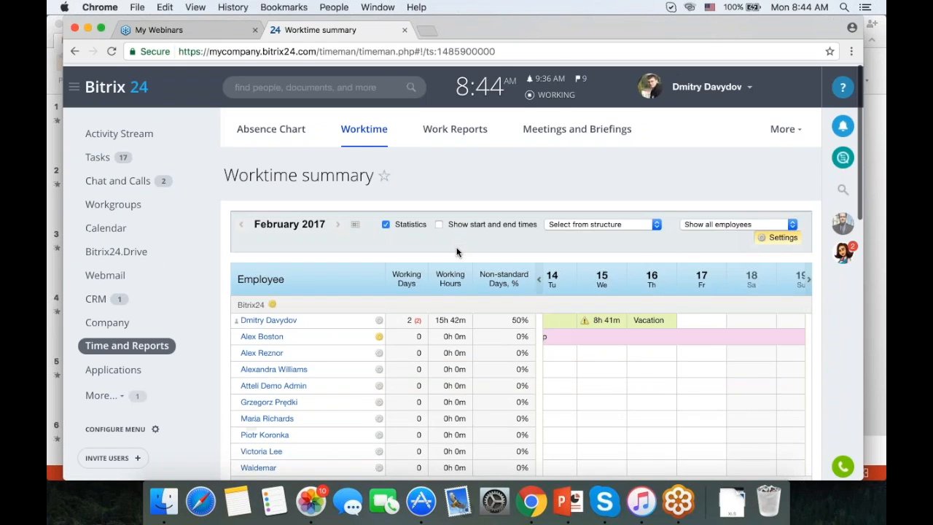
scroll(457, 252, down, 3)
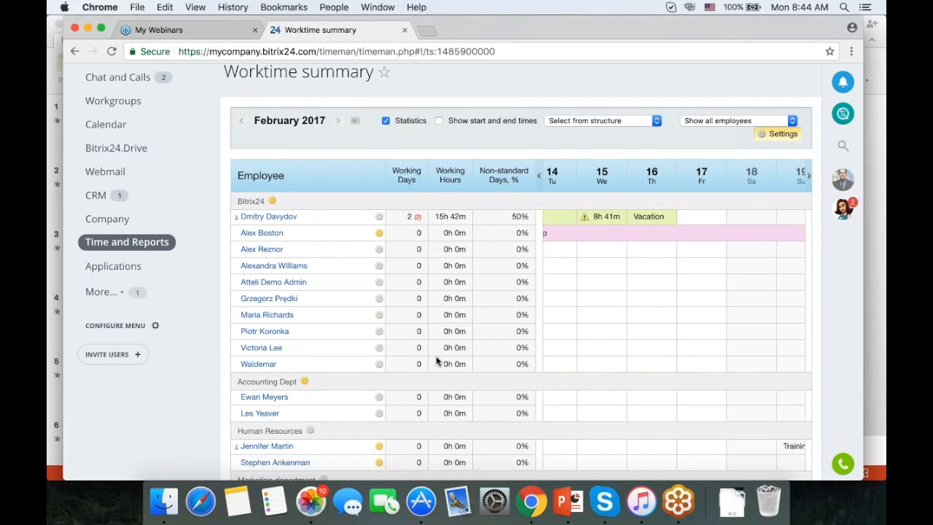
scroll(437, 361, up, 2)
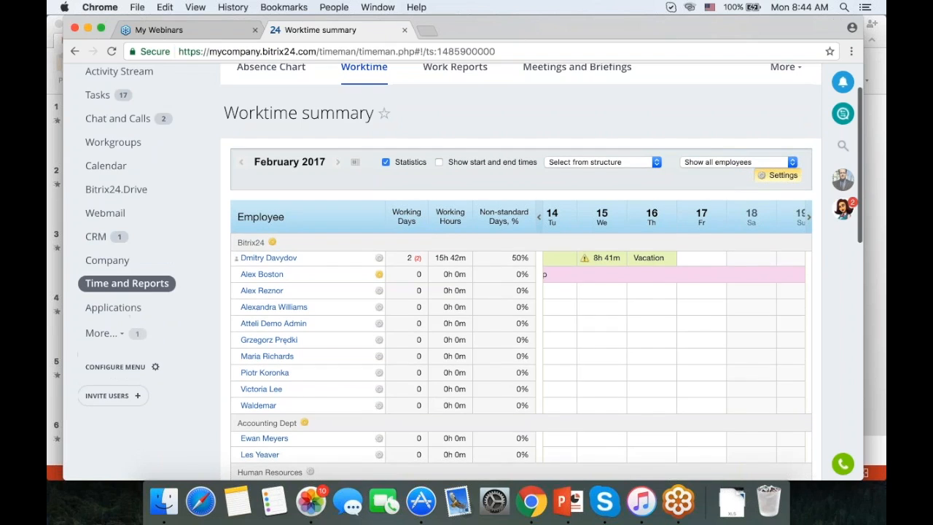
scroll(467, 292, up, 2)
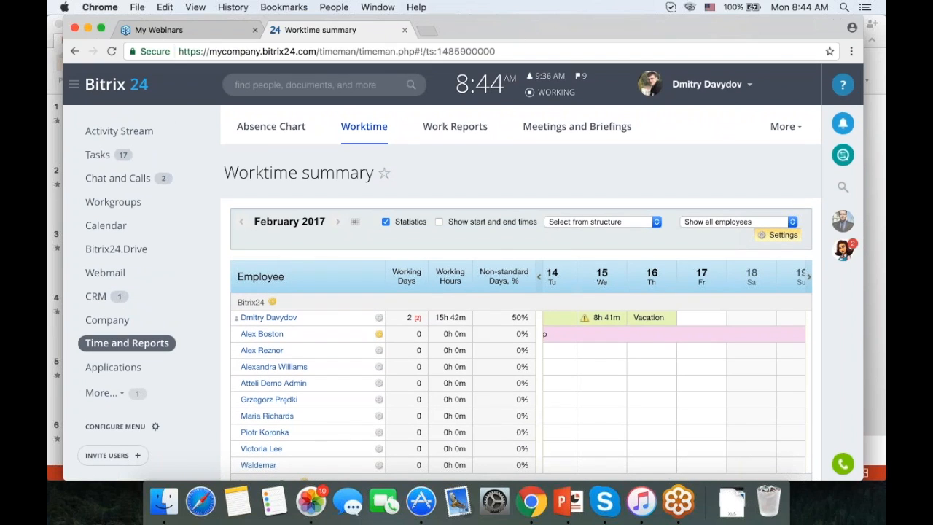
scroll(464, 272, down, 3)
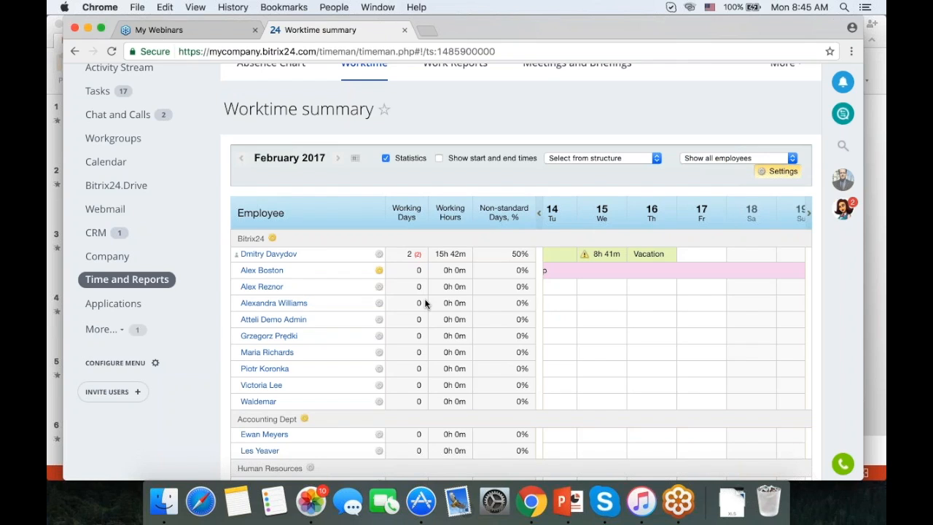
scroll(458, 315, up, 2)
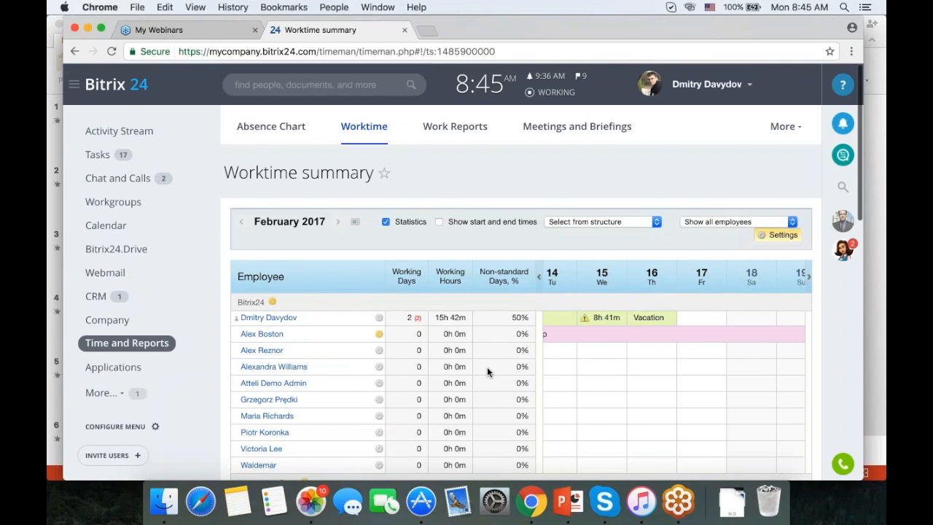
scroll(486, 366, down, 2)
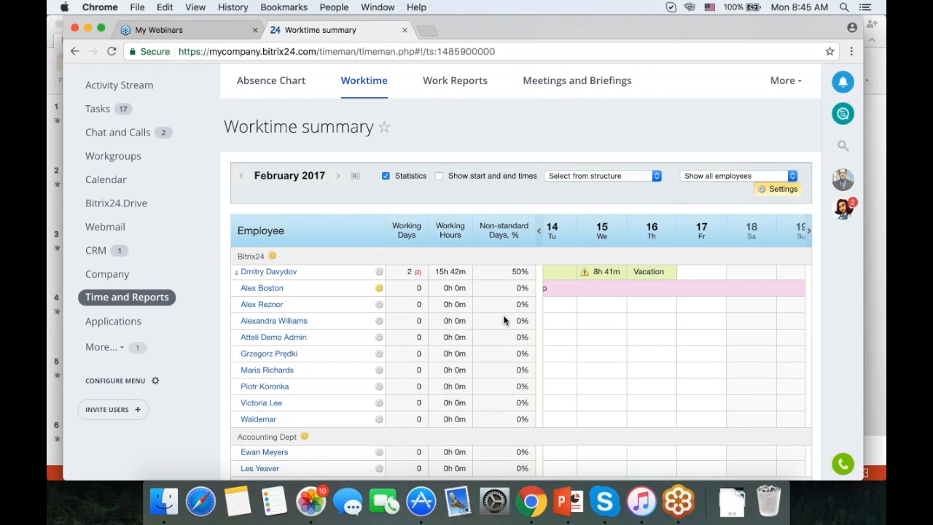
mouse_move(503, 320)
scroll(502, 320, up, 2)
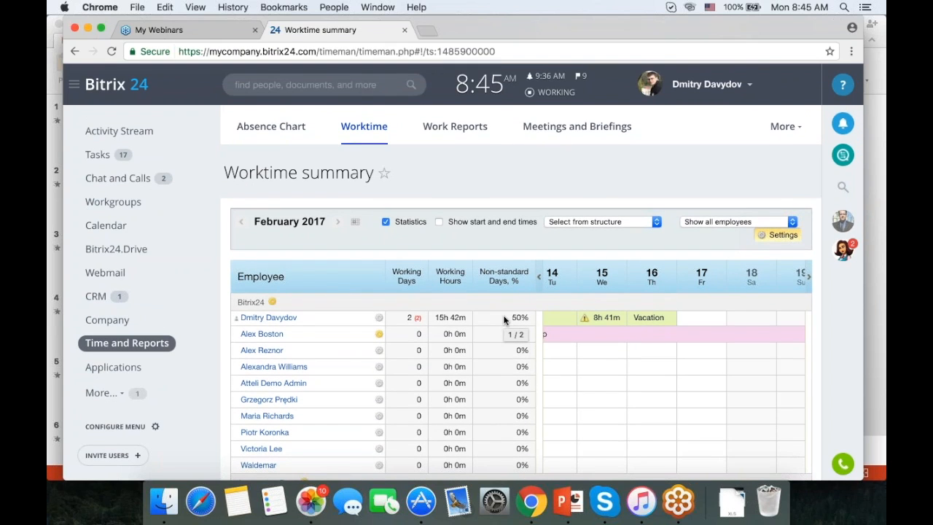
click(455, 126)
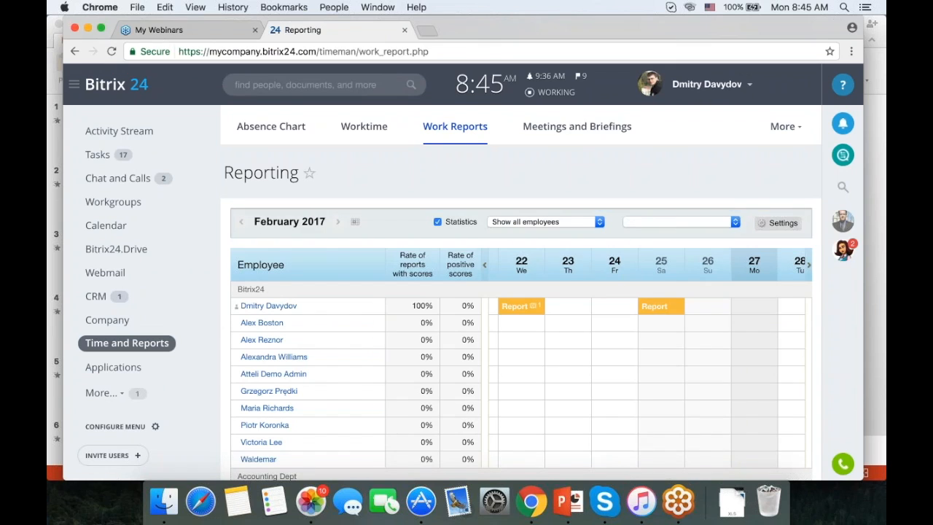
Change the Bitrix24 department's report period from weekly to Day and save the schedule.
click(778, 223)
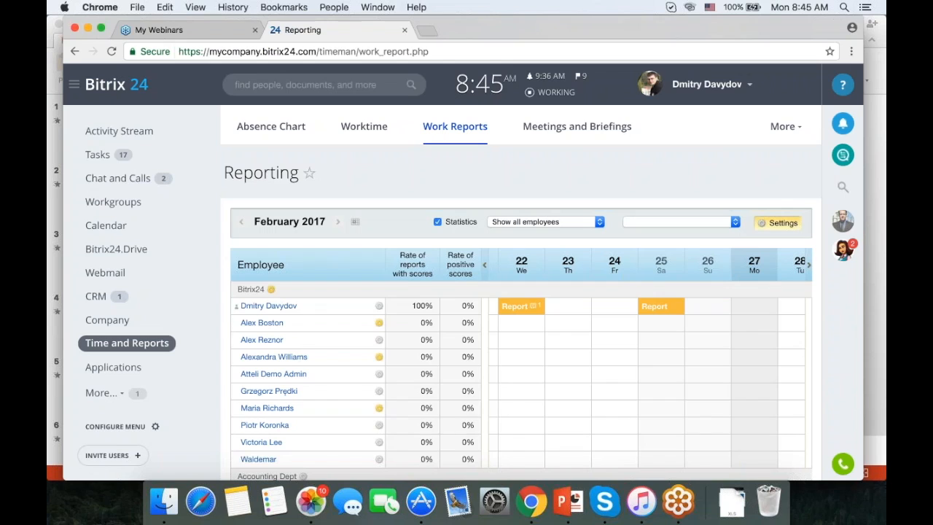
click(271, 289)
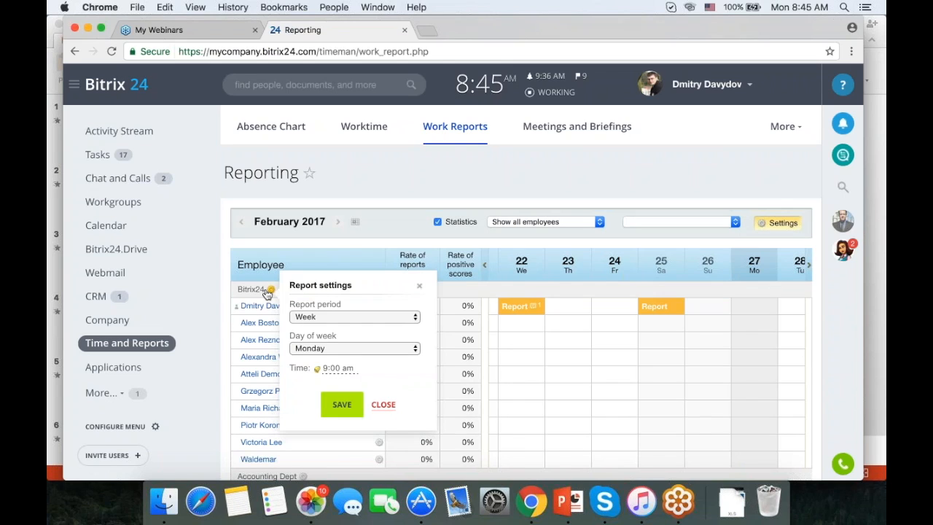
click(366, 316)
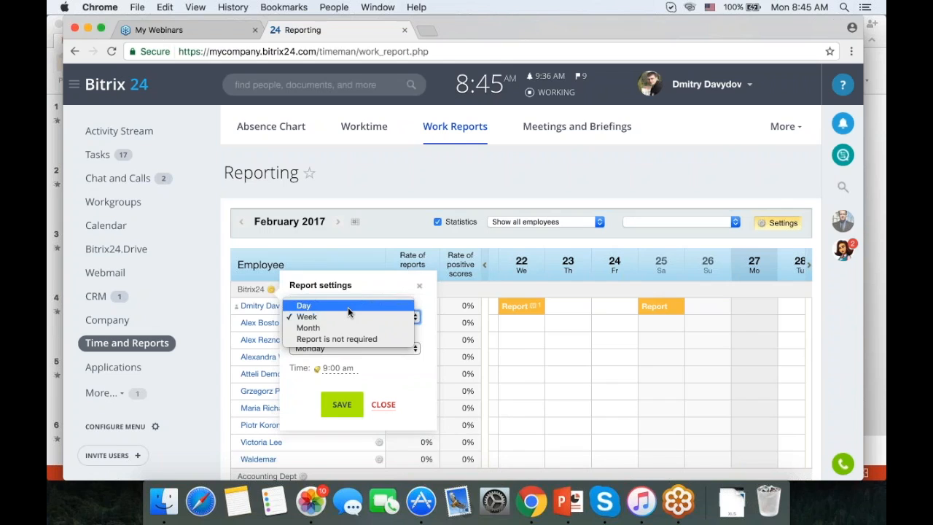
click(348, 307)
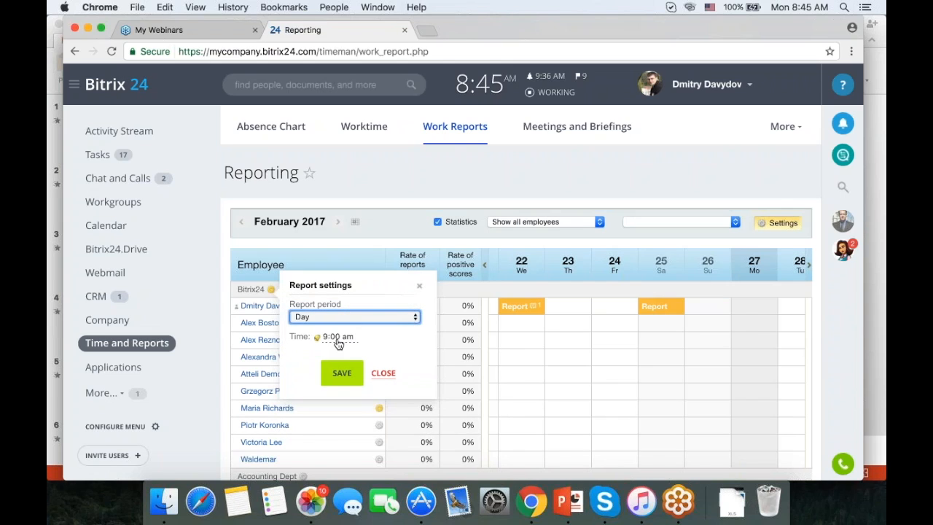
click(338, 376)
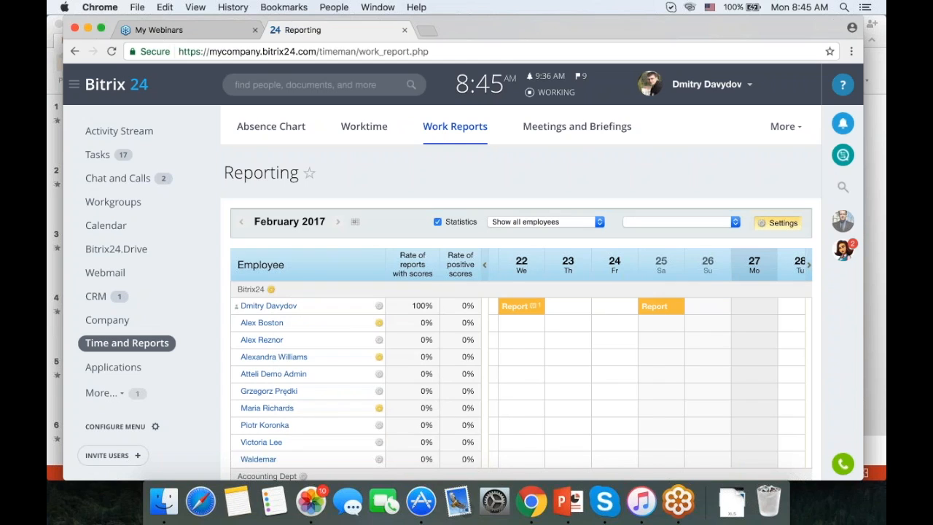
click(539, 95)
Submit today's Daily Summary reading 'task' and close the working day panel.
click(451, 266)
scroll(451, 265, down, 3)
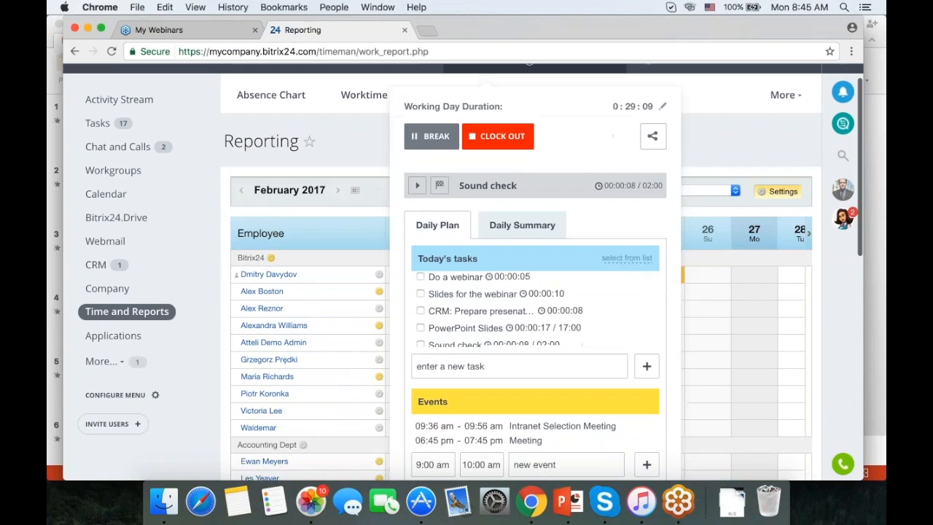
click(522, 225)
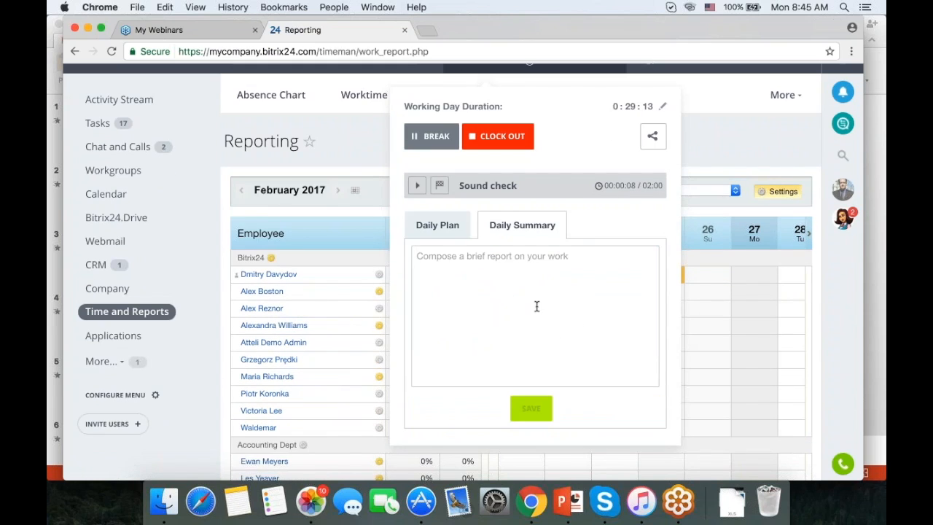
text(task)
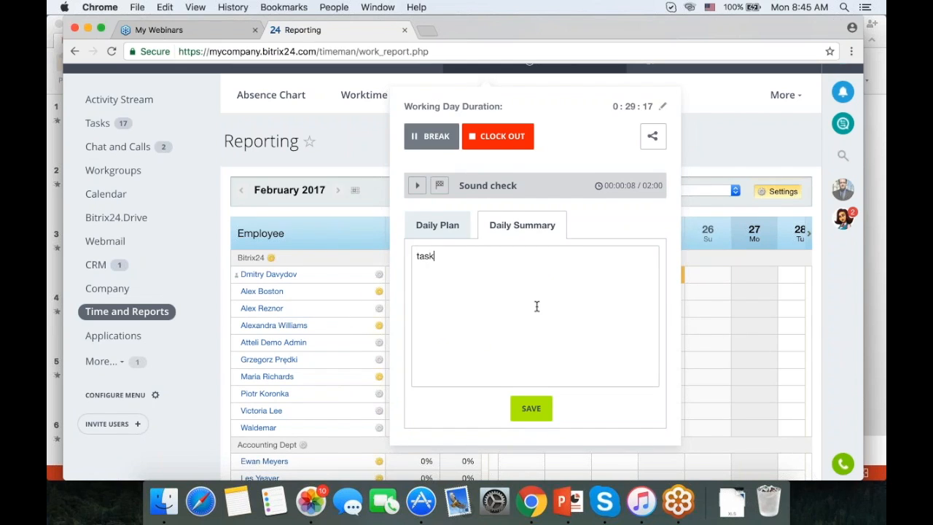
click(531, 408)
click(722, 127)
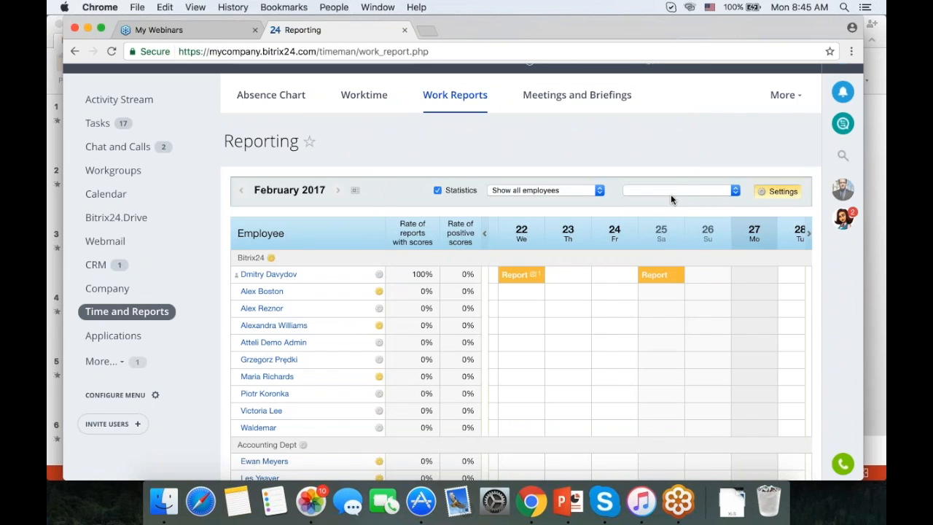
Open the 22 February work report and read through its Plan and Report sections.
click(524, 280)
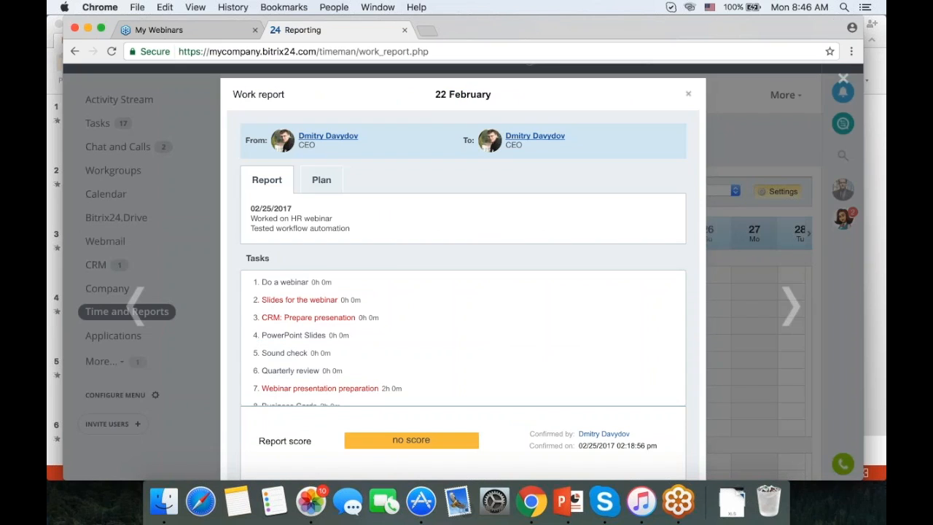
scroll(479, 277, down, 1)
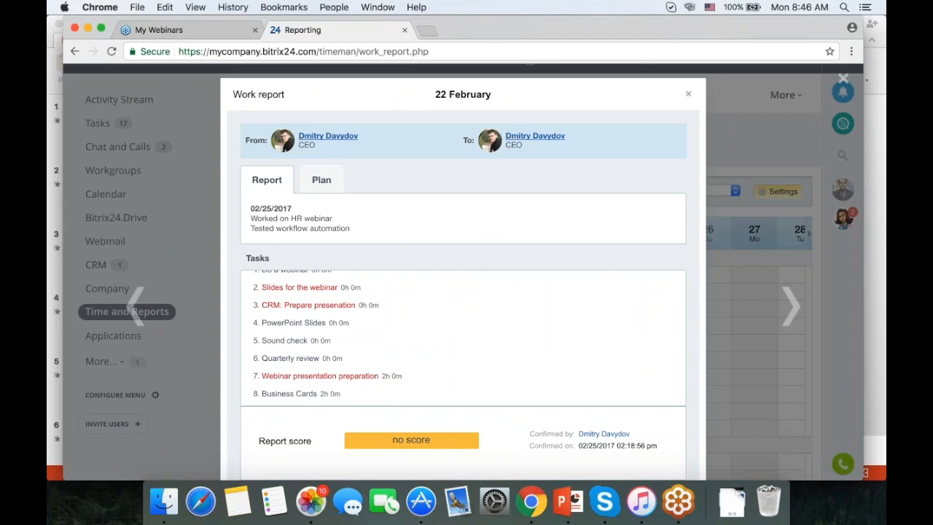
click(321, 179)
click(269, 180)
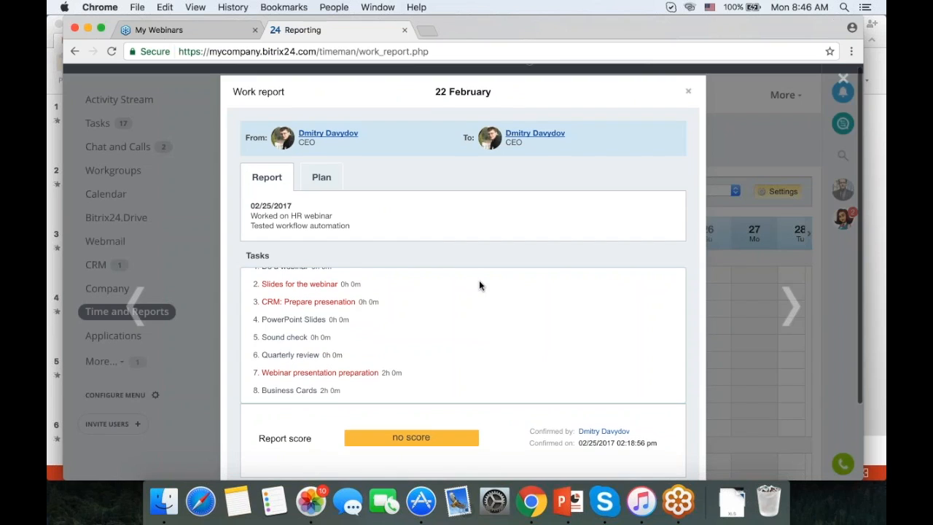
scroll(479, 285, down, 3)
scroll(452, 208, down, 2)
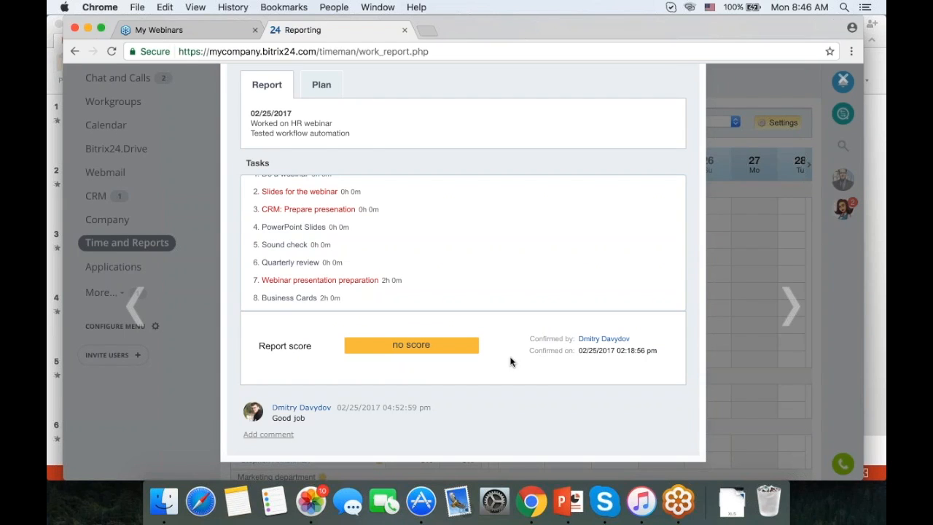
scroll(510, 358, up, 2)
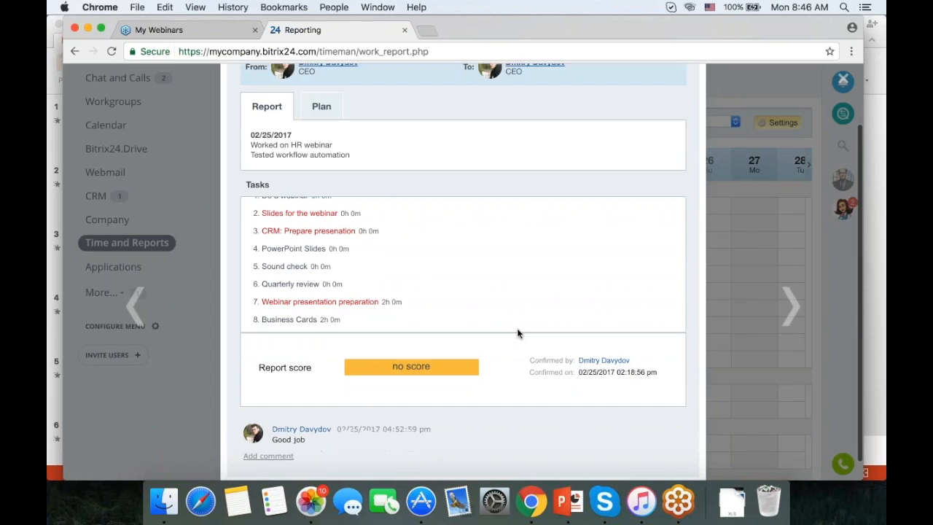
scroll(517, 332, down, 2)
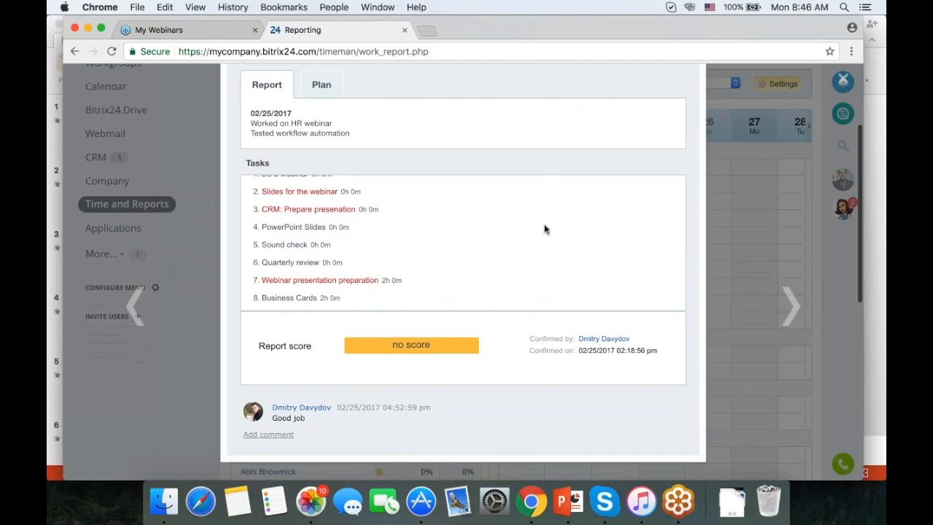
scroll(544, 229, up, 3)
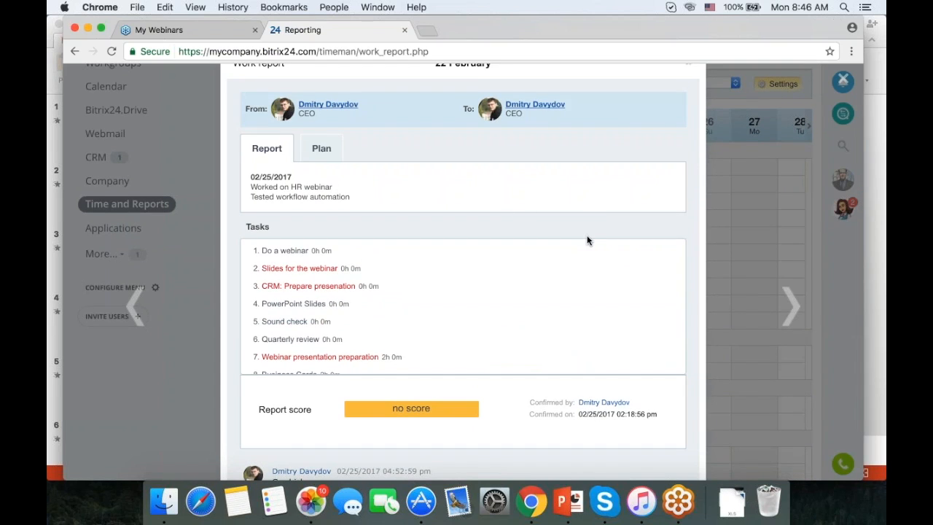
scroll(587, 241, down, 3)
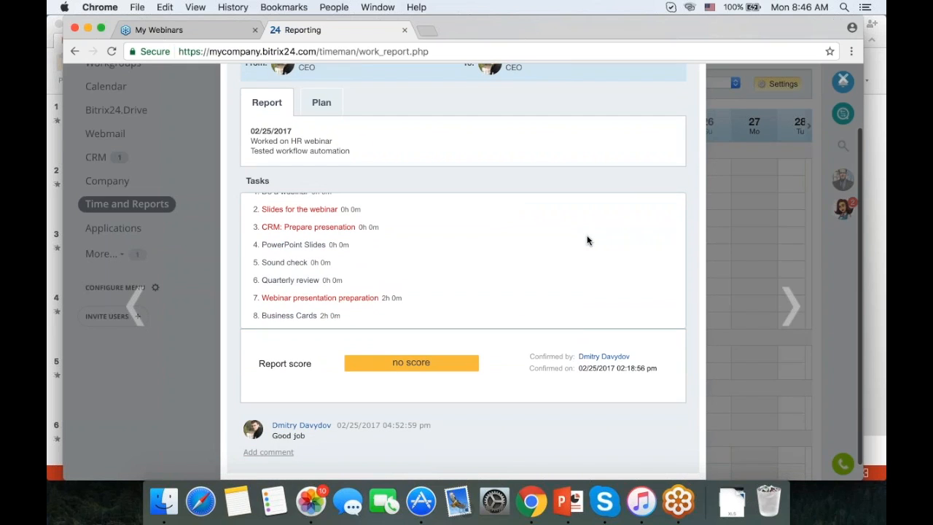
scroll(566, 239, down, 1)
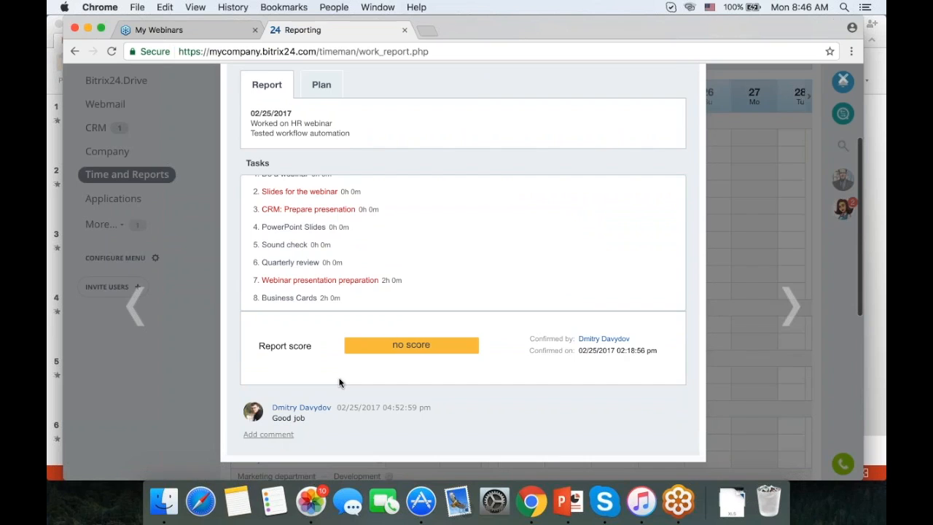
Open the comment box on the report, then close the work report popup.
click(277, 435)
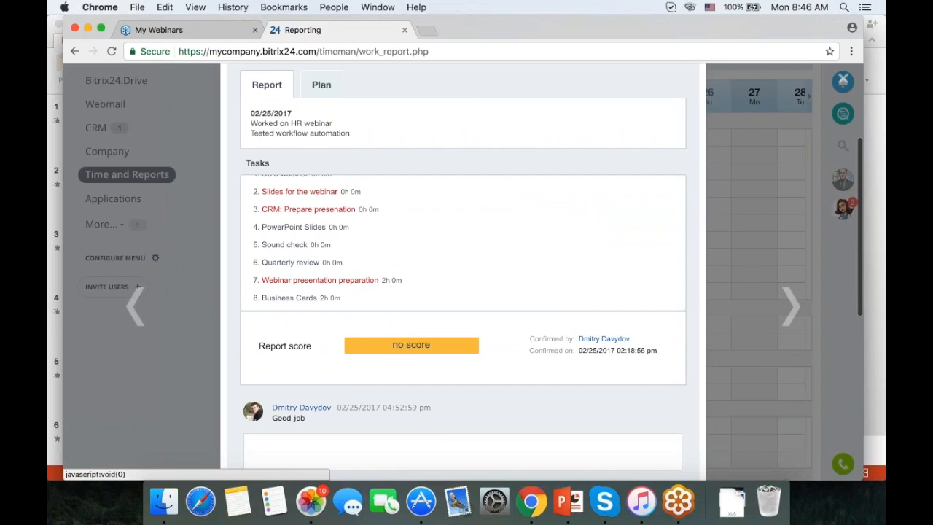
scroll(463, 269, up, 5)
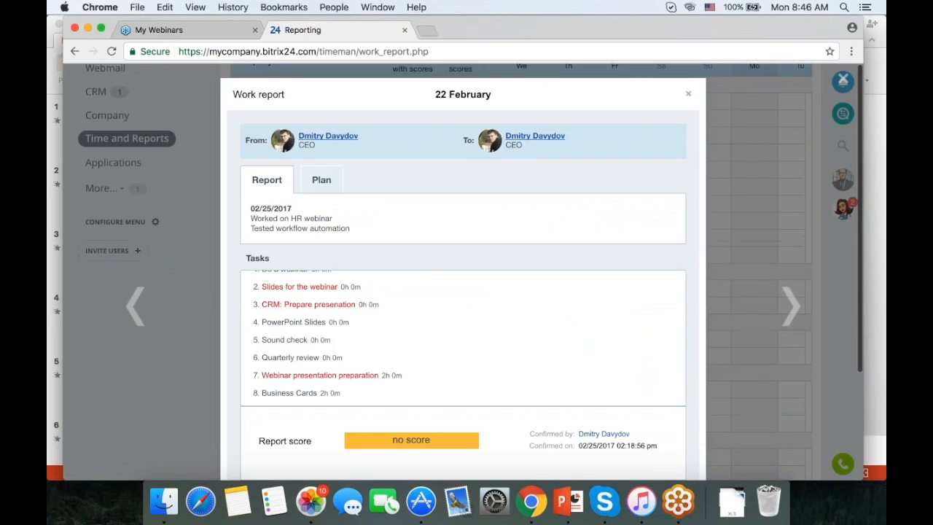
click(843, 80)
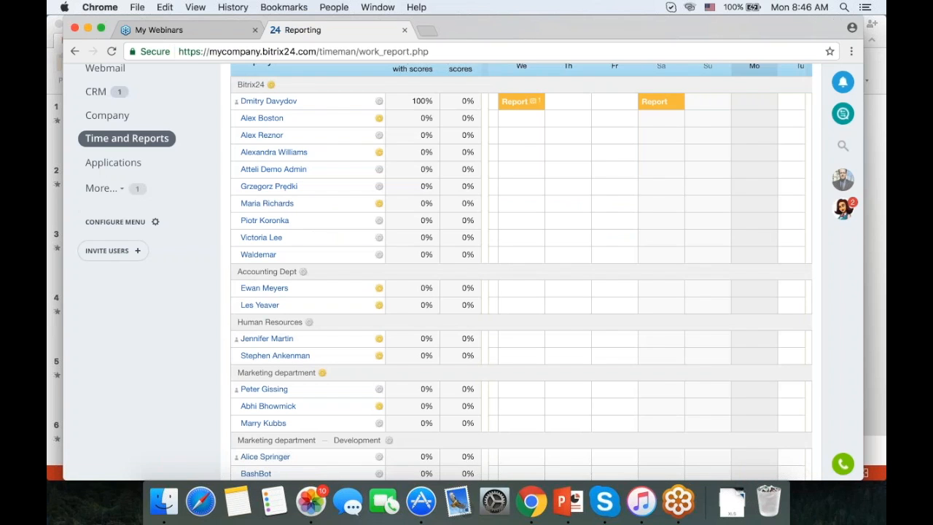
Send the 26 February work report to the supervisor from the Absence Chart page.
scroll(647, 218, left, 7)
scroll(403, 254, up, 1)
scroll(403, 254, up, 5)
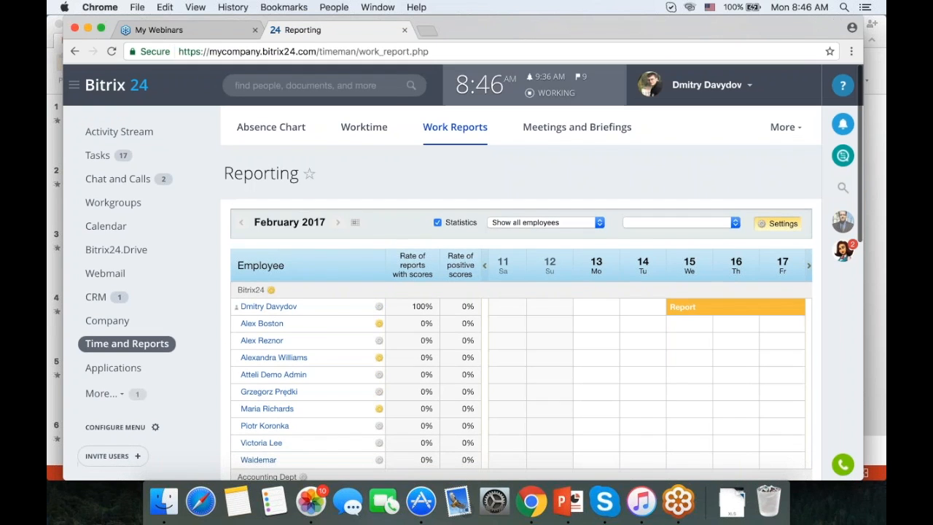
click(271, 129)
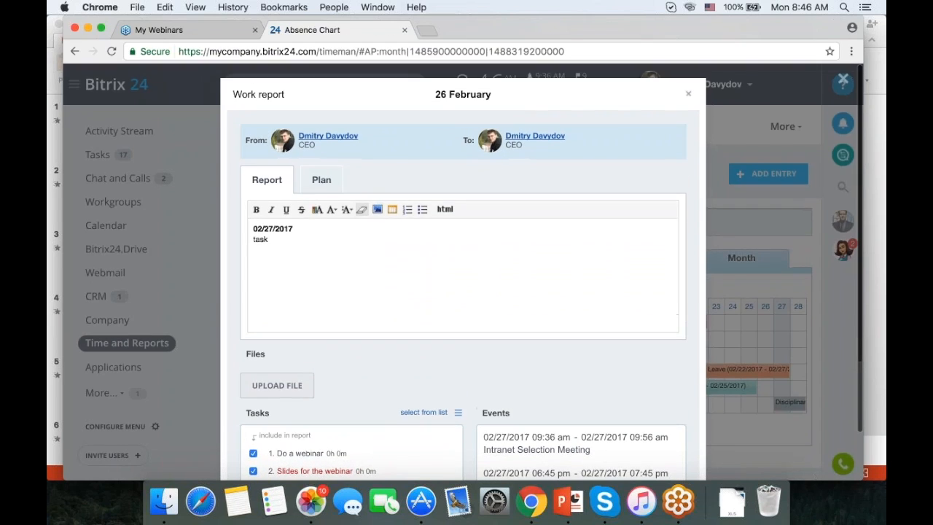
scroll(402, 367, down, 5)
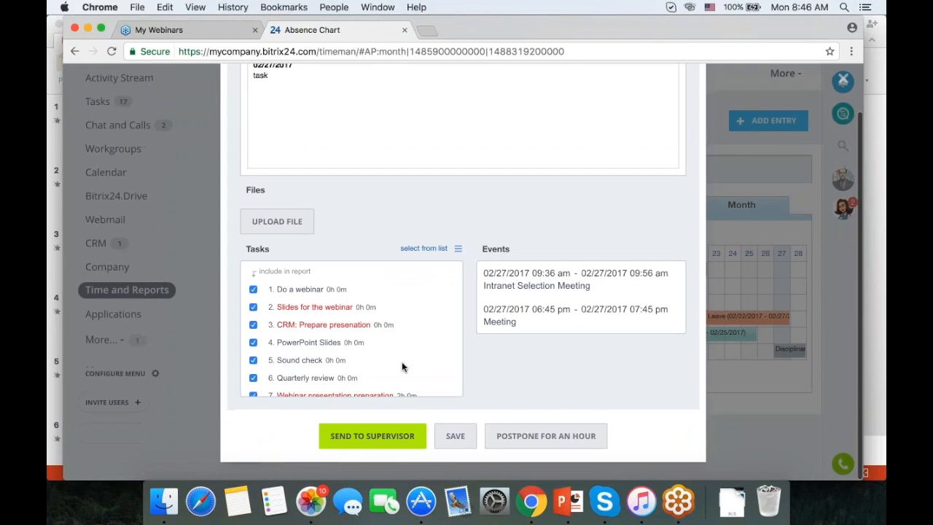
click(394, 436)
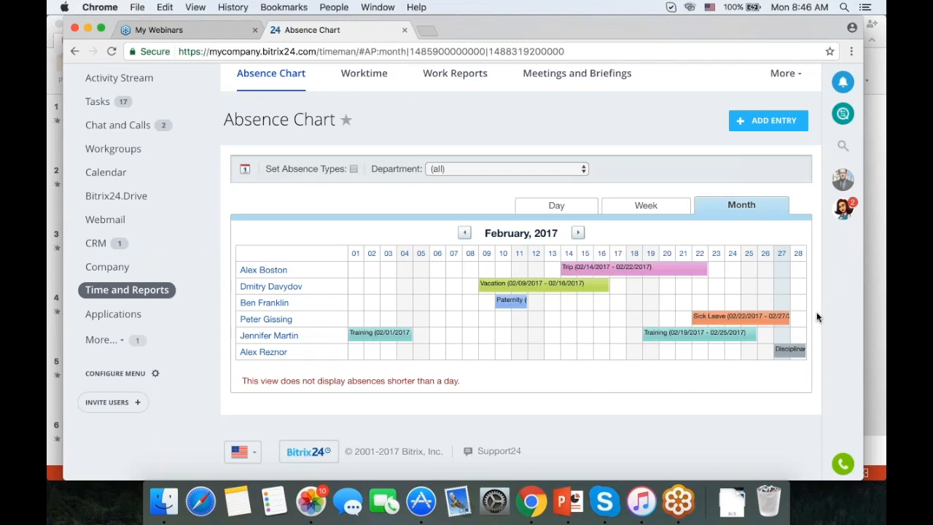
Go to the Activity Stream feed from the left menu.
scroll(817, 317, up, 1)
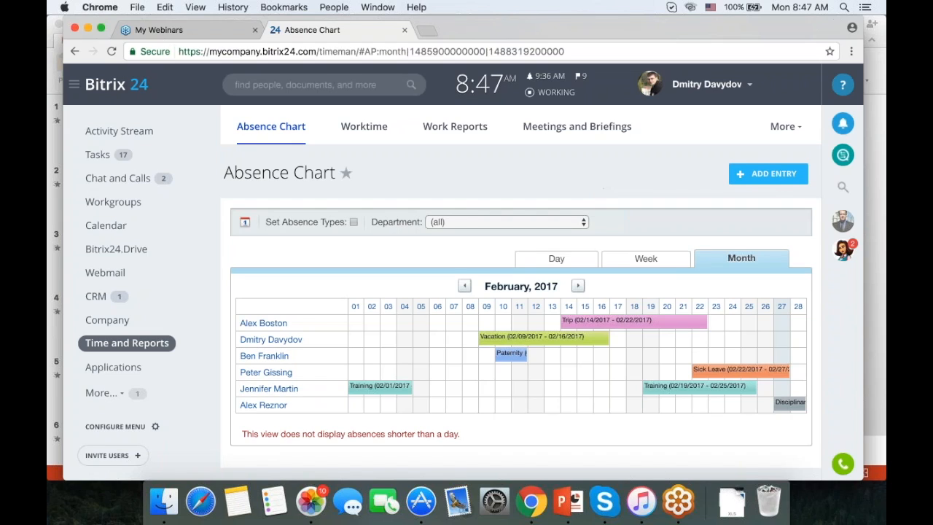
click(141, 130)
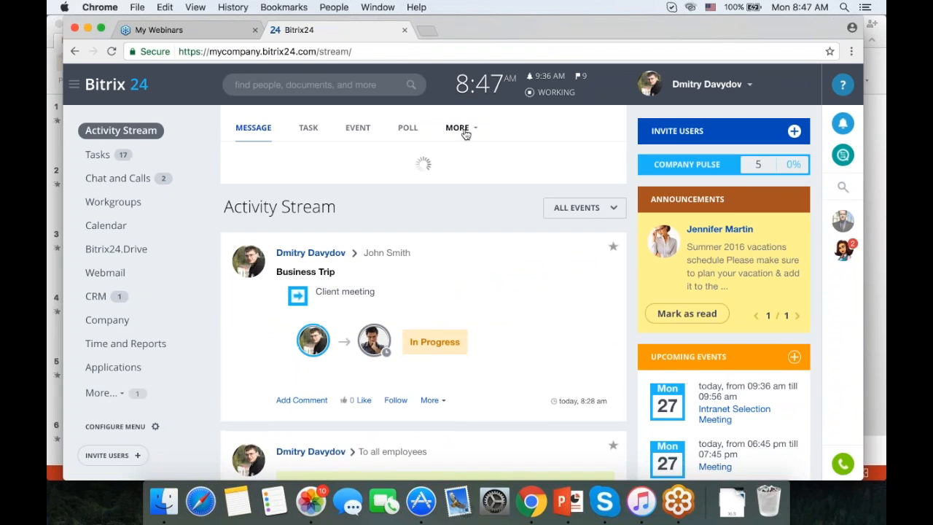
Browse the workflow Processes under MORE, then return to the Absence Chart via Time and Reports.
click(465, 135)
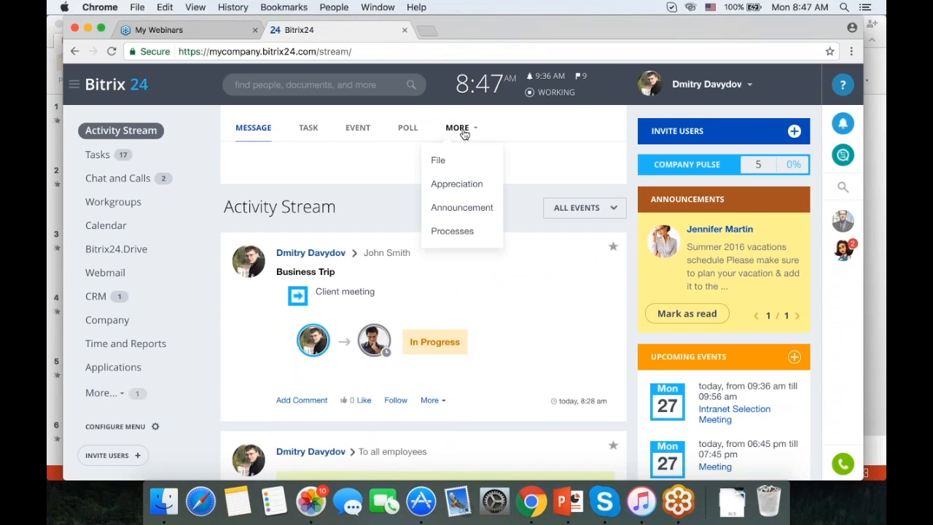
click(467, 230)
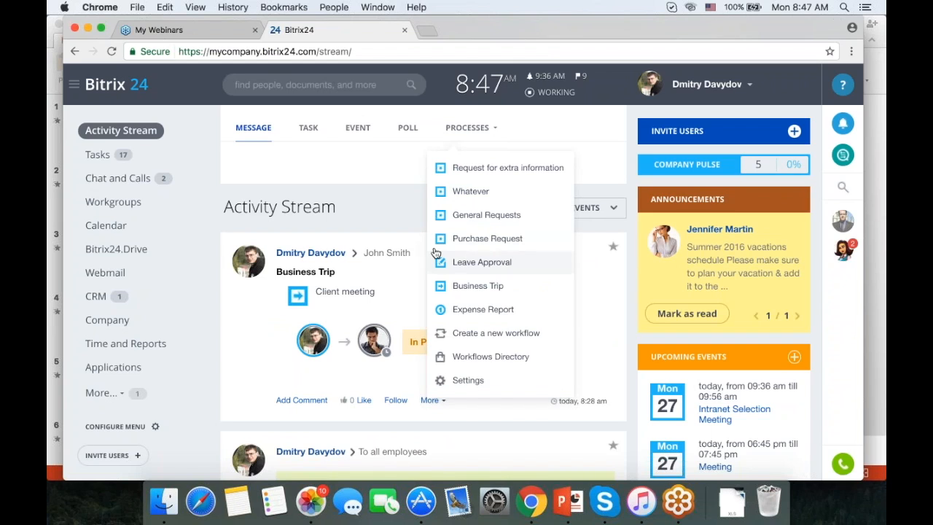
click(125, 344)
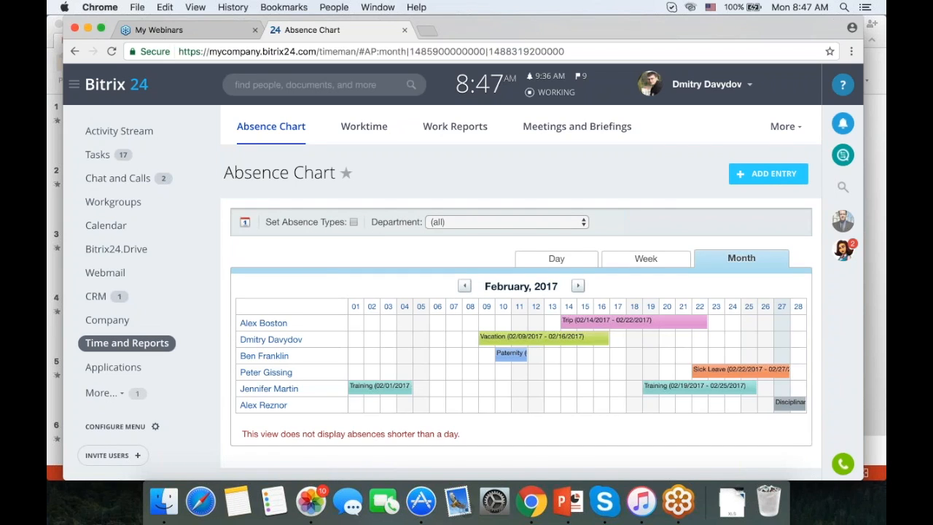
Start a new absence entry with the type set to Unpaid leave.
click(768, 173)
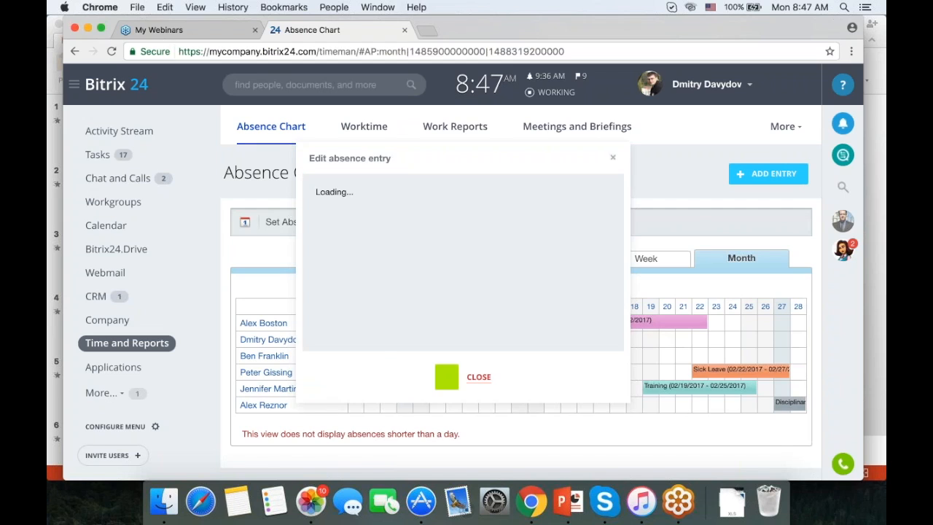
click(437, 250)
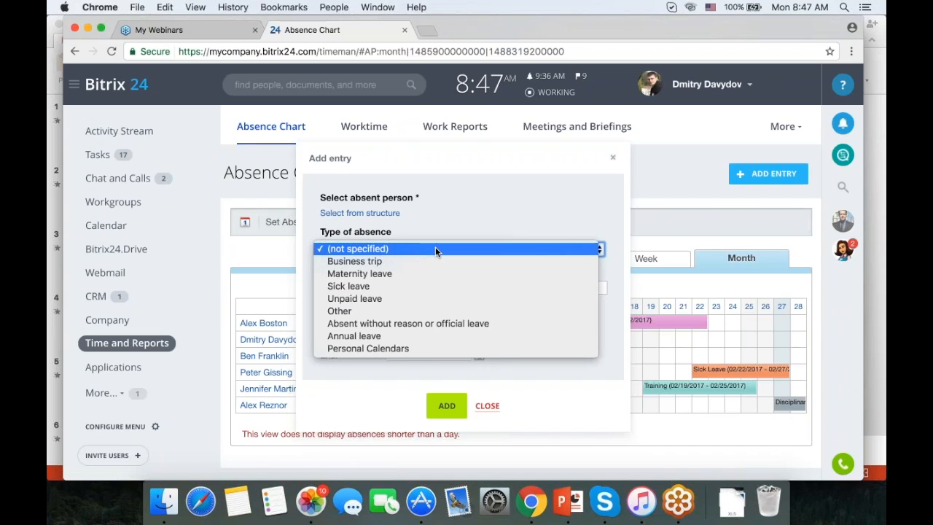
click(413, 298)
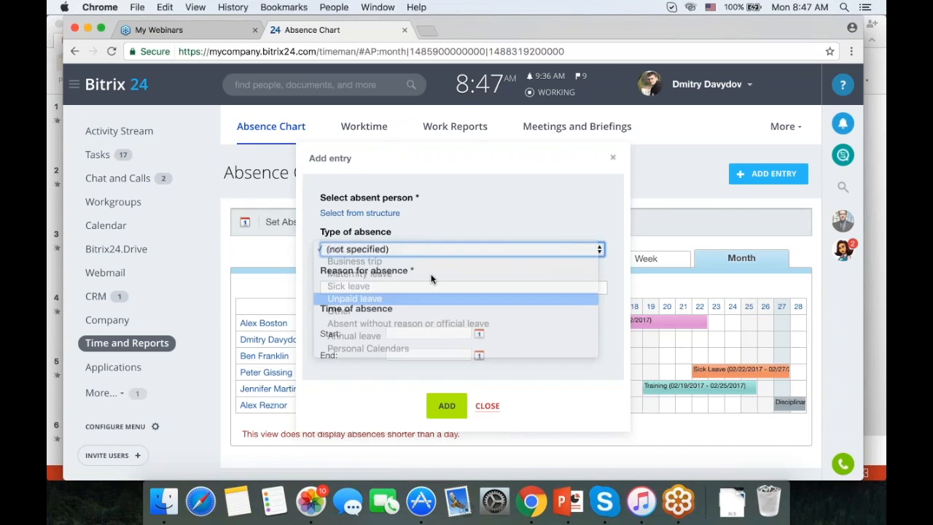
scroll(521, 200, down, 1)
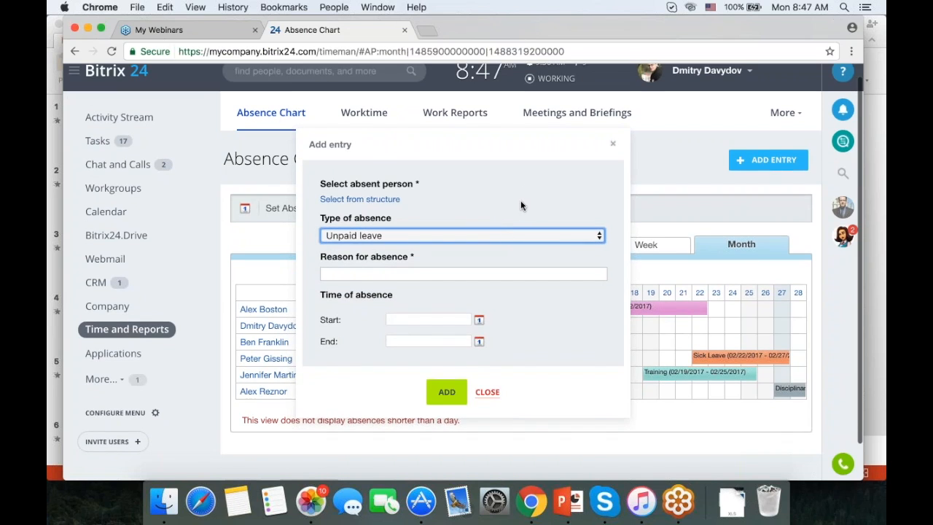
Pick the absent employee from the structure and enter 'Disciplinary action' as the reason.
click(356, 202)
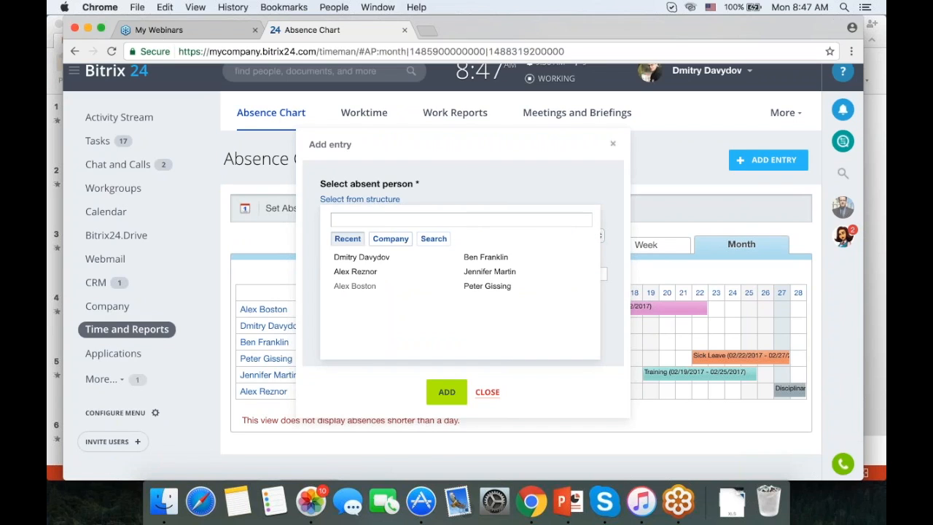
click(477, 271)
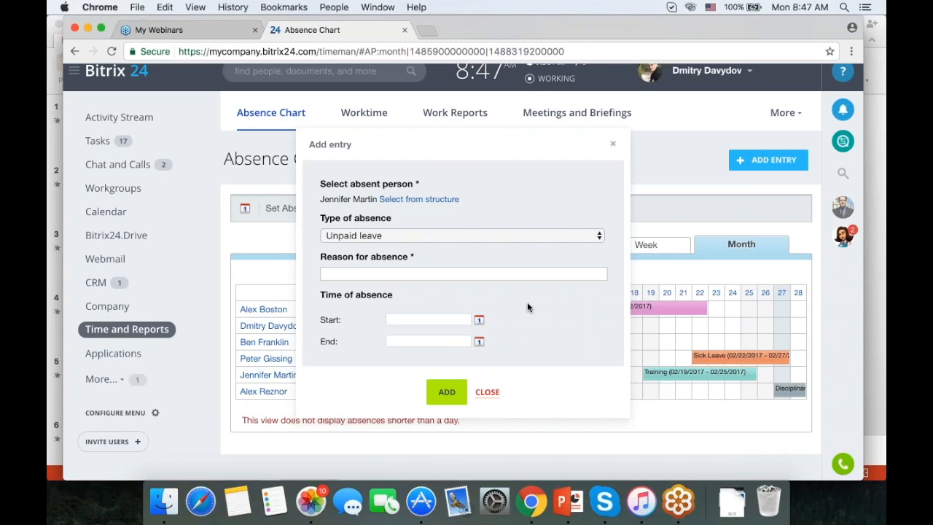
click(454, 274)
text(Di)
click(419, 288)
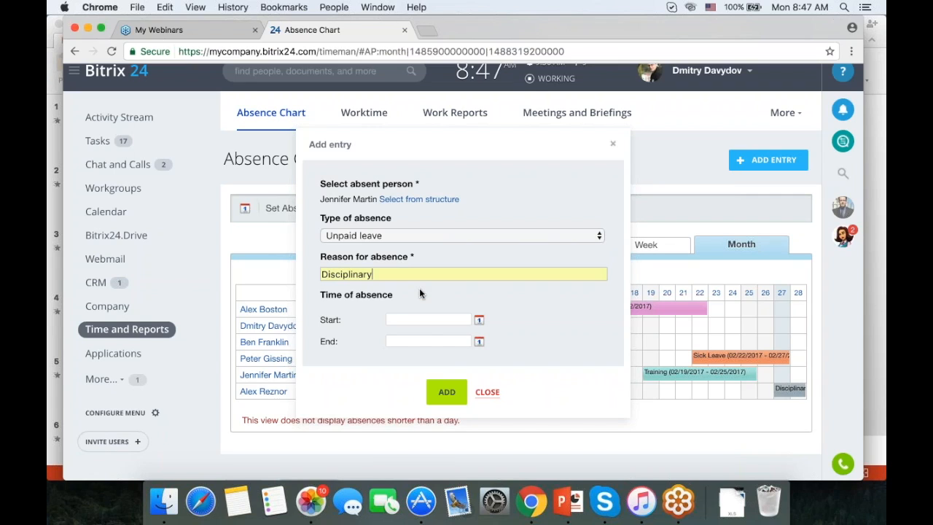
text(action)
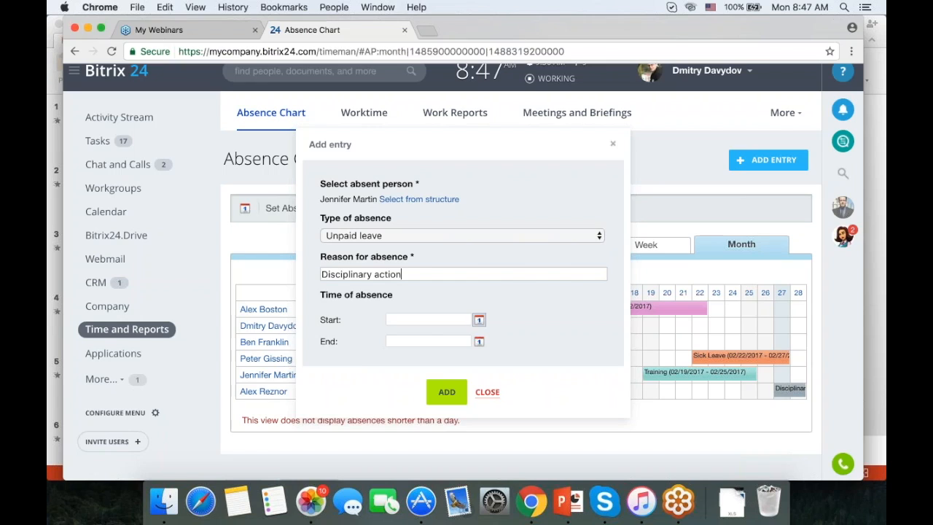
Set the absence to run from 02/28/2017 to 03/10/2017 and add the entry.
click(478, 321)
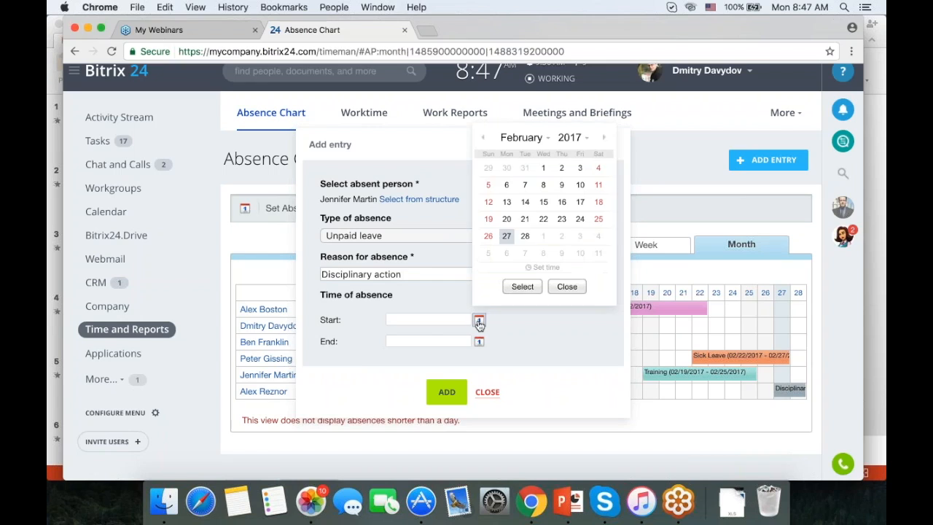
click(525, 235)
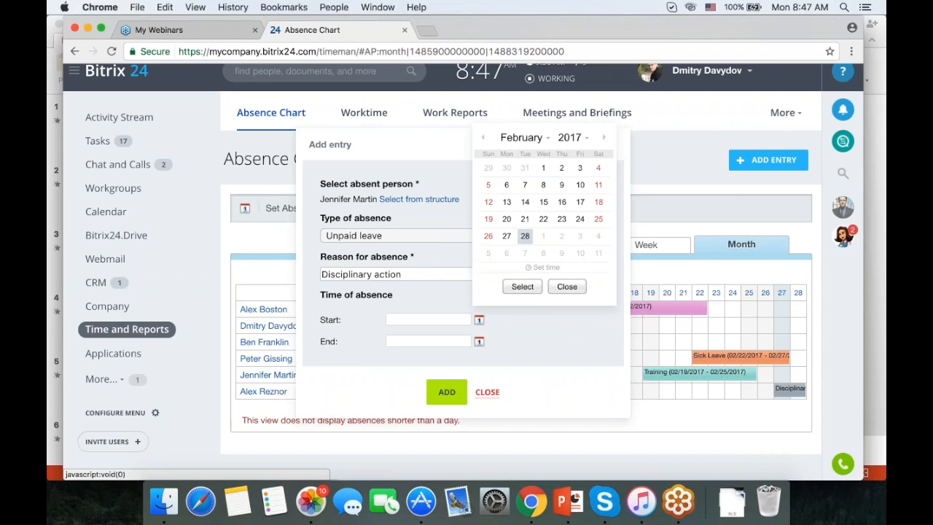
click(523, 286)
click(479, 341)
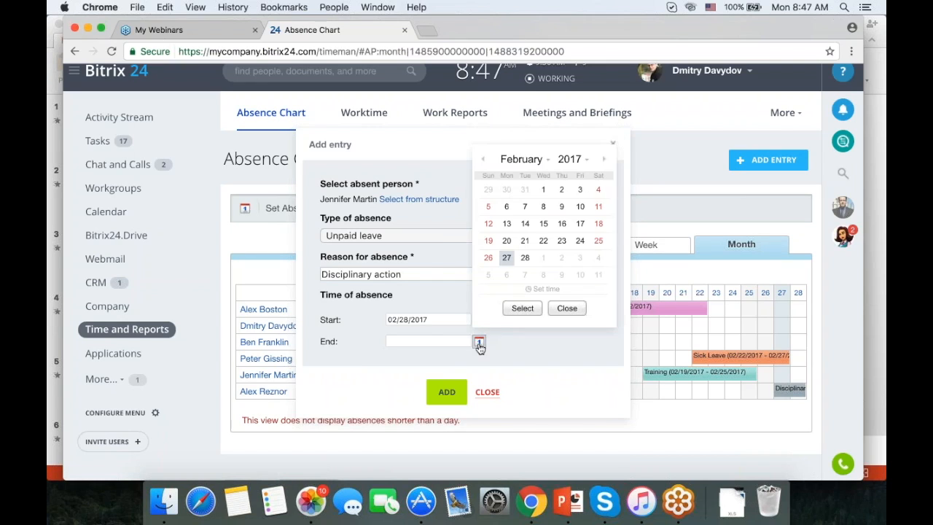
click(605, 162)
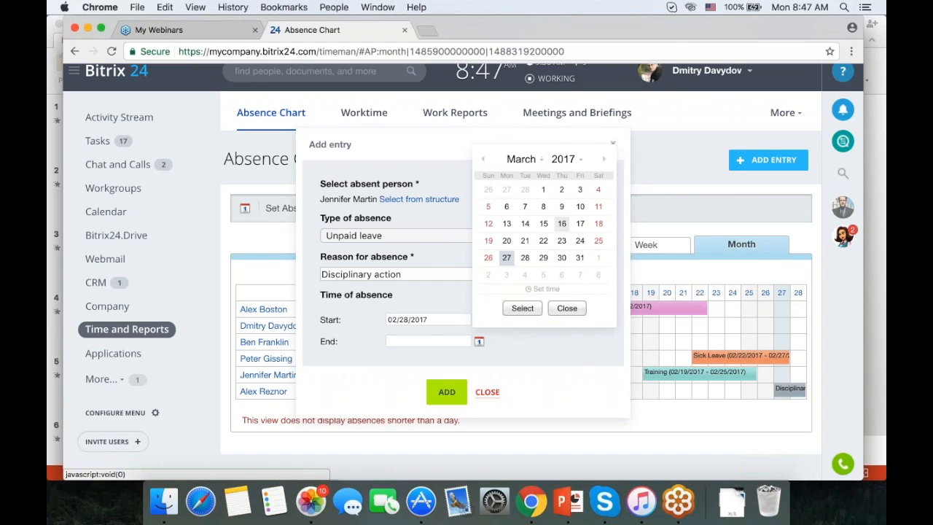
click(580, 206)
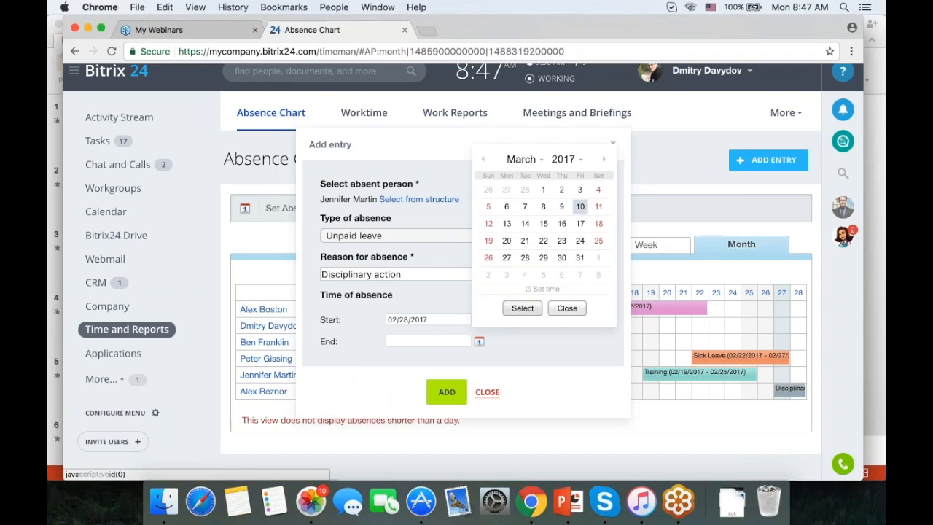
click(522, 308)
click(447, 392)
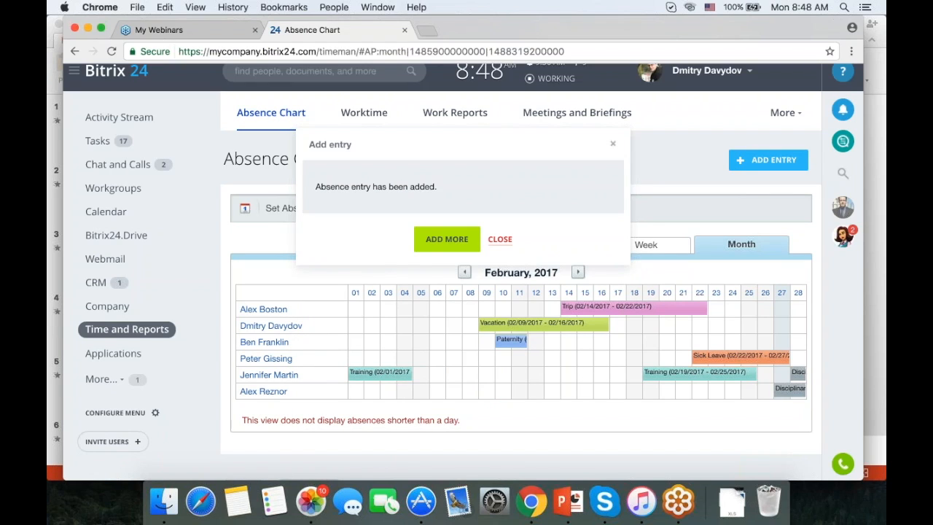
Dismiss the absence-added confirmation and check the new leave bar on the February chart.
click(613, 144)
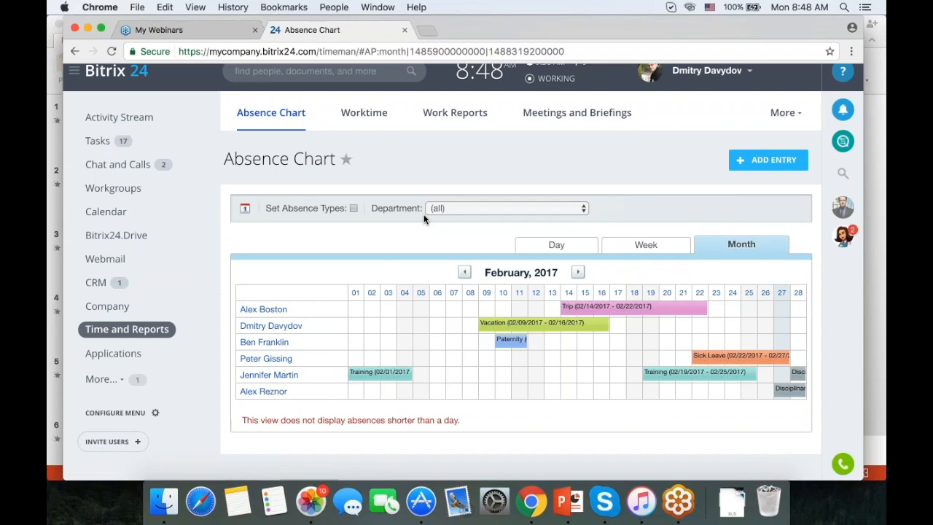
scroll(425, 218, down, 2)
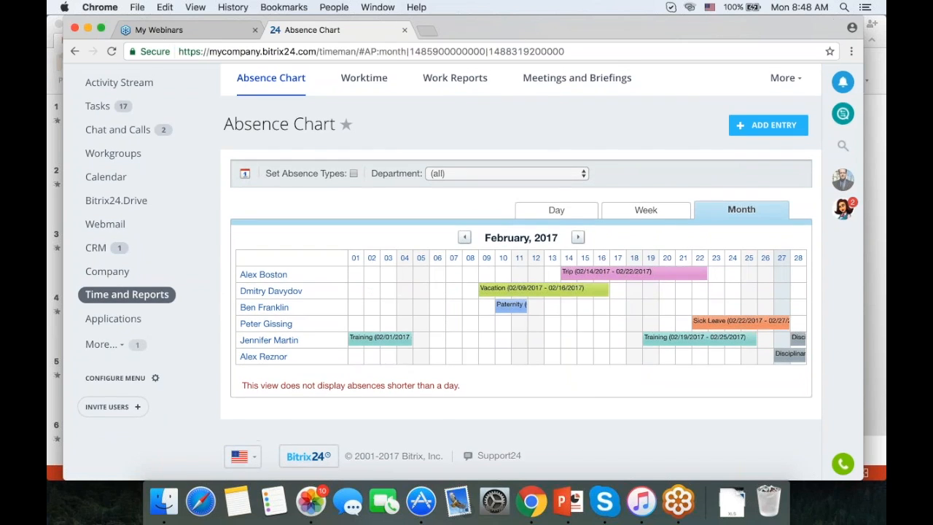
scroll(467, 262, up, 3)
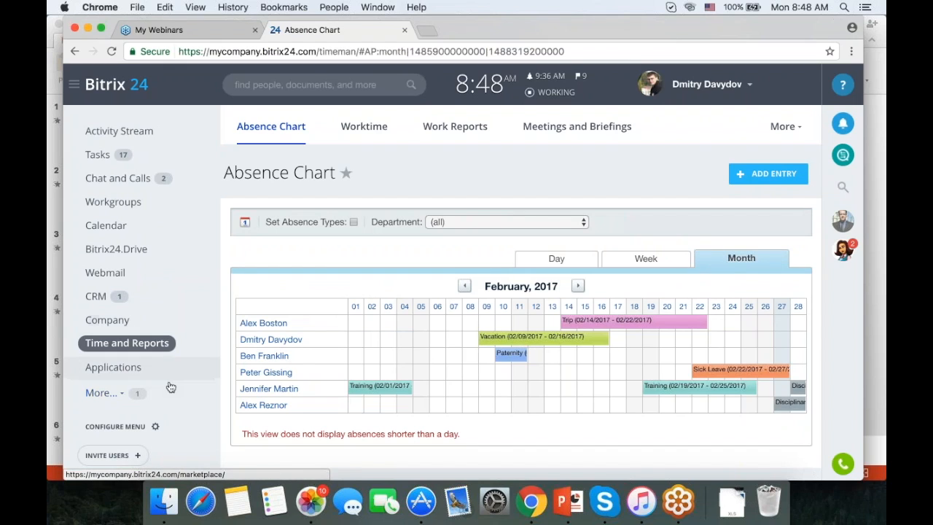
Reveal the hidden left-menu items and go to the Telephony Balance and statistics page.
click(144, 396)
scroll(183, 358, down, 3)
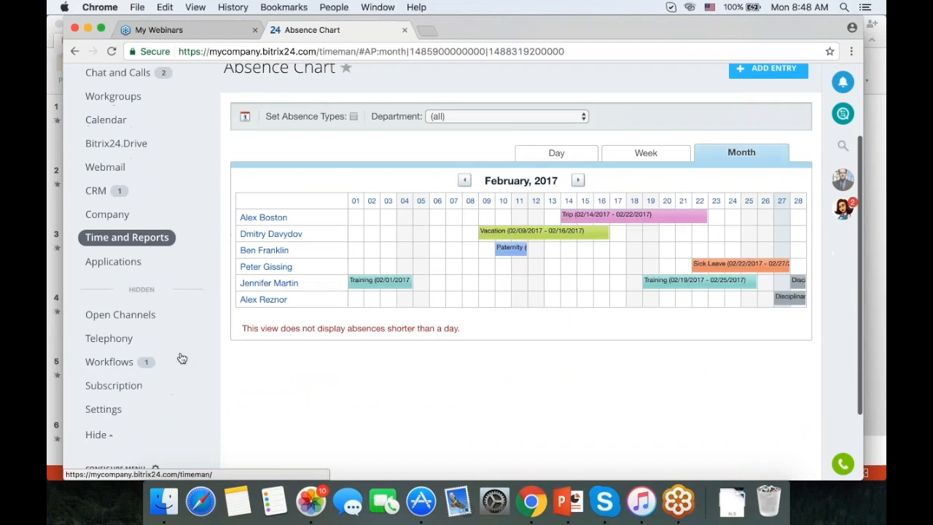
click(107, 331)
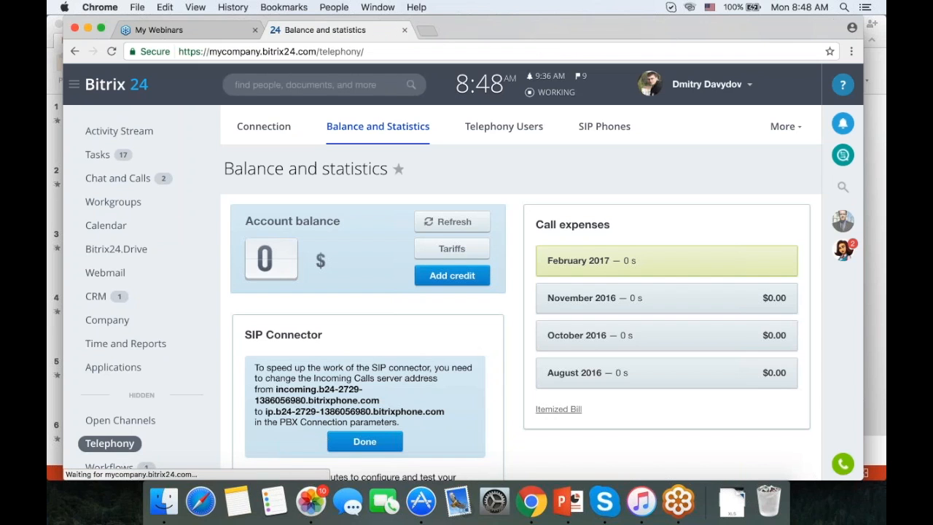
Show the Telephony Users list, open the first user's settings, then cancel without changes.
click(517, 134)
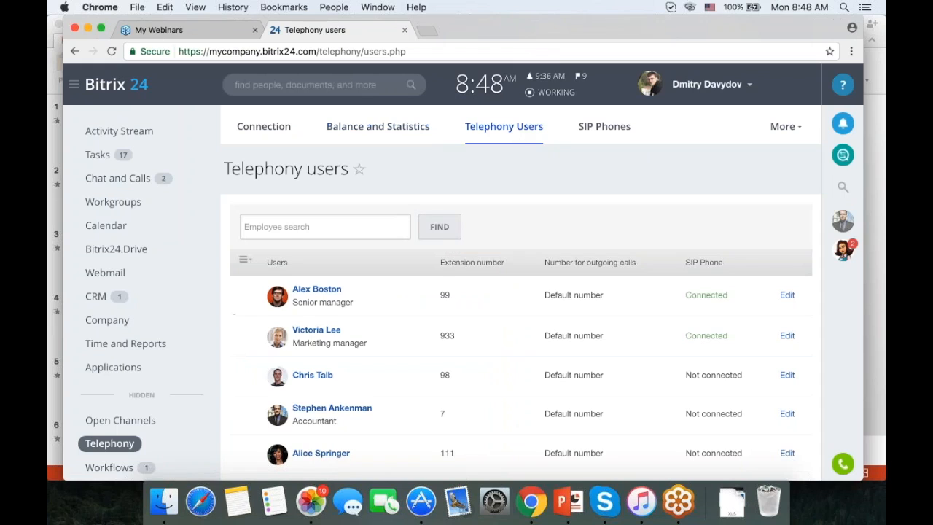
scroll(765, 213, down, 3)
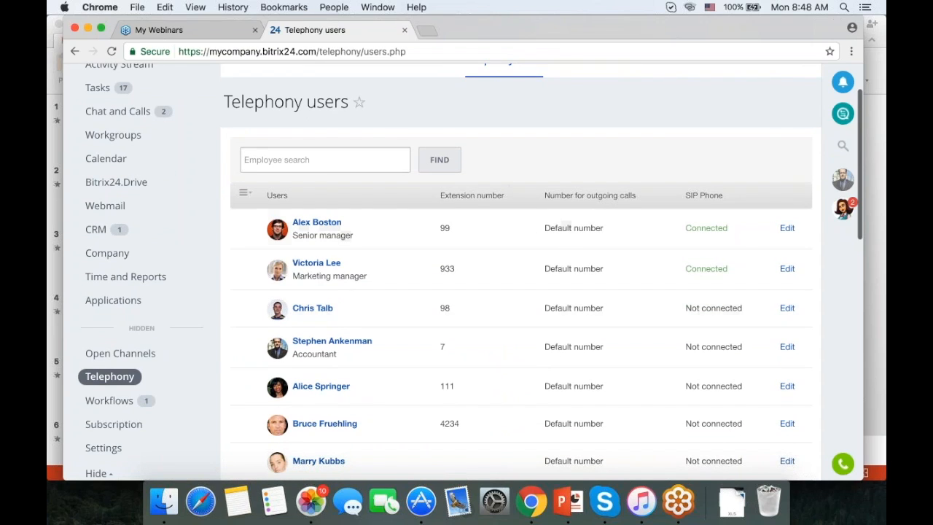
click(787, 227)
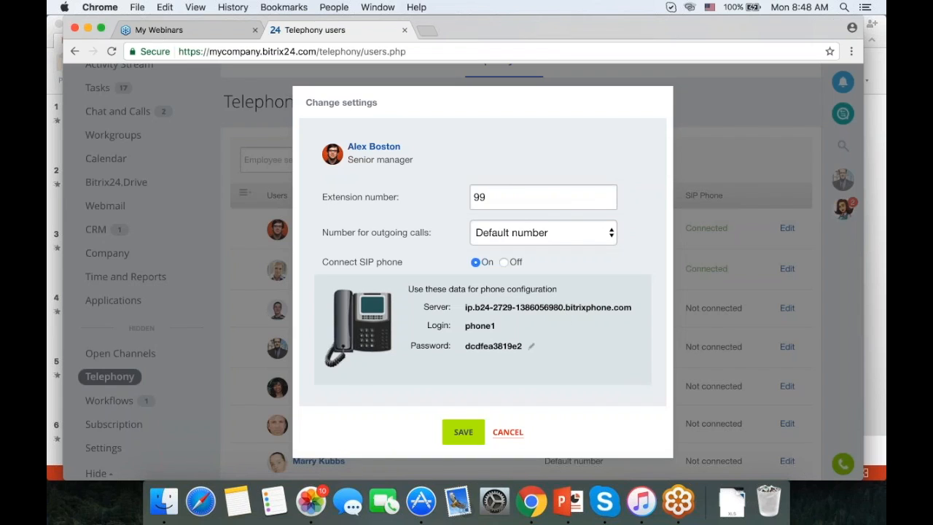
click(508, 432)
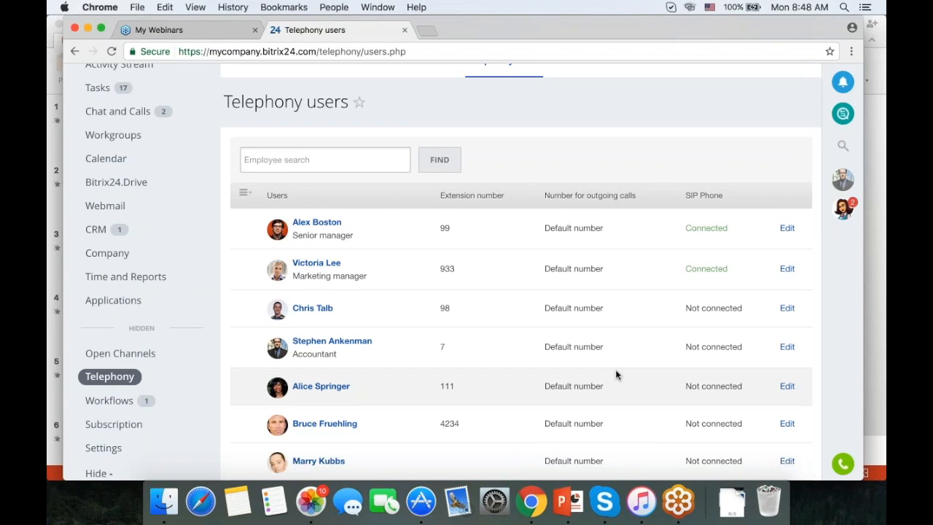
scroll(615, 368, up, 2)
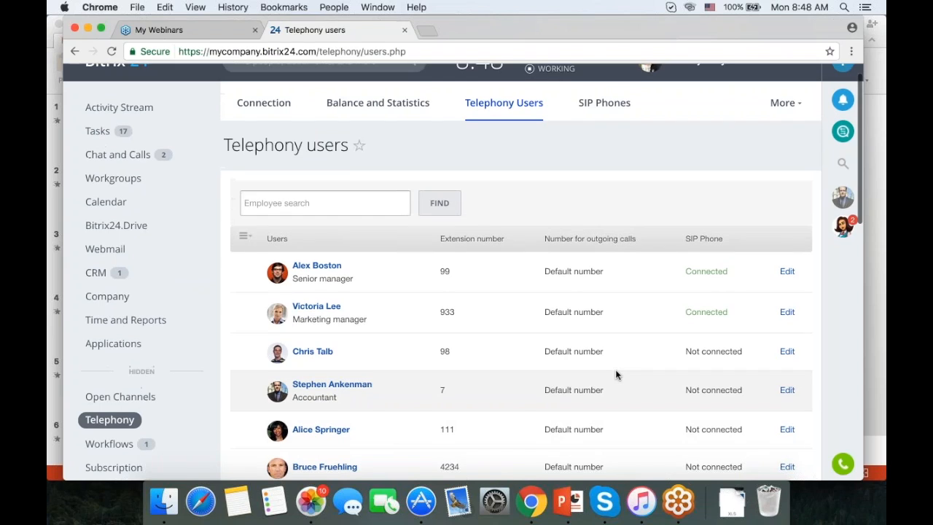
Go to telephony Access Permissions and edit the Manager role.
click(784, 103)
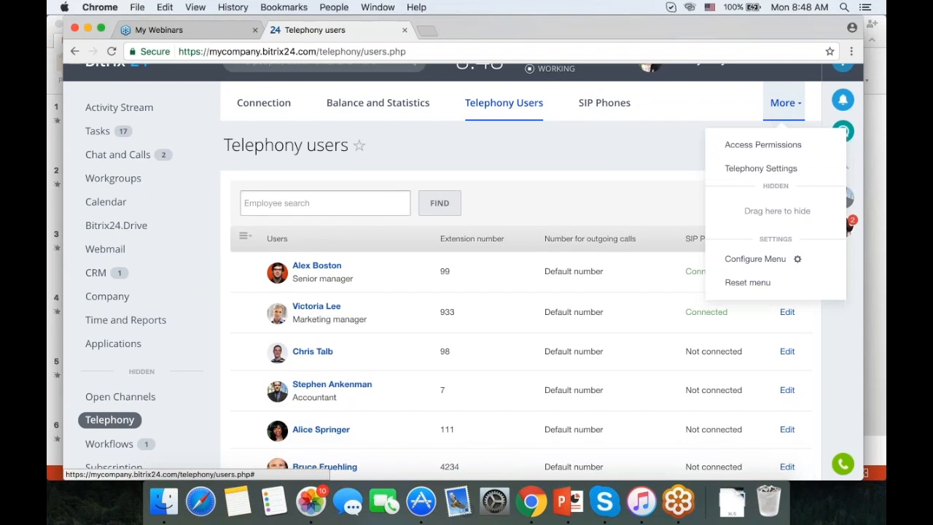
click(763, 146)
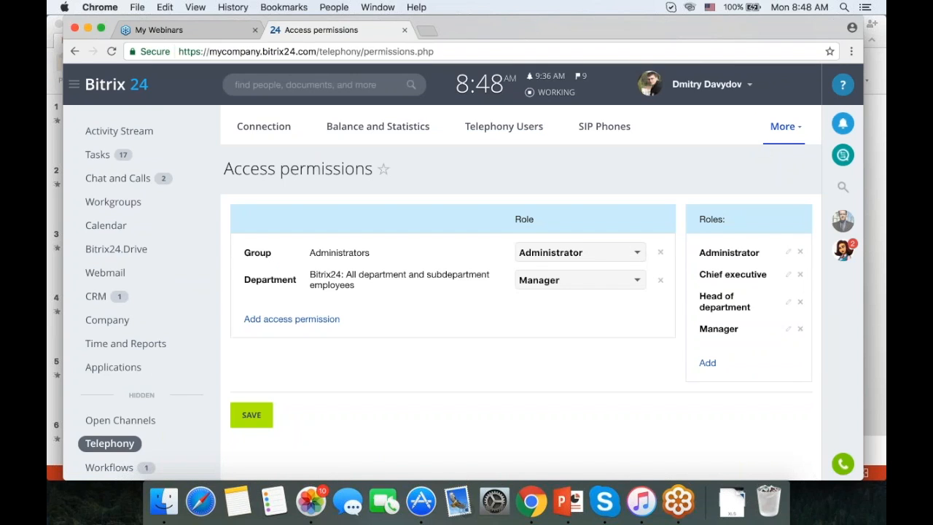
click(788, 330)
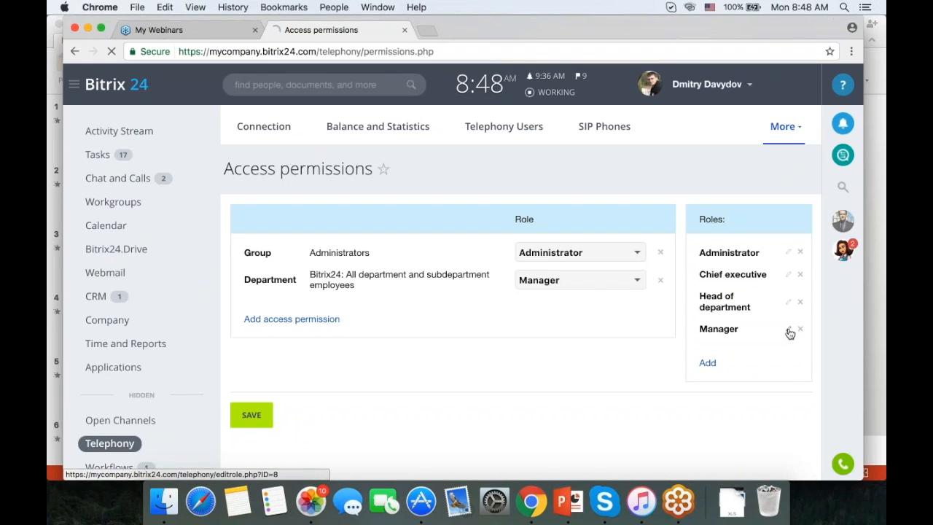
scroll(668, 250, down, 3)
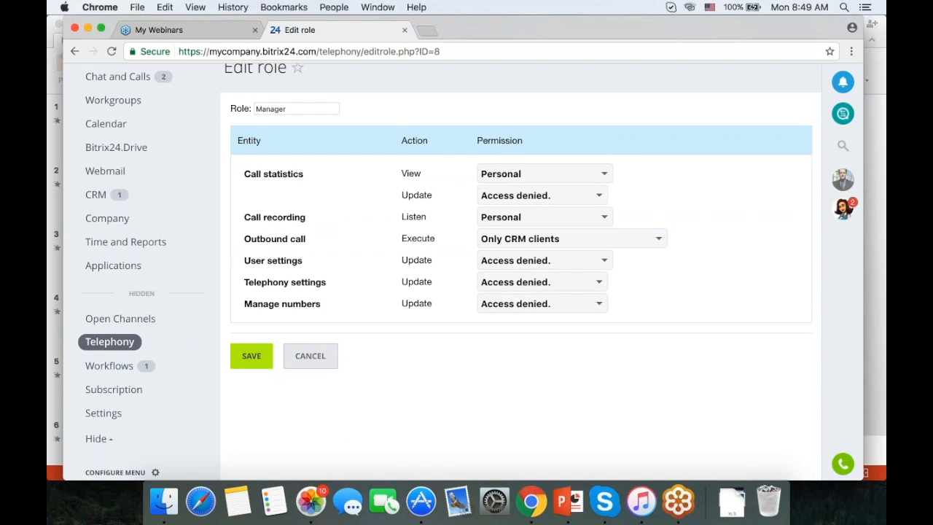
Change the Manager role's Outbound call permission from Only CRM clients to Any.
click(574, 240)
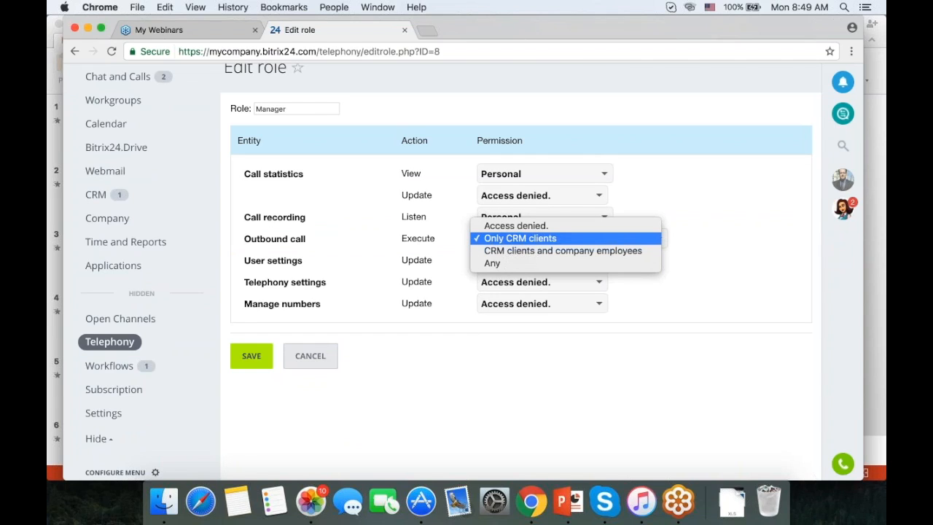
click(554, 226)
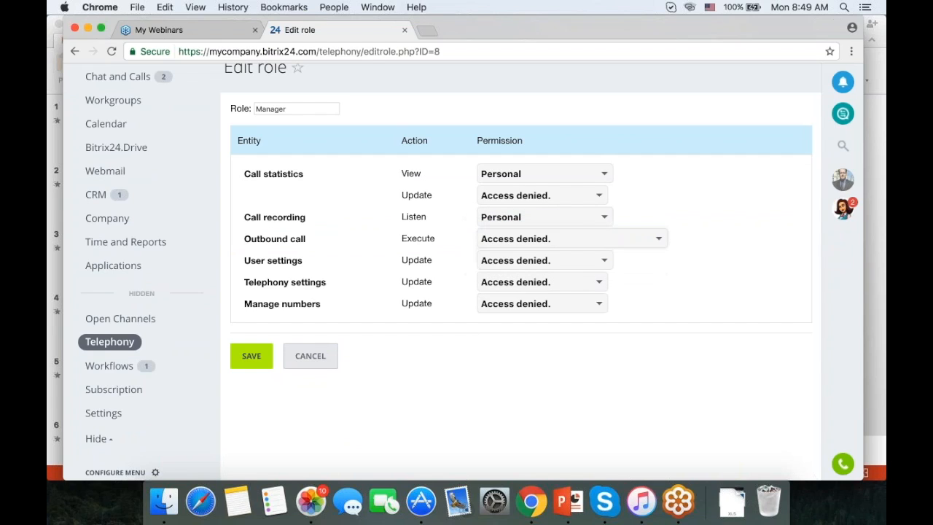
click(602, 240)
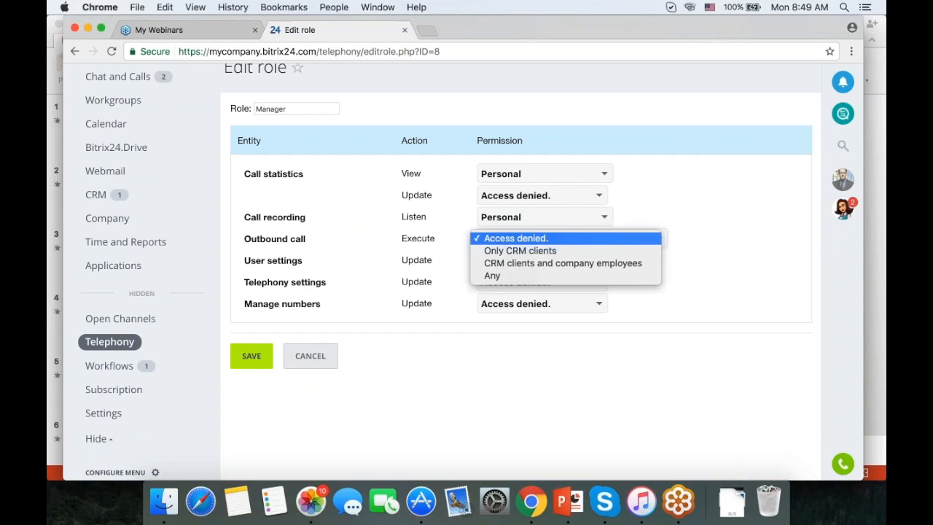
click(581, 274)
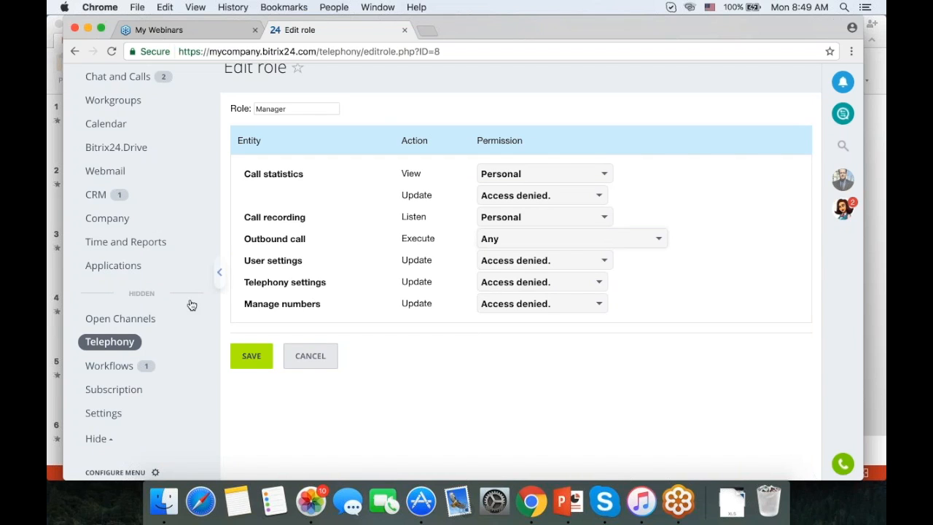
scroll(186, 307, up, 3)
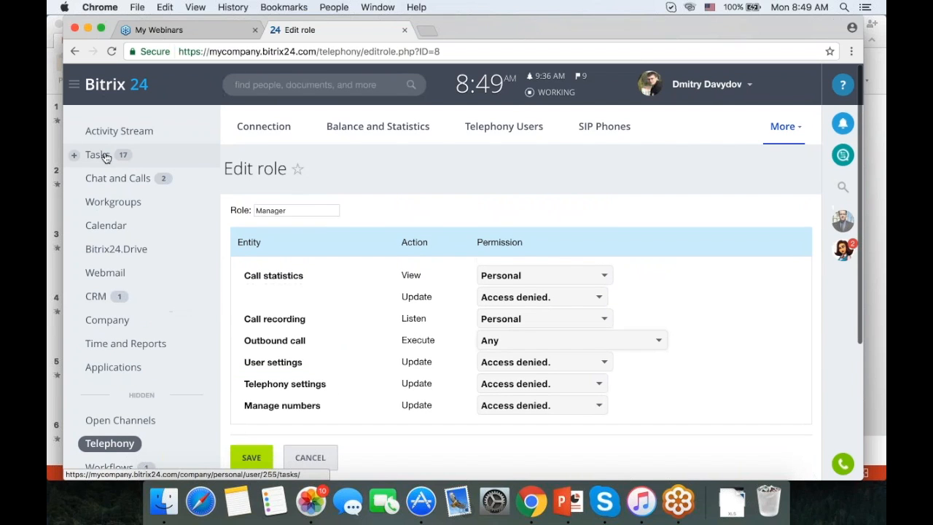
From Tasks, open All templates and add a new task template.
click(102, 155)
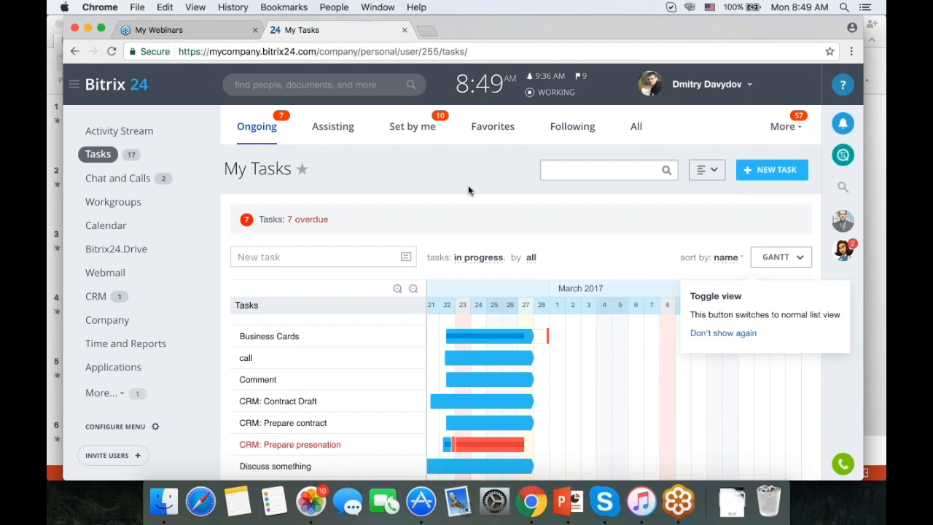
click(712, 172)
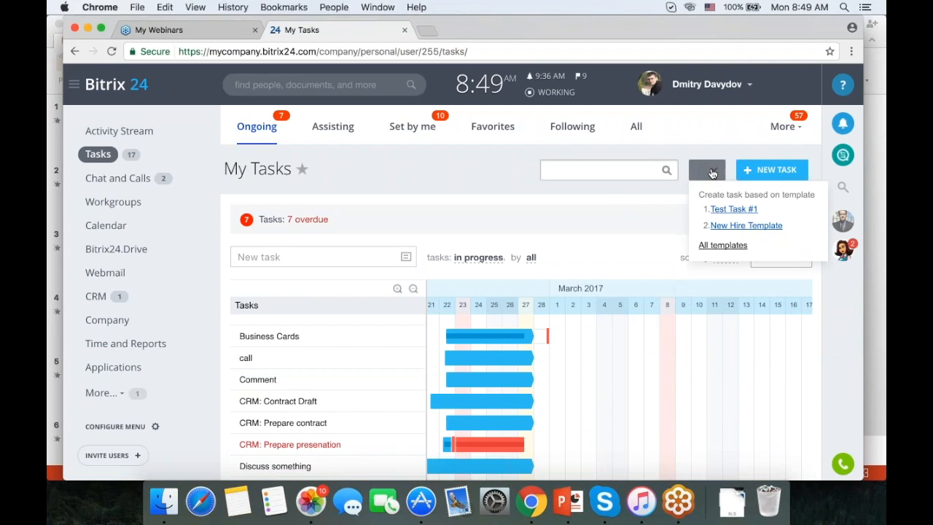
click(722, 245)
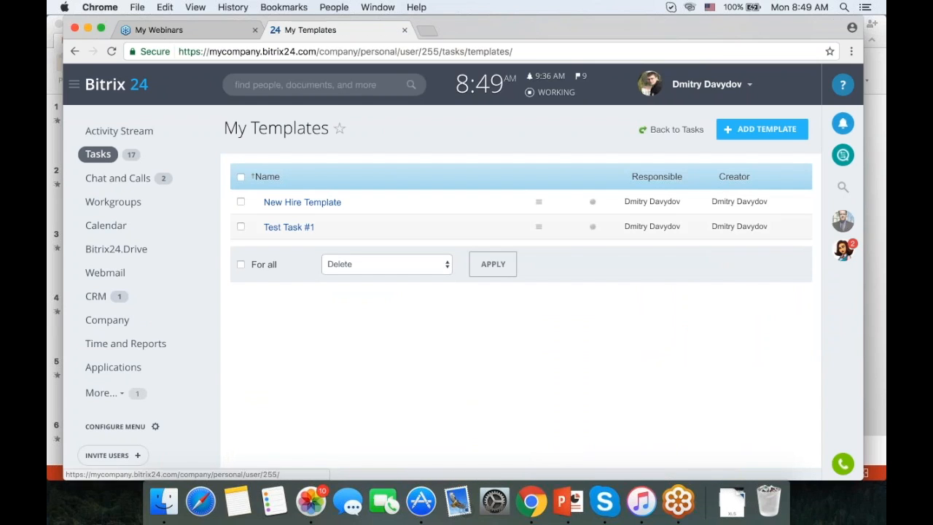
click(735, 135)
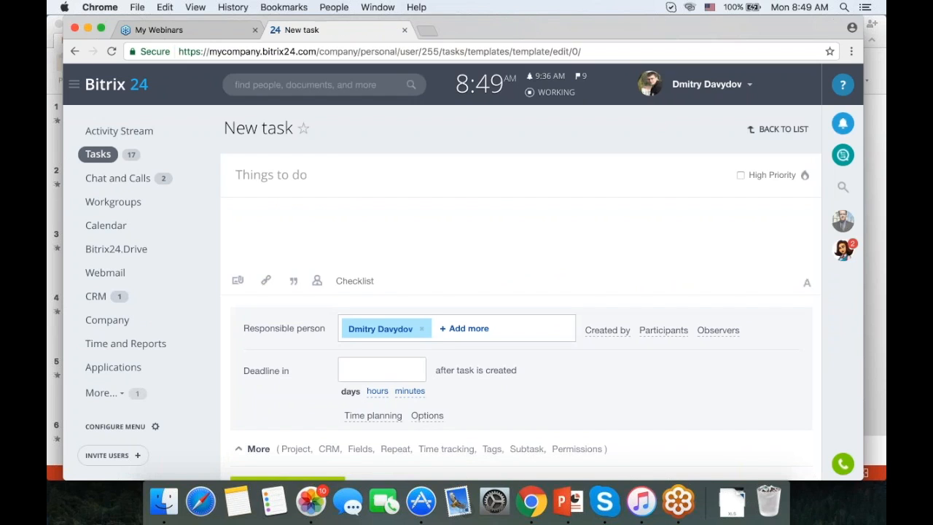
Expand the extra task fields and activate Repeat task.
scroll(470, 272, down, 3)
click(259, 349)
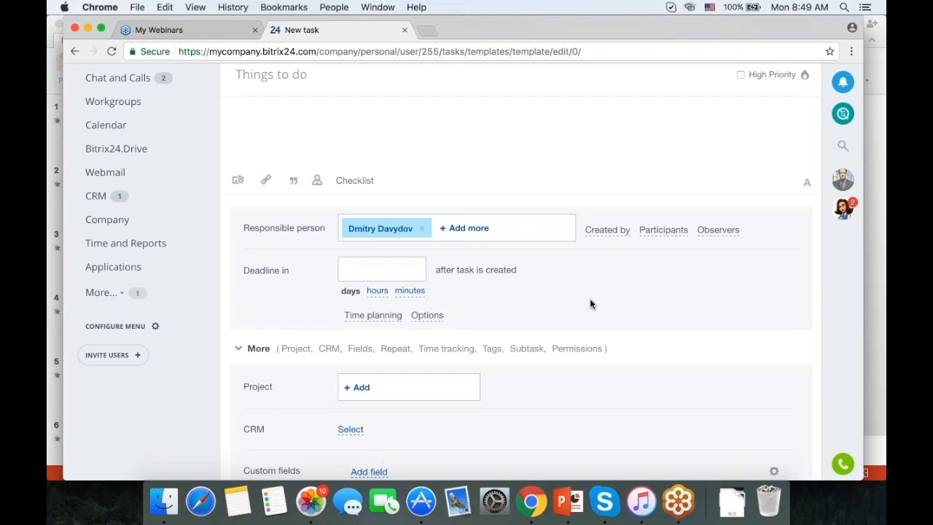
scroll(714, 306, down, 3)
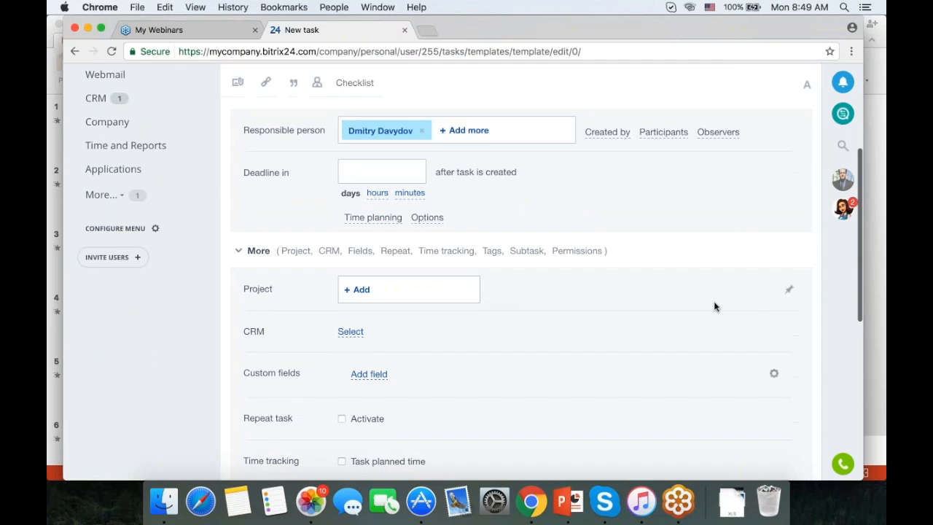
scroll(669, 299, down, 3)
scroll(668, 295, down, 1)
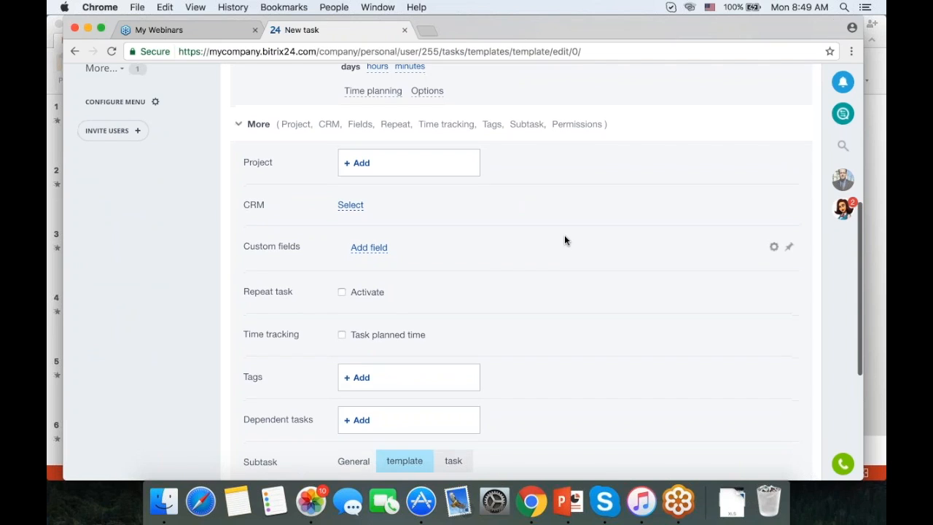
scroll(564, 237, down, 1)
click(341, 278)
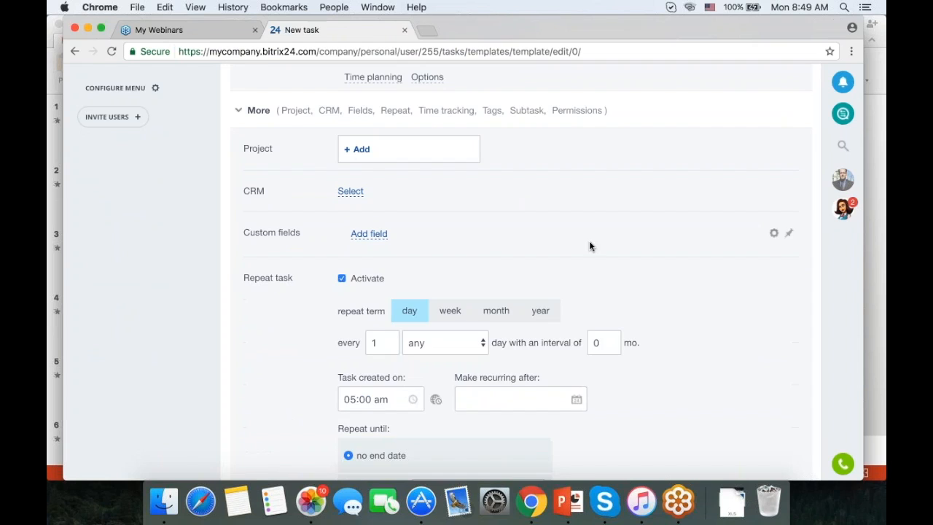
scroll(586, 242, down, 3)
Try weekly repetition on Mondays, then switch to monthly on the second Wednesday.
click(450, 228)
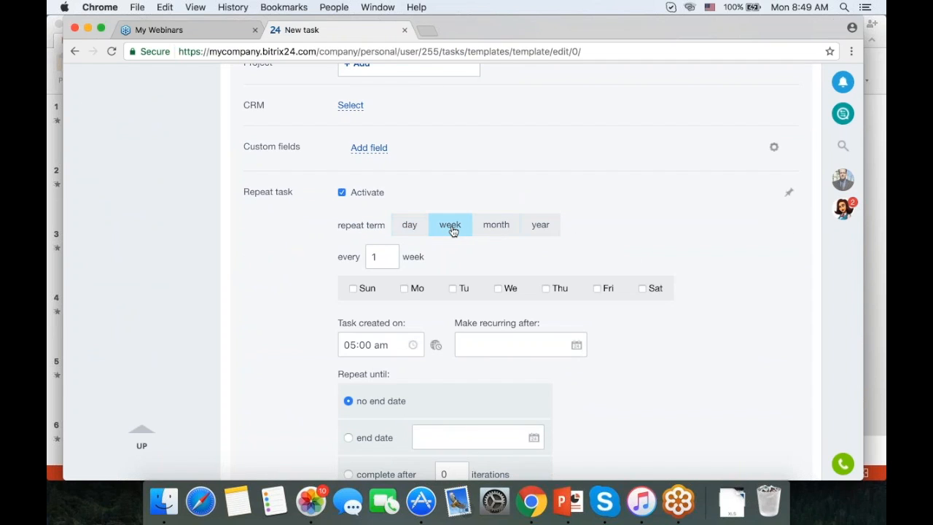
click(403, 289)
click(498, 228)
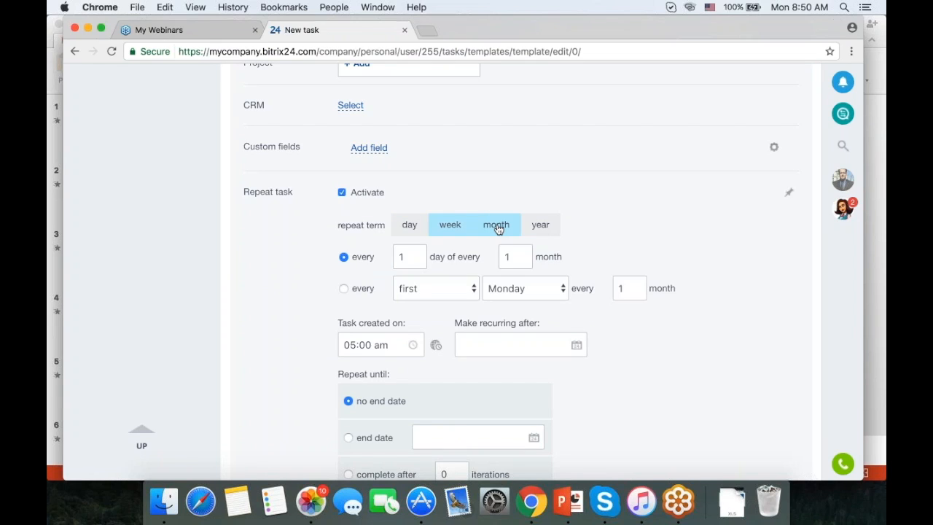
click(480, 285)
click(460, 305)
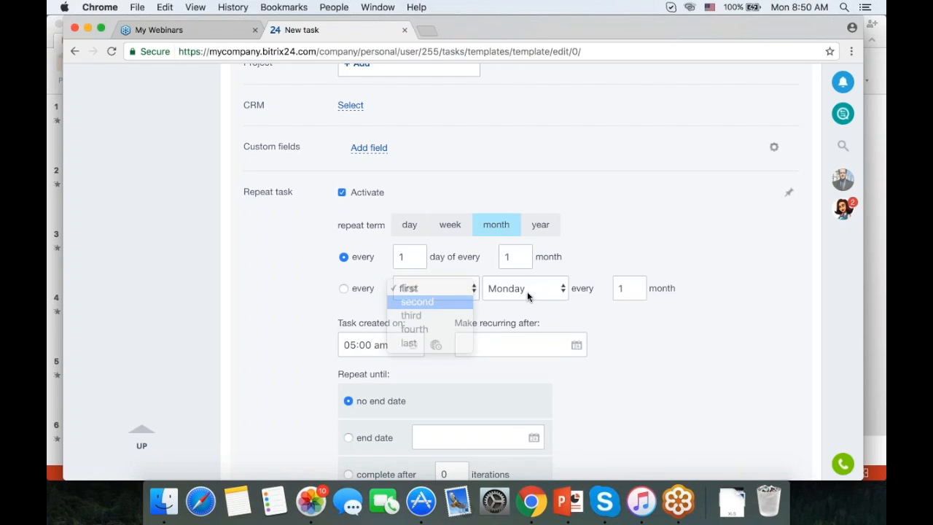
click(545, 289)
click(534, 316)
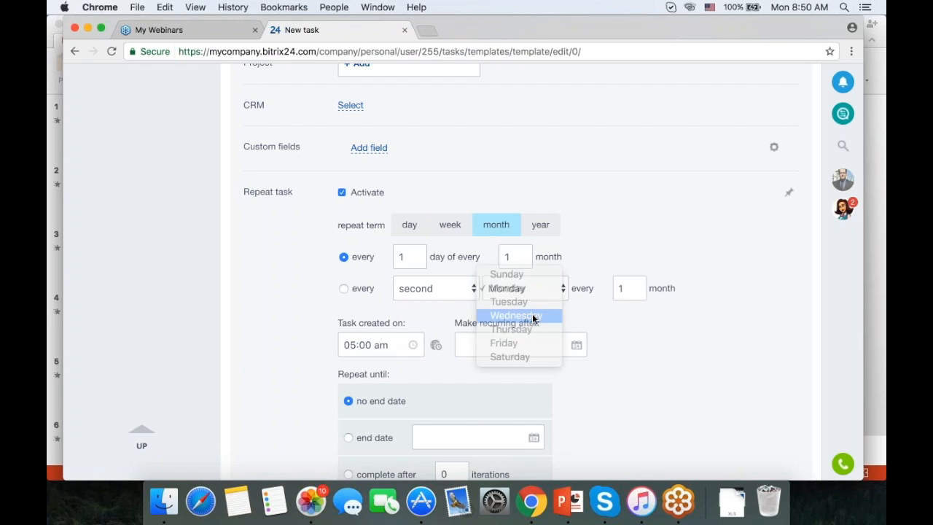
Change the monthly repeat day from 1 to 10.
click(411, 257)
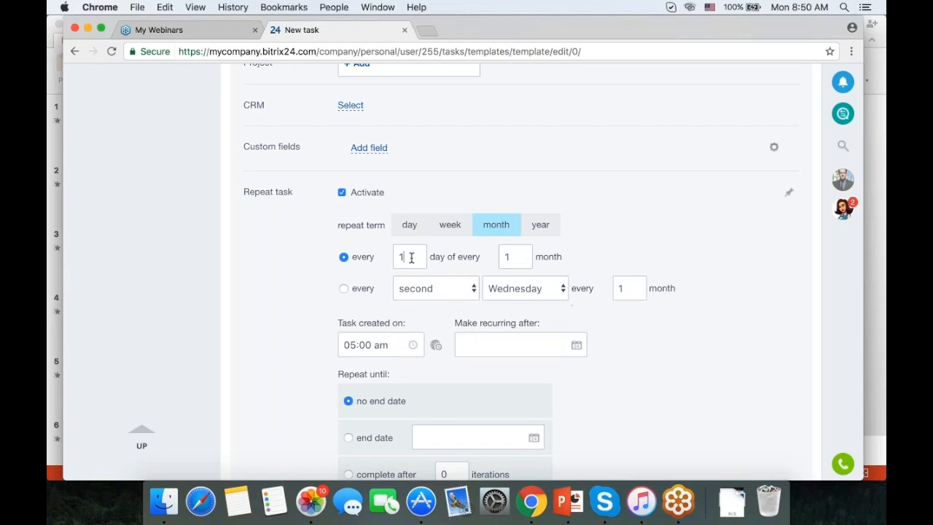
text(0)
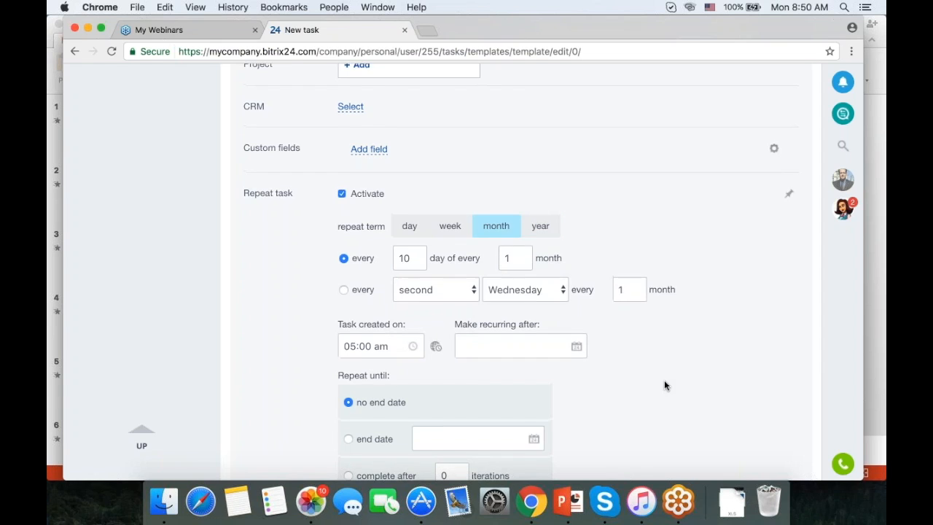
scroll(664, 380, up, 5)
scroll(646, 285, down, 3)
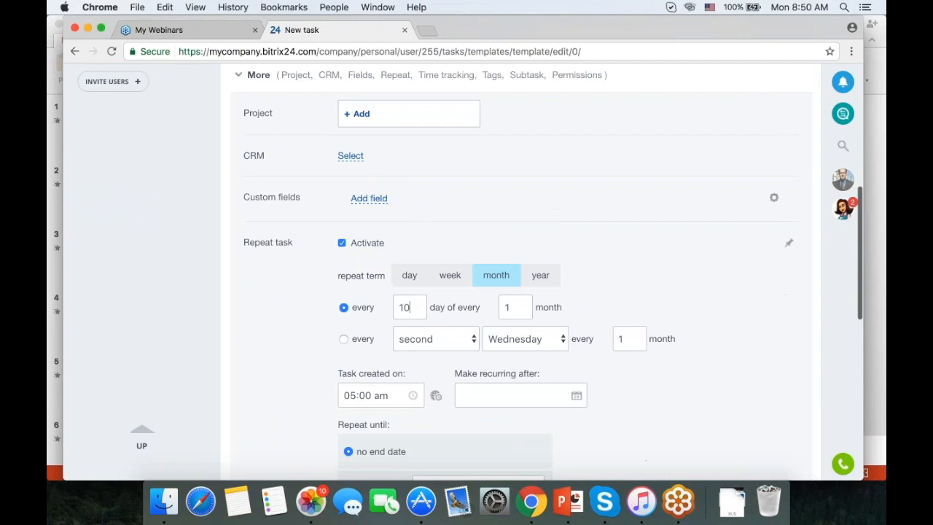
scroll(621, 293, up, 2)
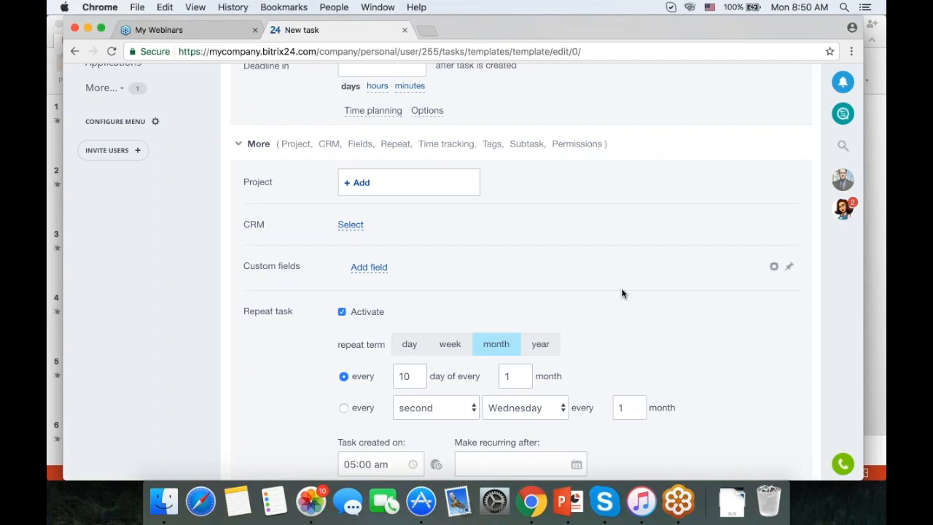
scroll(646, 293, down, 3)
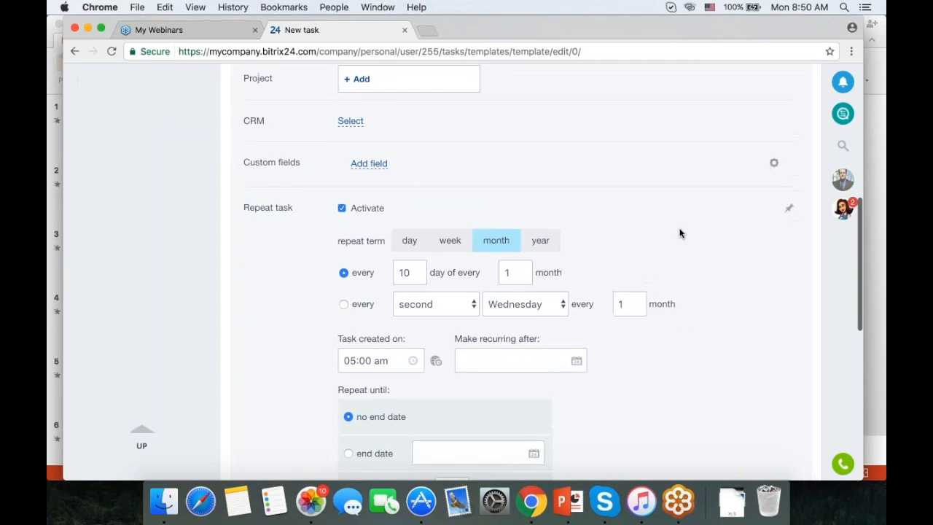
scroll(678, 234, up, 2)
scroll(678, 233, up, 1)
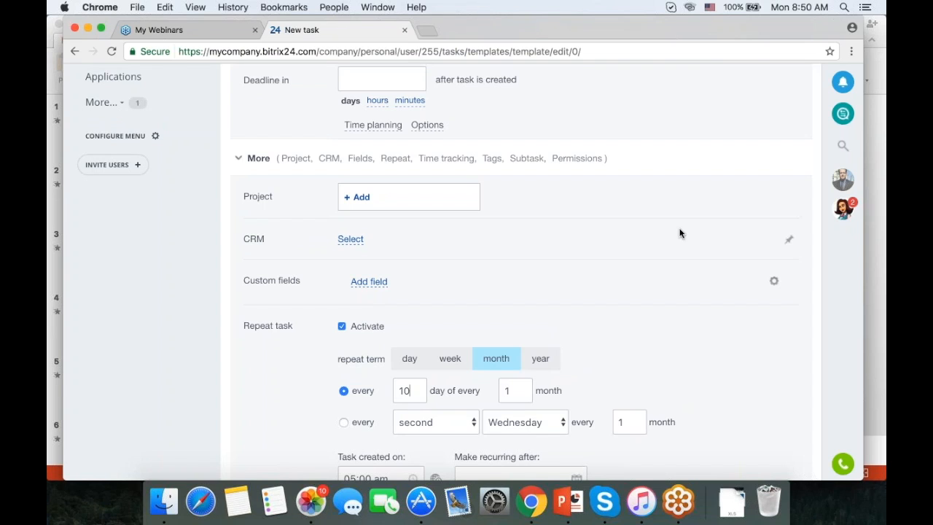
scroll(679, 234, up, 6)
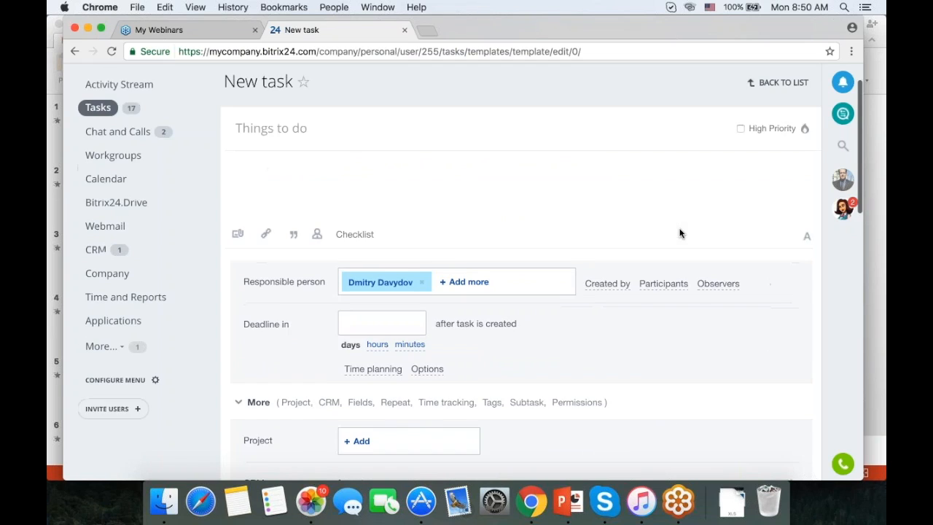
scroll(668, 293, down, 3)
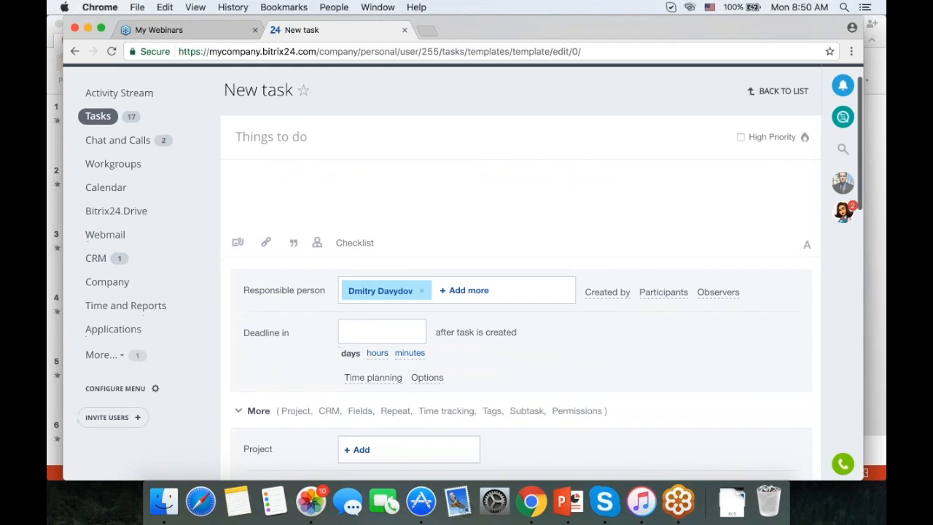
scroll(648, 260, down, 15)
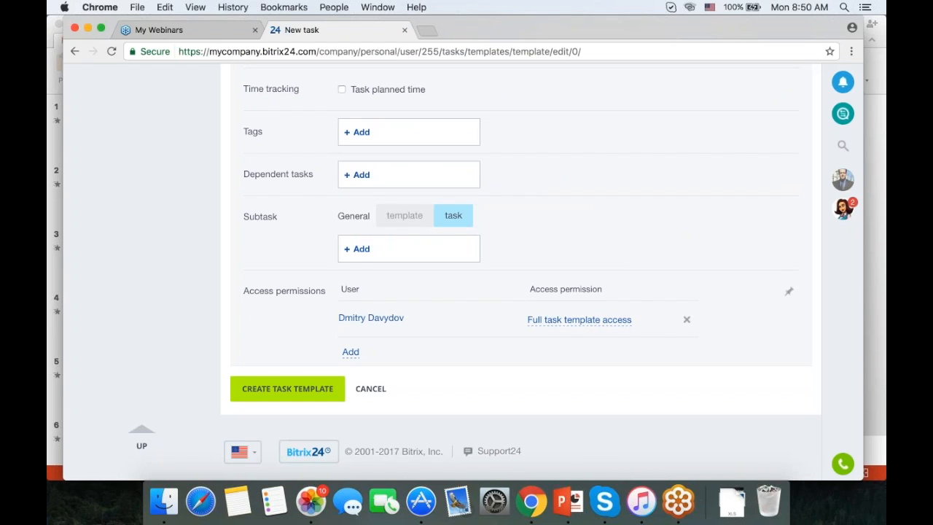
Grant another employee Read task template access, then return to My Tasks.
click(351, 351)
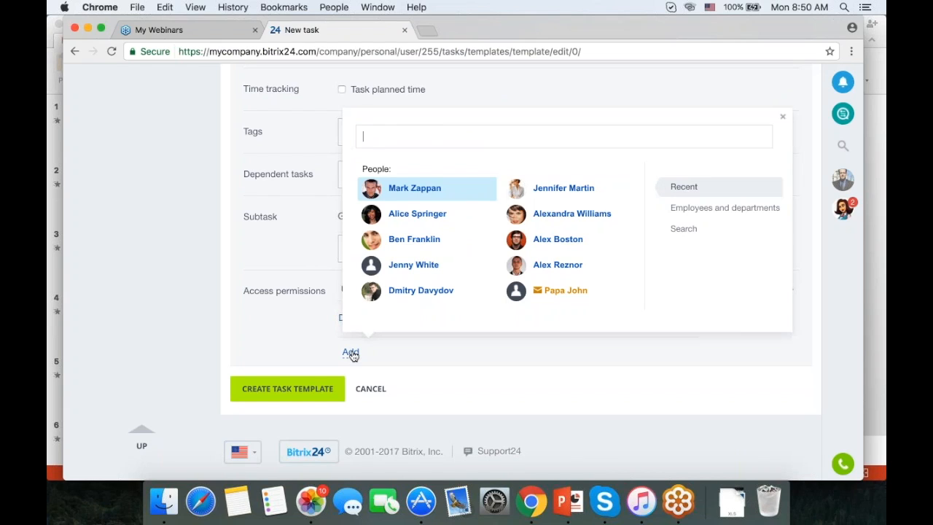
click(410, 265)
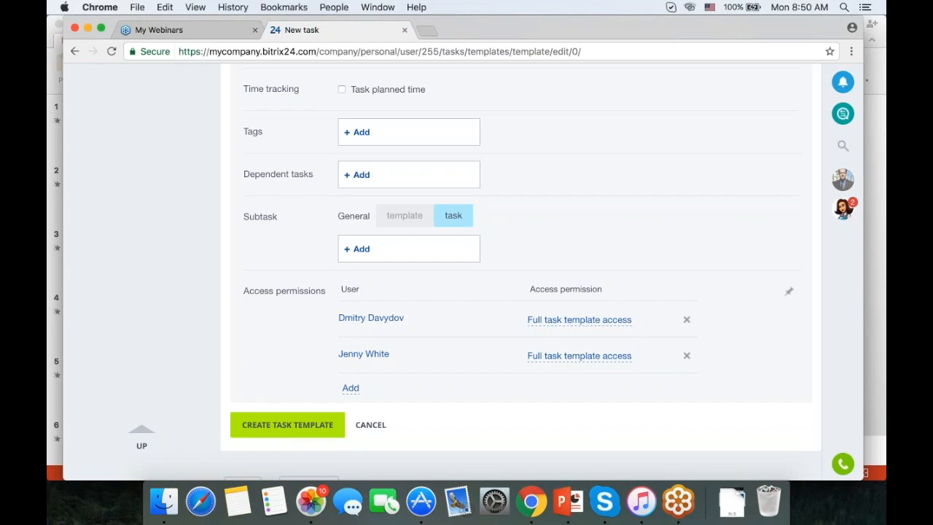
click(596, 356)
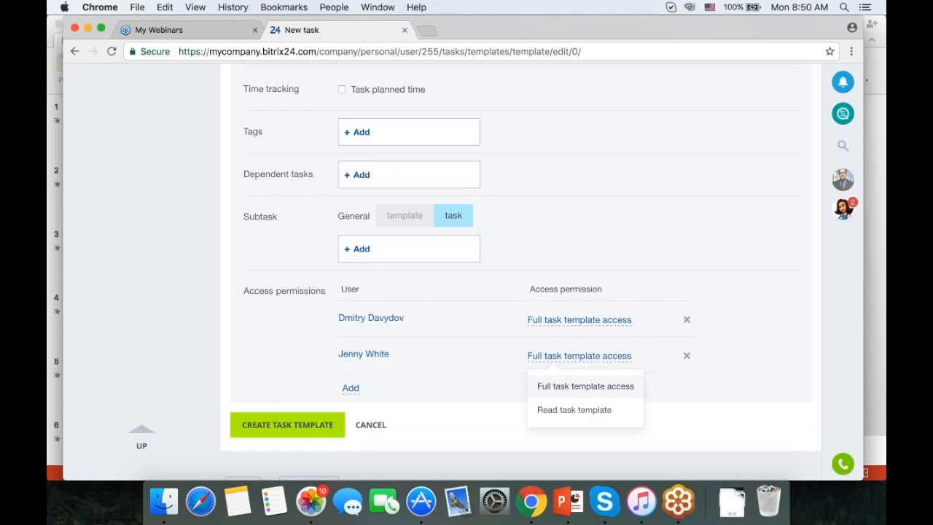
click(580, 410)
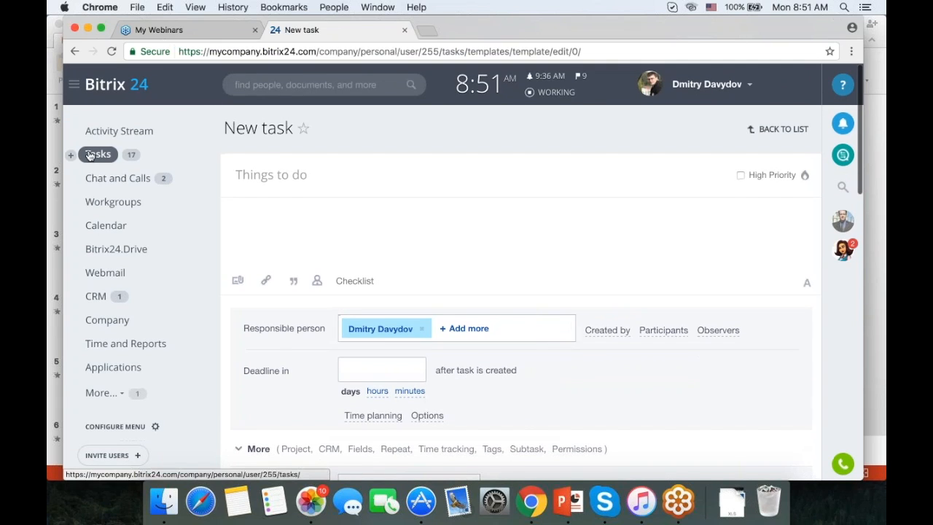
click(89, 154)
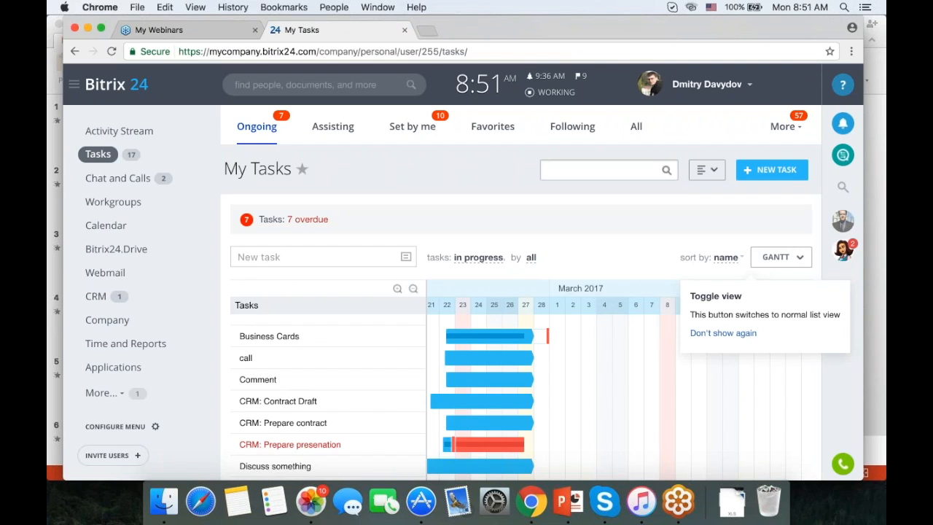
click(793, 133)
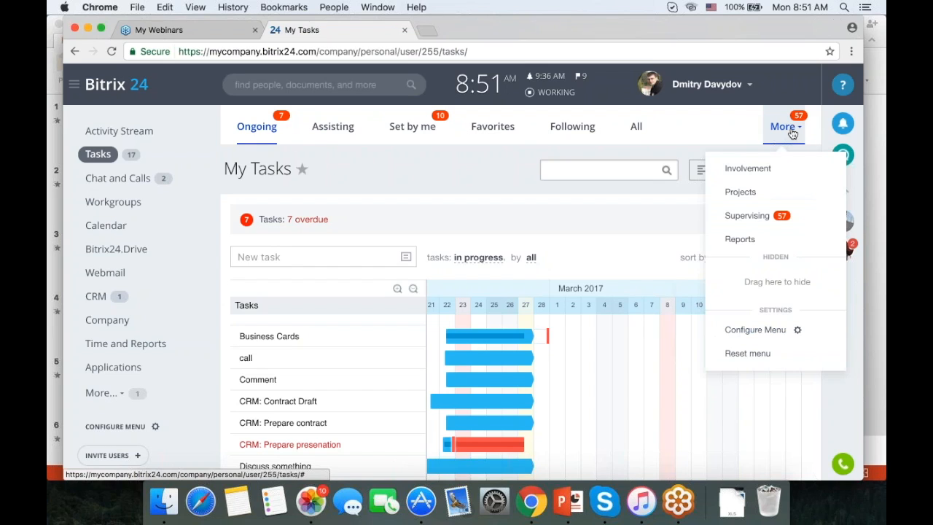
Open the Involvement in tasks chart and scroll the timeline back to earlier dates.
click(750, 169)
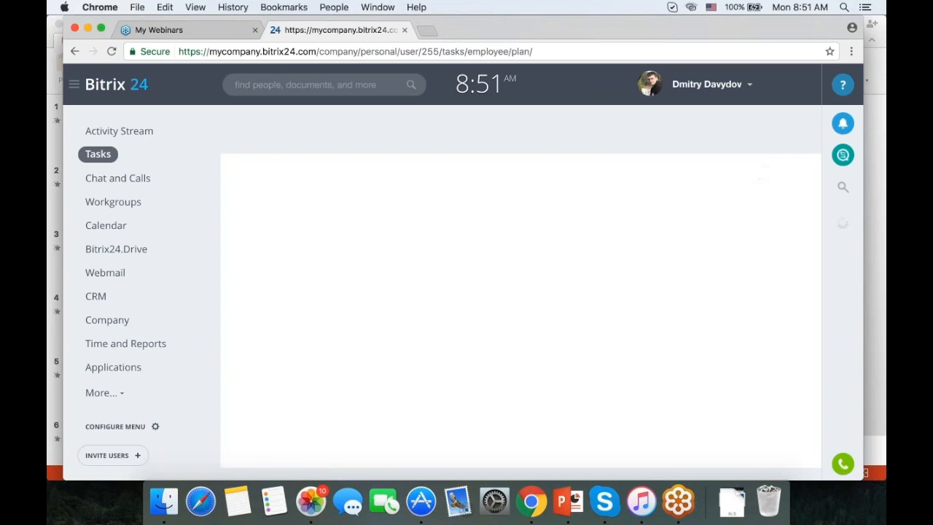
scroll(620, 297, down, 1)
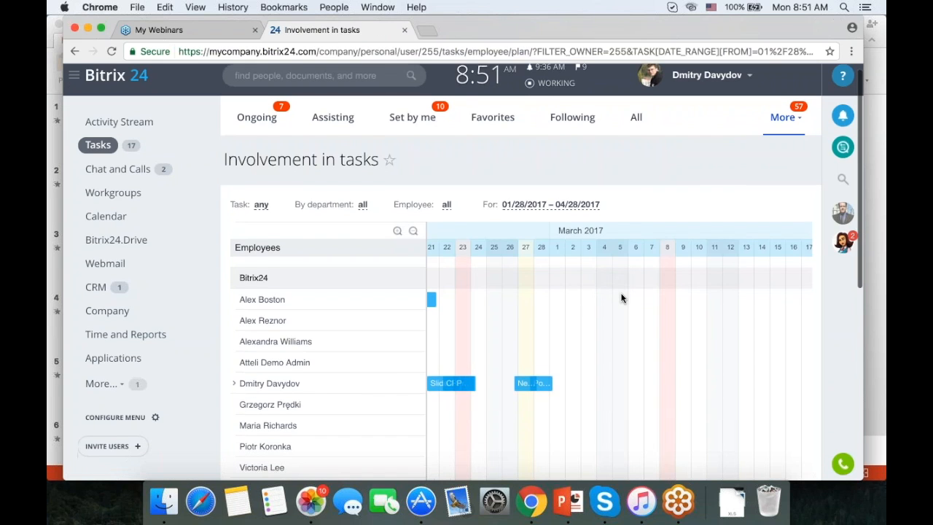
scroll(621, 297, left, 6)
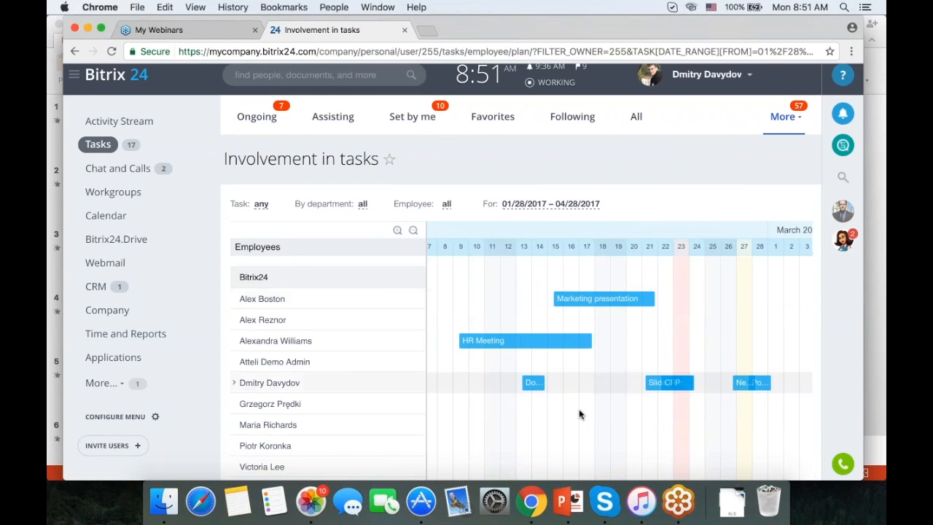
scroll(693, 324, up, 1)
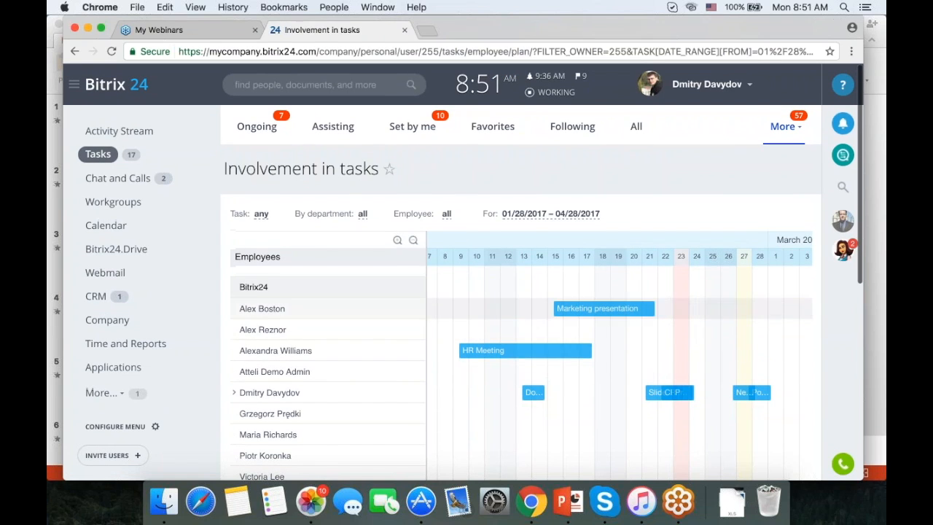
scroll(579, 394, down, 1)
click(784, 126)
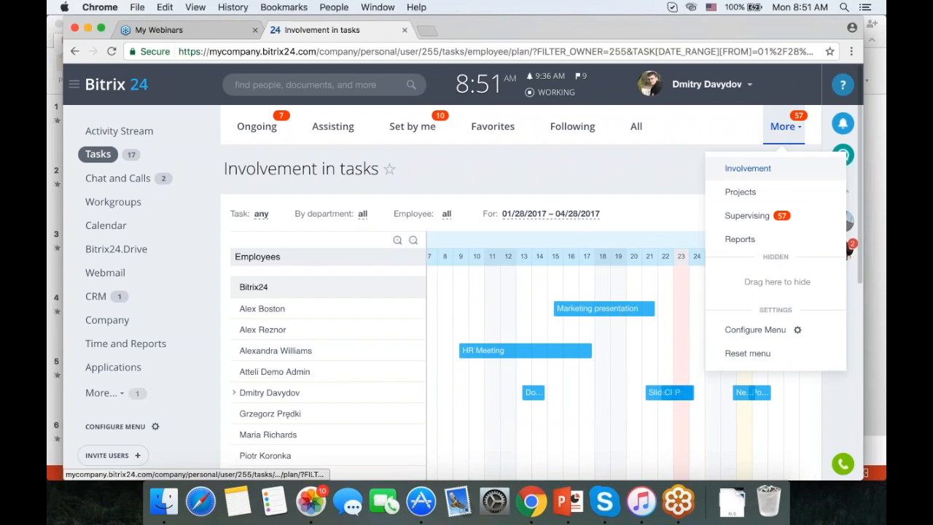
Open Supervising and scroll through each employee's ongoing, assisting, created and following task counts.
click(756, 215)
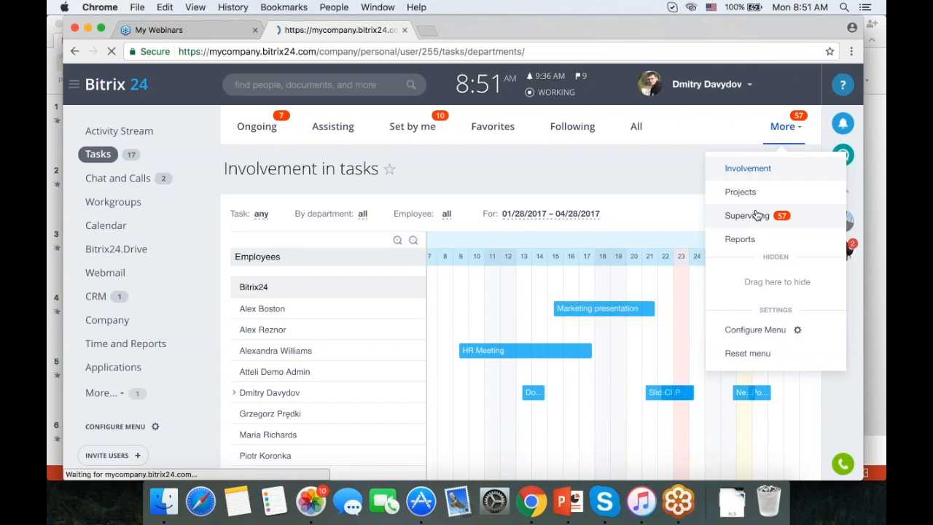
scroll(750, 268, down, 3)
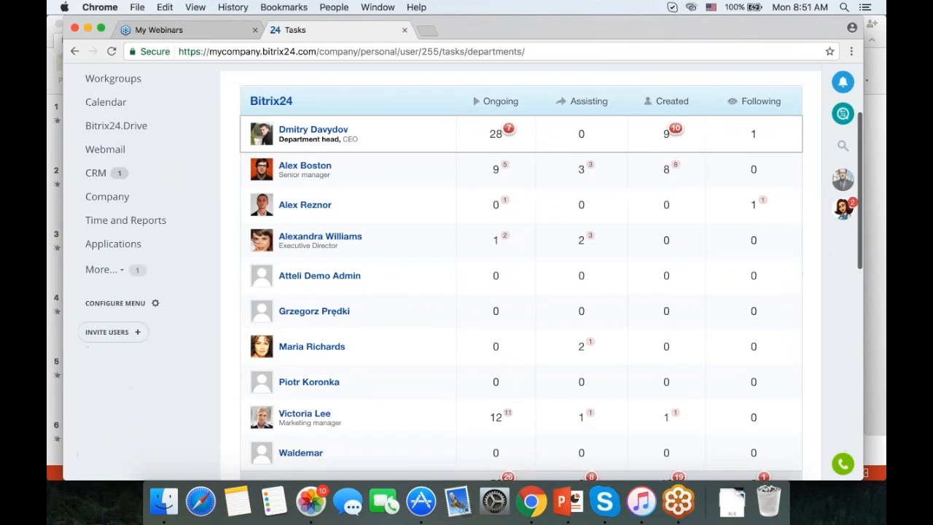
scroll(751, 268, up, 2)
scroll(510, 292, up, 1)
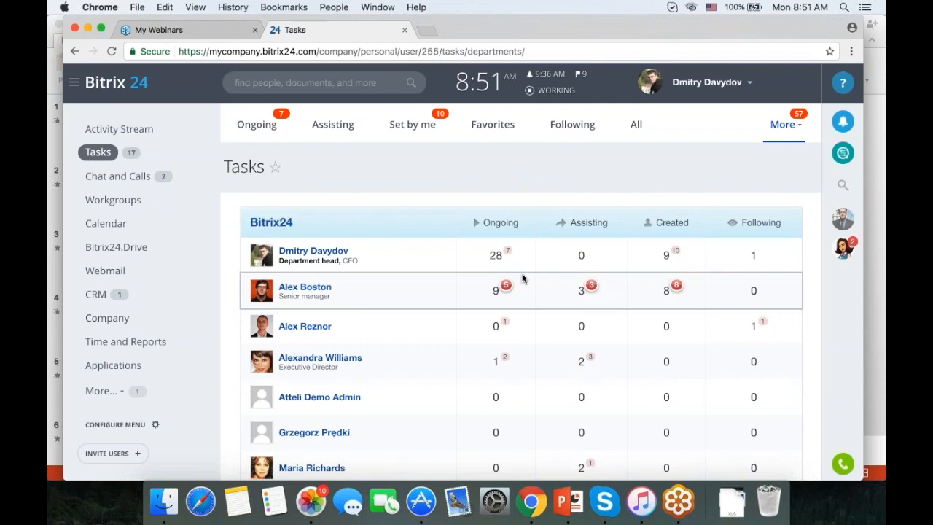
scroll(350, 255, down, 1)
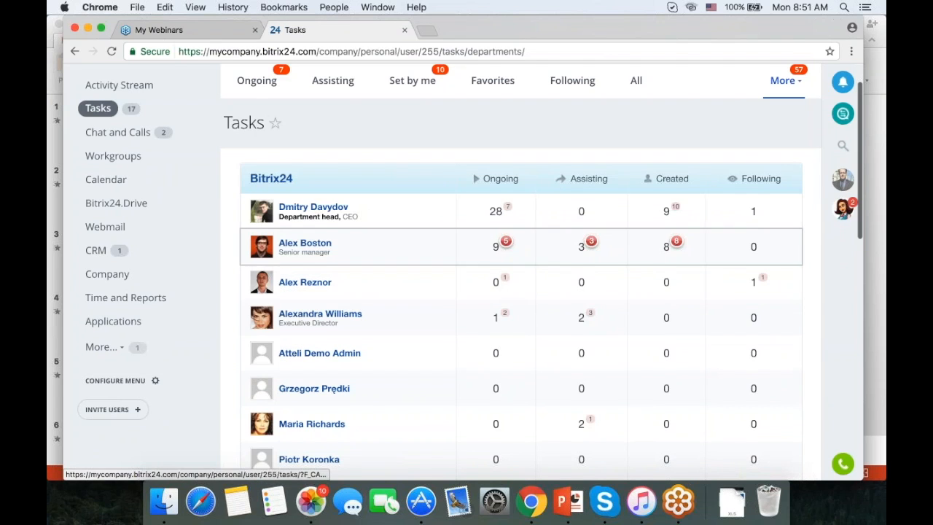
scroll(315, 240, down, 6)
scroll(510, 270, down, 3)
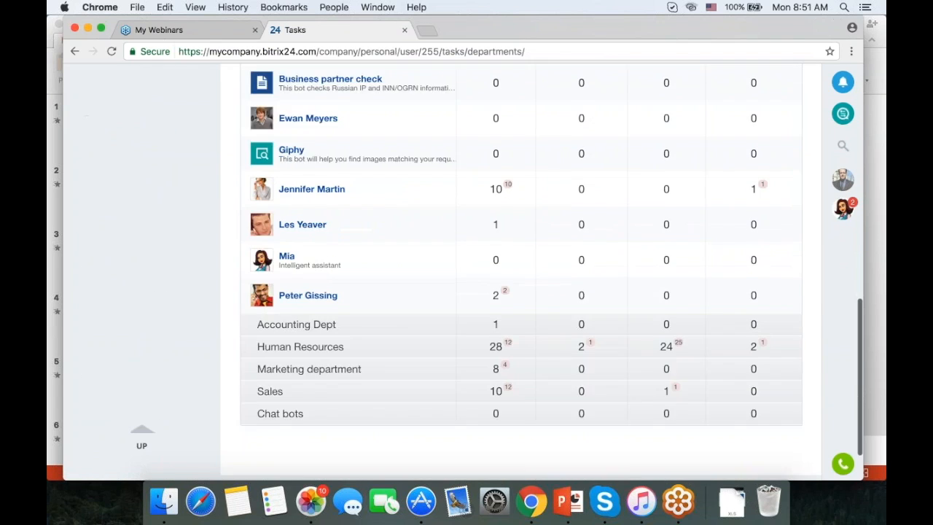
scroll(360, 234, up, 5)
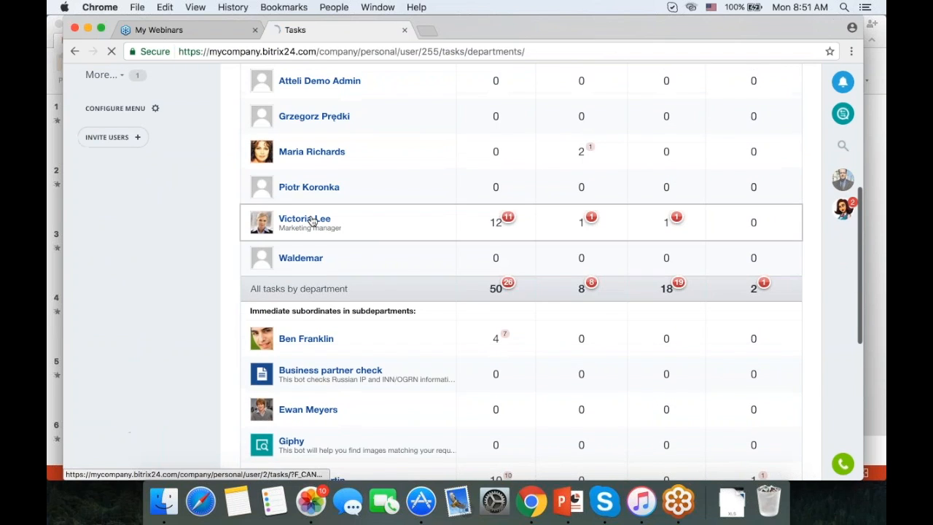
View the marketing manager's tasks without a deadline, then go back to the department tasks table.
click(310, 220)
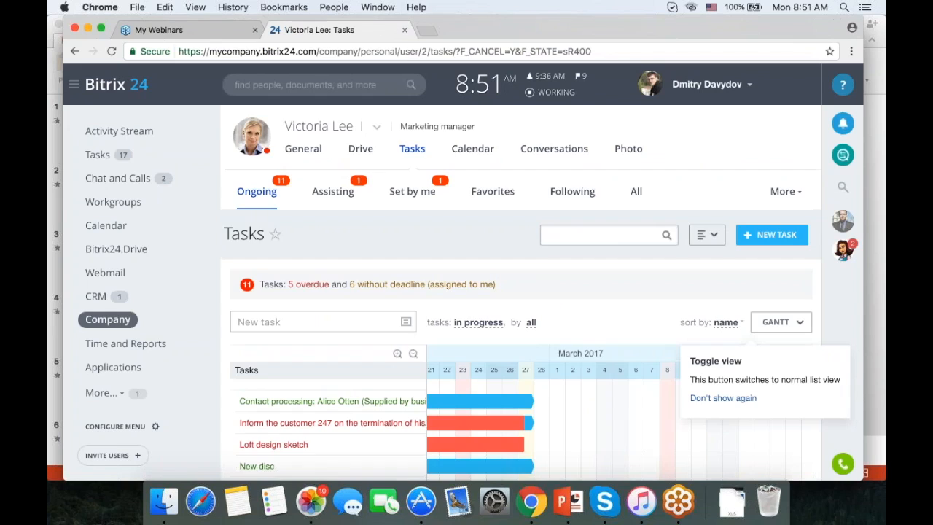
scroll(395, 249, down, 2)
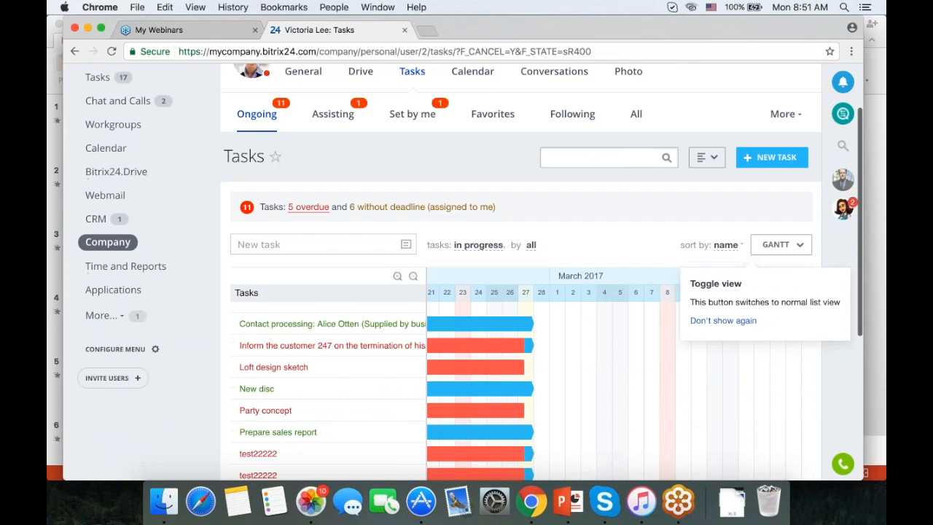
click(402, 211)
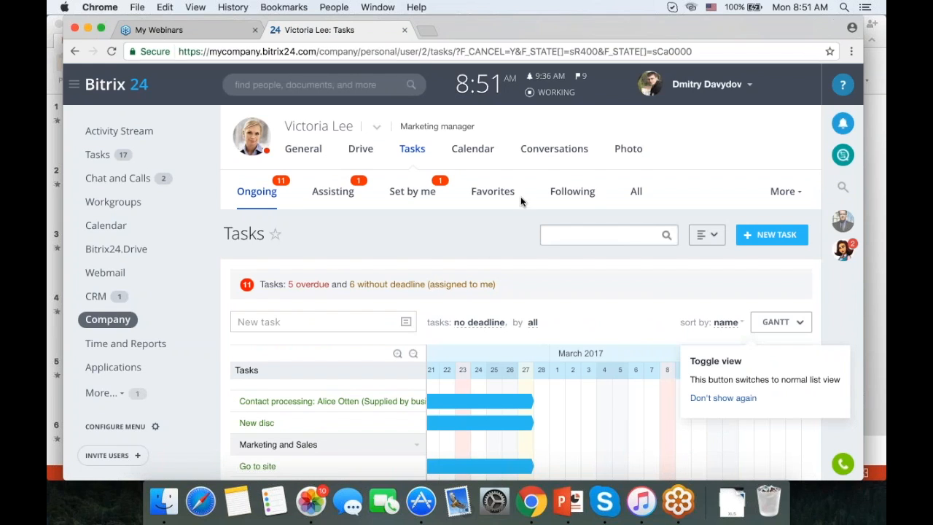
click(73, 52)
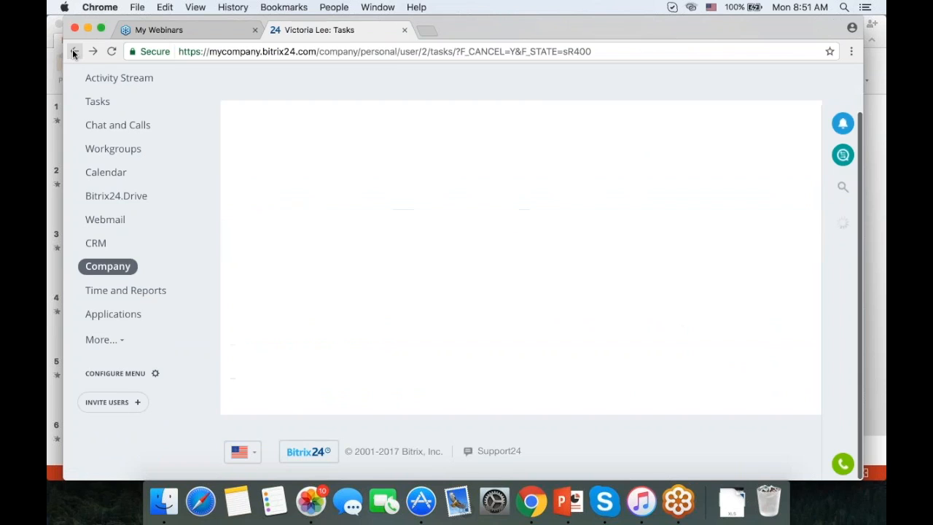
click(73, 52)
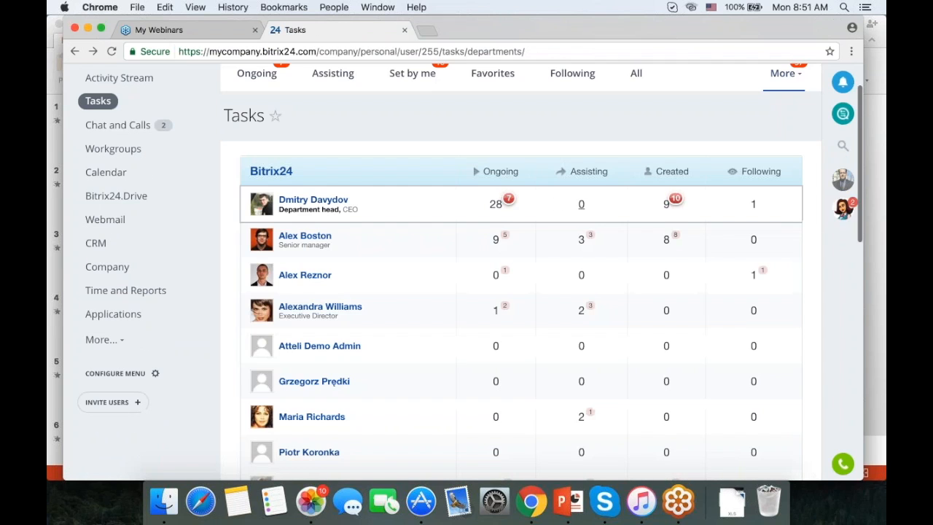
scroll(485, 165, up, 2)
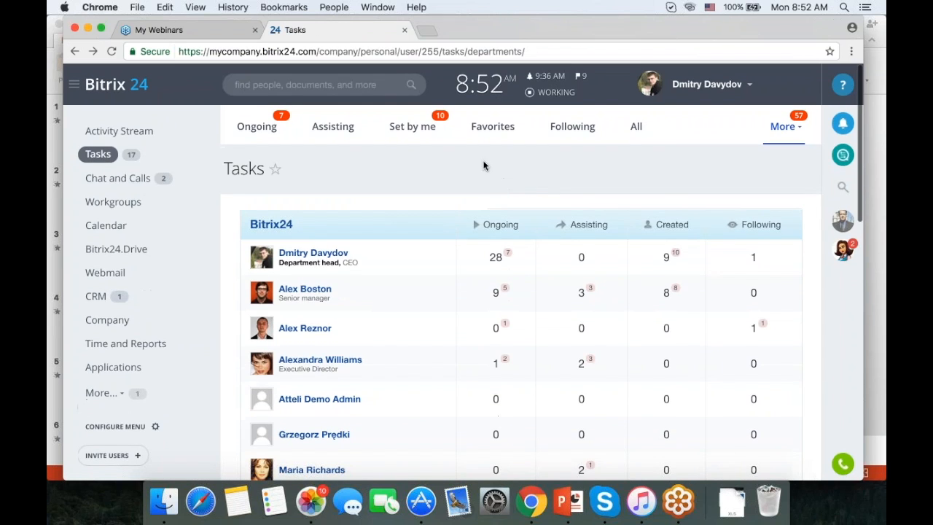
From the More menu's task Reports list, open the Employee resource tracking report.
click(783, 126)
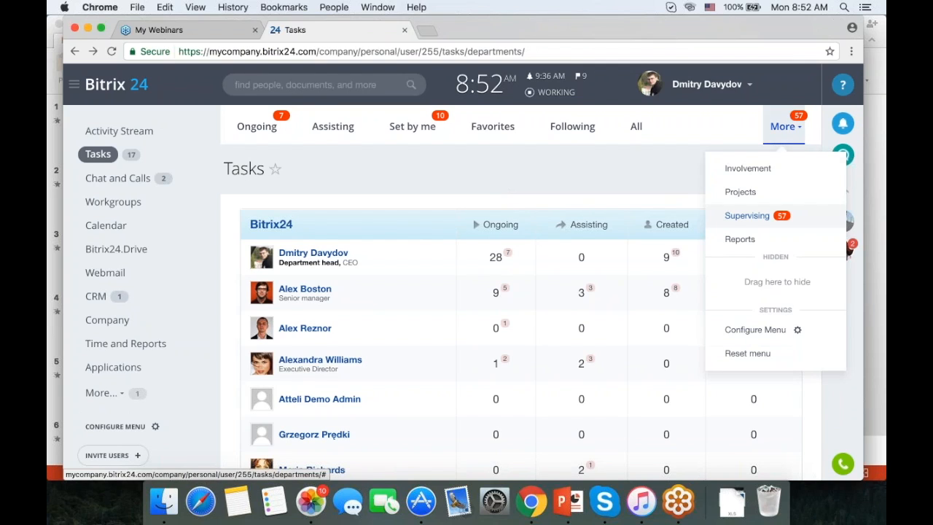
click(741, 239)
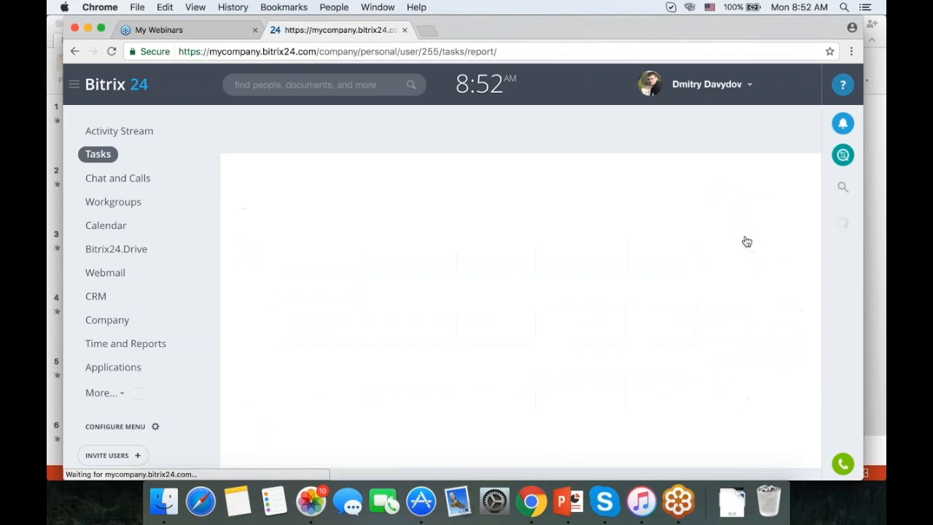
scroll(281, 277, down, 2)
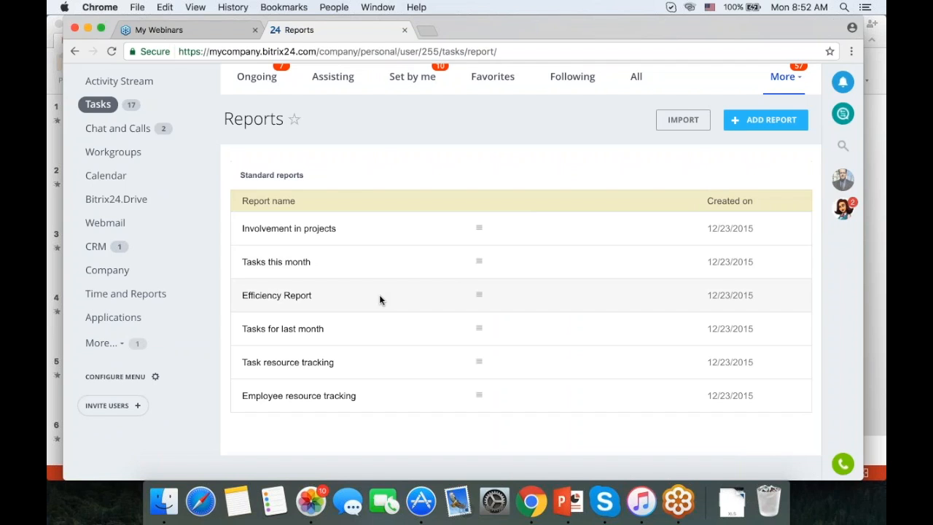
scroll(371, 297, down, 2)
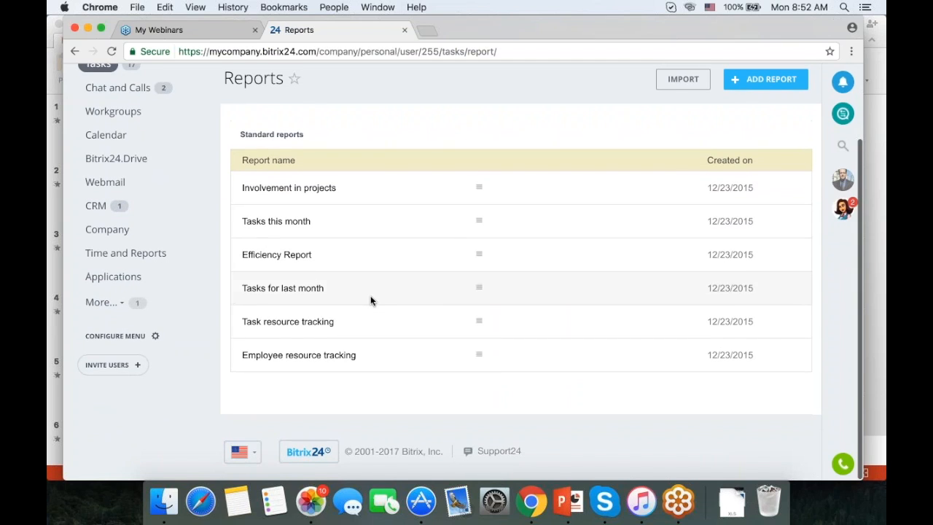
click(302, 357)
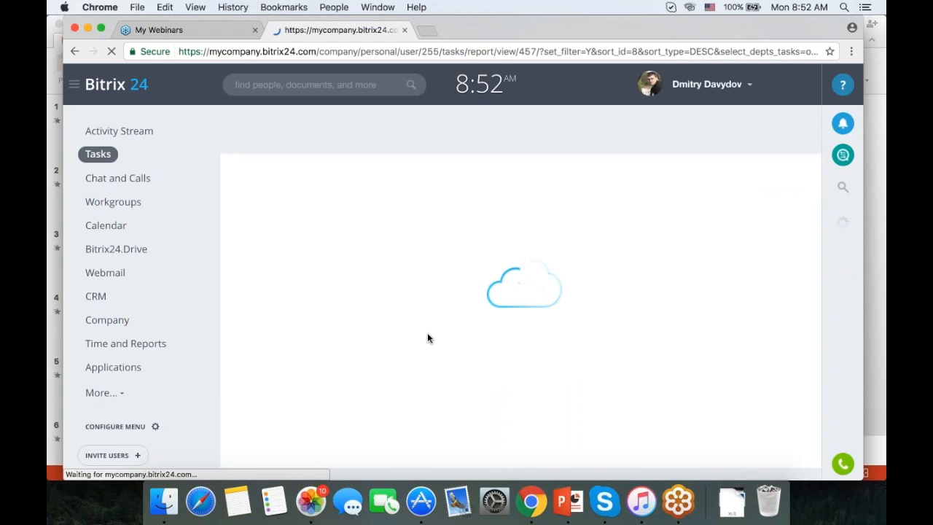
Scroll through the planned labor costs vs. time spent chart and table, then back to the top.
scroll(430, 335, down, 2)
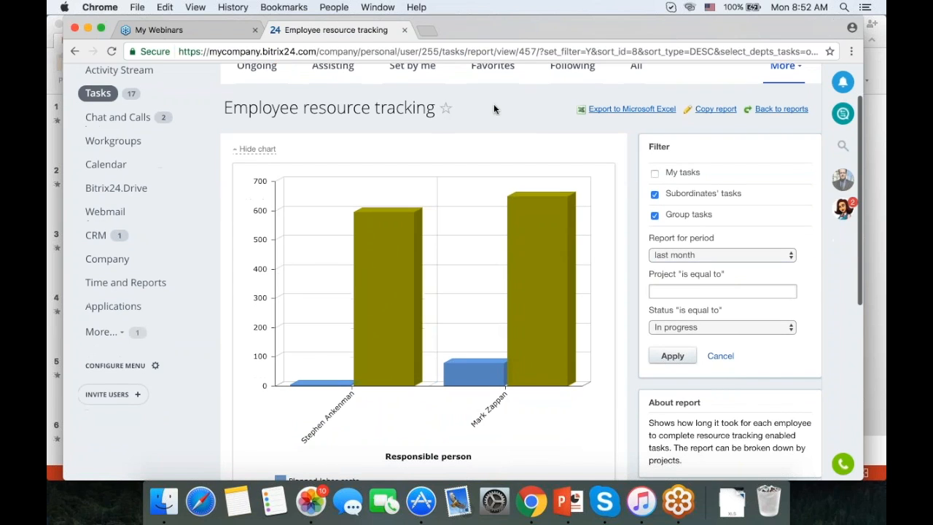
mouse_move(480, 279)
scroll(480, 278, down, 3)
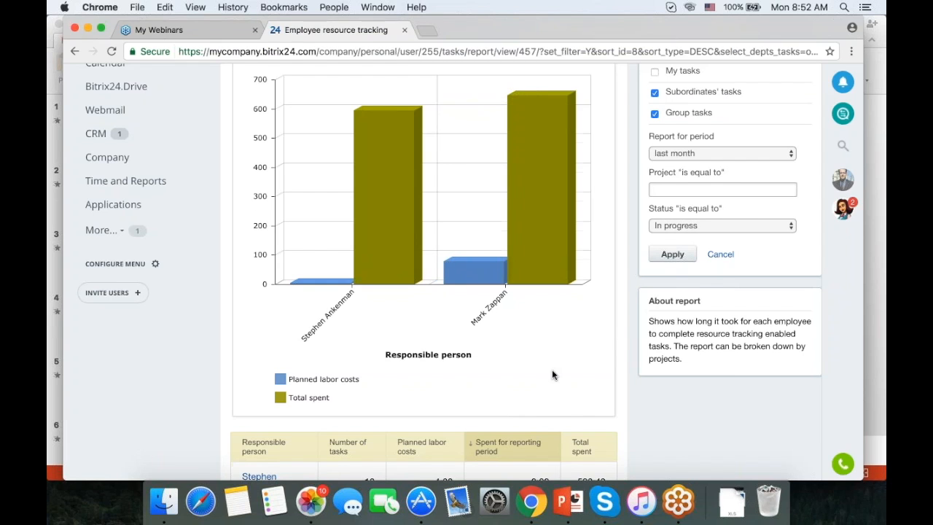
scroll(551, 373, up, 2)
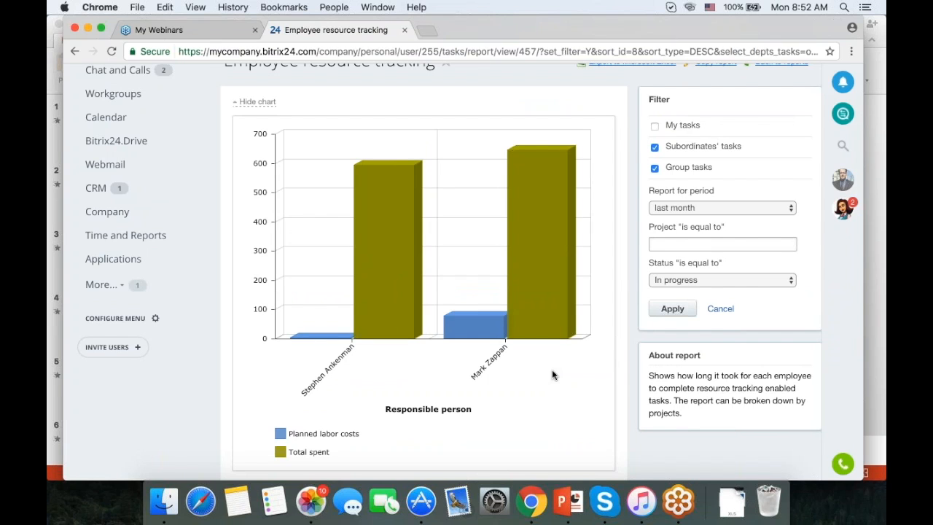
scroll(516, 423, up, 2)
scroll(516, 423, up, 2)
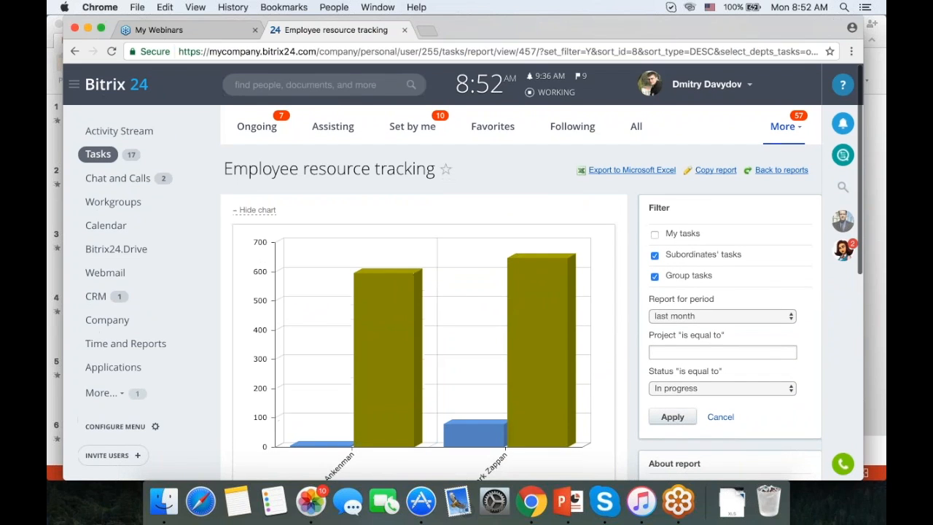
Search 'bitrix24 employee workload planning' in a new tab and open the Employee Workload Planning blog post.
click(428, 31)
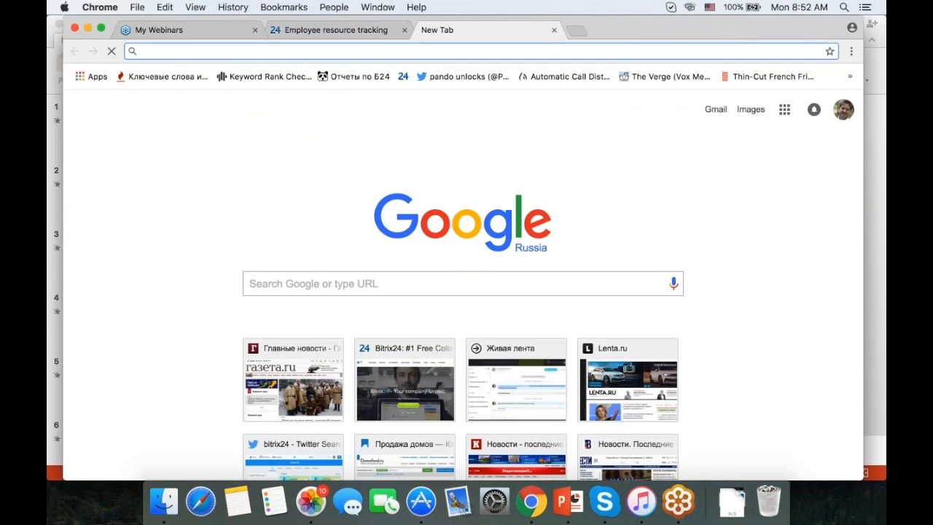
text(bitr)
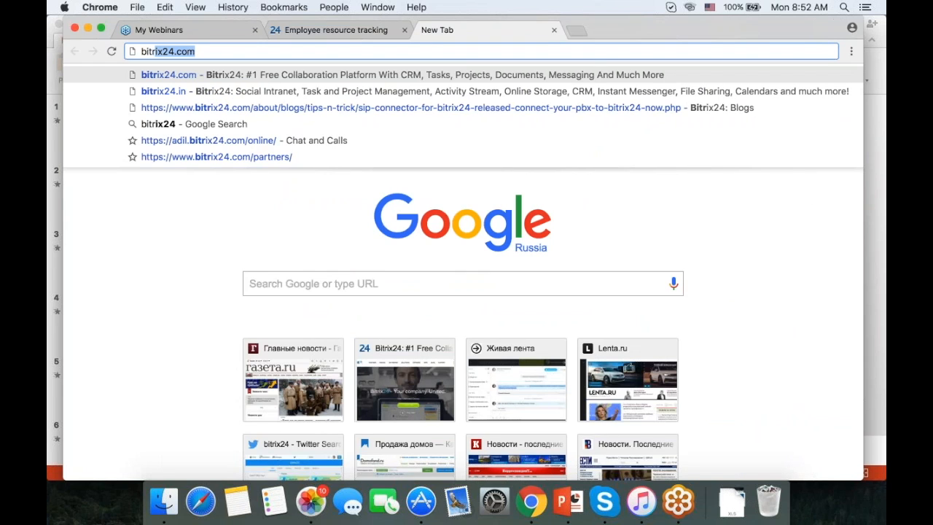
text(ix24.co)
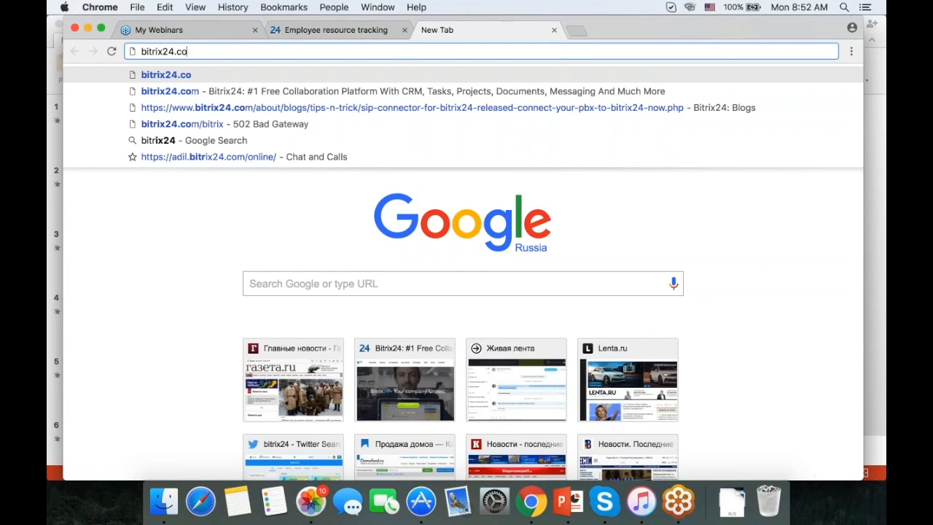
key(BackSpace)
text(em)
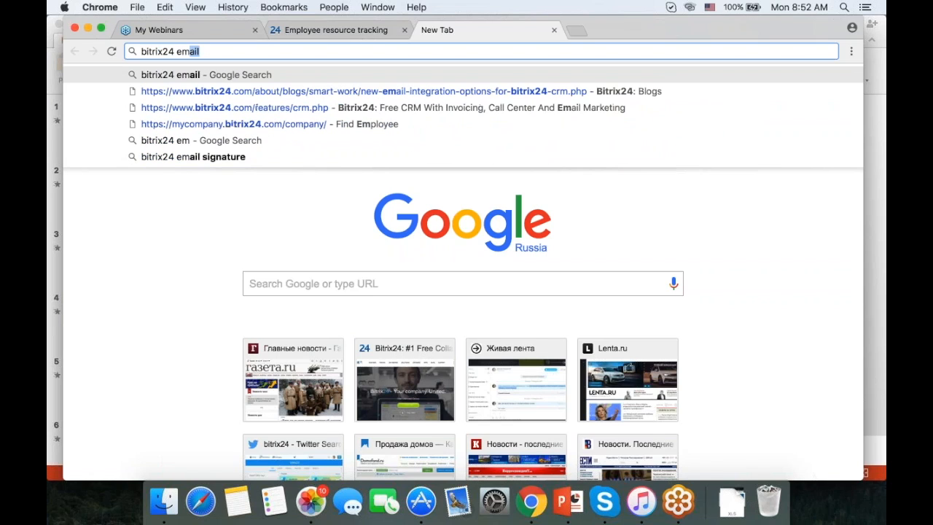
text(ployee)
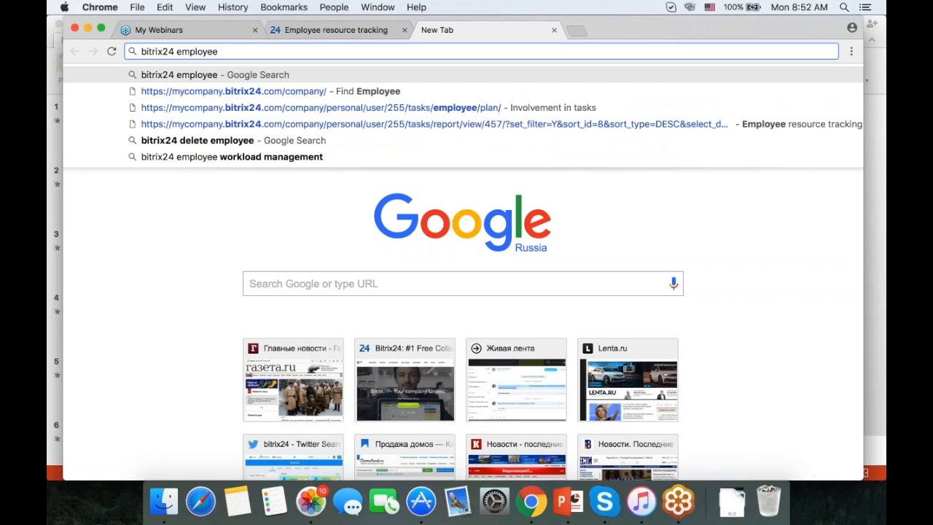
text( worload)
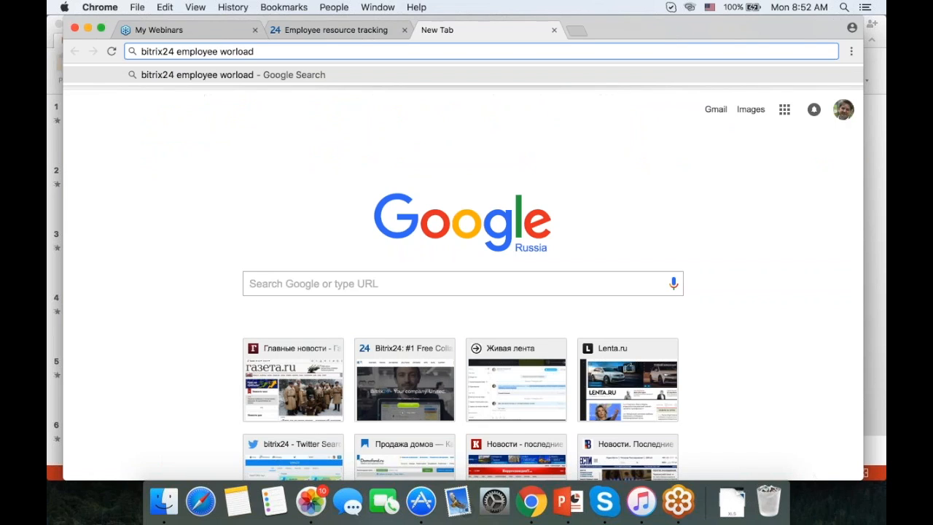
key(BackSpace)
key(BackSpace)
key(BackSpace)
key(BackSpace)
text(kl)
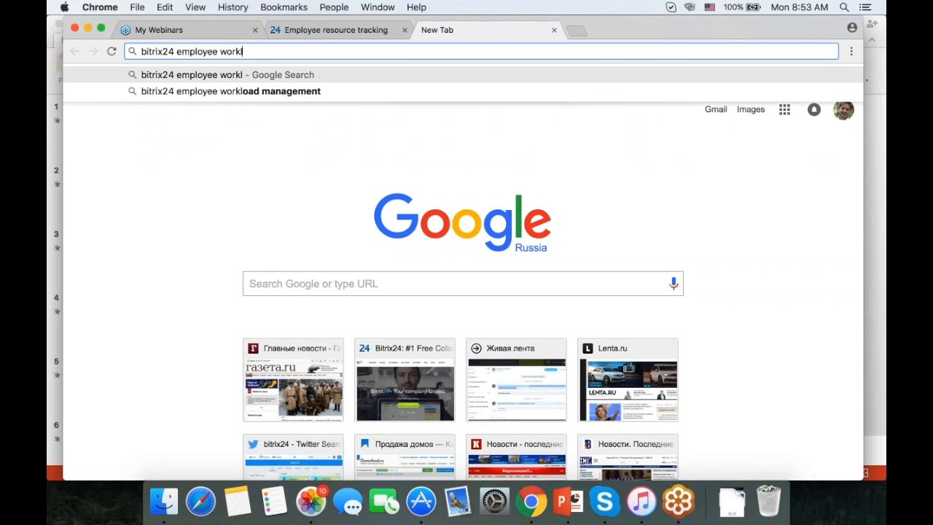
text(oad planning)
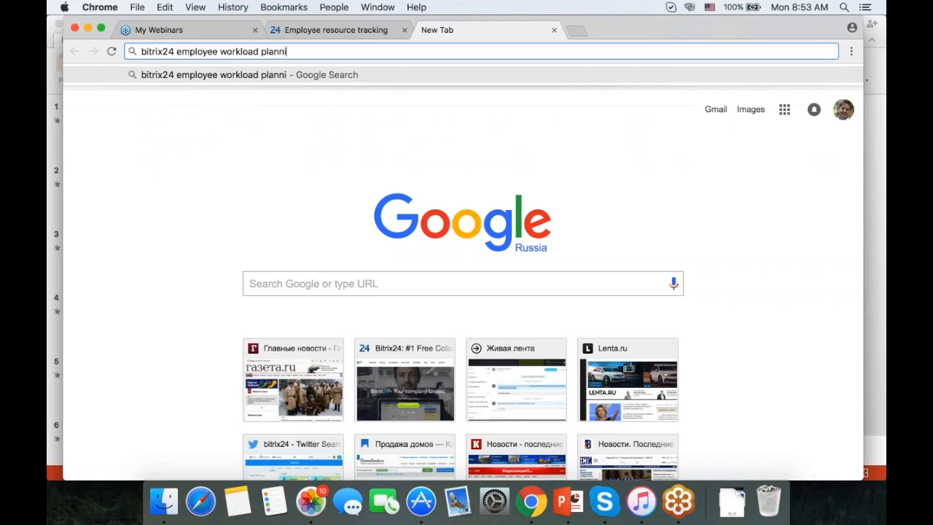
key(Return)
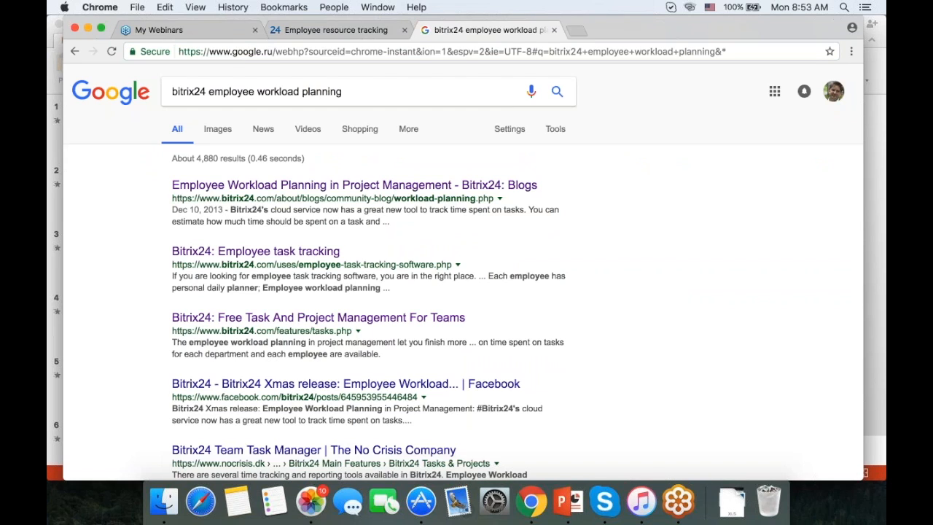
click(284, 187)
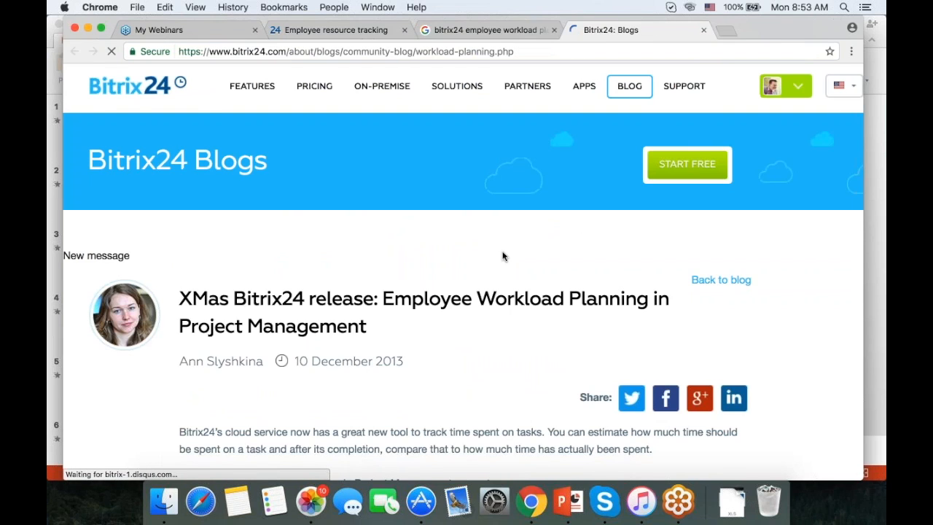
Skim the workload planning blog post, then return to the Employee resource tracking report tab.
scroll(502, 256, down, 10)
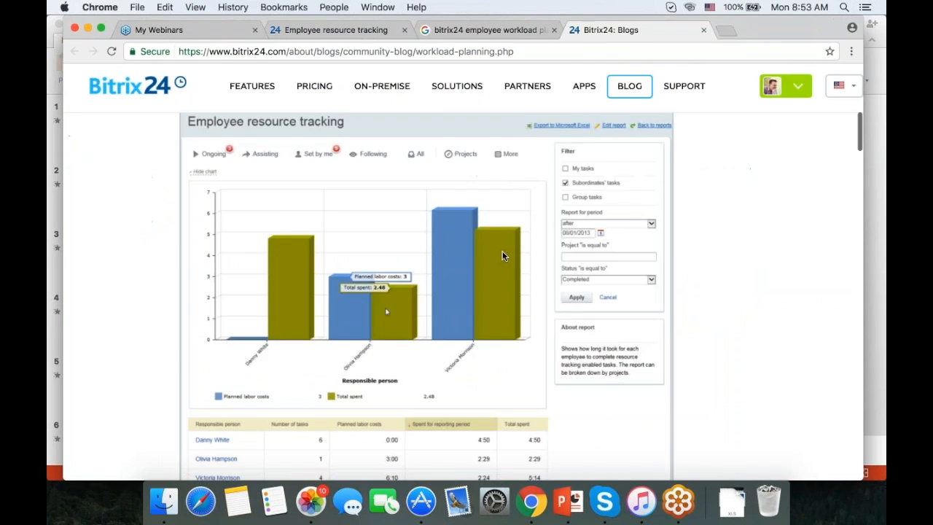
scroll(502, 255, down, 10)
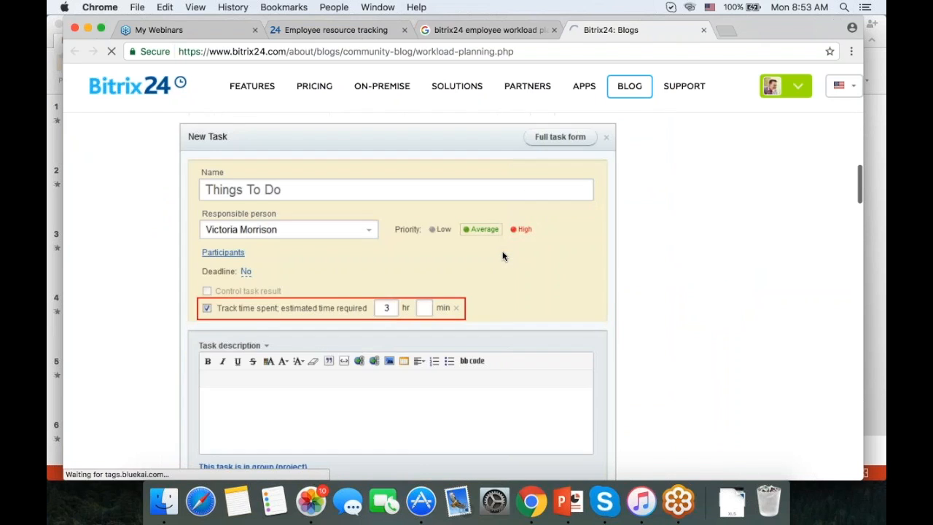
scroll(502, 256, down, 5)
scroll(502, 251, up, 4)
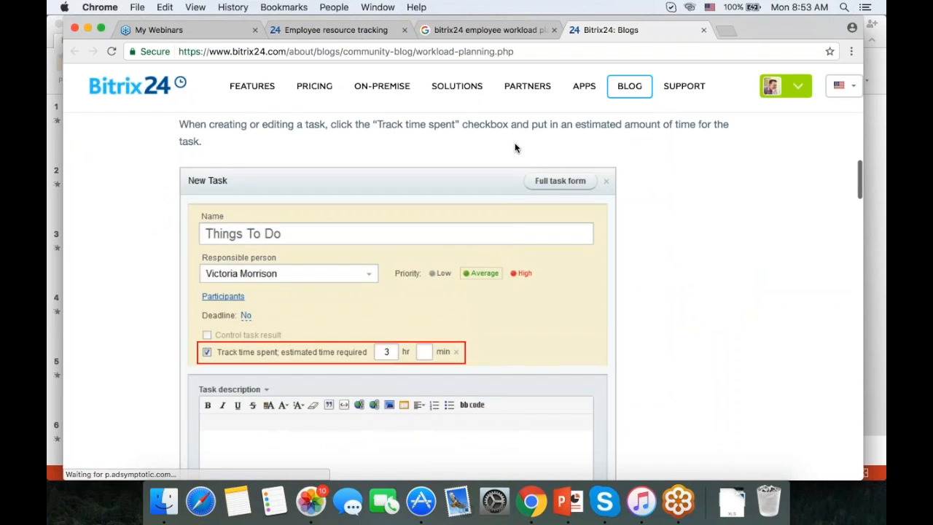
click(360, 29)
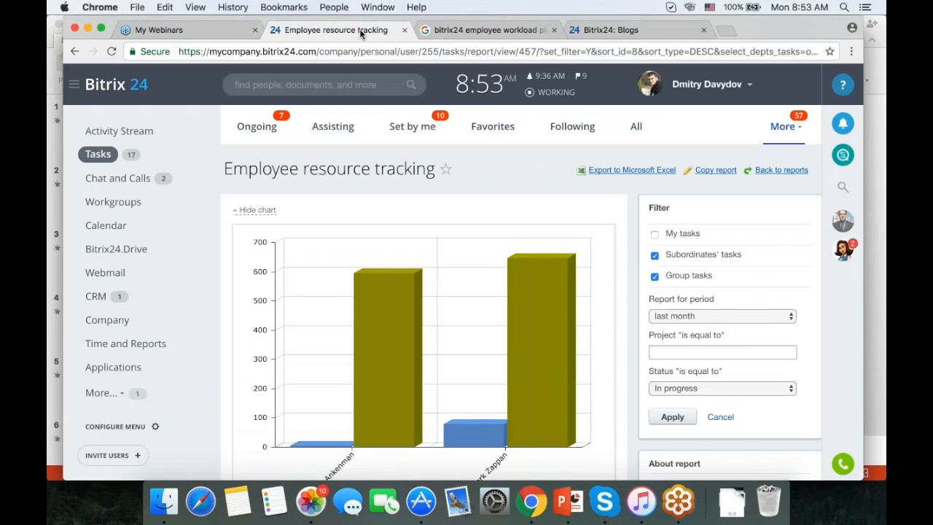